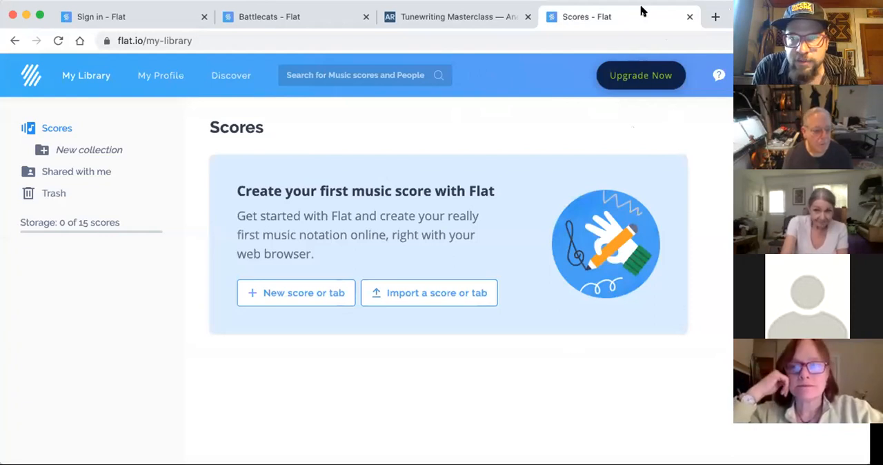
- Reposition and resize the browser window so the full width of the score library page is visible
left_click_drag(645, 2, 548, 3)
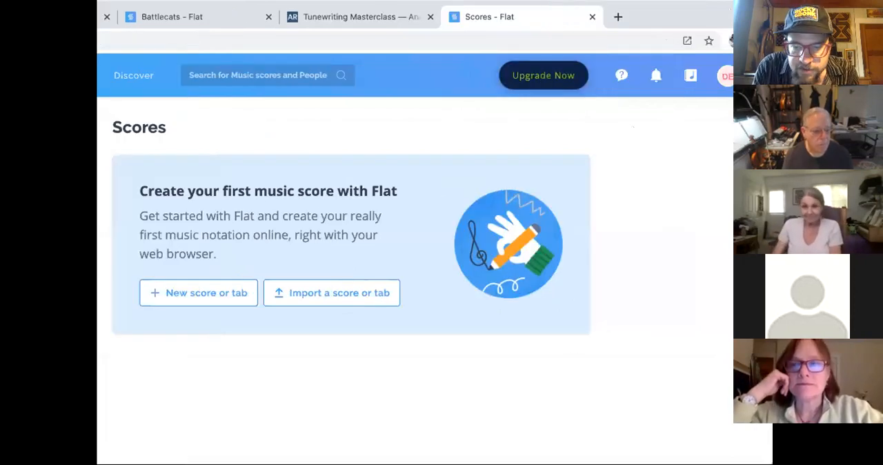
left_click_drag(767, 456, 541, 464)
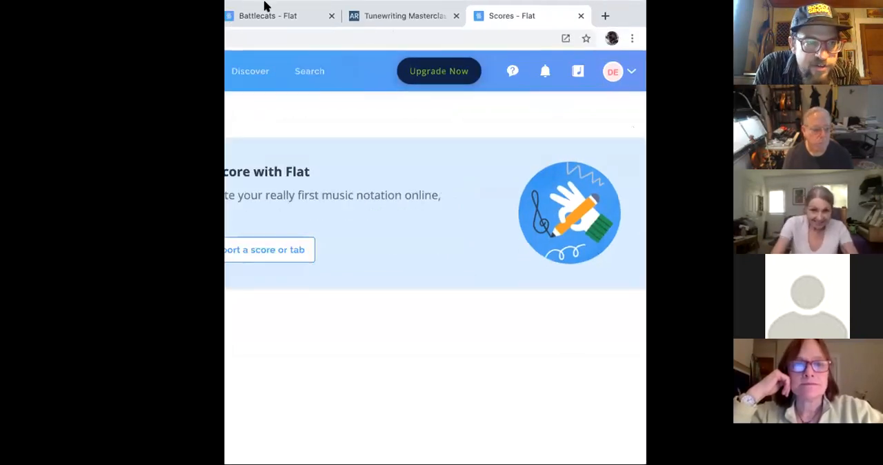
left_click_drag(264, 2, 355, 2)
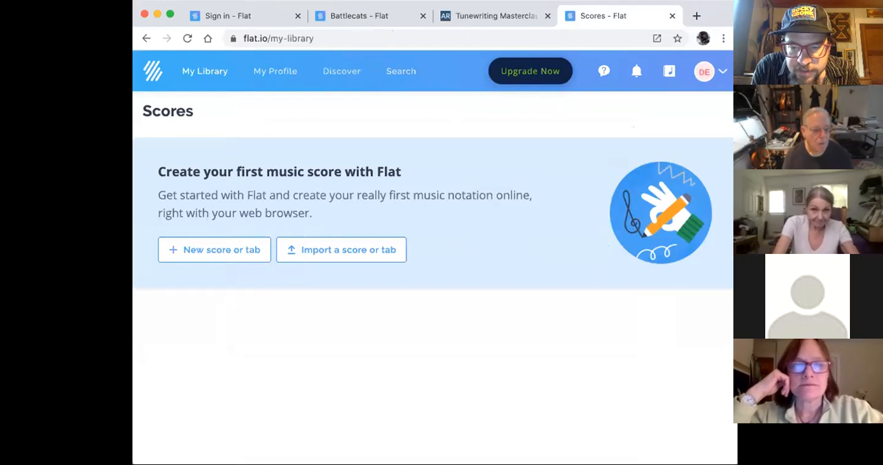
left_click_drag(737, 462, 761, 463)
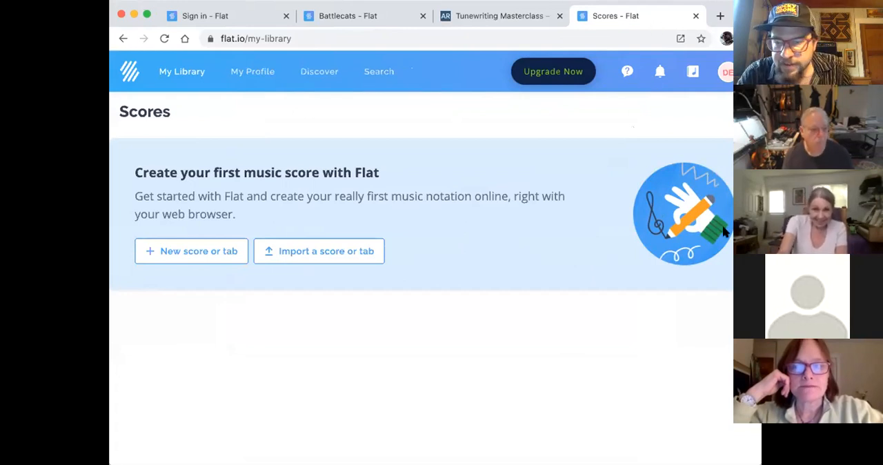
- Sign out of the current Flat account and sign in to the other one with its saved e-mail and account password
left_click(727, 71)
left_click(694, 147)
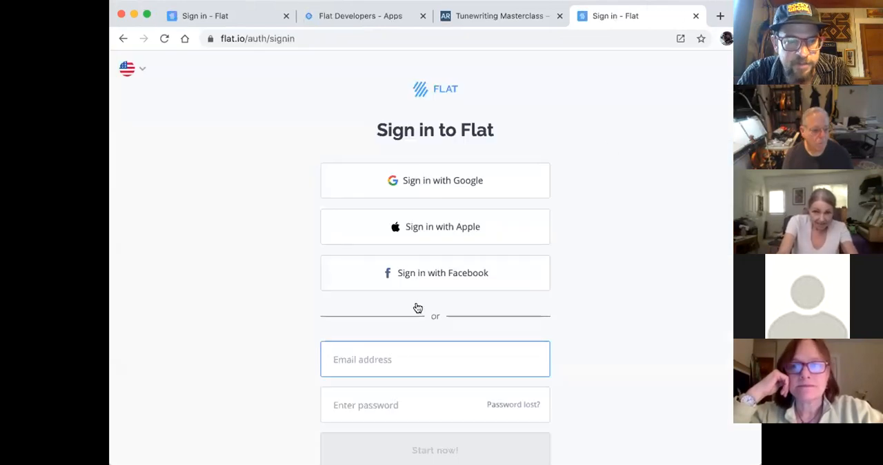
left_click(404, 357)
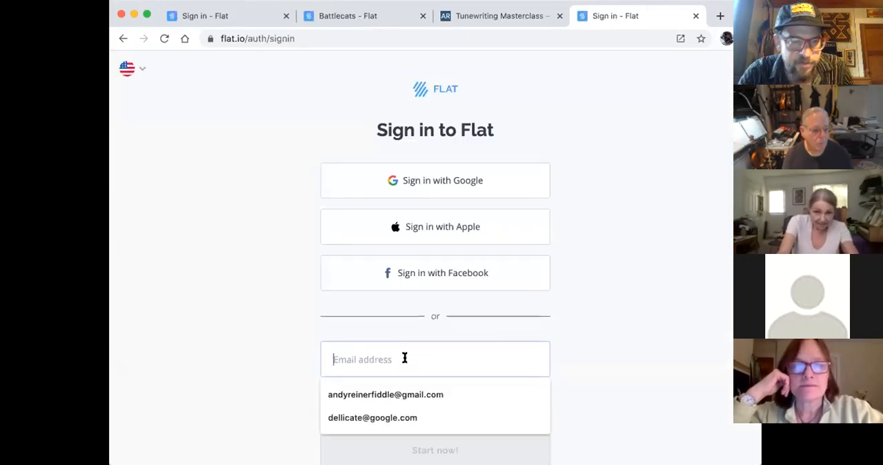
left_click(400, 394)
left_click(394, 416)
type("•••••••••")
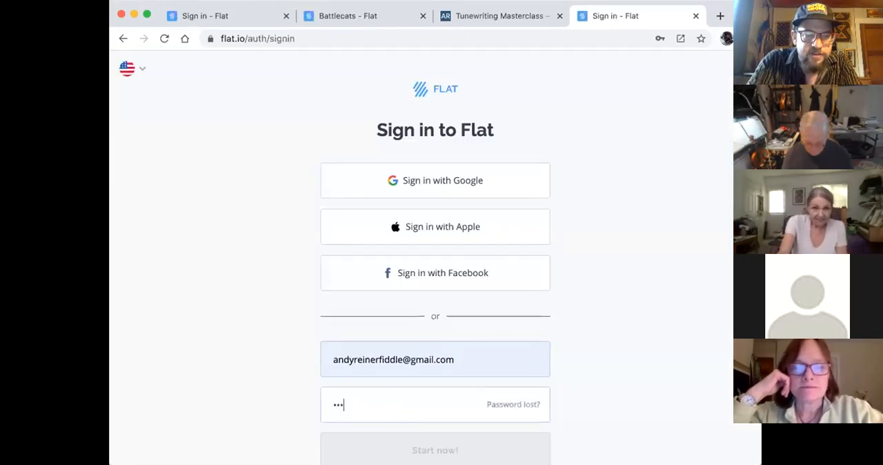
key("Return")
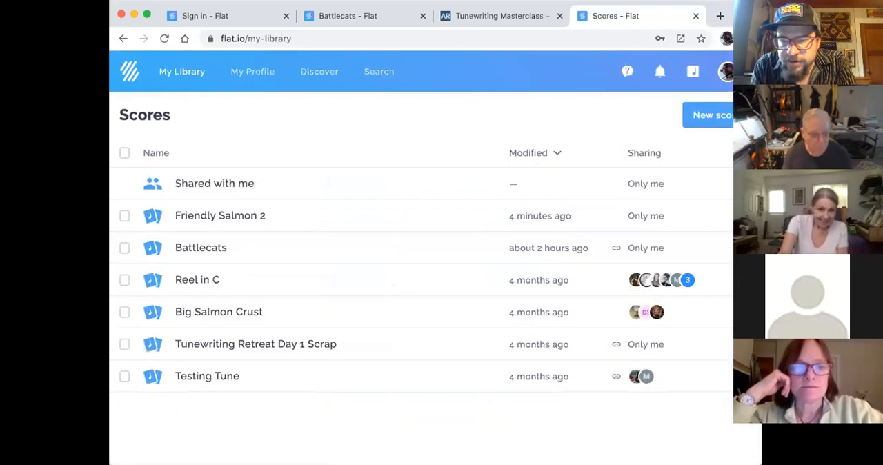
- Start a new private score titled "Wombat Shuffle" from the score library
left_click(130, 72)
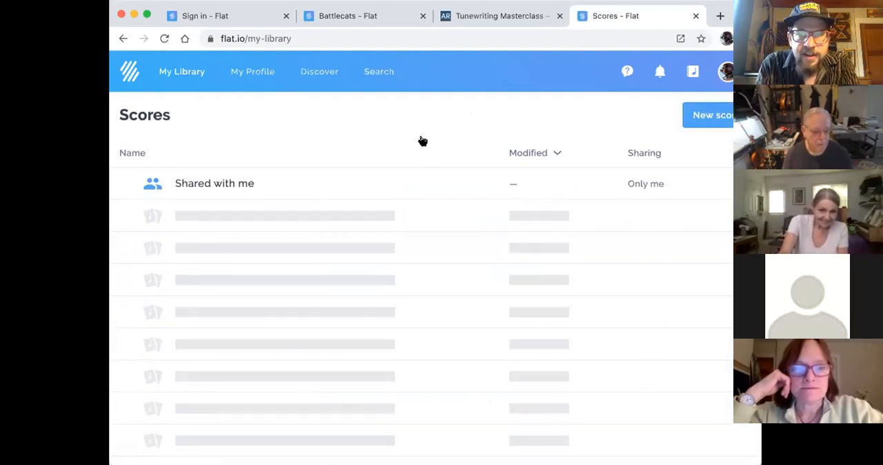
left_click(724, 118)
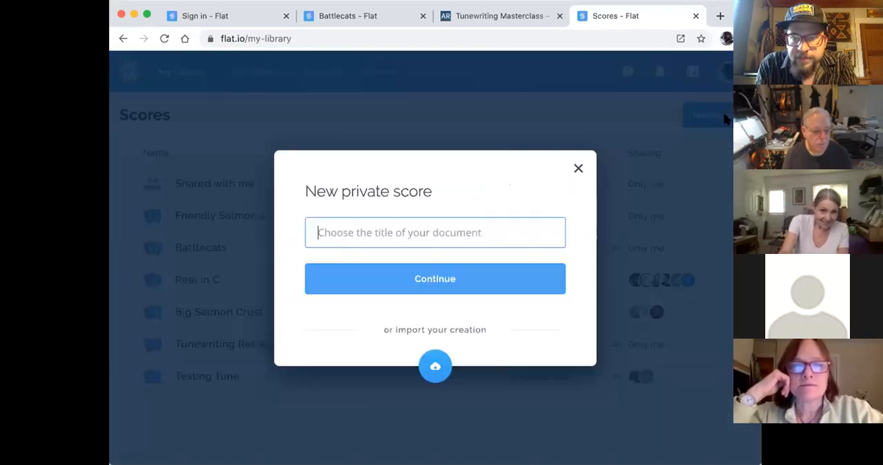
left_click(363, 233)
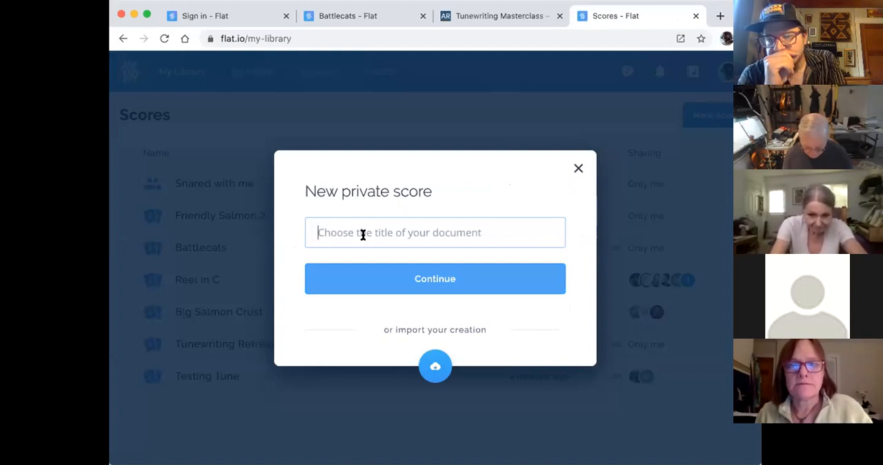
type("Wombat Sh")
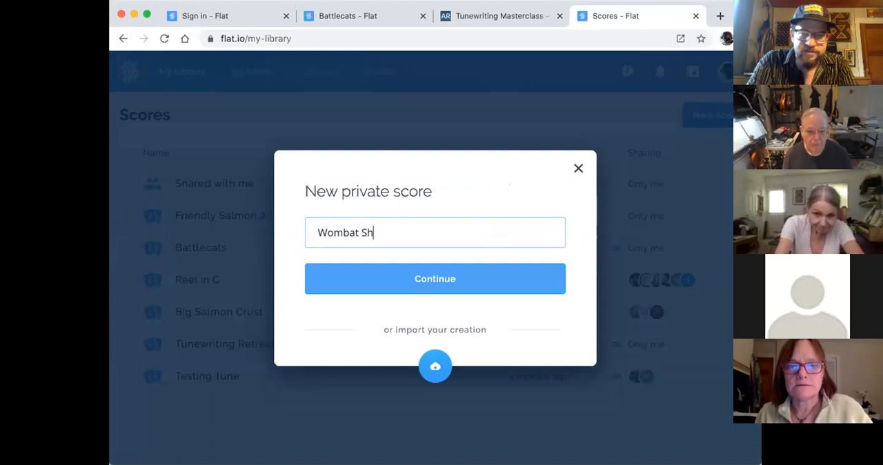
type("uffle")
left_click(432, 280)
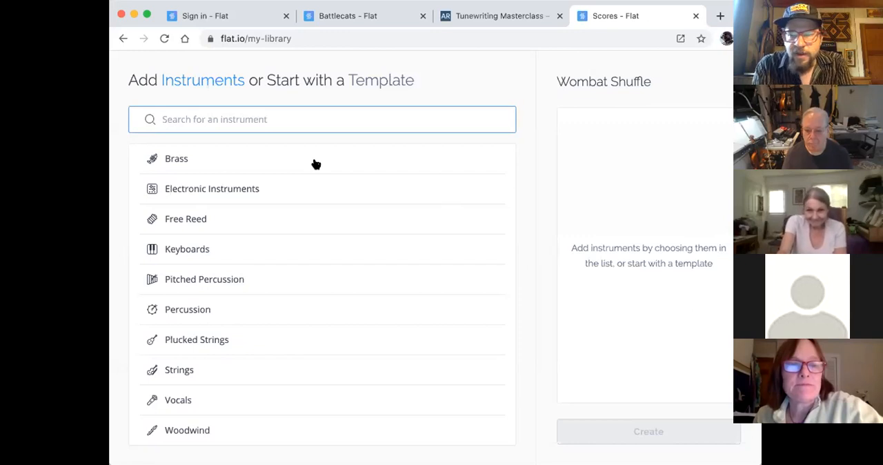
- Listen to sound previews of the string instruments, including Violin HQ, Violin and Cello HQ, and of the special Cat Meows and Star Wars set
scroll(316, 164, "down", 1)
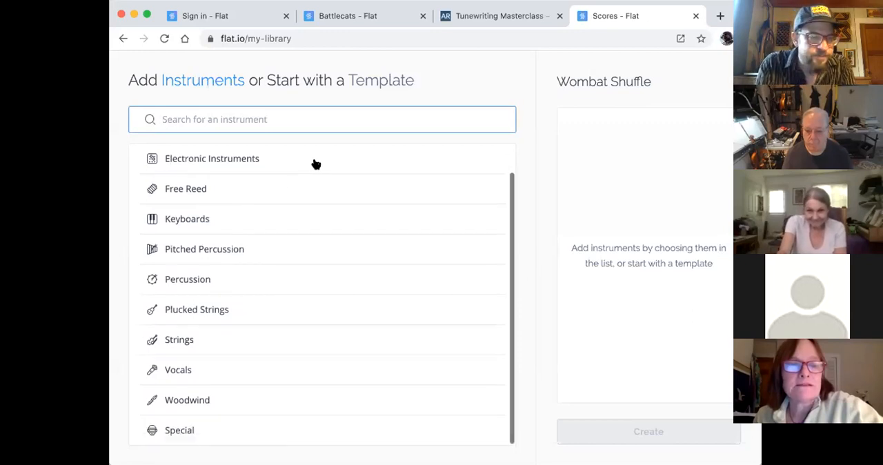
left_click(179, 339)
scroll(192, 342, "down", 1)
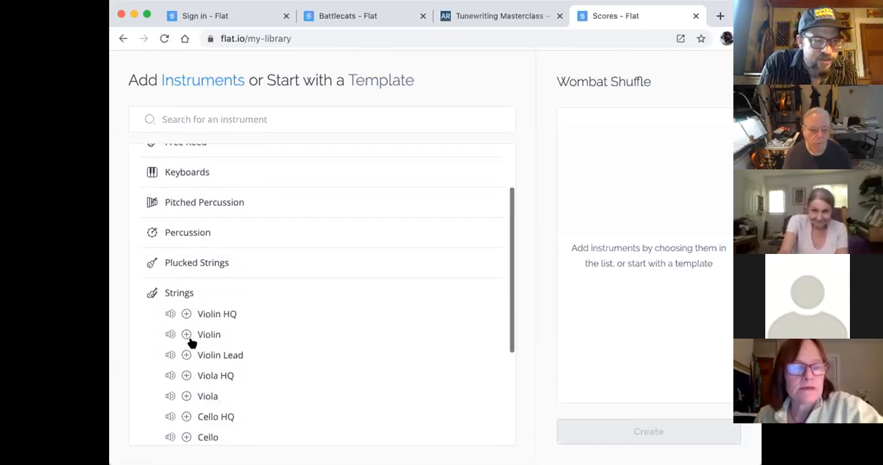
left_click(169, 334)
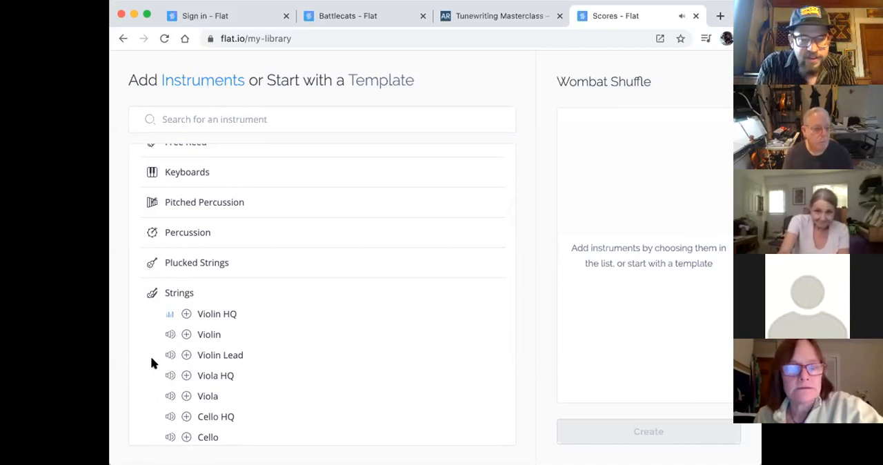
left_click(169, 376)
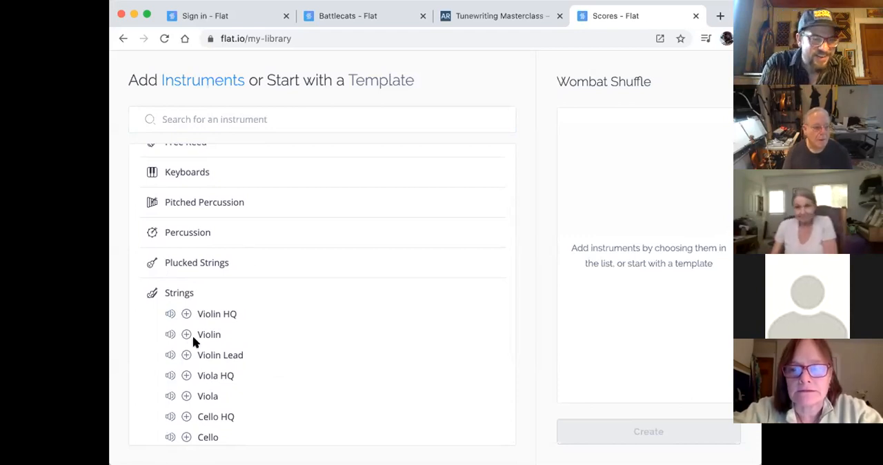
scroll(192, 335, "down", 5)
scroll(181, 302, "up", 3)
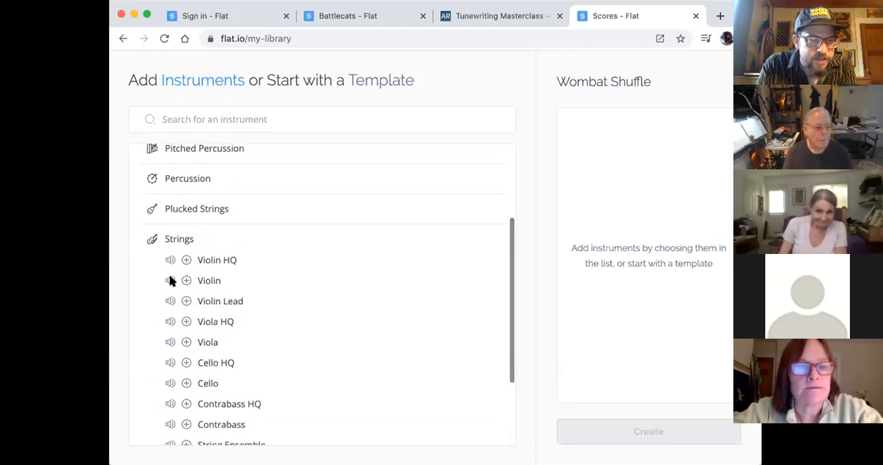
left_click(168, 282)
scroll(168, 279, "down", 3)
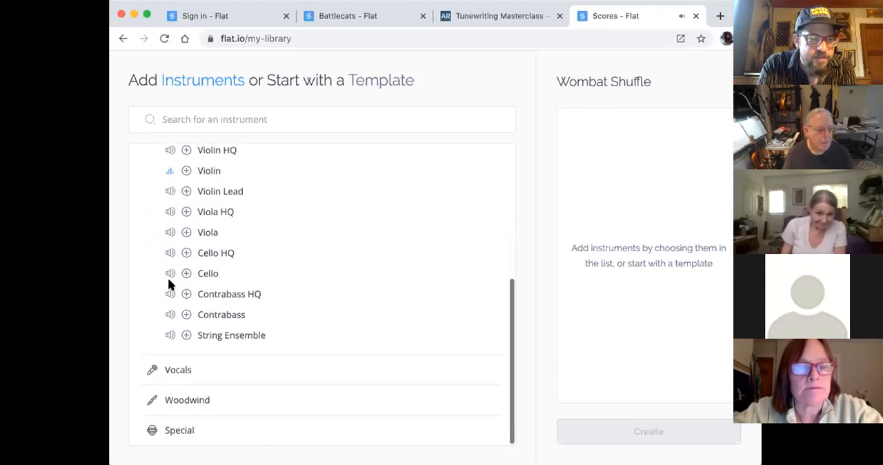
left_click(170, 255)
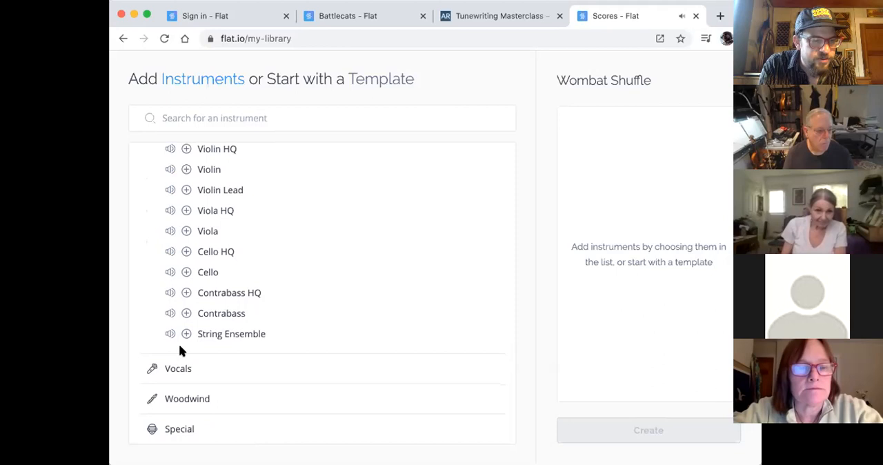
left_click(173, 430)
left_click(169, 405)
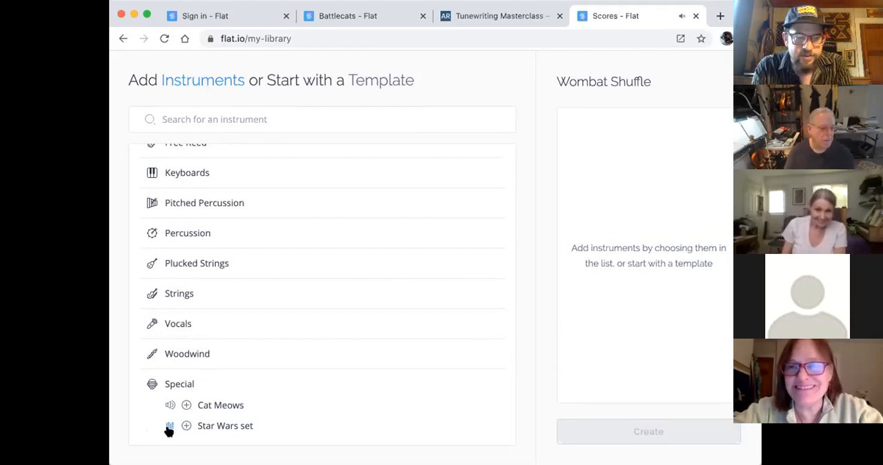
- Add the standard Violin from the strings family as the only instrument and create the score
scroll(174, 233, "up", 1)
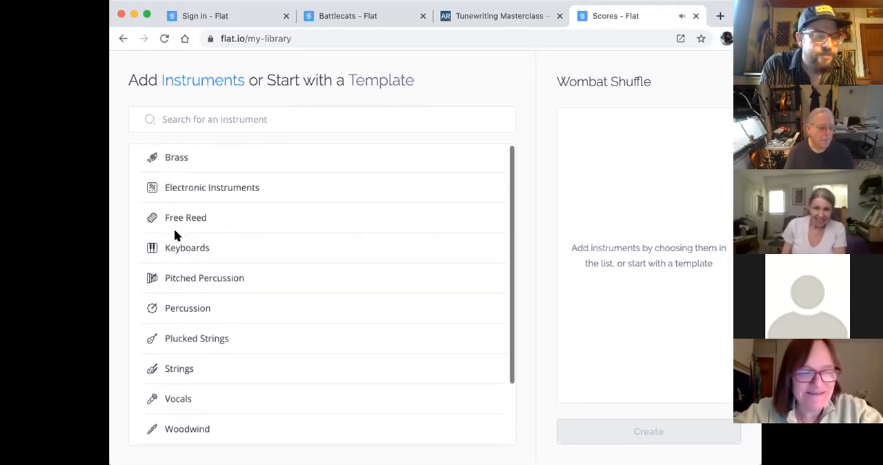
left_click(183, 370)
scroll(185, 371, "down", 3)
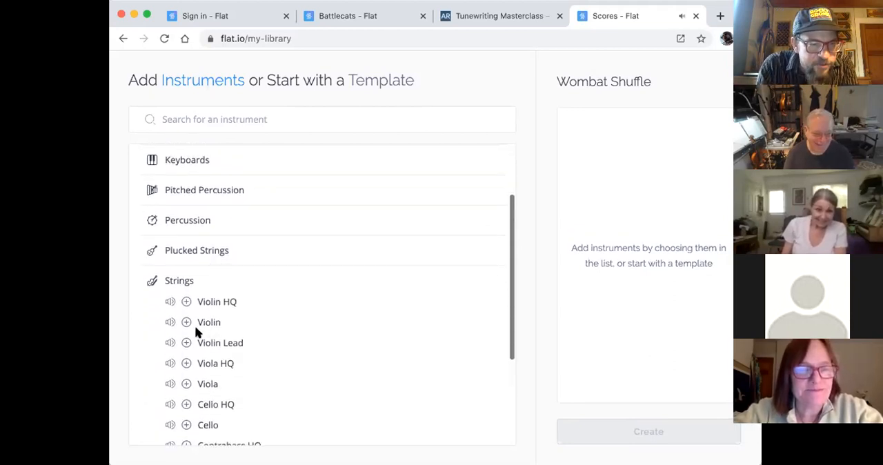
left_click(186, 322)
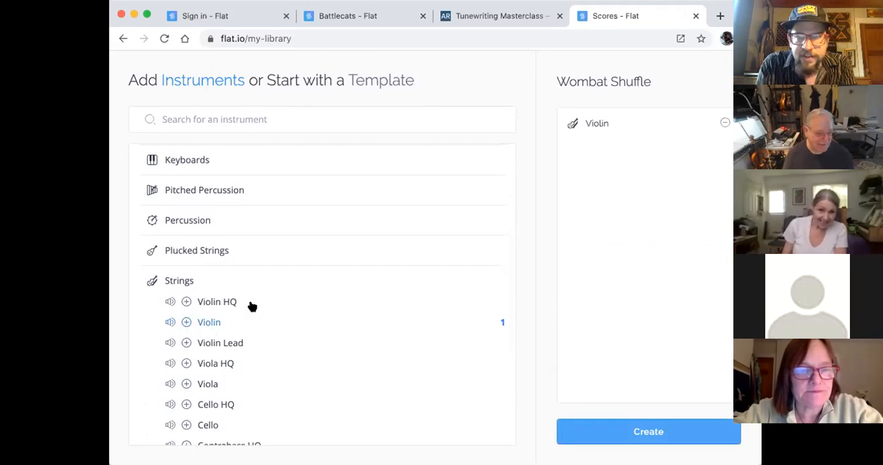
left_click(667, 432)
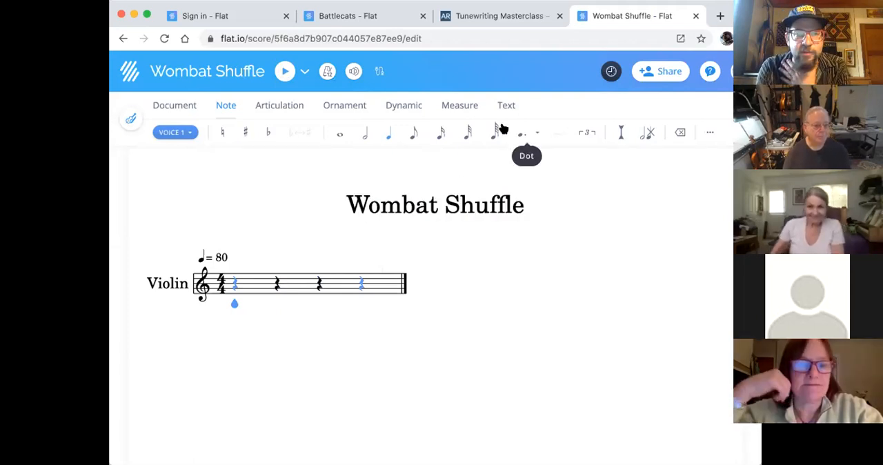
- Review the editing tools available for the document, notes, articulations, ornaments, dynamics, measures and text
left_click(460, 107)
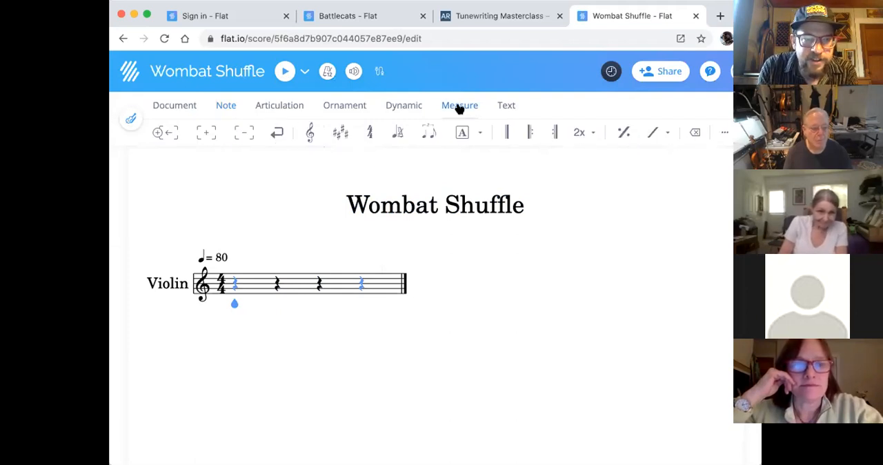
left_click(393, 107)
left_click(351, 109)
left_click(280, 103)
left_click(179, 108)
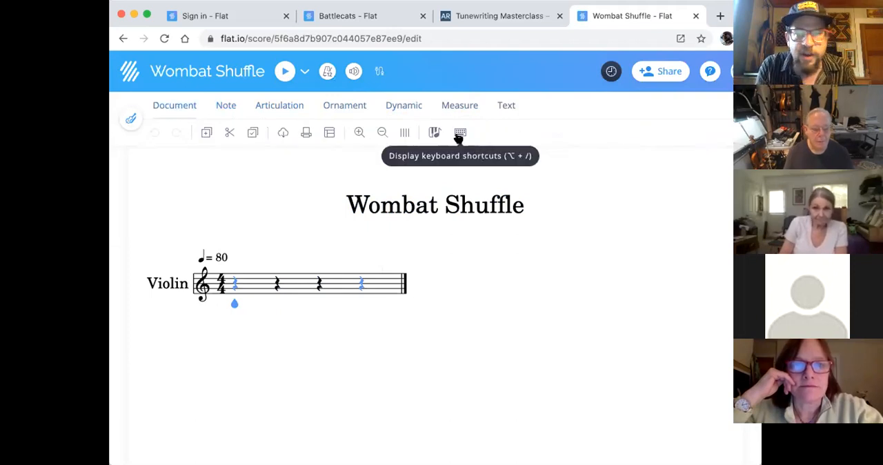
left_click(227, 105)
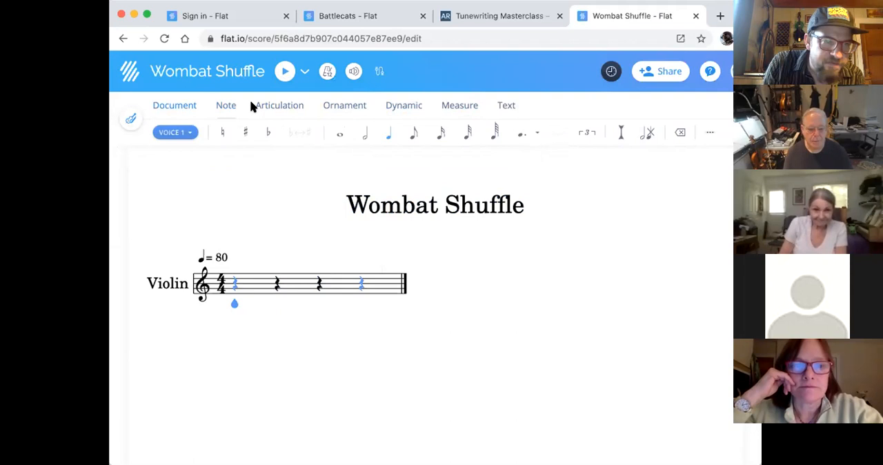
left_click(278, 110)
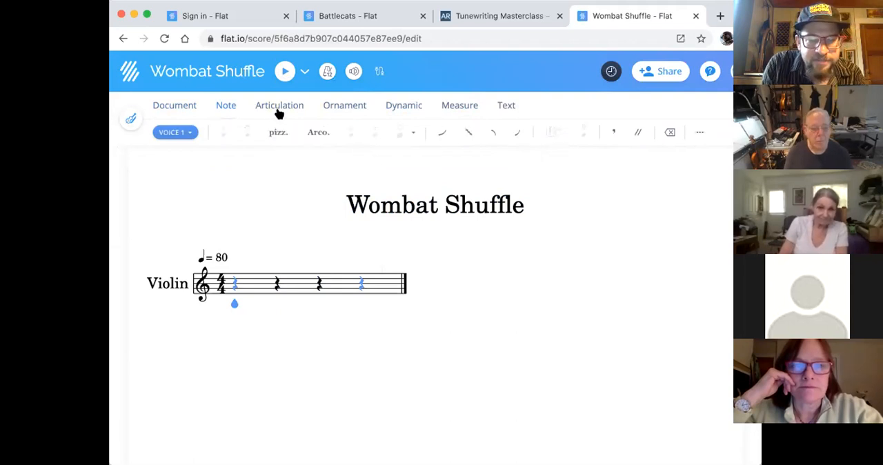
left_click(354, 107)
left_click(418, 105)
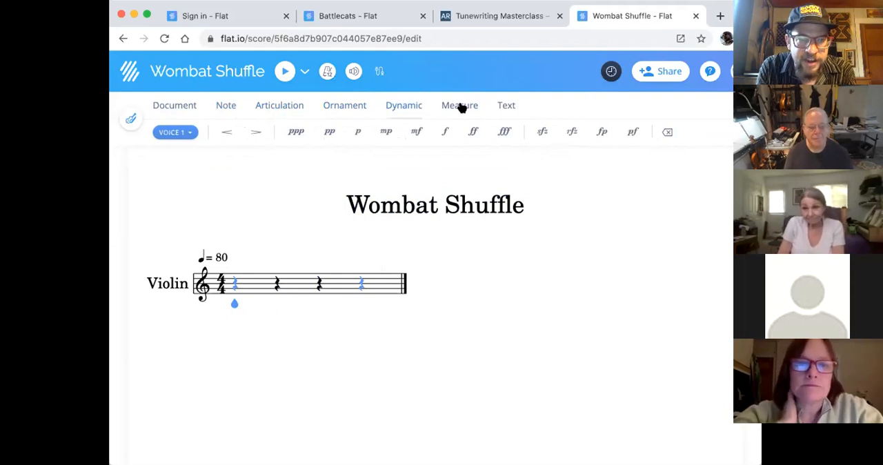
left_click(459, 108)
left_click(504, 107)
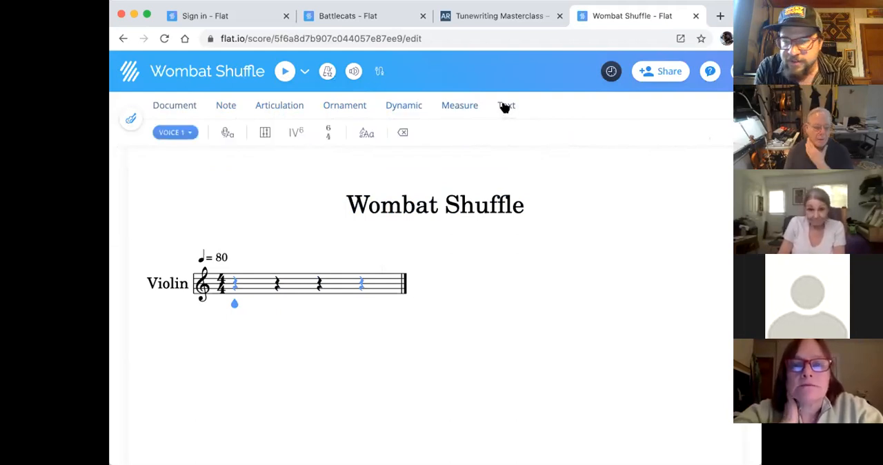
left_click(466, 105)
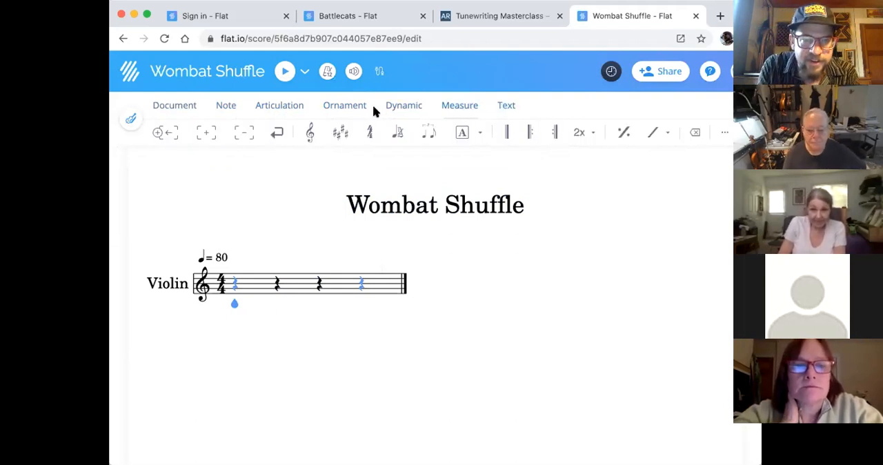
left_click(398, 106)
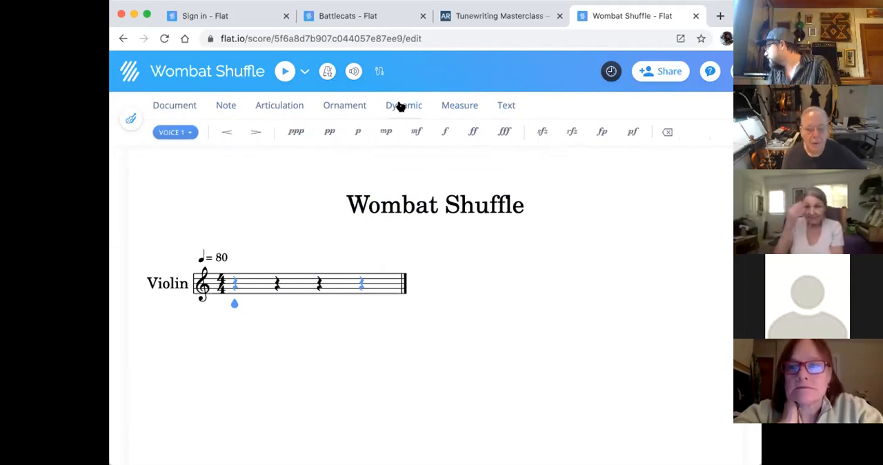
left_click(321, 108)
left_click(275, 110)
left_click(224, 105)
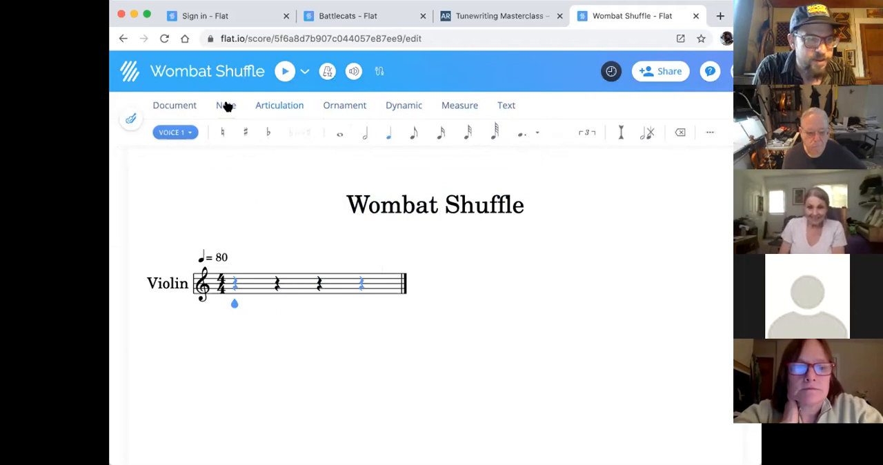
left_click(465, 110)
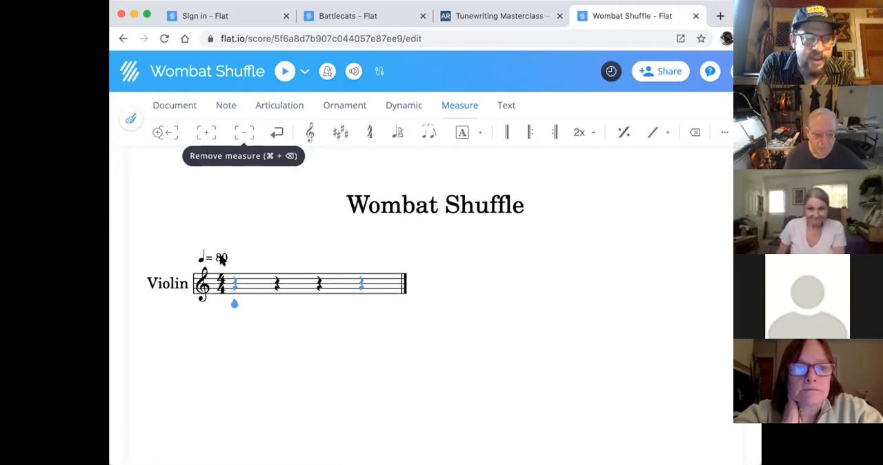
- Step the cursor through the rests of the first measure and back to its first beat
left_click(230, 299)
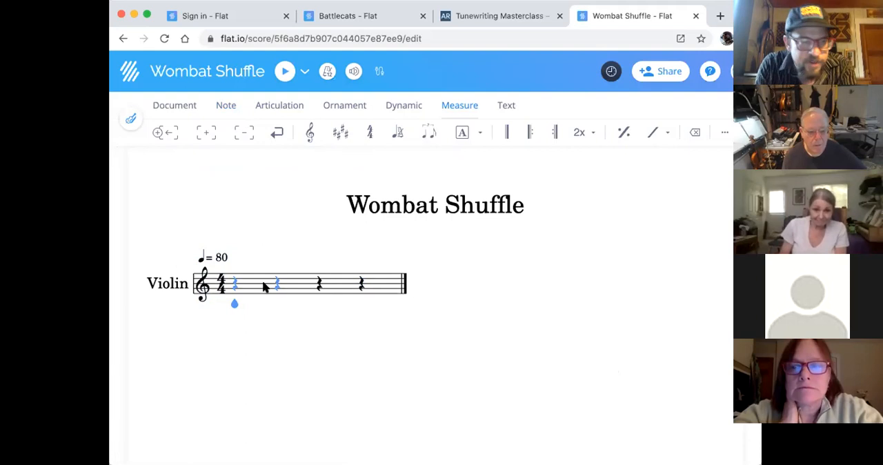
left_click(235, 307)
key("Right")
key("Right")
key("Right")
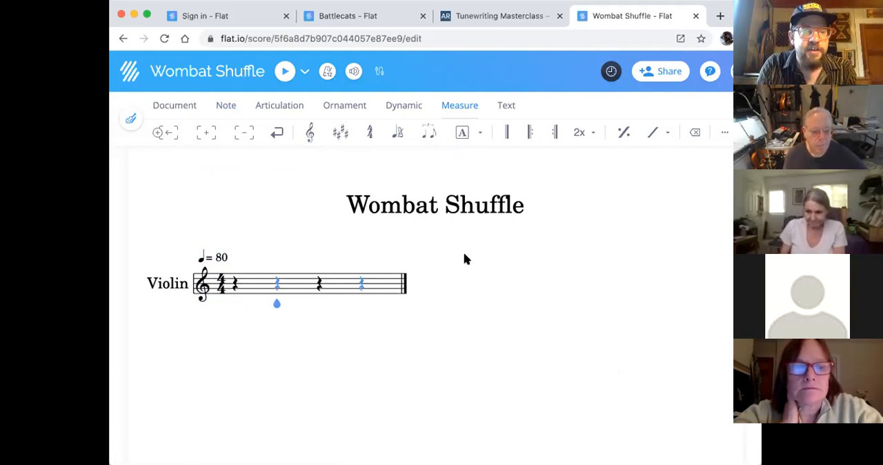
key("Left")
key("Left")
key("Left")
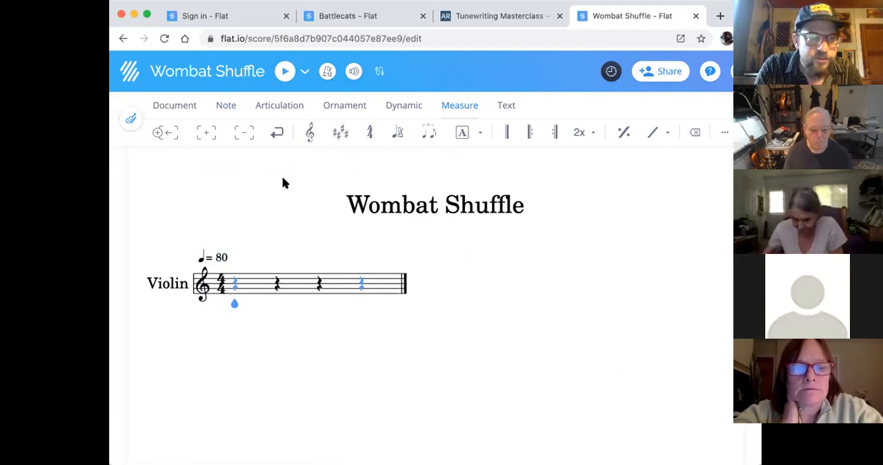
- Insert additional empty measures after the first one until the score has 16 measures
left_click(205, 137)
left_click(205, 136)
left_click(204, 136)
left_click(204, 136)
left_click(204, 137)
left_click(204, 136)
left_click(204, 136)
left_click(204, 136)
left_click(204, 136)
left_click(205, 136)
left_click(204, 137)
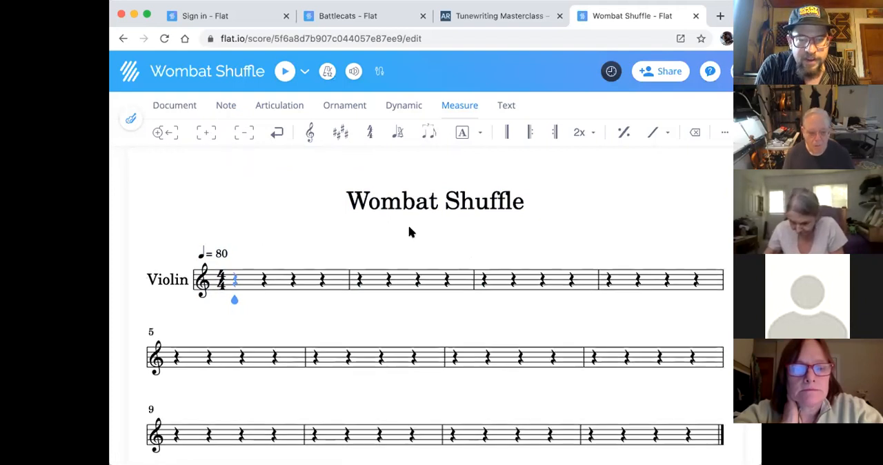
scroll(409, 232, "down", 3)
left_click(208, 135)
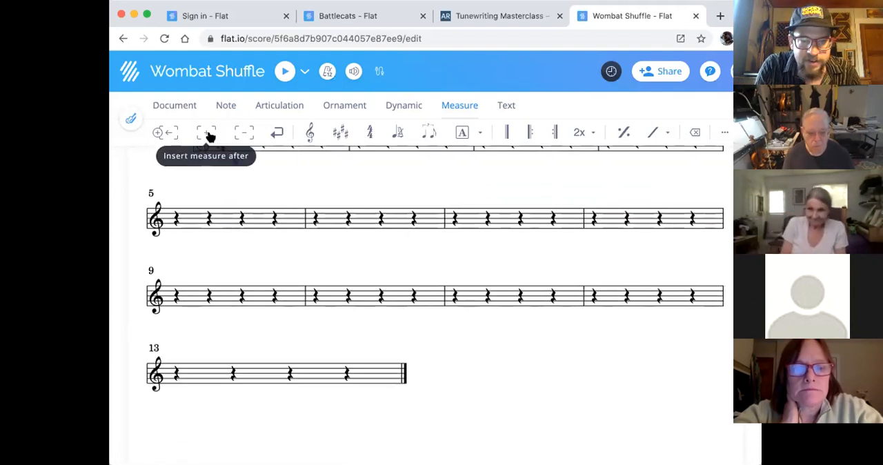
left_click(208, 136)
left_click(209, 136)
left_click(208, 135)
- Look over the layout of the empty measures on all four staff lines
scroll(464, 298, "up", 4)
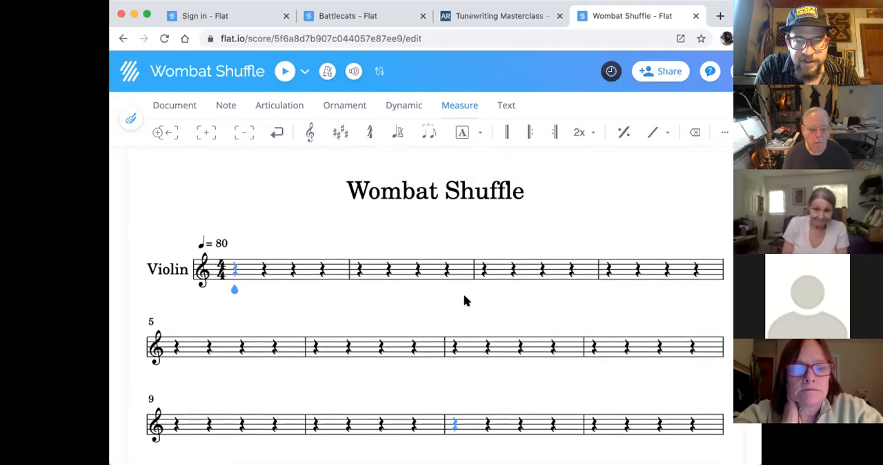
scroll(465, 299, "down", 1)
scroll(465, 301, "down", 3)
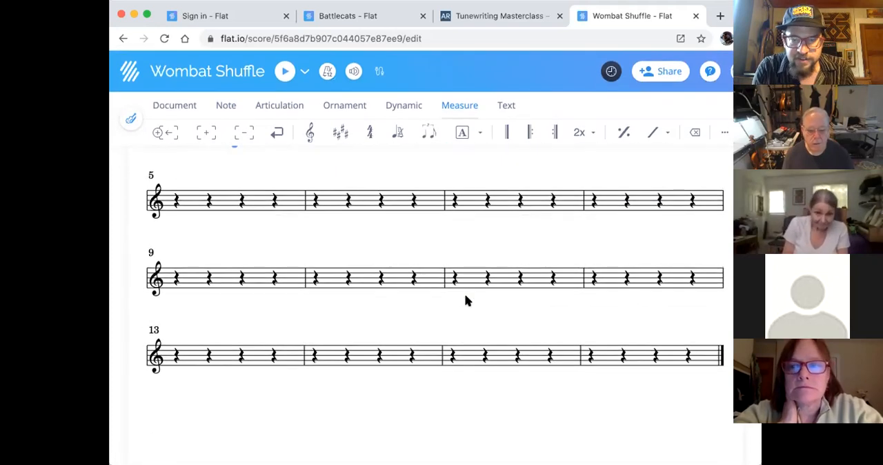
scroll(467, 301, "up", 2)
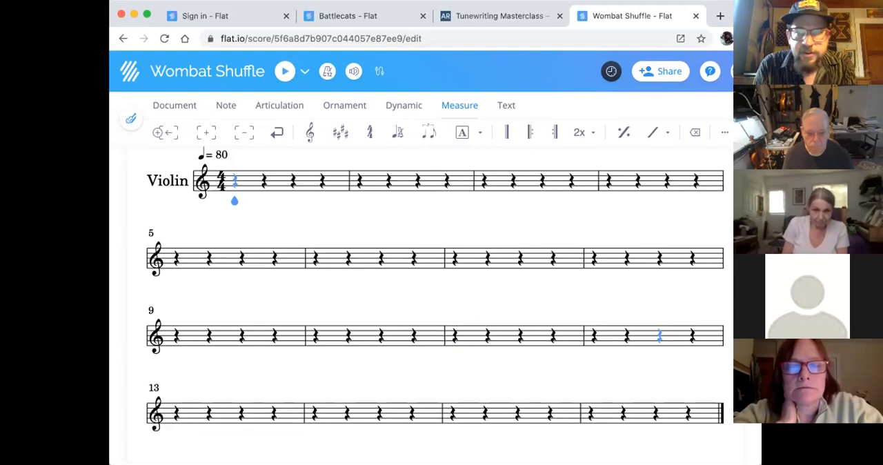
scroll(601, 266, "up", 1)
scroll(601, 269, "down", 1)
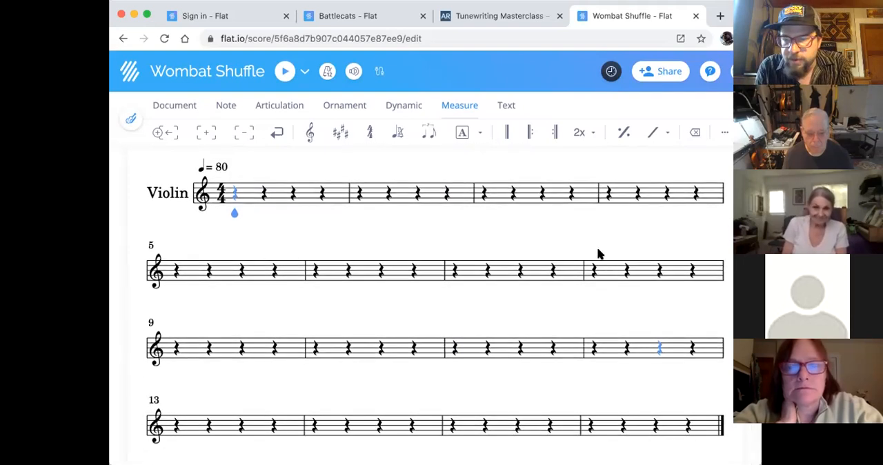
scroll(593, 241, "up", 2)
scroll(587, 233, "down", 1)
scroll(571, 234, "up", 2)
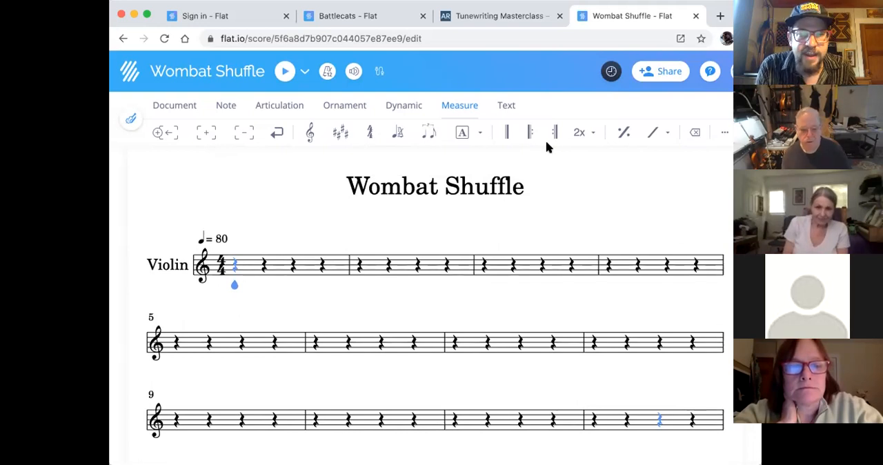
- Try a left repeat at the start of measure 3 and remove it again
key("Right")
key("Right")
key("Right")
key("Right")
key("Right")
key("Right")
key("Right")
key("Right")
key("Right")
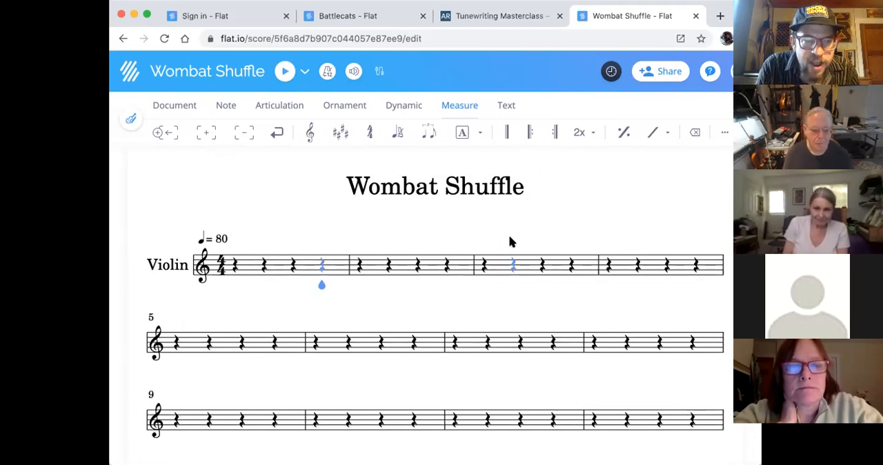
key("Right")
key("Right")
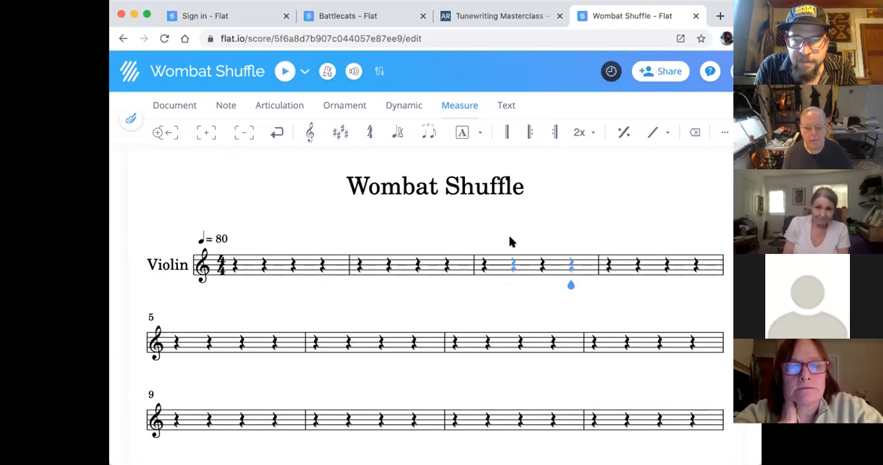
key("Left")
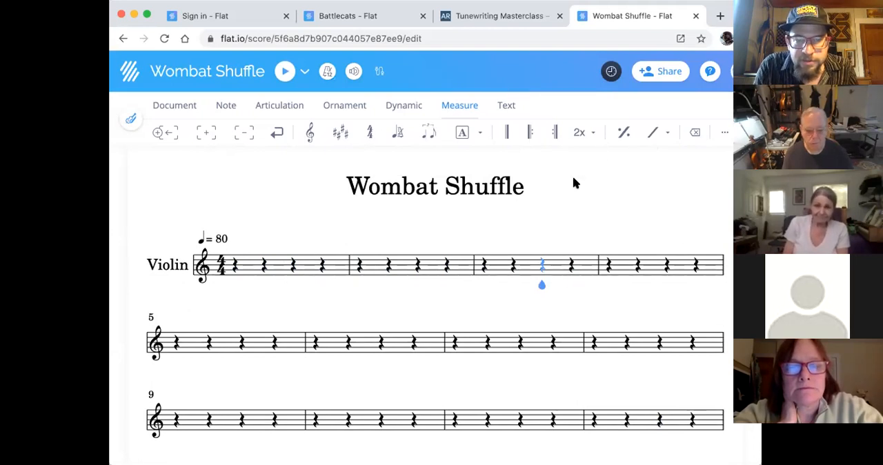
left_click(531, 133)
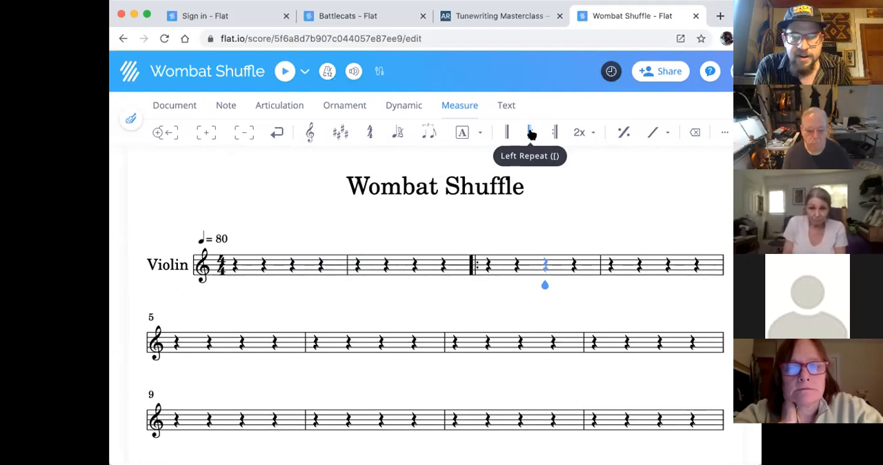
left_click(531, 133)
- Add a left repeat at the start of measure 1
key("Left")
key("Left")
key("Left")
key("Left")
key("Left")
key("Left")
key("Left")
key("Left")
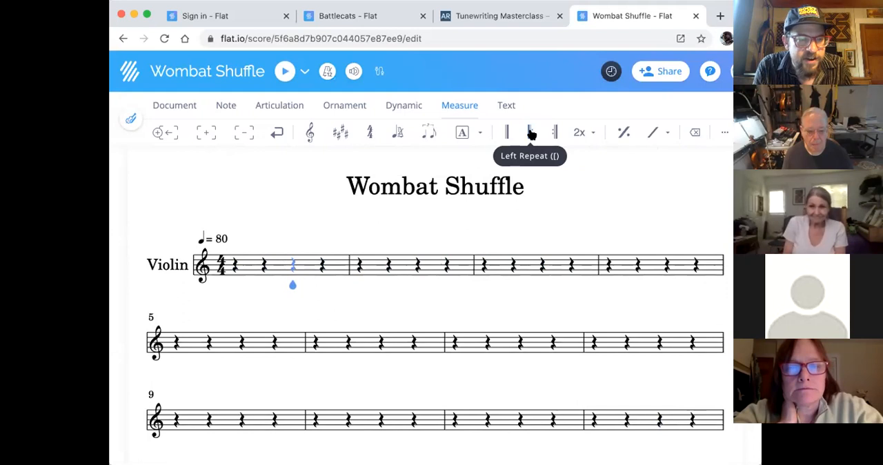
key("Right")
key("Right")
key("Right")
key("Right")
key("Right")
left_click(230, 289)
left_click(233, 278)
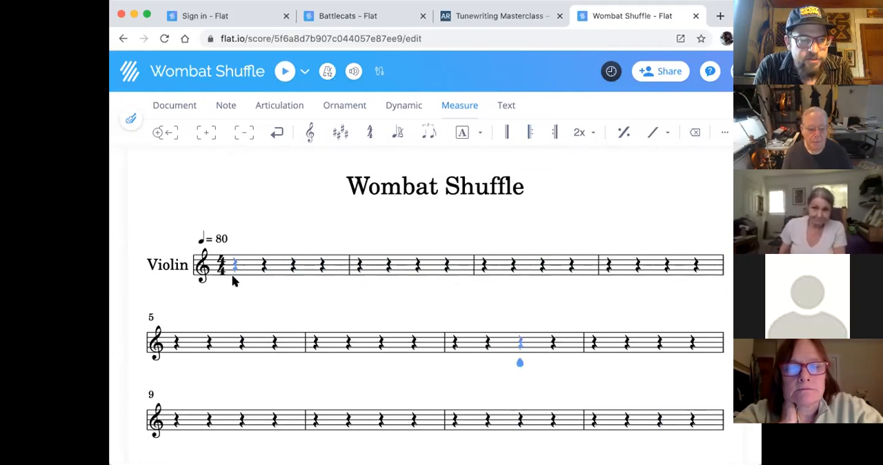
left_click(531, 131)
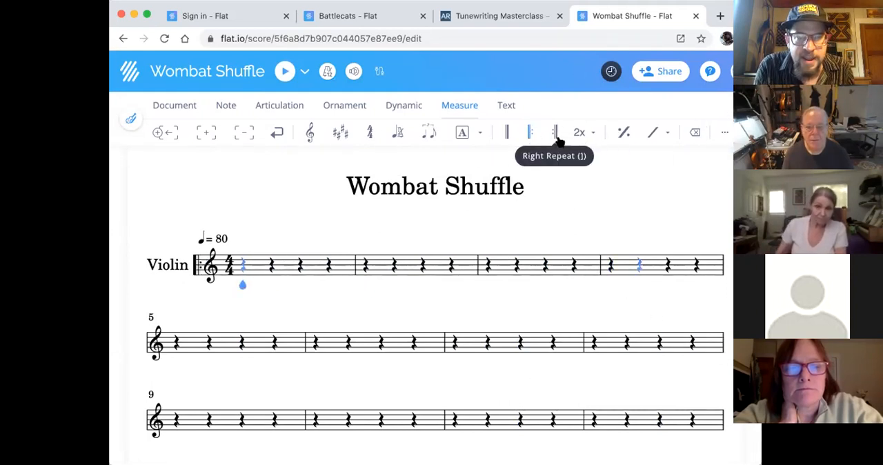
- Add a right repeat at the end of measure 8 to close the first section
left_click(691, 361)
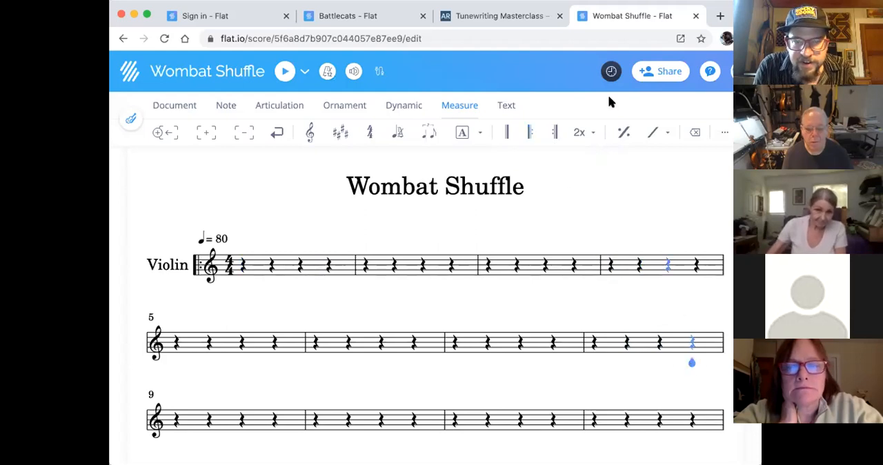
left_click(553, 133)
scroll(655, 224, "down", 3)
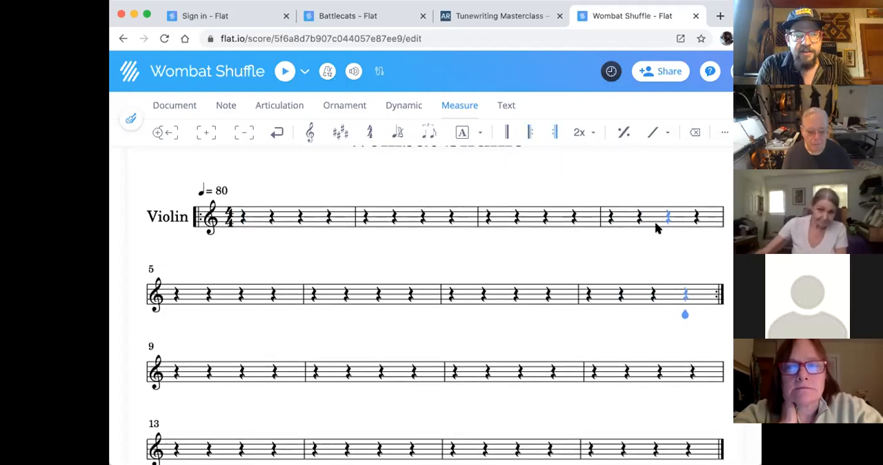
- Enclose the second section in repeats, with a left repeat at measure 9 and a right repeat at measure 16
left_click(529, 132)
left_click(529, 132)
key("Right")
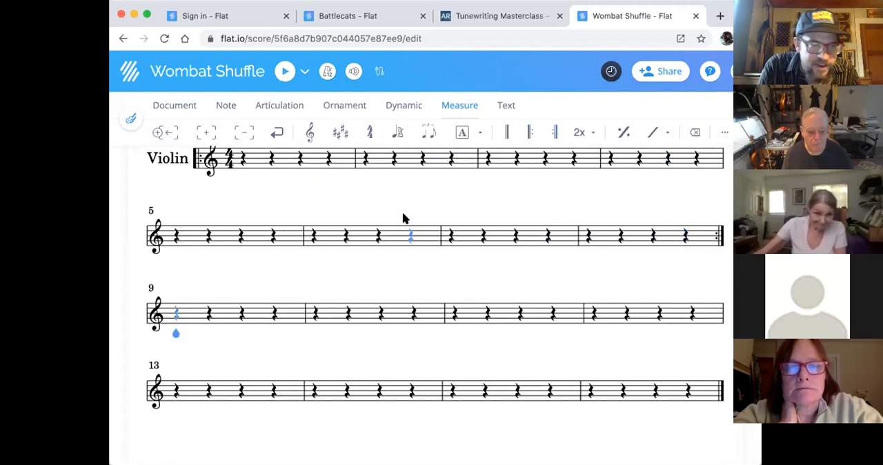
left_click(525, 133)
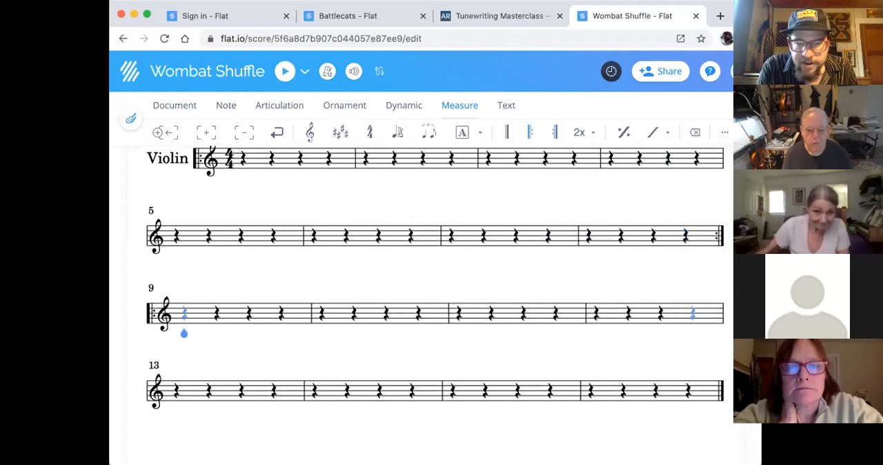
left_click(694, 403)
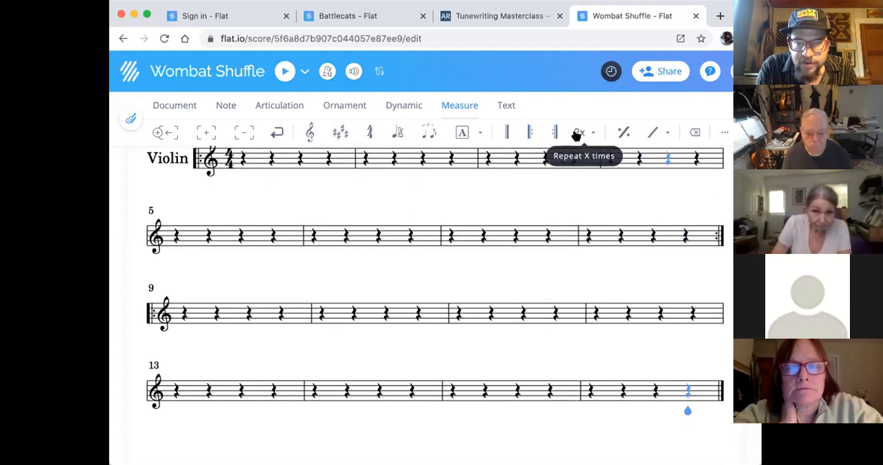
left_click(555, 133)
scroll(611, 315, "up", 4)
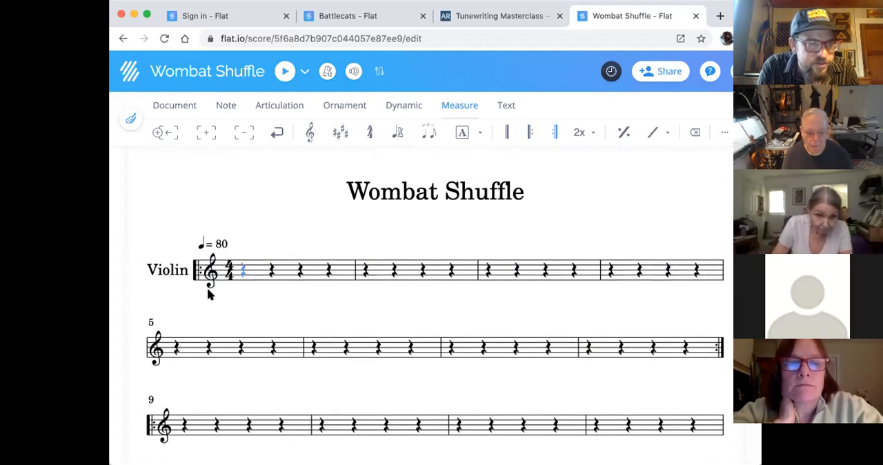
- Try a lettered rehearsal mark on the last measure and remove it again
scroll(208, 287, "down", 1)
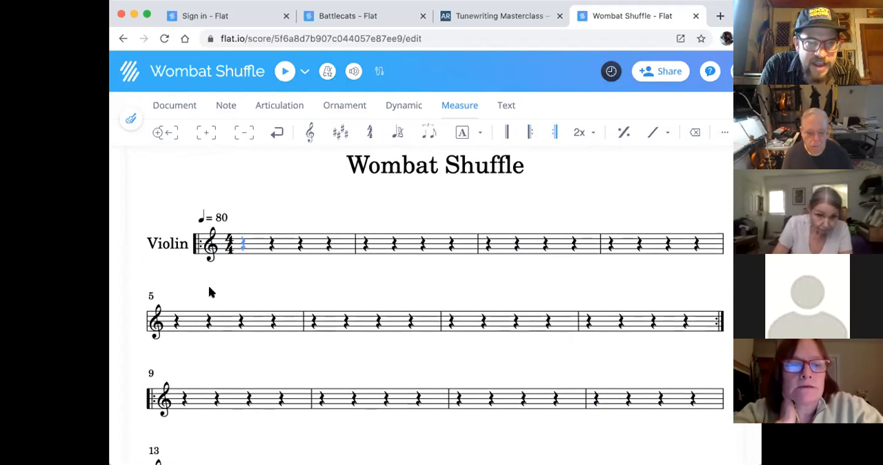
left_click(462, 133)
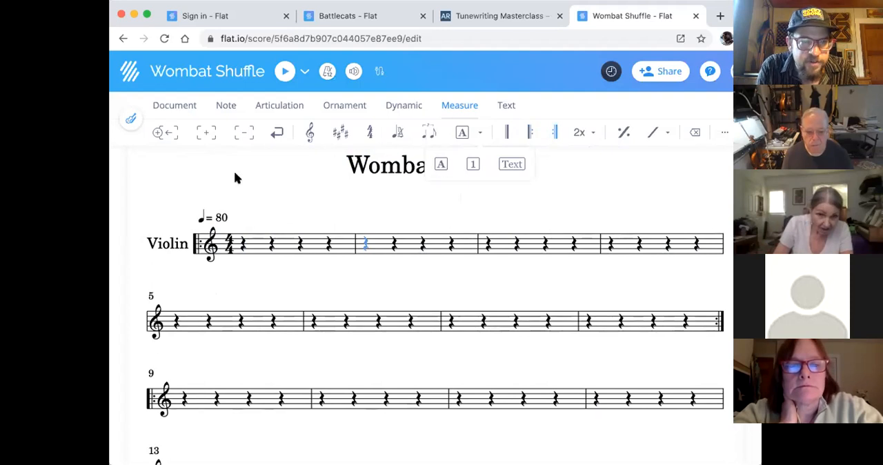
left_click(440, 164)
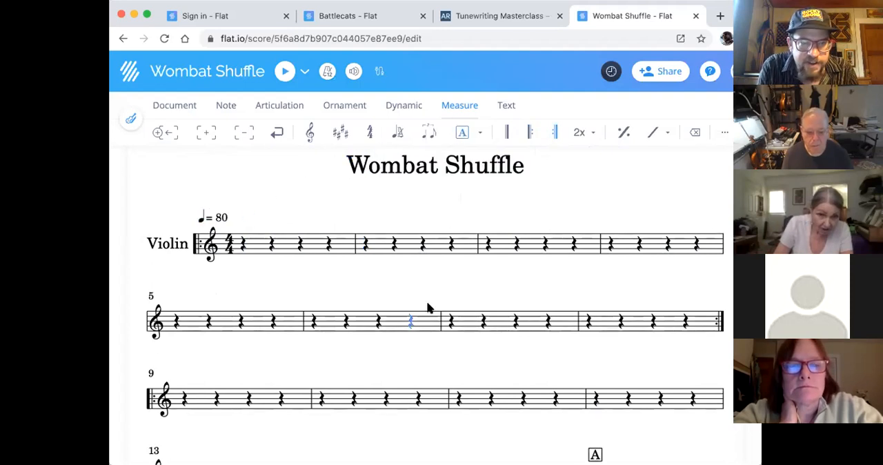
scroll(427, 317, "down", 5)
left_click(600, 337)
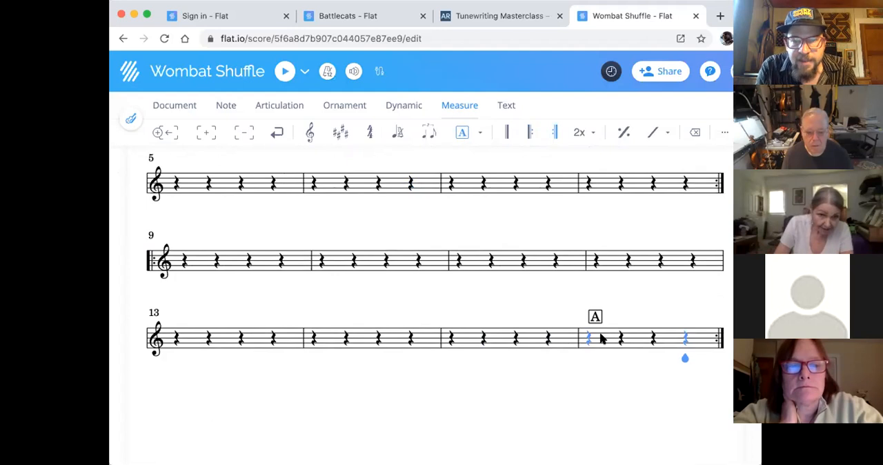
left_click(458, 136)
left_click(446, 166)
left_click(447, 172)
- Add the lettered rehearsal mark A to measure 1
scroll(486, 265, "up", 5)
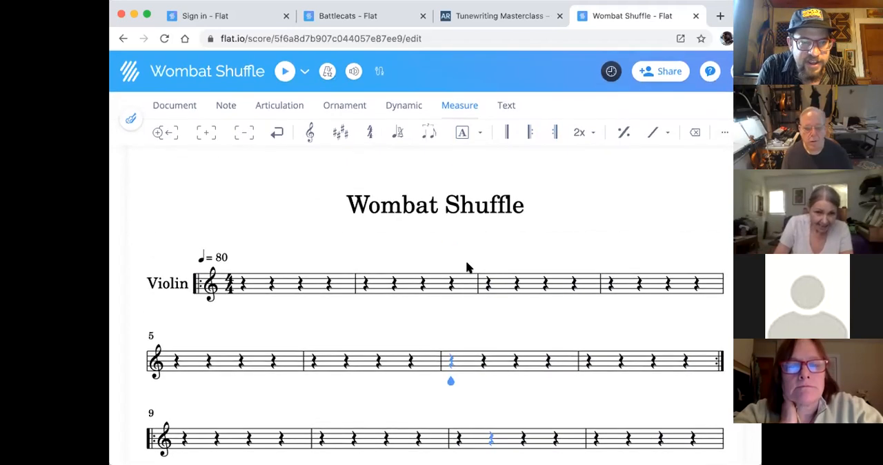
left_click(243, 289)
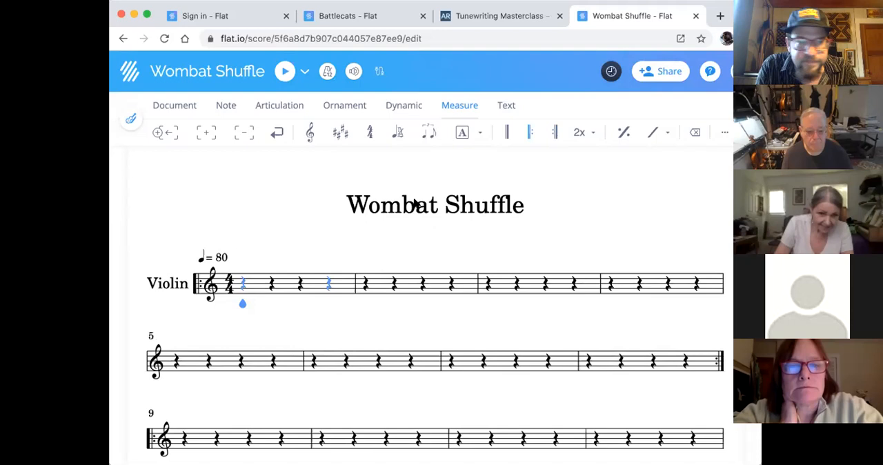
left_click(459, 132)
left_click(441, 163)
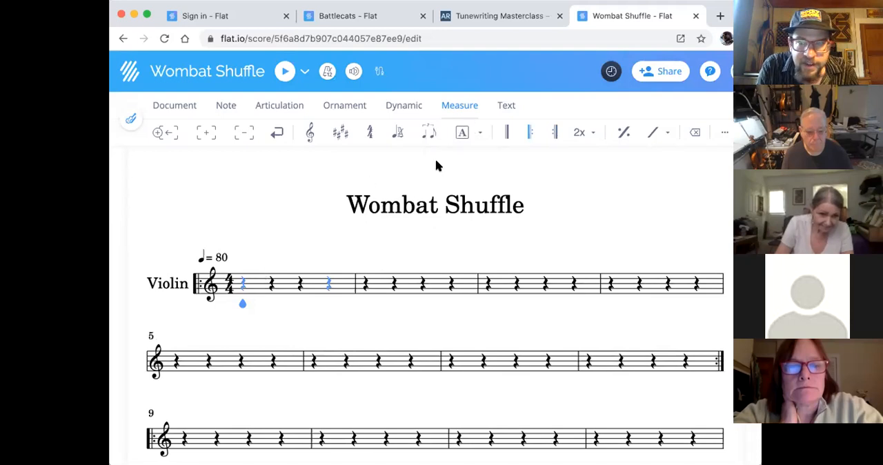
- Add the lettered rehearsal mark B to measure 9, where the second repeated section begins
scroll(349, 221, "down", 3)
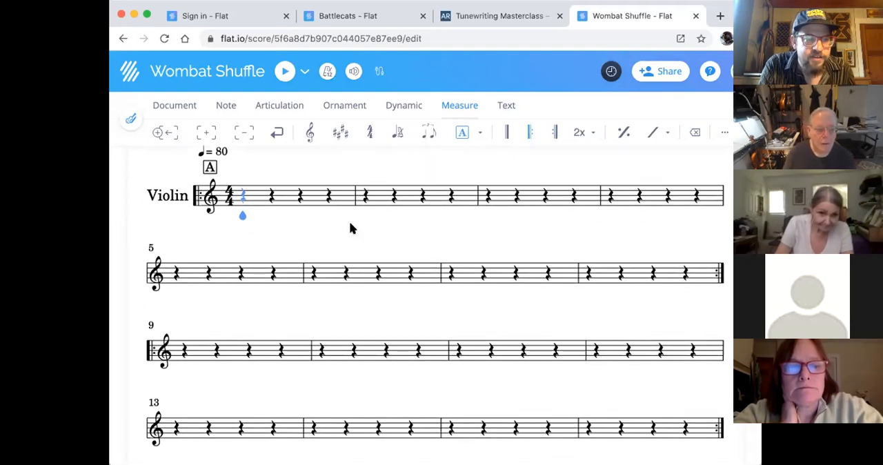
left_click(184, 357)
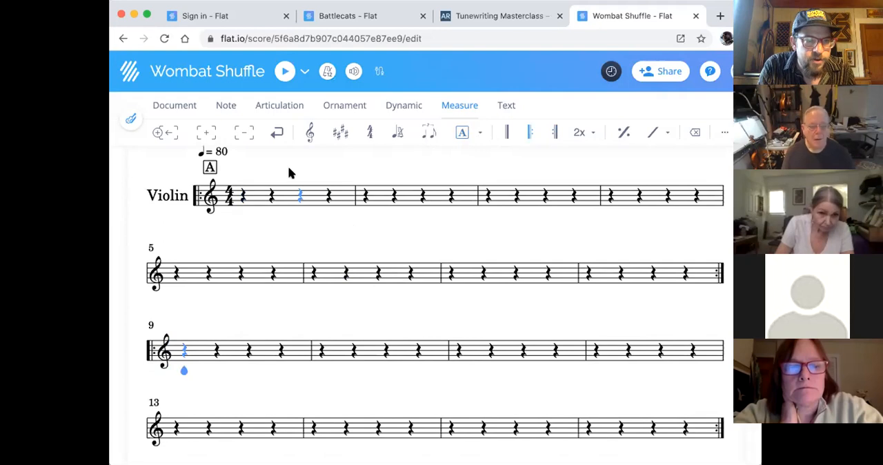
left_click(462, 133)
left_click(439, 164)
left_click(451, 198)
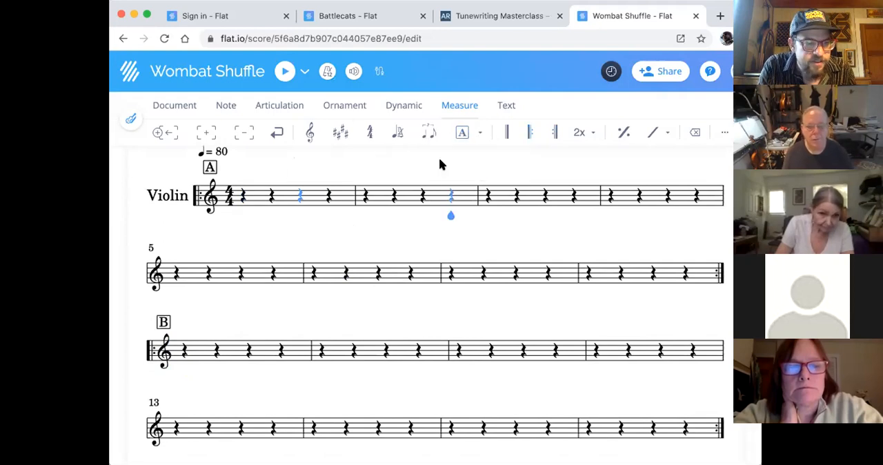
- Try adding the lettered rehearsal marks C on measure 10 and D on measure 11
scroll(465, 235, "down", 2)
key("Right")
key("Right")
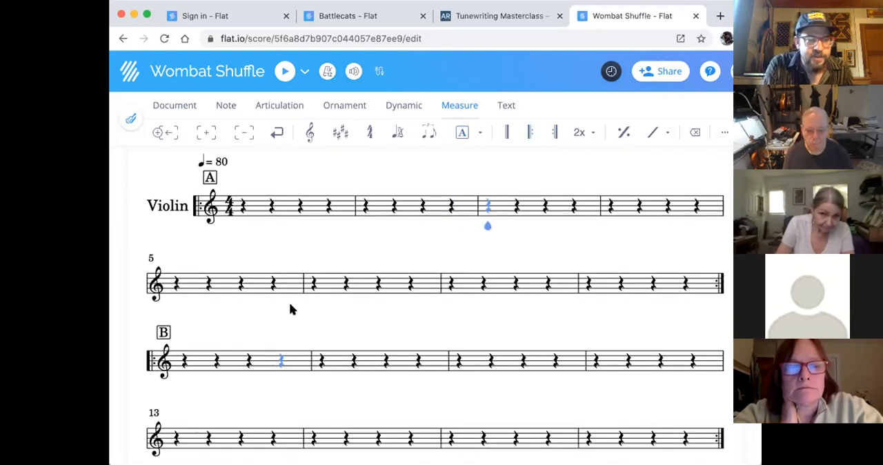
left_click(326, 378)
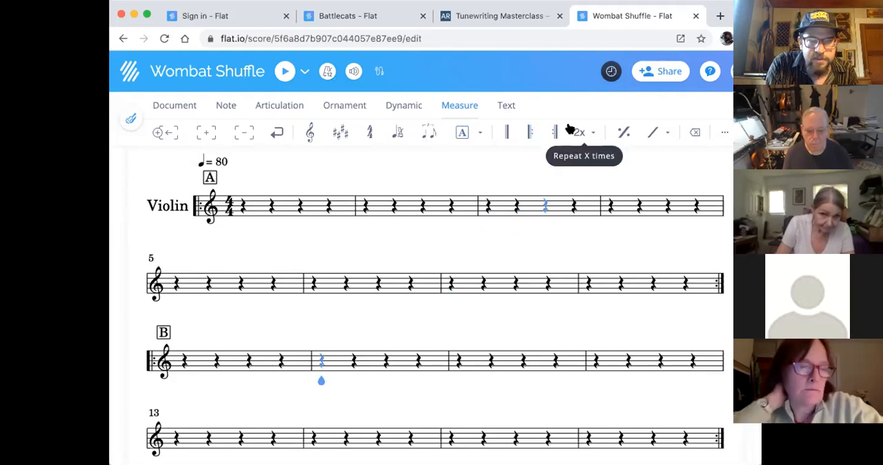
left_click(461, 132)
left_click(441, 167)
left_click(456, 376)
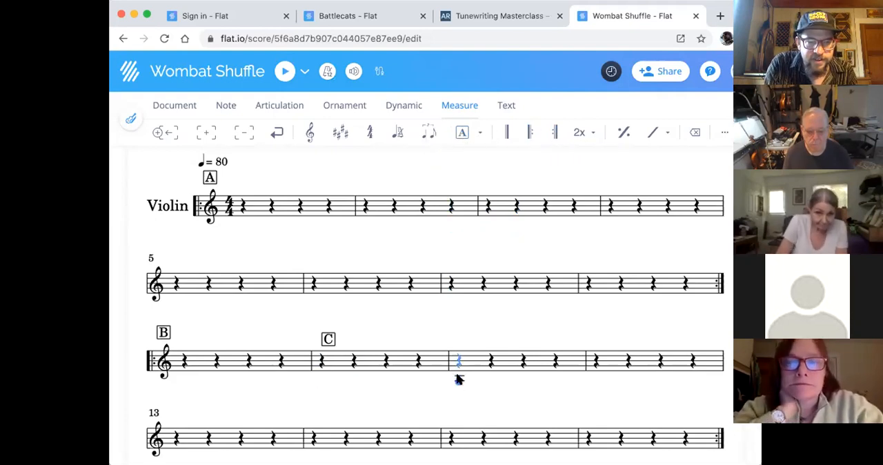
left_click(460, 132)
left_click(442, 165)
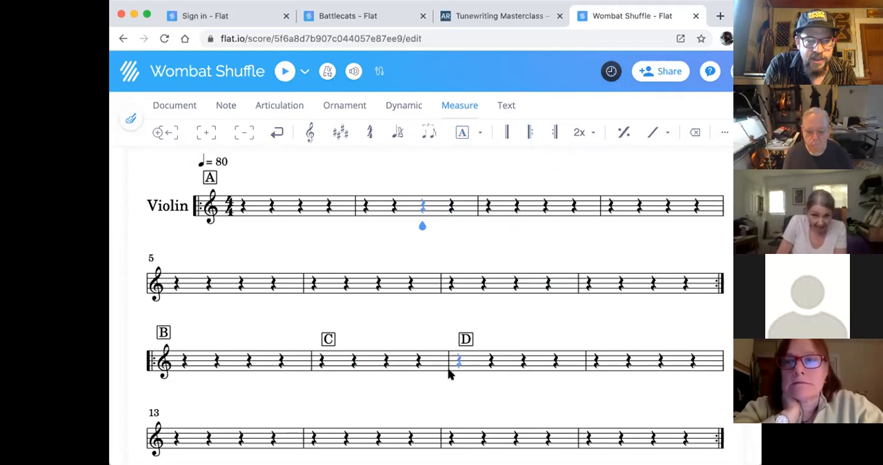
- Remove the trial rehearsal marks D and C from measures 11 and 10
left_click(466, 340)
left_click(462, 132)
left_click(460, 133)
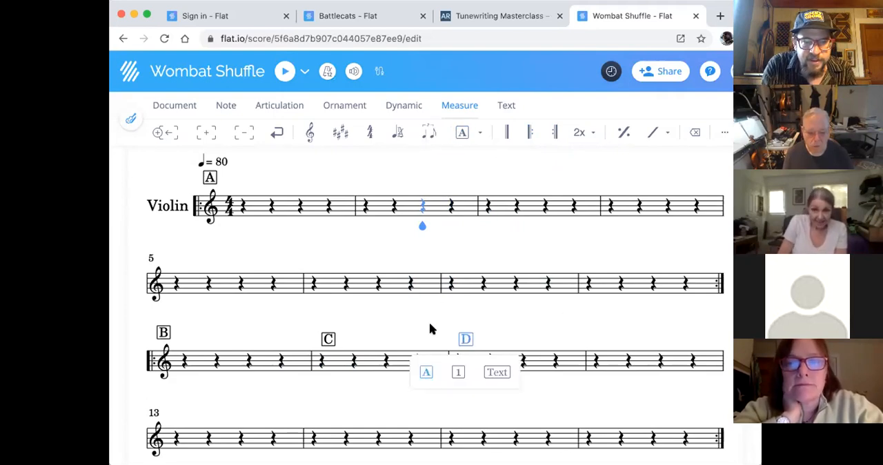
left_click(423, 371)
left_click(328, 340)
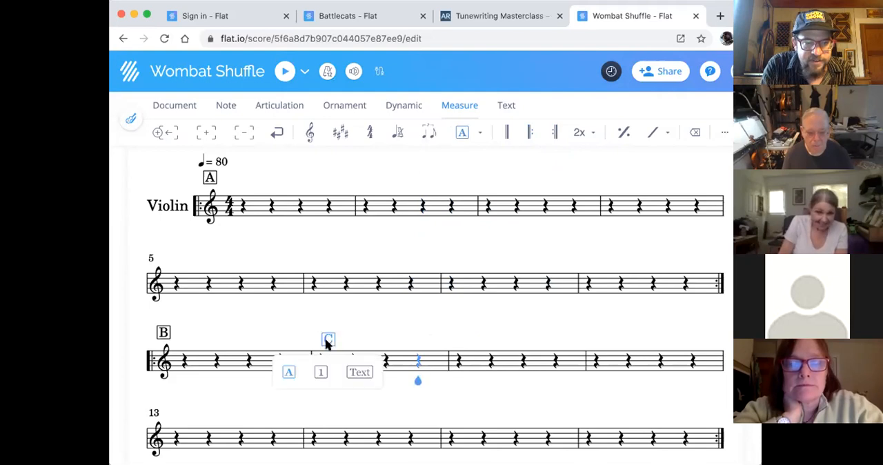
left_click(289, 372)
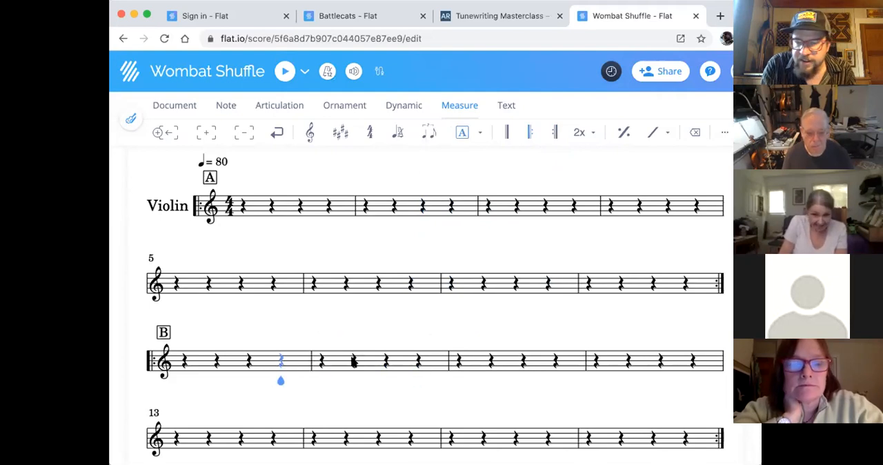
scroll(447, 336, "down", 1)
scroll(447, 337, "up", 1)
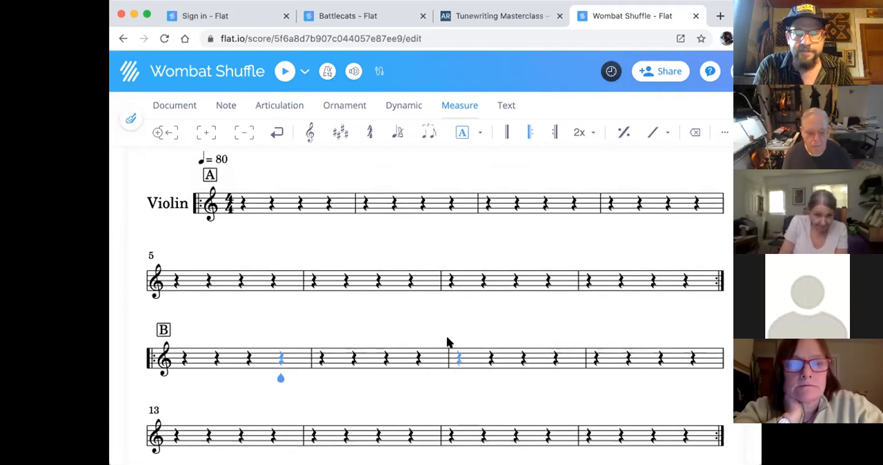
scroll(447, 342, "up", 2)
scroll(447, 342, "down", 3)
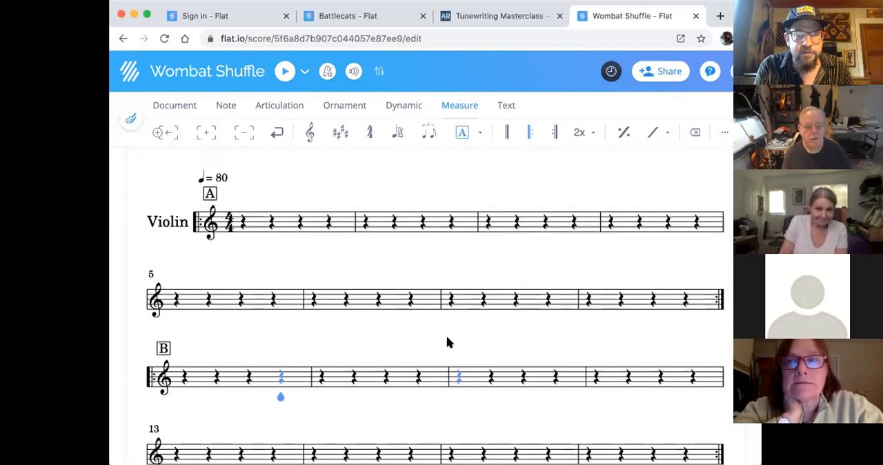
scroll(449, 347, "down", 1)
scroll(449, 347, "up", 3)
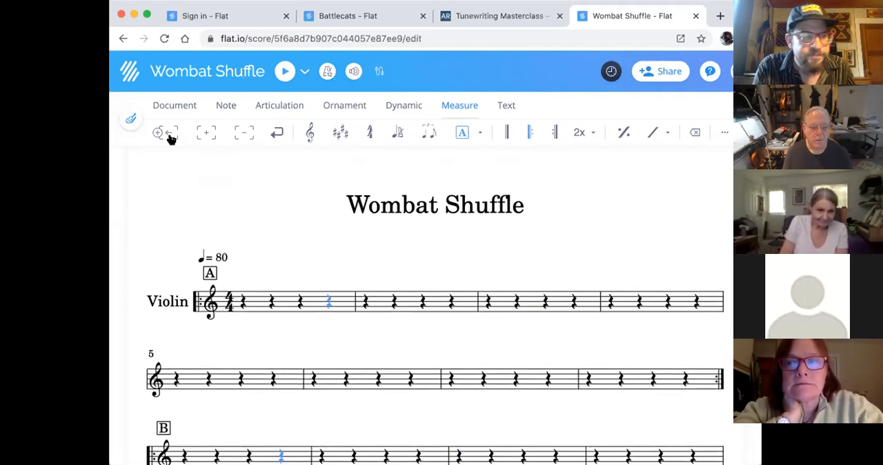
left_click(174, 104)
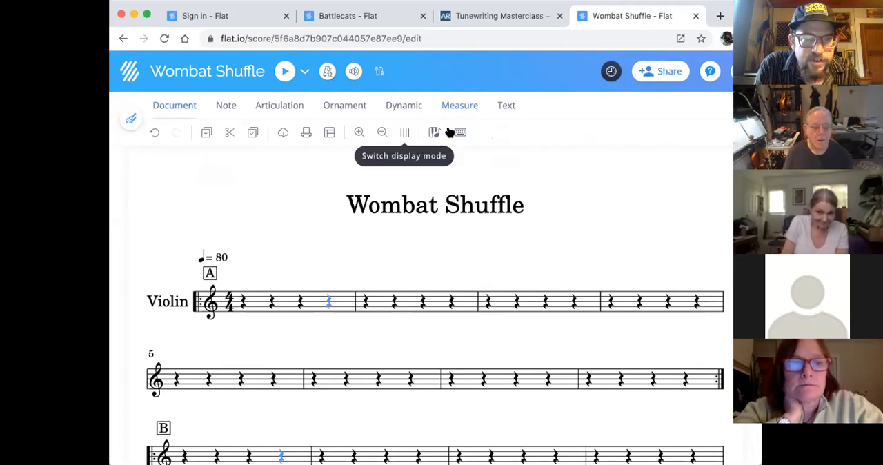
scroll(500, 347, "down", 3)
scroll(501, 347, "up", 3)
scroll(501, 347, "down", 1)
scroll(500, 347, "down", 1)
scroll(501, 346, "up", 2)
scroll(463, 283, "down", 1)
scroll(461, 280, "down", 1)
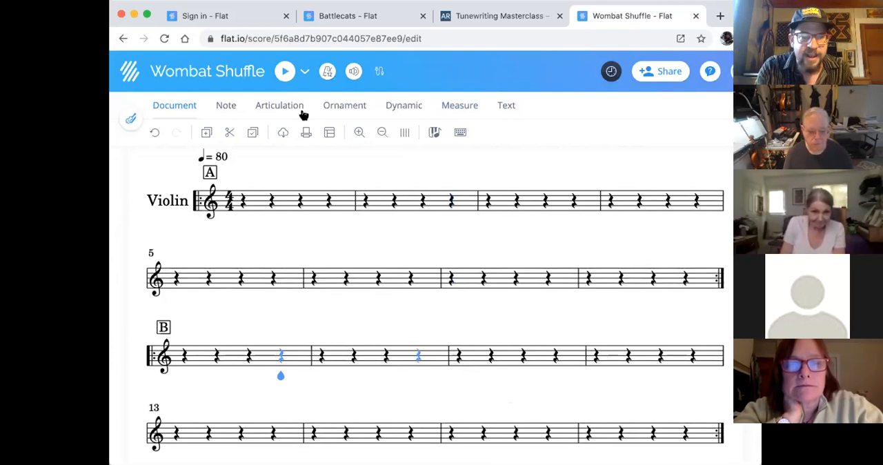
scroll(502, 294, "down", 1)
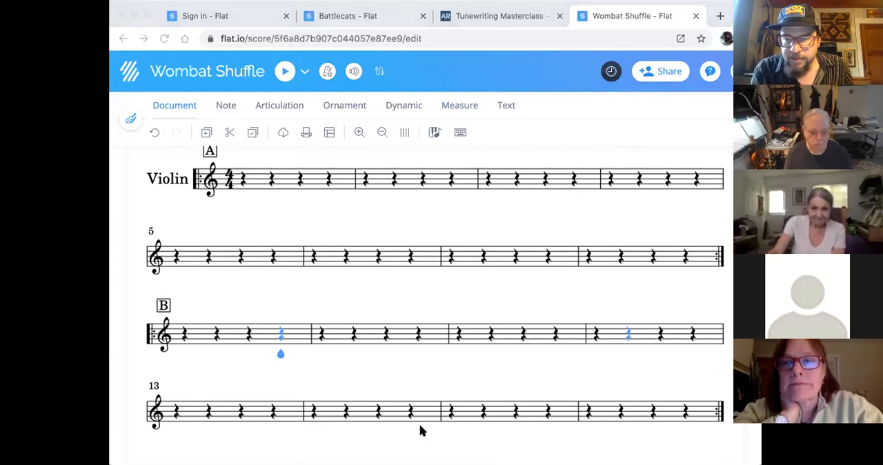
left_click(629, 334)
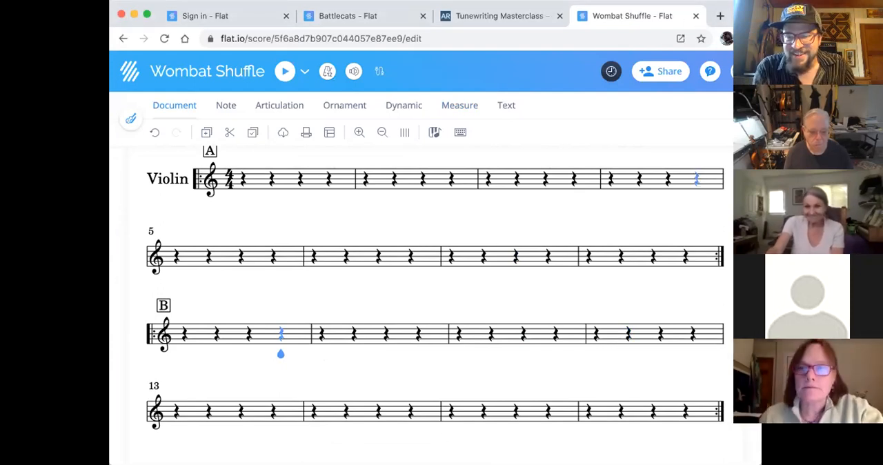
scroll(461, 303, "up", 4)
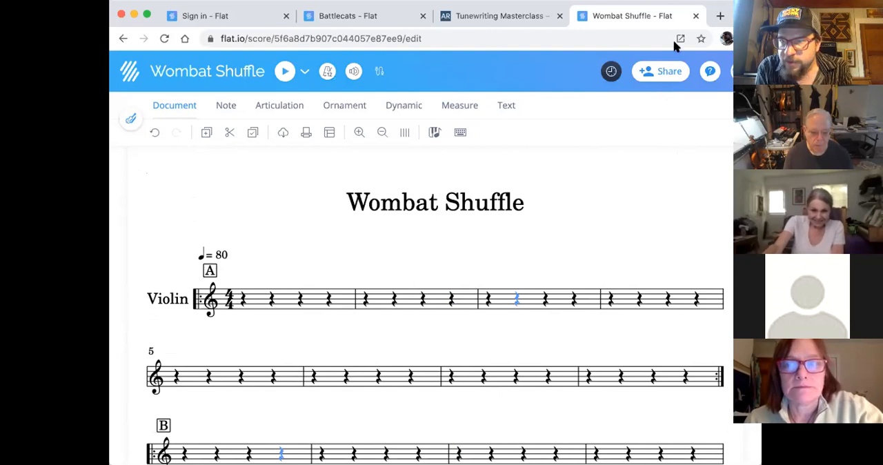
scroll(491, 187, "down", 2)
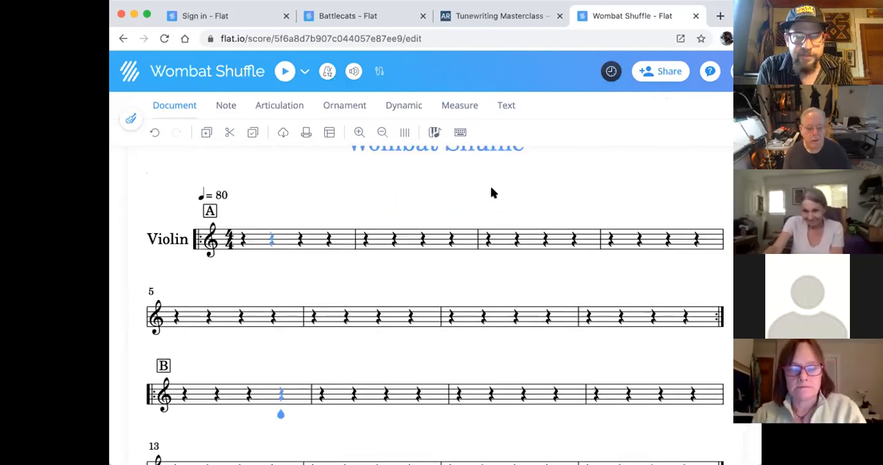
scroll(283, 289, "down", 1)
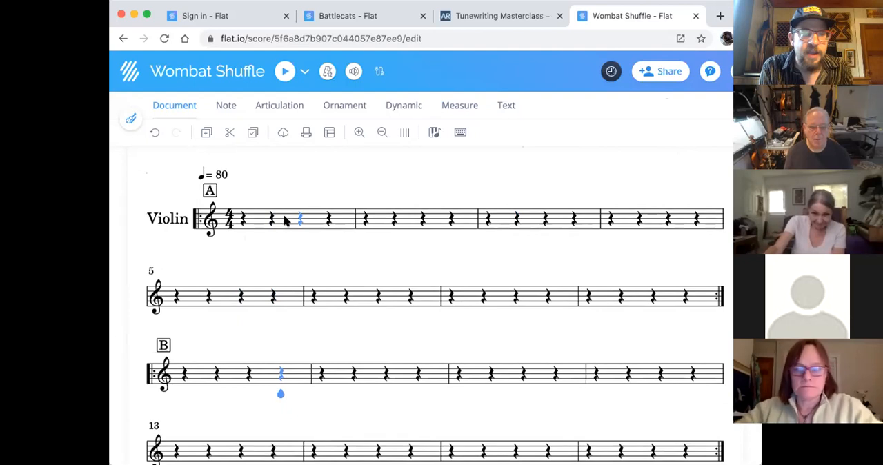
left_click(226, 106)
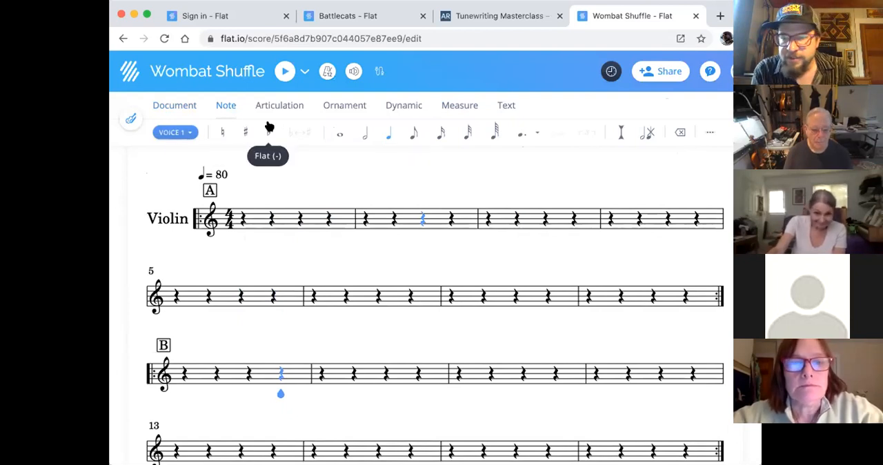
left_click(185, 106)
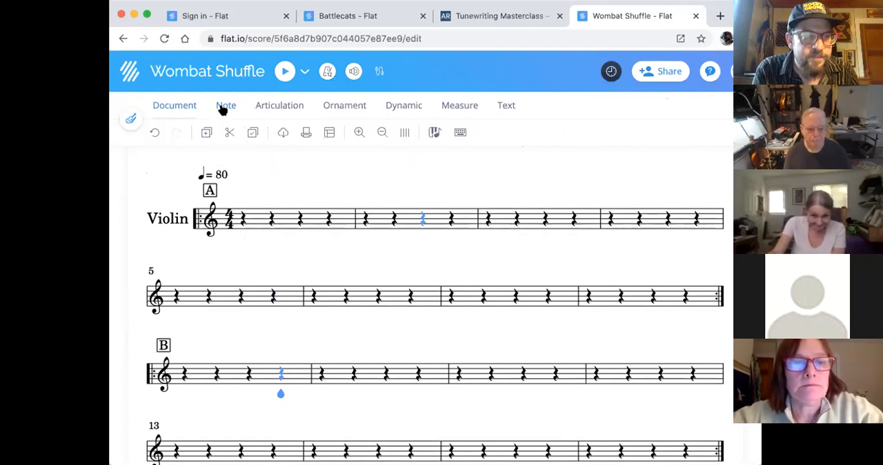
left_click(348, 107)
left_click(407, 105)
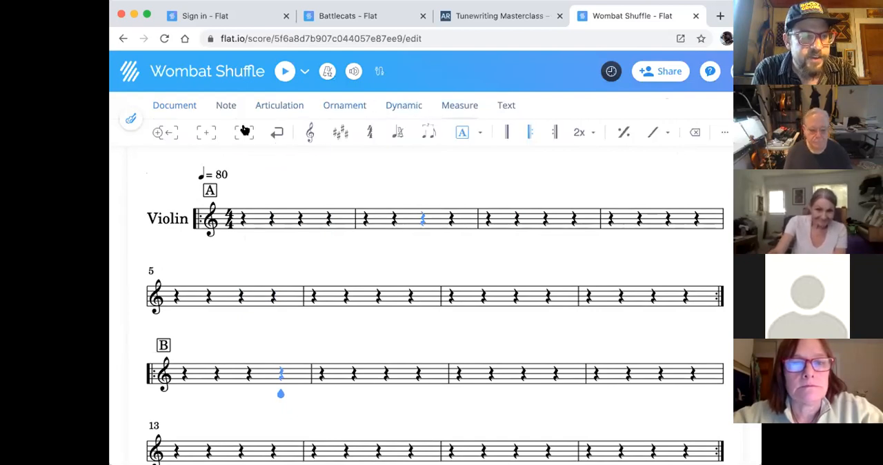
- Set the key signature to three sharps from measure 1, with the key changed for all the parts
left_click(341, 133)
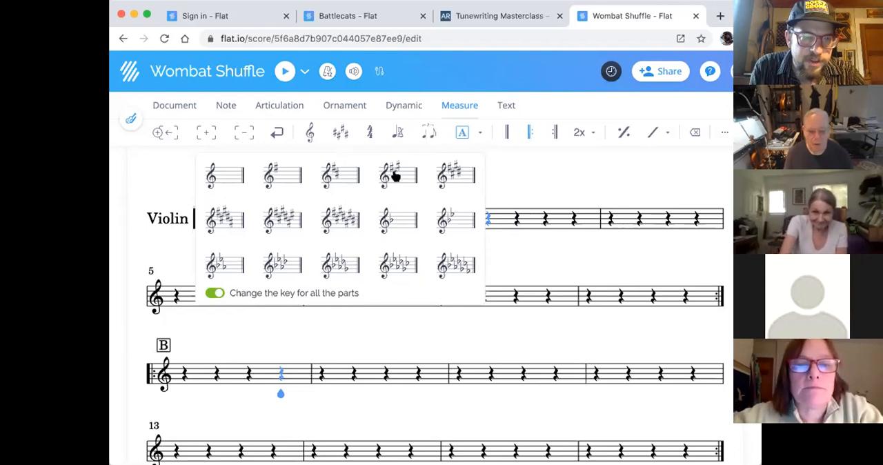
left_click(528, 173)
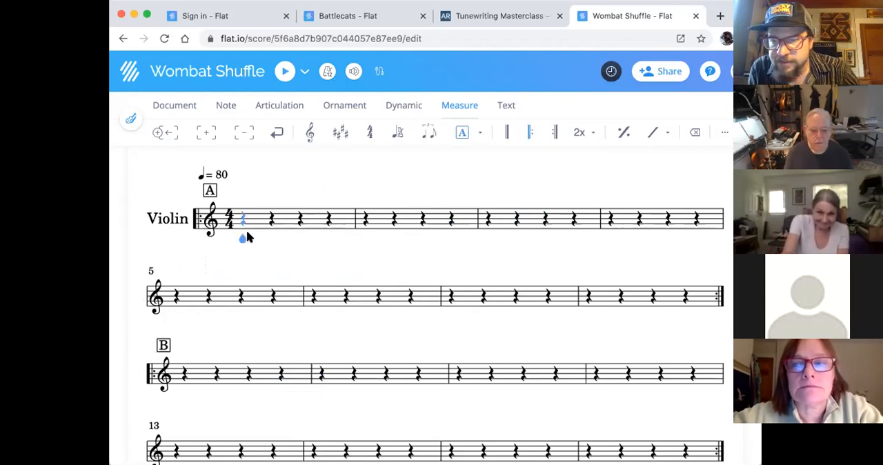
left_click(340, 133)
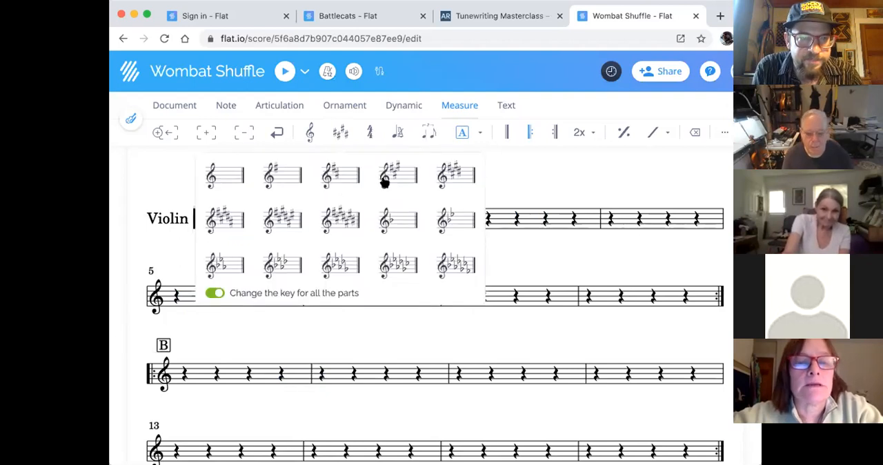
left_click(384, 176)
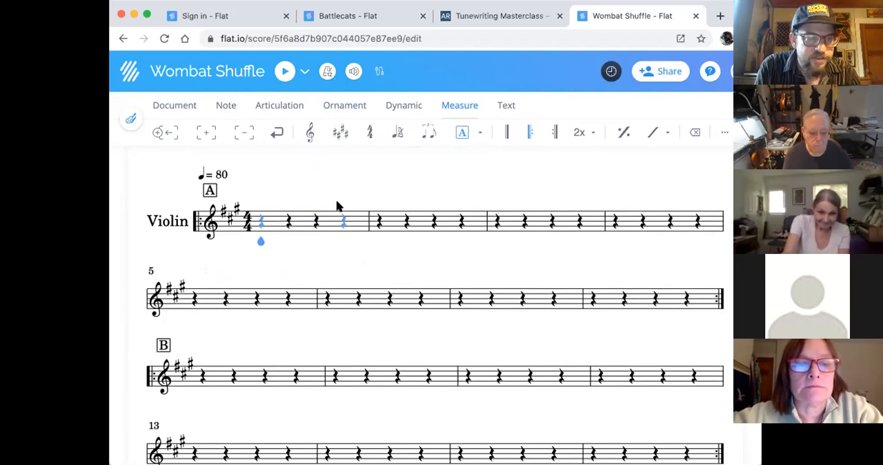
left_click(340, 131)
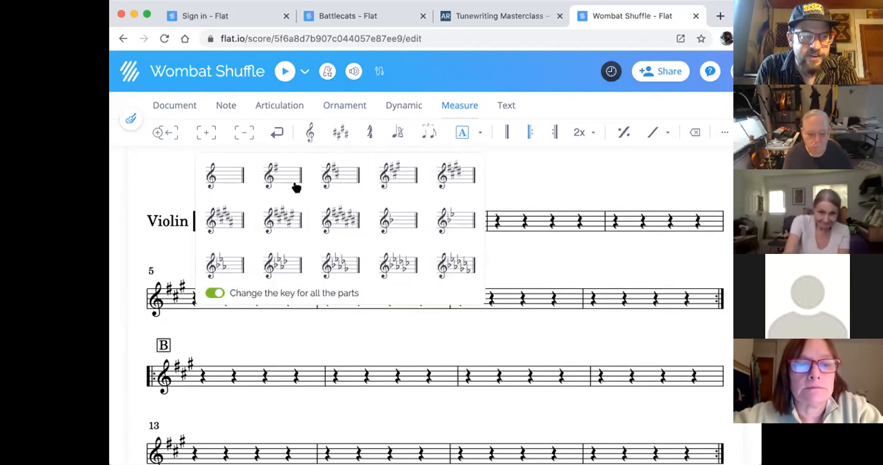
left_click(339, 132)
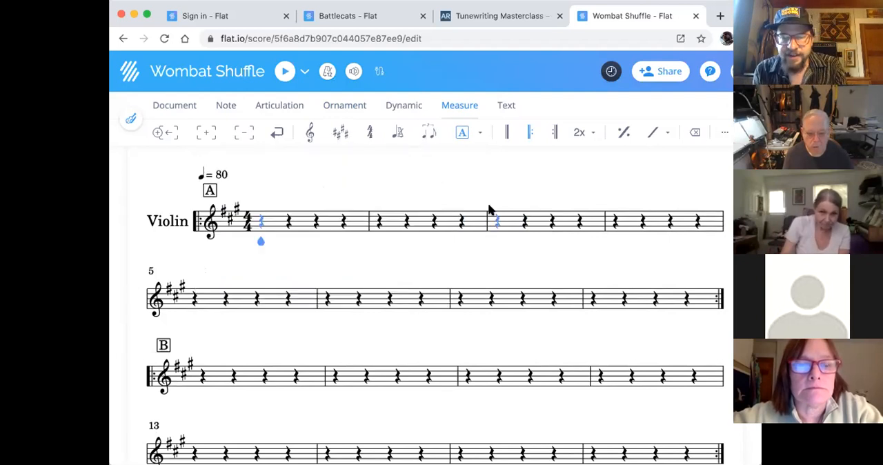
- Try eighth, sixteenth, thirty-second and half durations on the first rest of measure 1
scroll(511, 197, "down", 1)
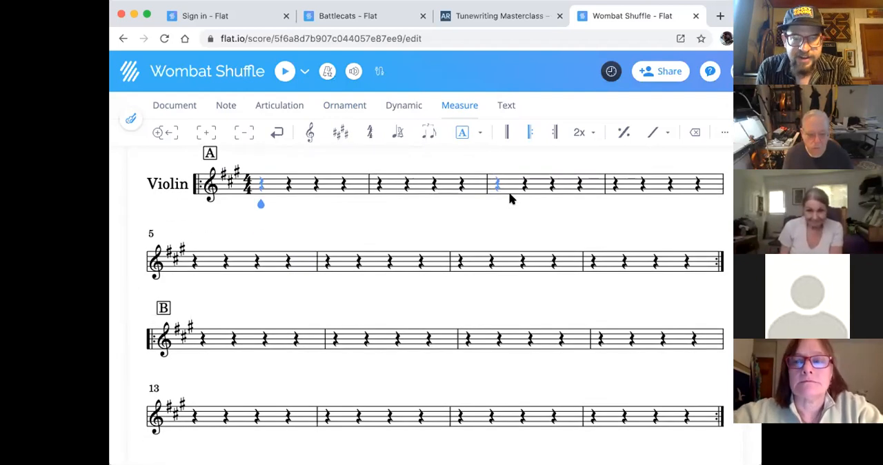
scroll(510, 199, "up", 1)
scroll(510, 199, "down", 1)
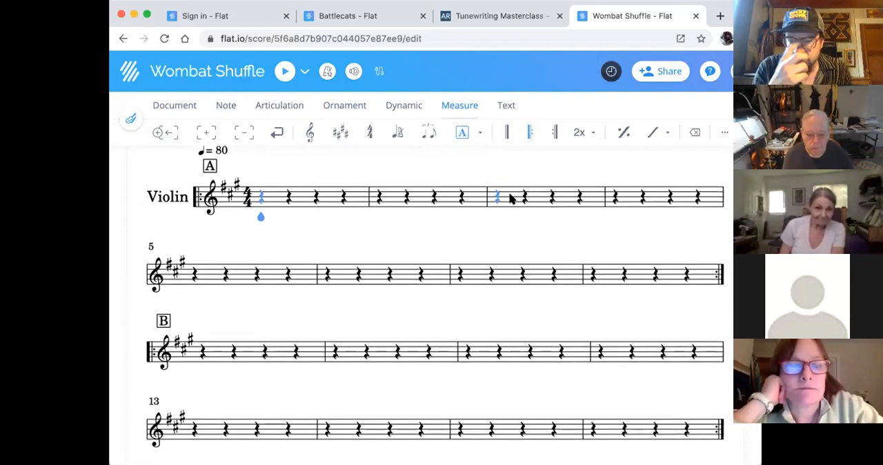
scroll(352, 265, "up", 2)
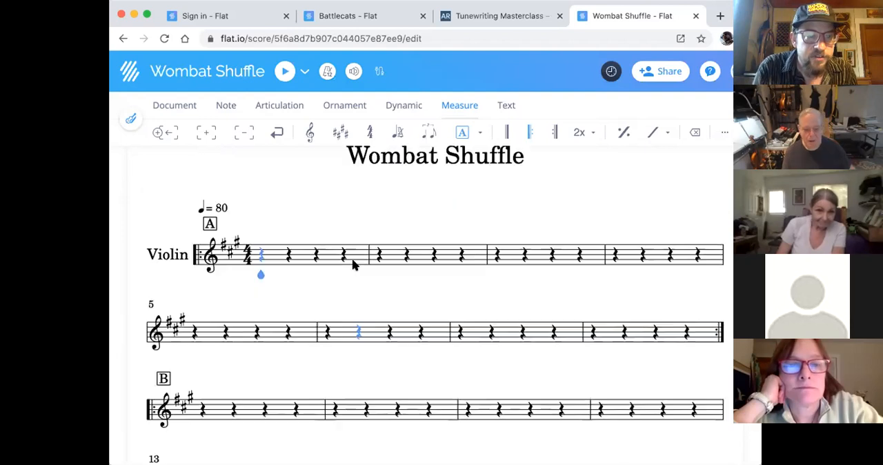
left_click(237, 108)
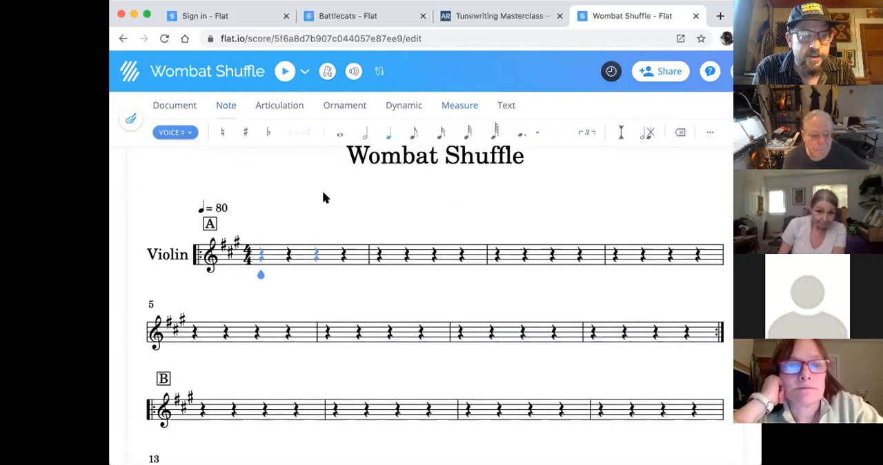
left_click(414, 132)
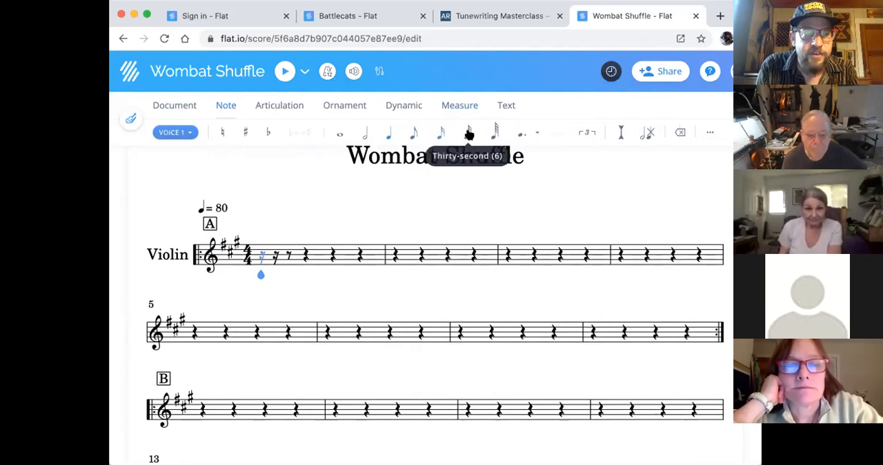
left_click(466, 132)
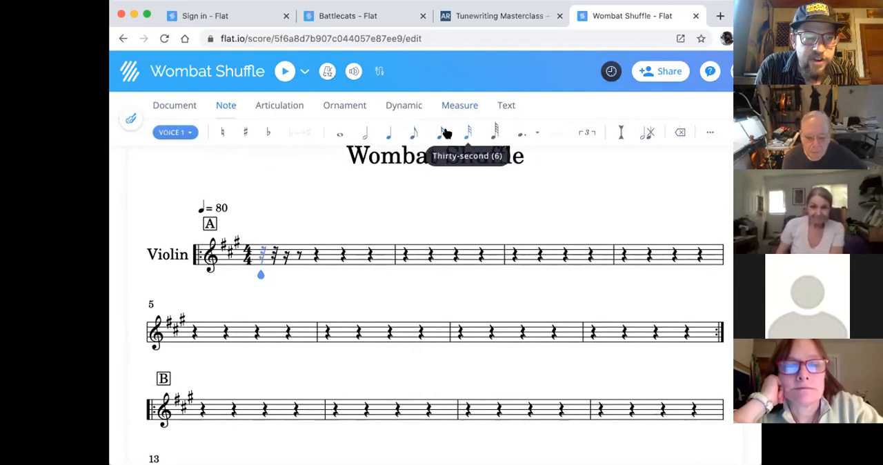
left_click(371, 133)
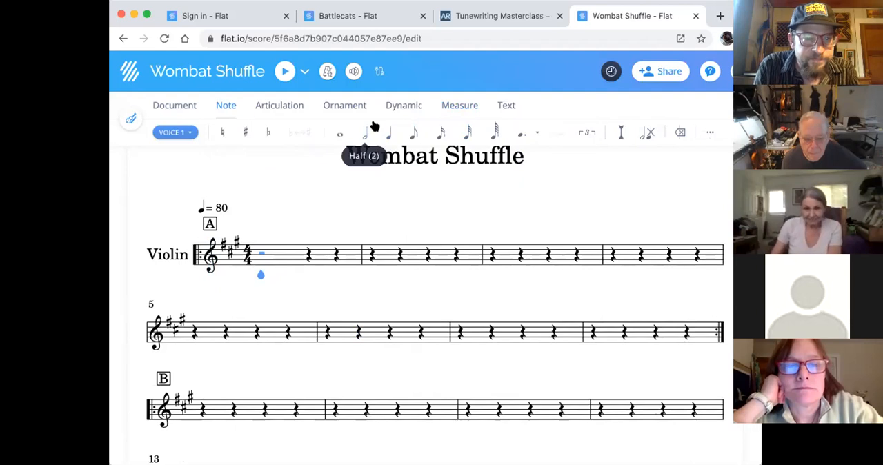
- Enter a quarter-note E on the bottom staff line at the first beat of measure 1
left_click(390, 134)
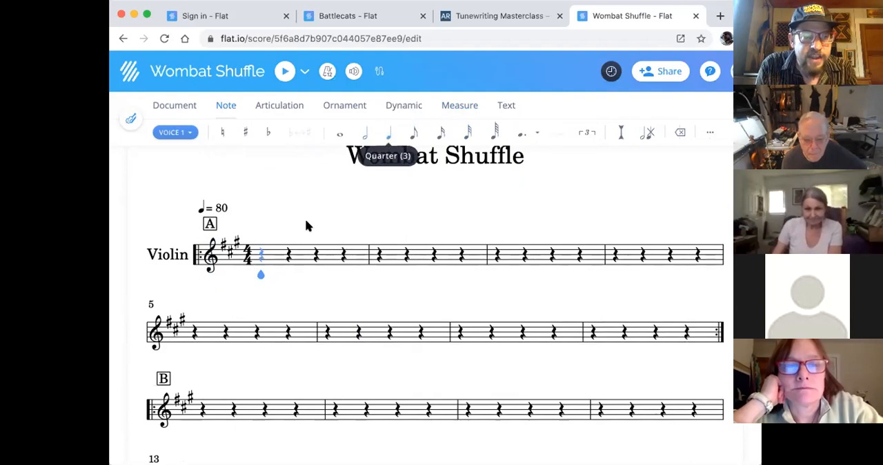
left_click(261, 263)
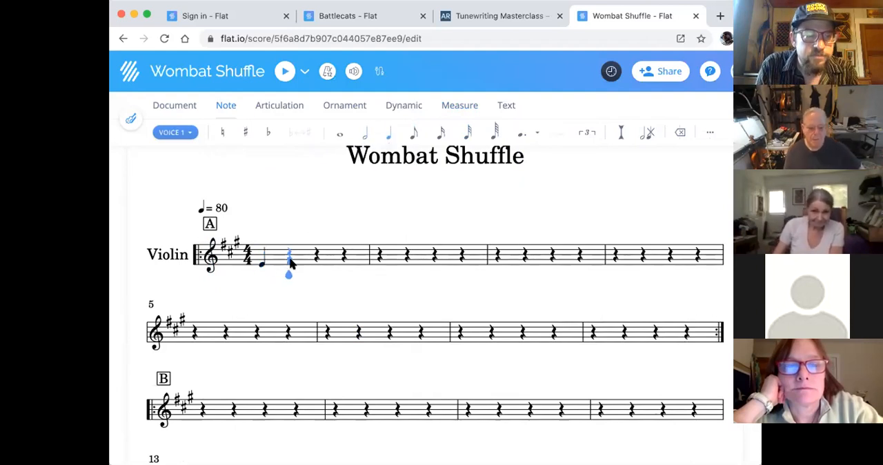
- Enter quarter notes F, G and B on beats 2, 3 and 4 of measure 1
left_click(290, 263)
left_click(318, 259)
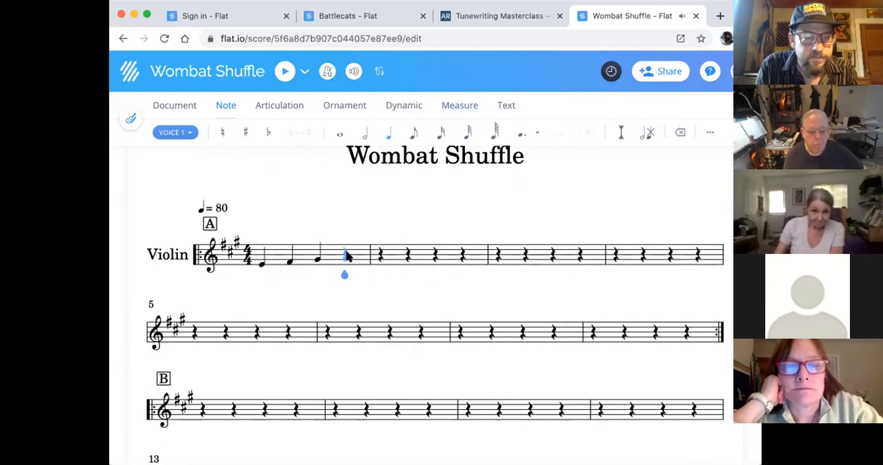
left_click(347, 255)
- Raise the first note of measure 1 from the bottom staff line to the B on the middle line
key("Left")
key("Left")
key("Left")
key("Left")
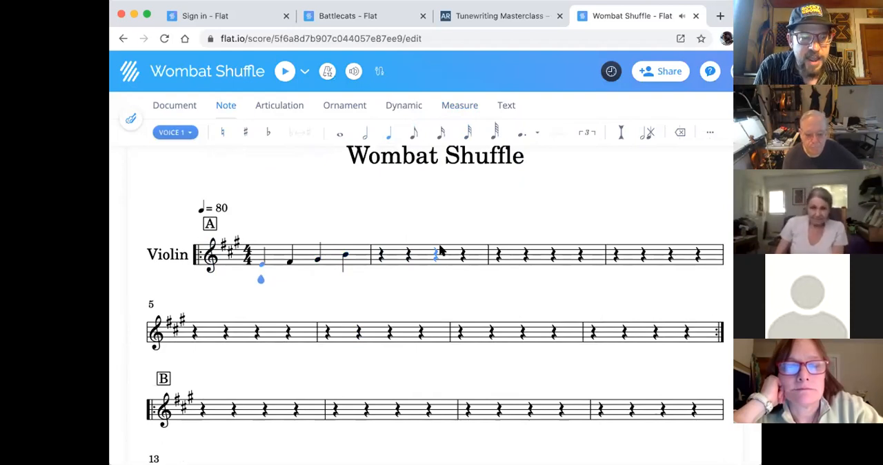
key("Up")
key("Up")
- Repitch the second, third and fourth notes of measure 1 to the low B, C and high G
key("Right")
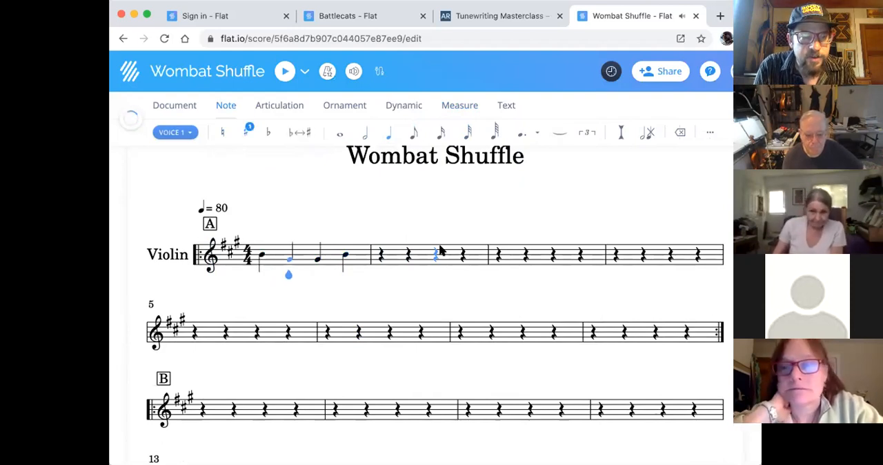
key("Right")
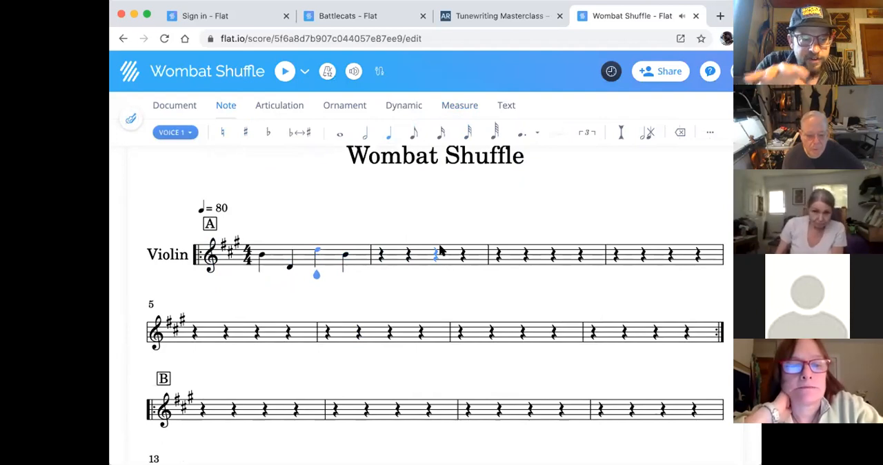
key("Right")
key("Up")
key("Up")
key("Up")
key("Up")
key("Up")
key("Up")
key("Up")
key("Up")
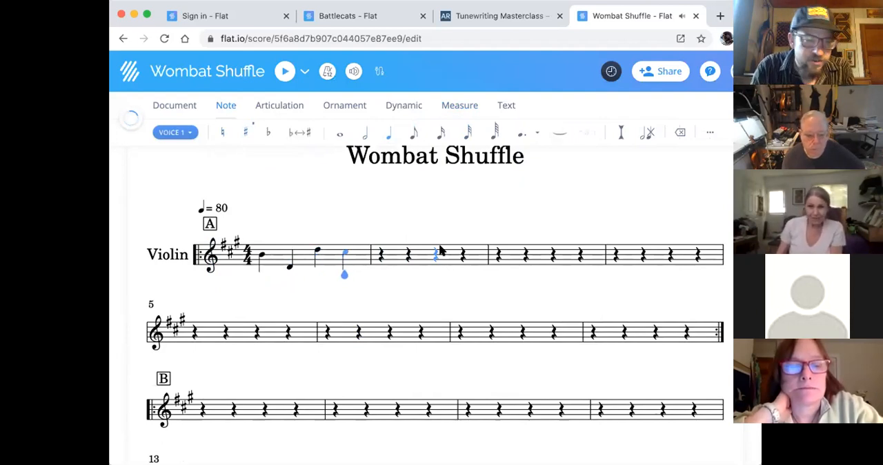
key("Left")
key("Left")
key("Right")
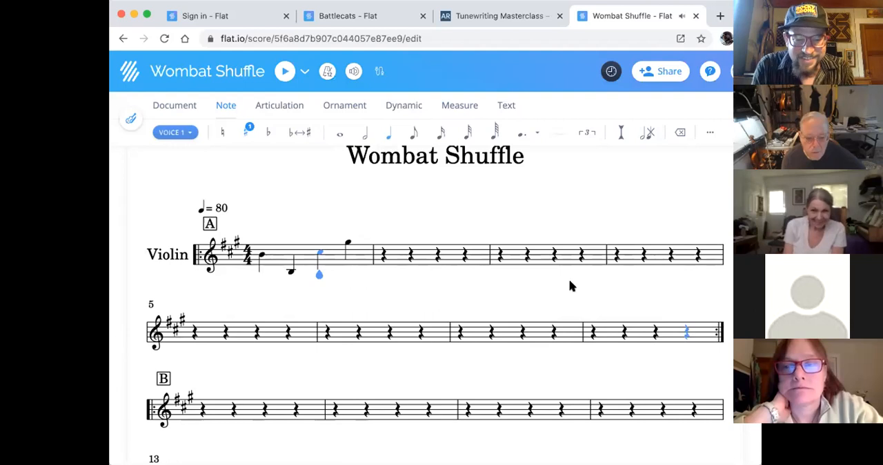
left_click(263, 257)
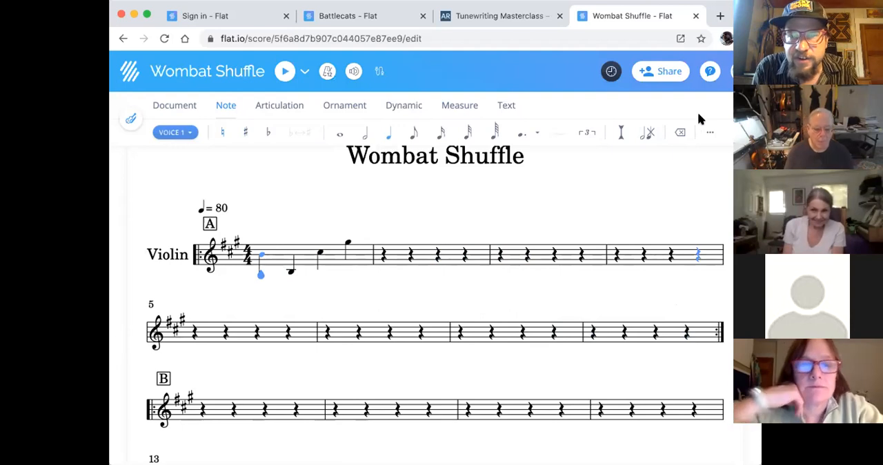
- Look through the tool groups for notes, text, measures, dynamics, ornaments, articulations and the document
left_click(709, 132)
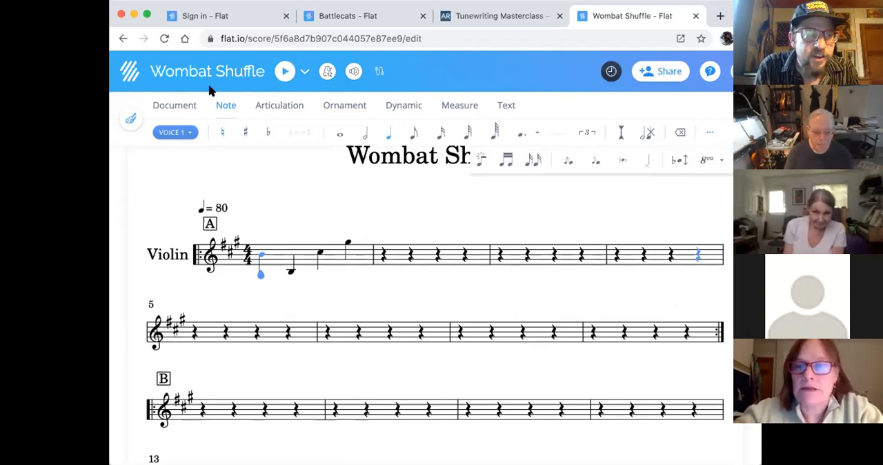
left_click(183, 107)
left_click(505, 105)
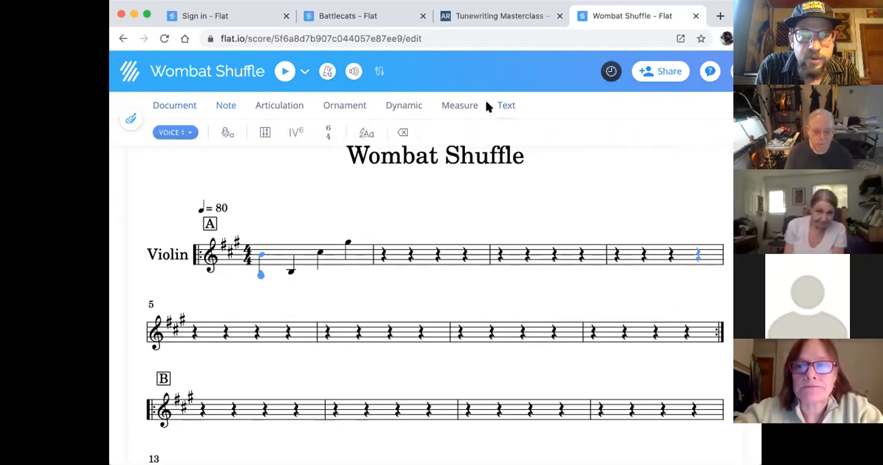
left_click(461, 105)
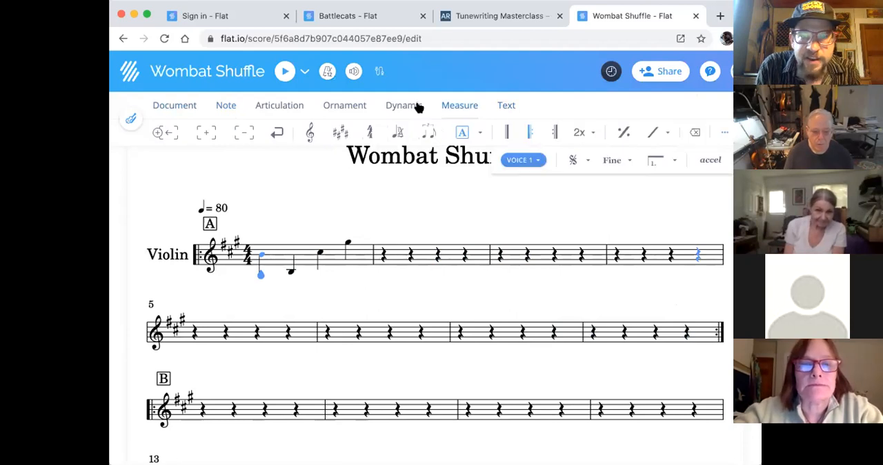
left_click(403, 105)
left_click(344, 105)
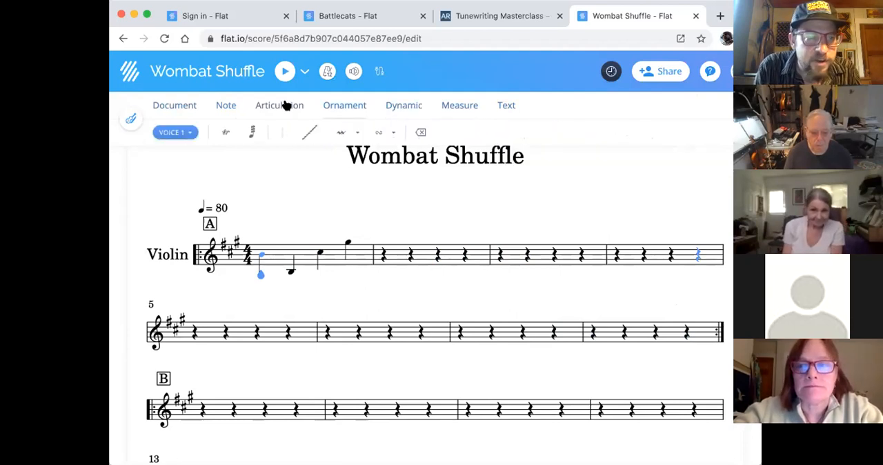
left_click(280, 105)
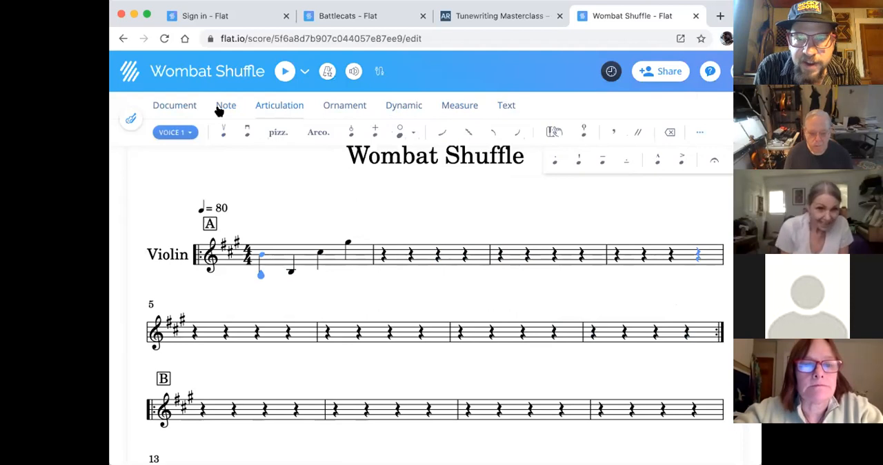
left_click(222, 107)
left_click(166, 107)
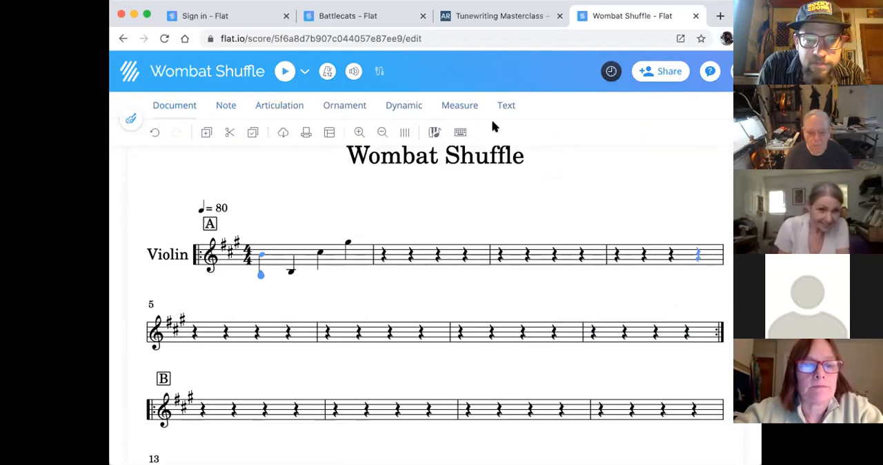
- Open the keyboard shortcuts list and examine the cursor, note-adding and note-duration shortcuts for pitched staves
left_click(459, 134)
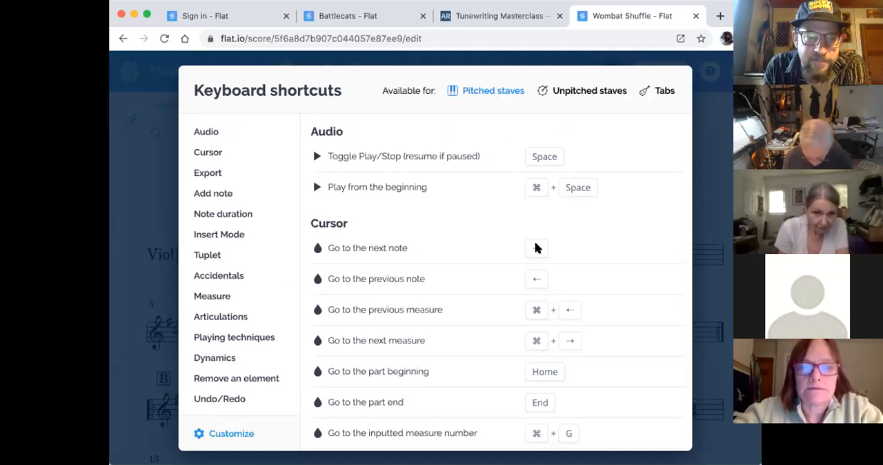
scroll(536, 248, "down", 5)
scroll(536, 248, "down", 6)
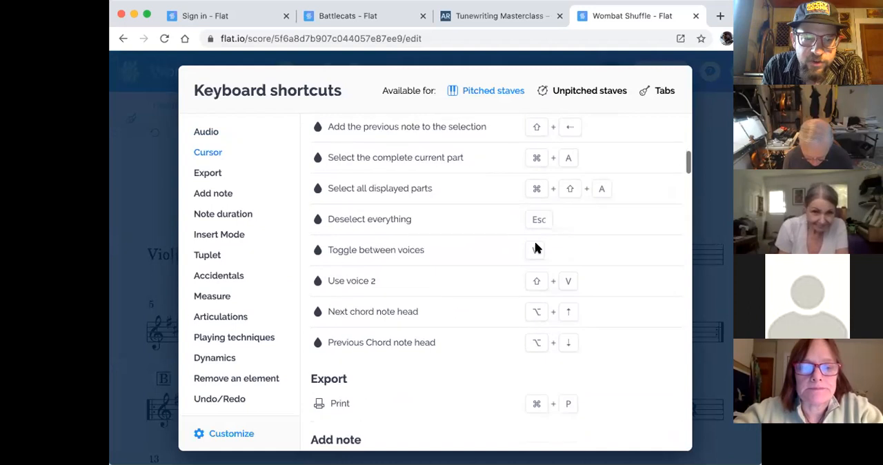
scroll(536, 247, "down", 1)
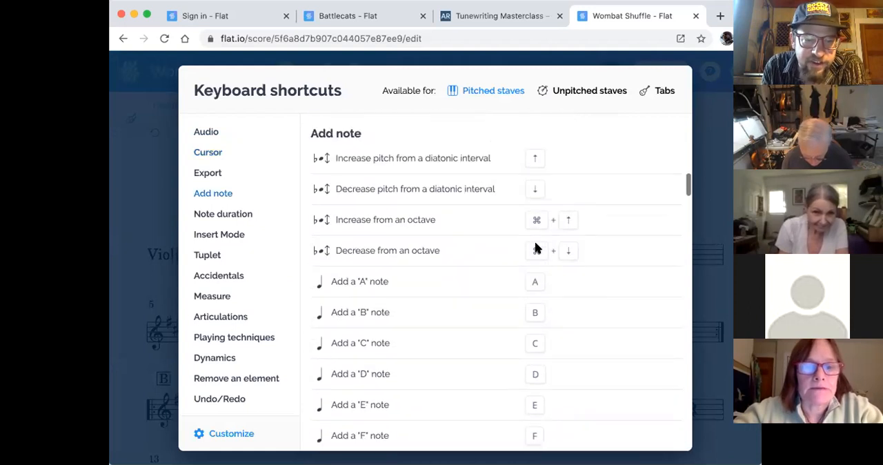
scroll(536, 248, "up", 3)
scroll(536, 248, "up", 6)
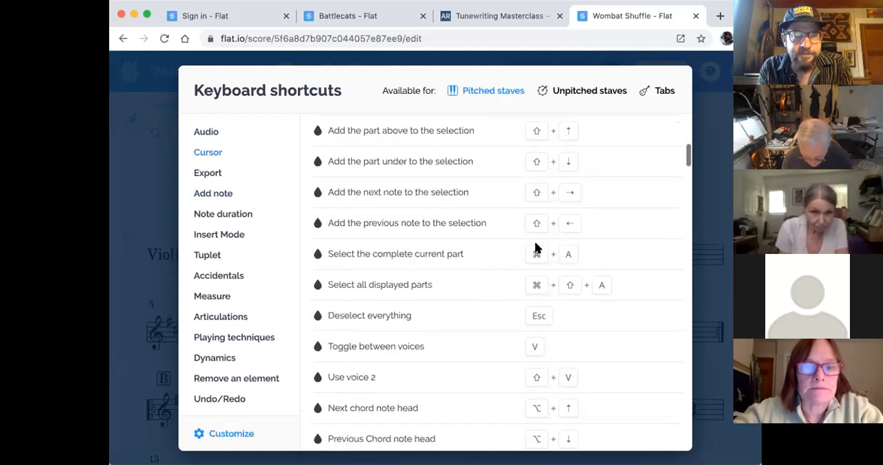
scroll(536, 248, "up", 3)
scroll(536, 248, "down", 5)
scroll(536, 247, "down", 7)
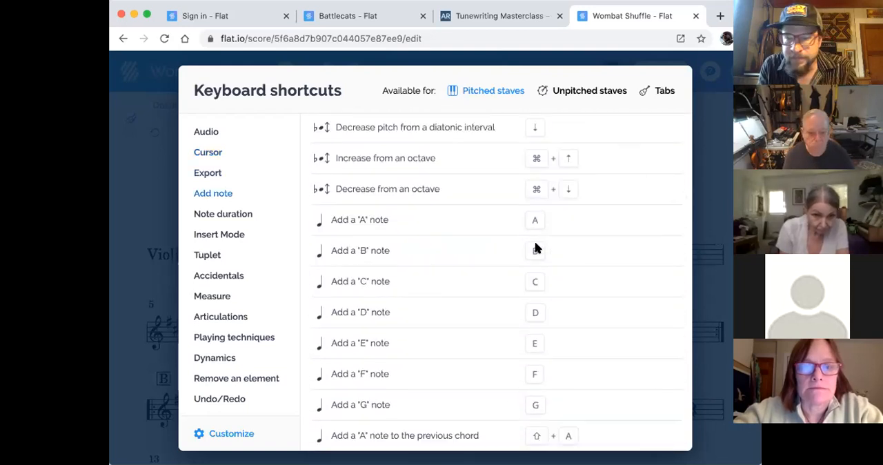
scroll(536, 248, "down", 2)
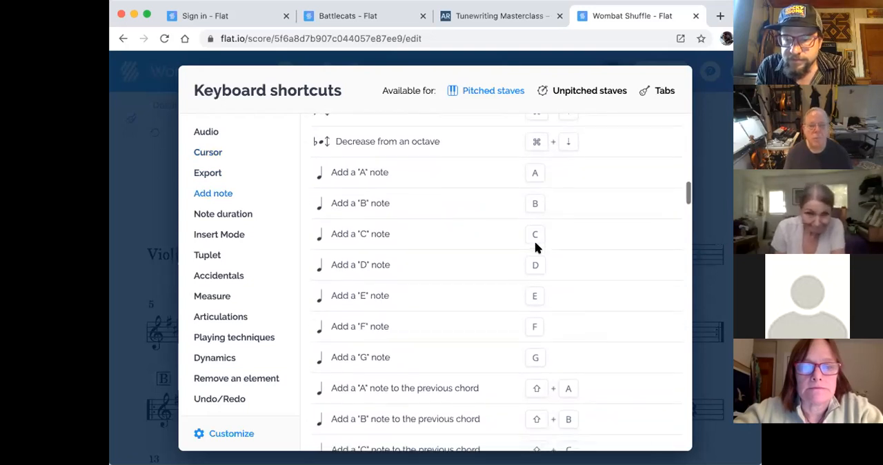
scroll(535, 242, "down", 1)
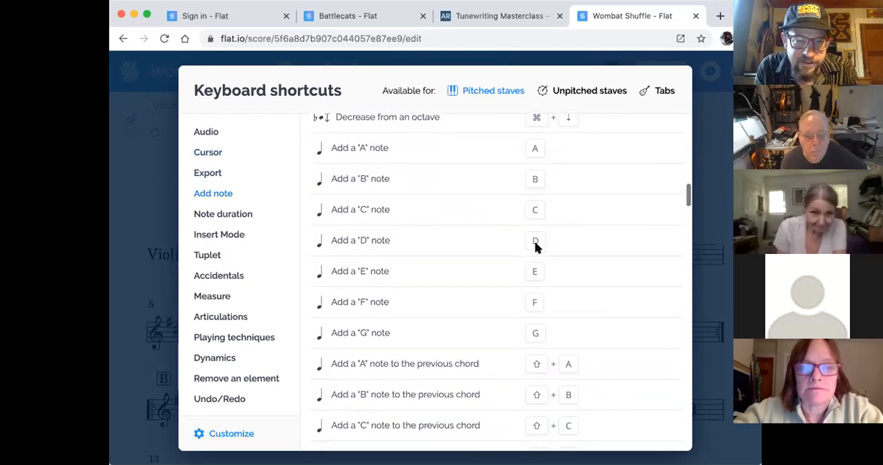
scroll(545, 254, "down", 10)
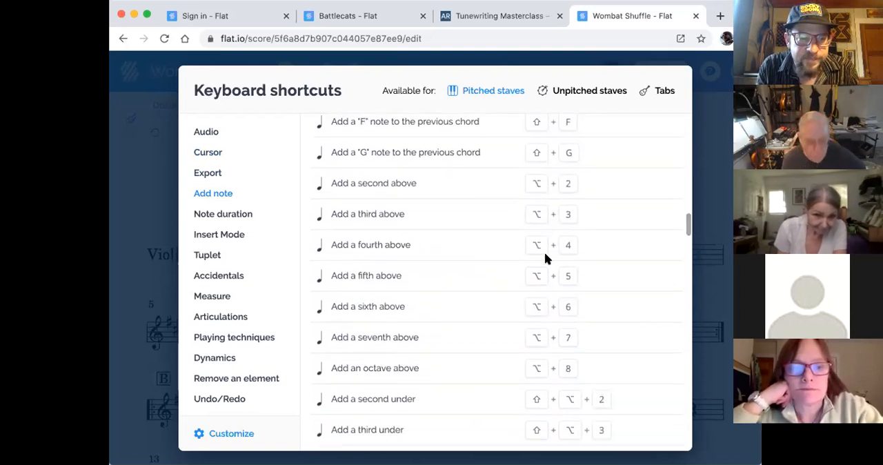
scroll(545, 257, "down", 7)
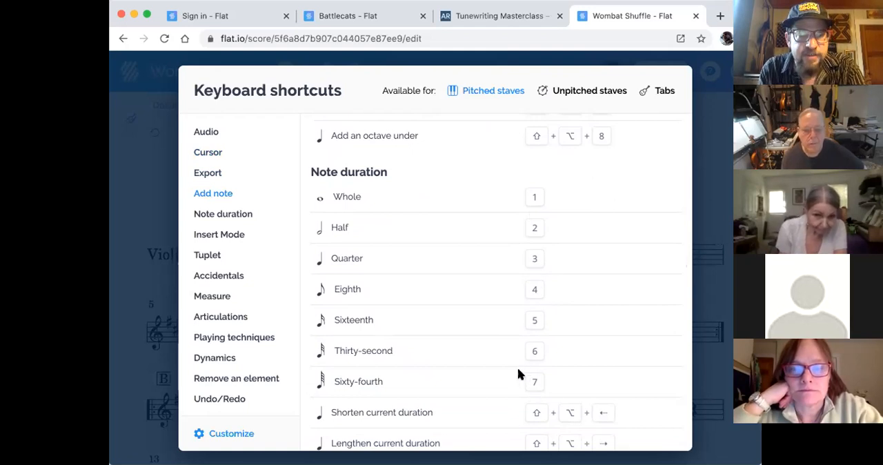
left_click(722, 76)
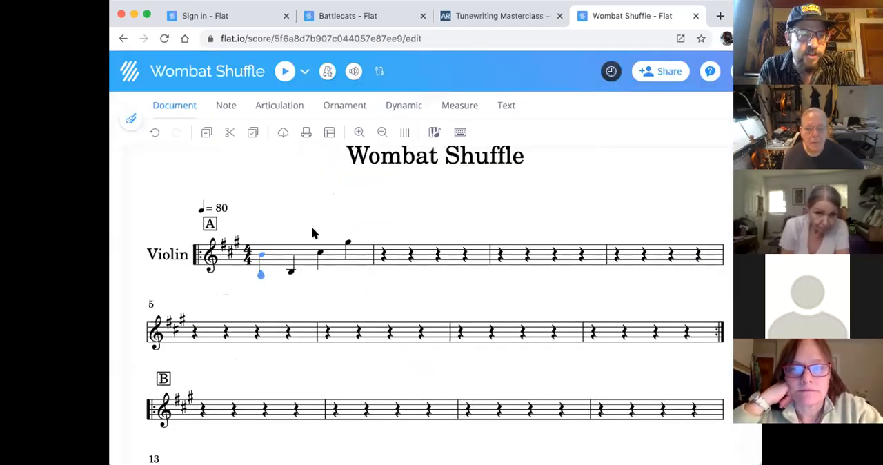
- Try eighth, sixteenth, thirty-second and whole durations on the first note of measure 1
key("Right")
key("Left")
key("4")
scroll(360, 227, "down", 2)
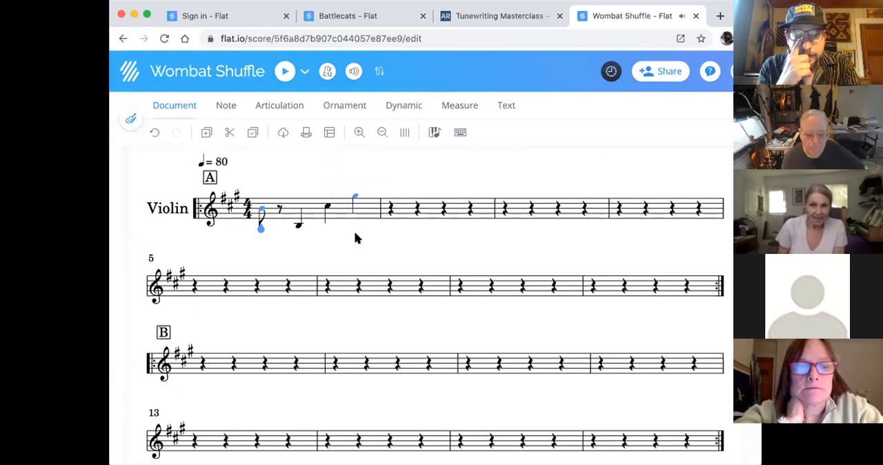
left_click(226, 105)
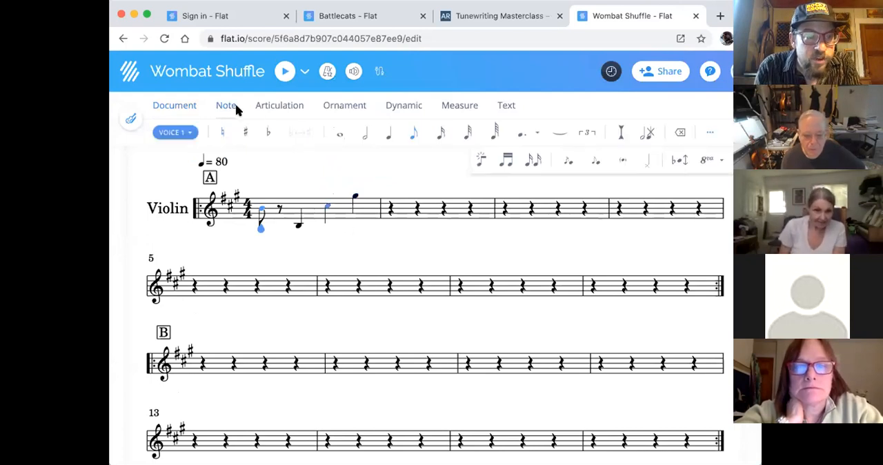
key("5")
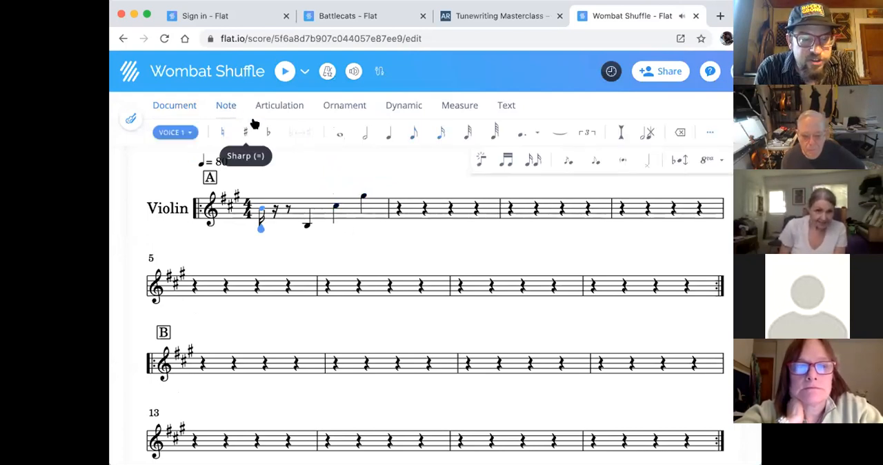
key("6")
key("1")
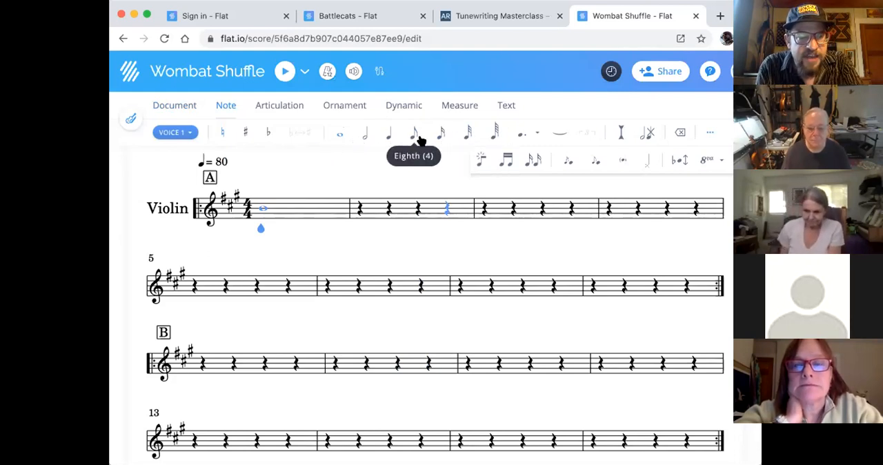
- Make the first note of measure 1 an eighth note and divide the quarter rests on beats 2 to 4 into eighth rests
key("4")
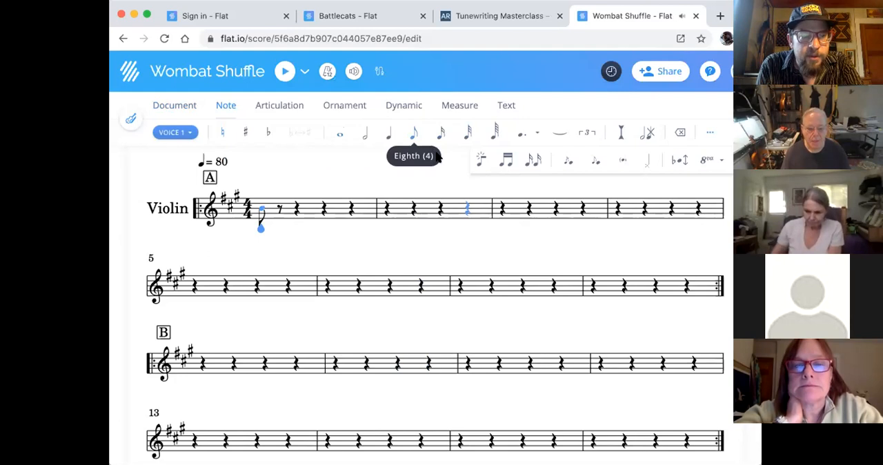
key("Right")
key("Right")
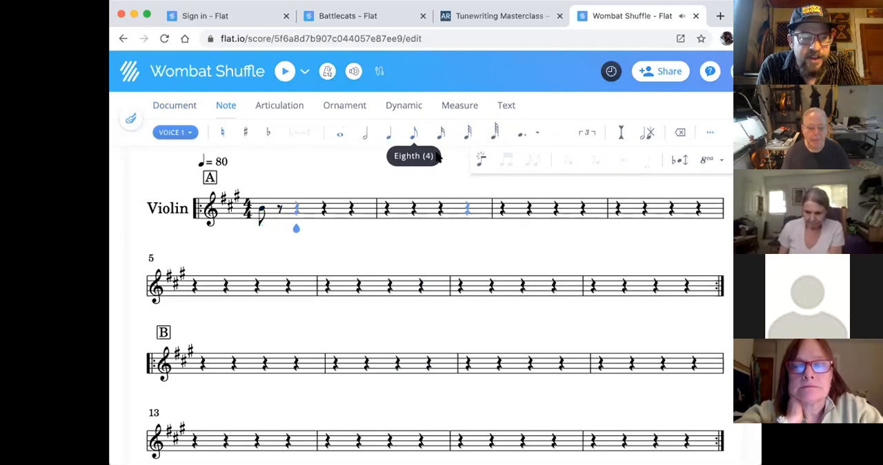
key("4")
key("Right")
key("Right")
key("4")
key("Right")
key("Right")
key("4")
key("Left")
key("Left")
key("Left")
key("Left")
key("Left")
key("Left")
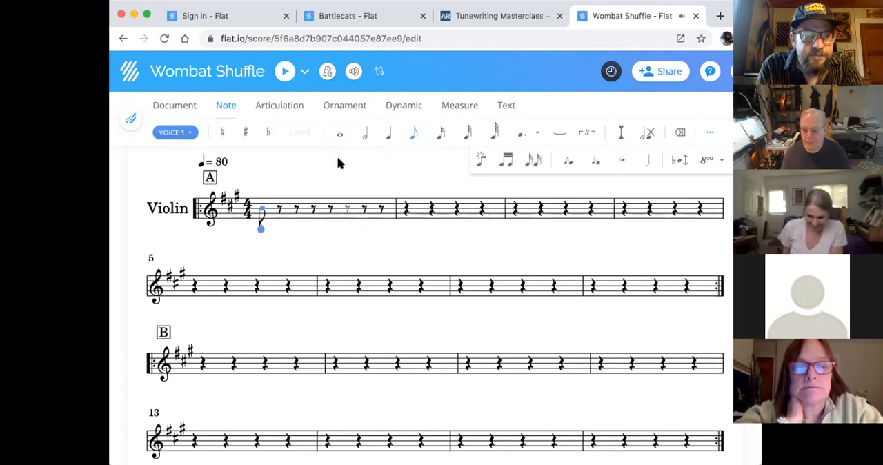
- Enter a half-note B at the start of measure 2 and make it double-dotted
left_click(404, 208)
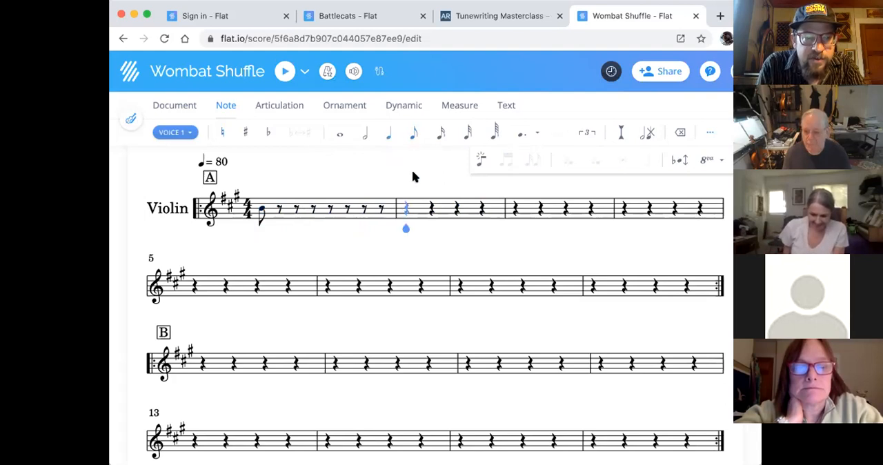
left_click(406, 209)
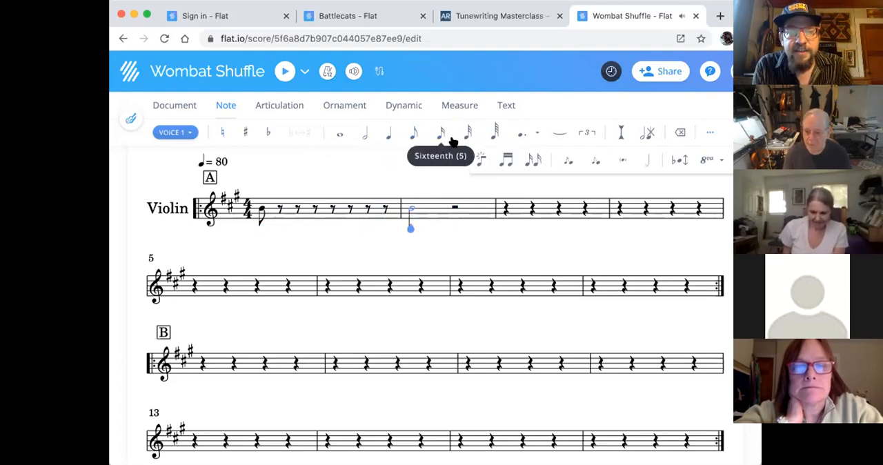
left_click(519, 138)
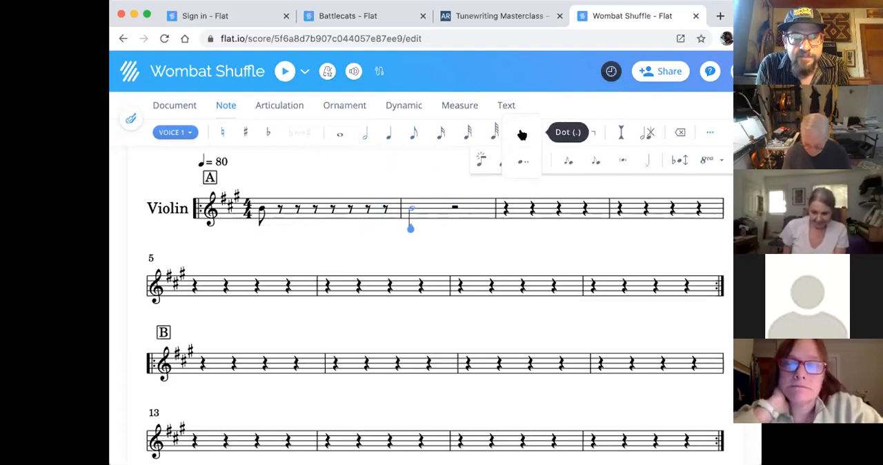
left_click(522, 136)
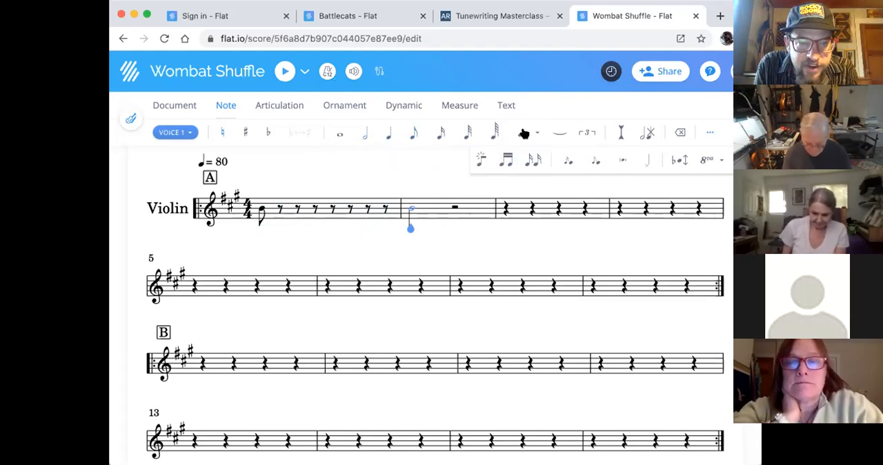
left_click(520, 138)
left_click(517, 162)
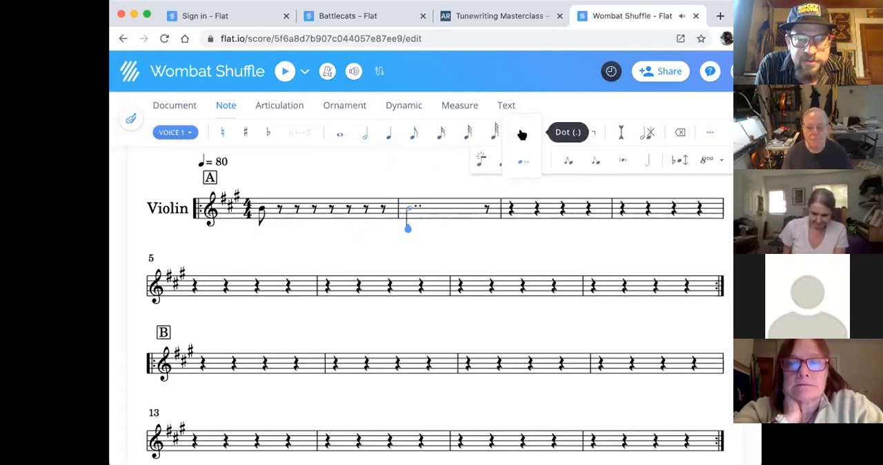
- Try dotted-half, plain-half, dotted-quarter and eighth durations on the B starting measure 2, leaving it as a dotted eighth
left_click(522, 134)
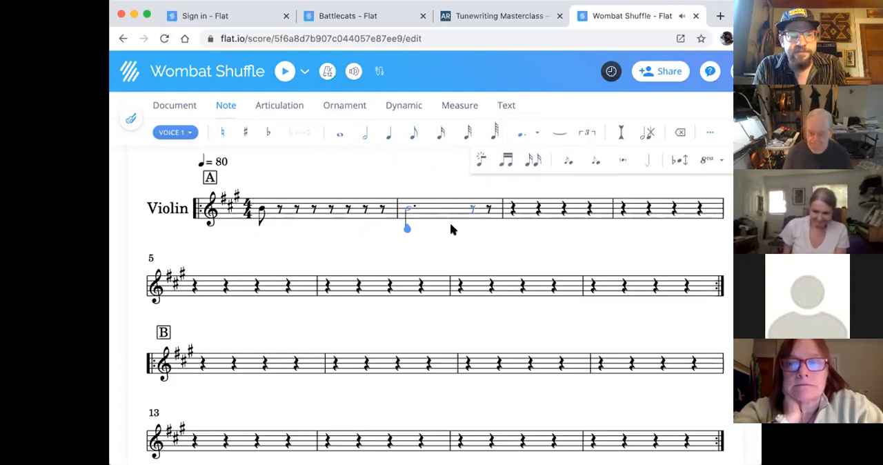
key("period")
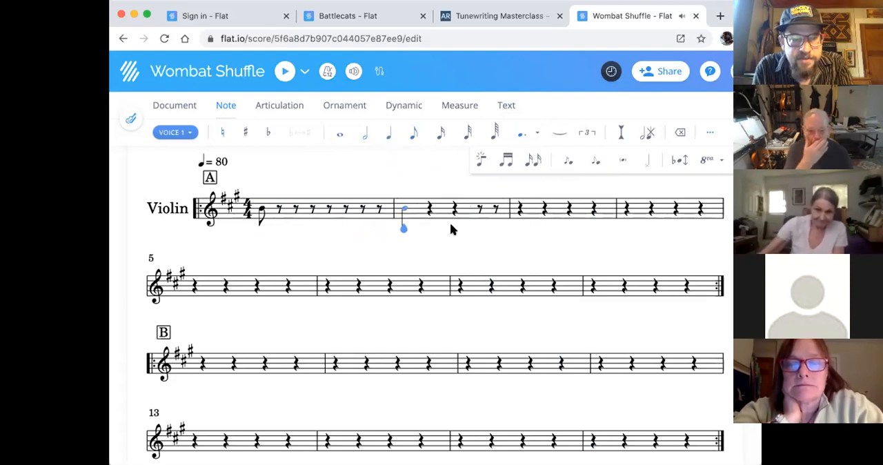
left_click(523, 132)
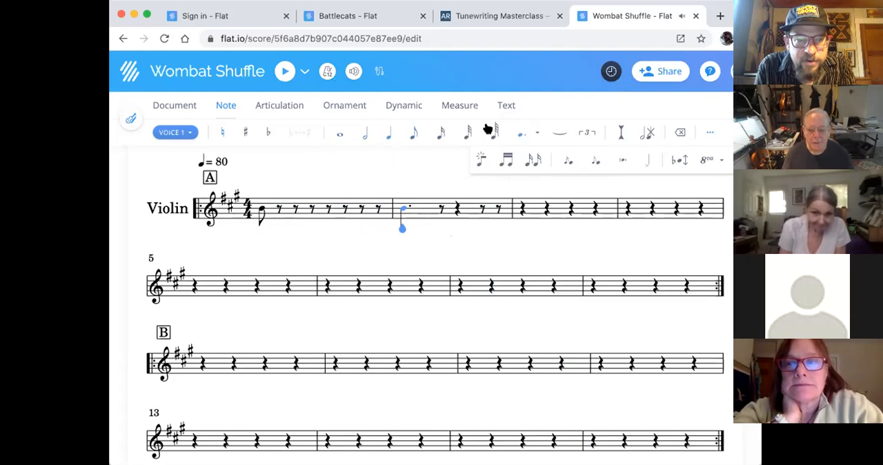
left_click(415, 135)
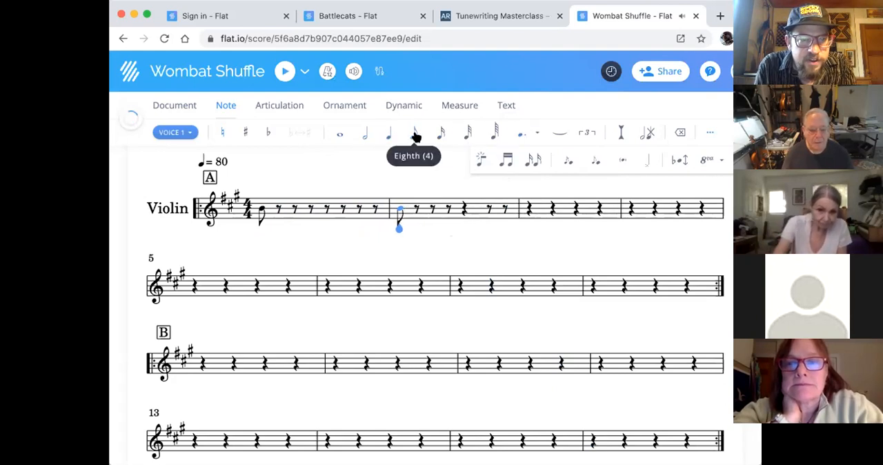
left_click(519, 132)
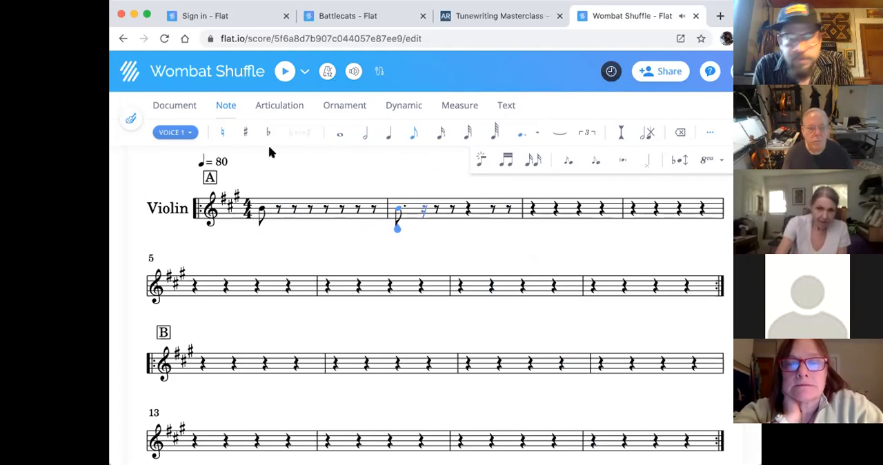
- Look over the document and articulation tools available for the score
left_click(175, 109)
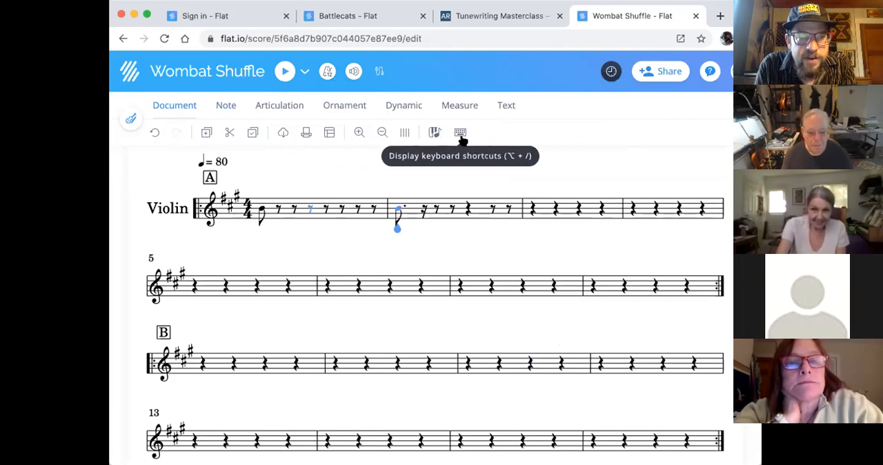
left_click(225, 107)
left_click(279, 106)
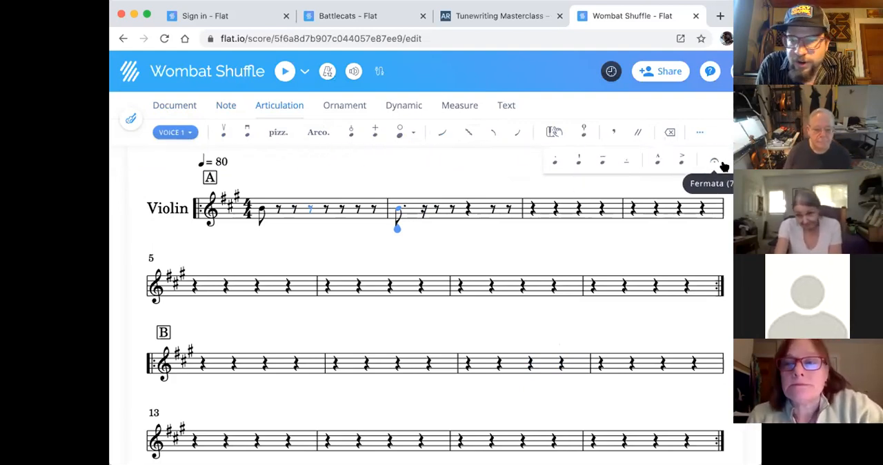
left_click(185, 108)
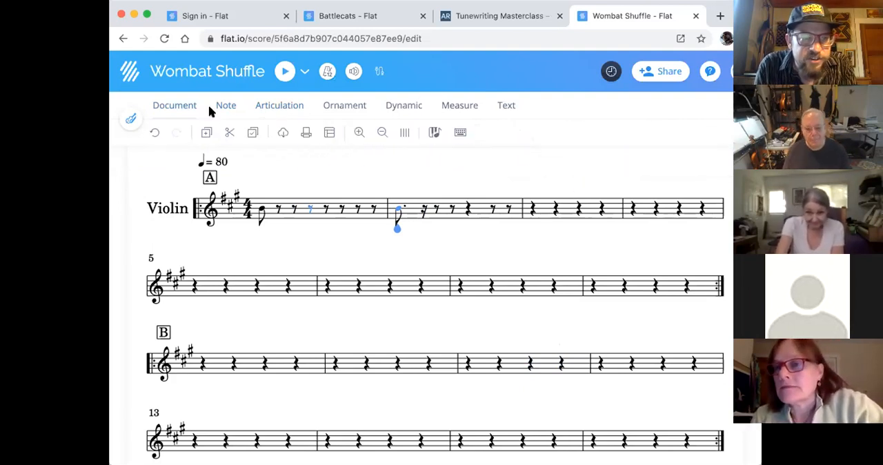
left_click(282, 107)
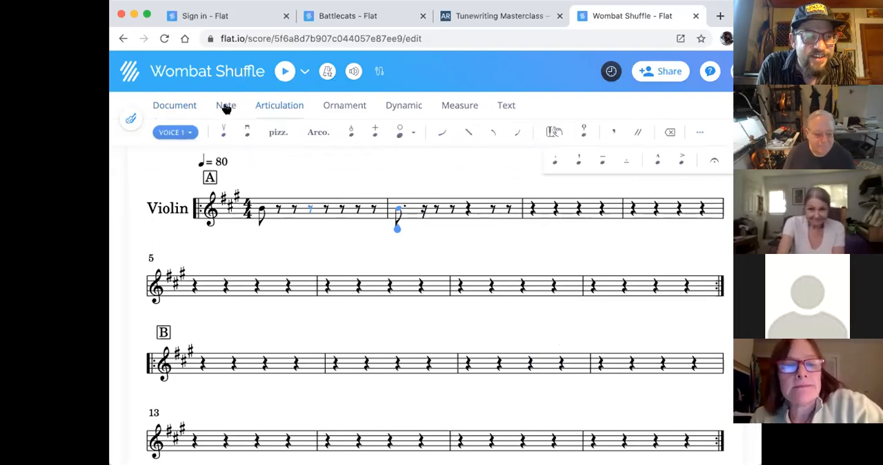
- Fill the seven eighth rests of measure 1 with the eighth notes C, D, C, B, A, G and A
left_click(226, 107)
key("Left")
key("Left")
key("Left")
key("Left")
key("Left")
key("Left")
key("Left")
key("Left")
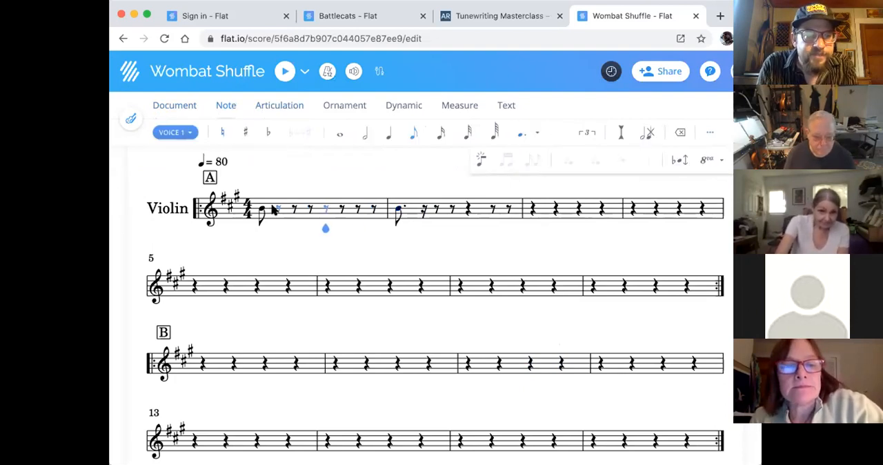
key("Right")
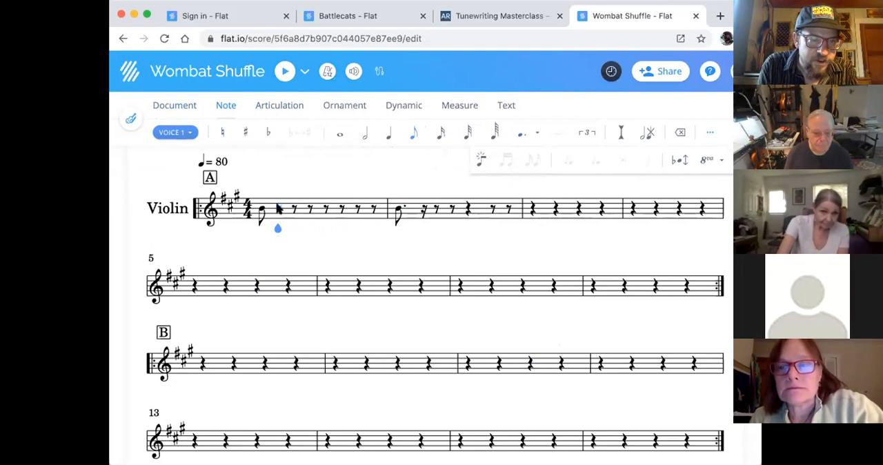
left_click(278, 208)
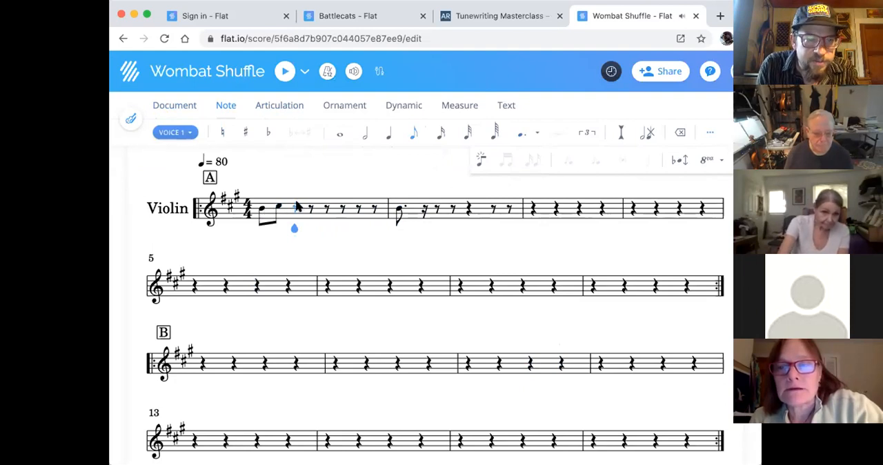
left_click(298, 207)
left_click(313, 207)
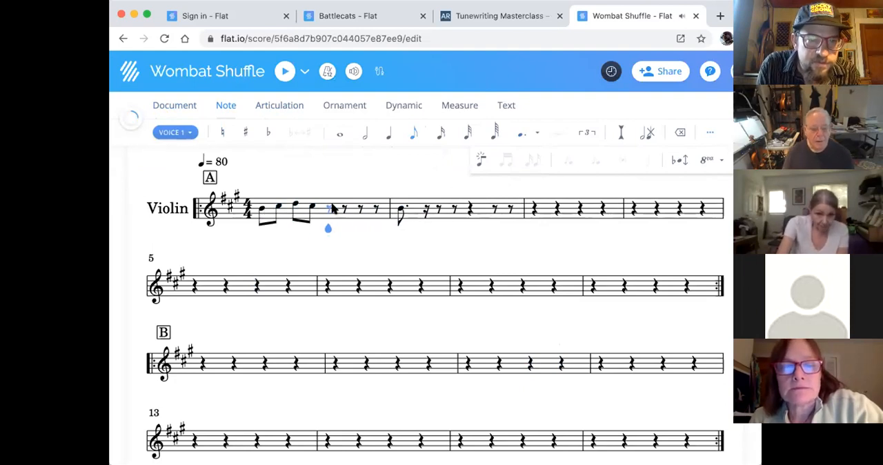
left_click(329, 209)
left_click(346, 209)
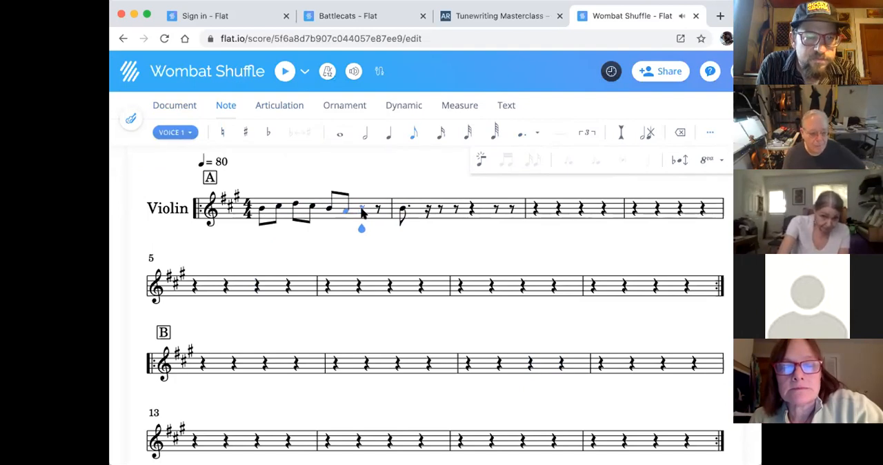
left_click(363, 214)
left_click(382, 211)
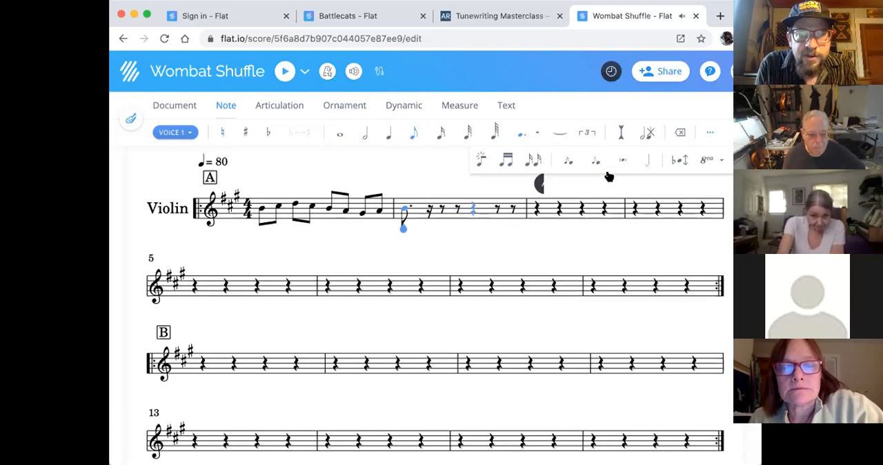
- Remove the dot from the eighth-note B in measure 2 and make the sixteenth rest after it an eighth rest
left_click(522, 135)
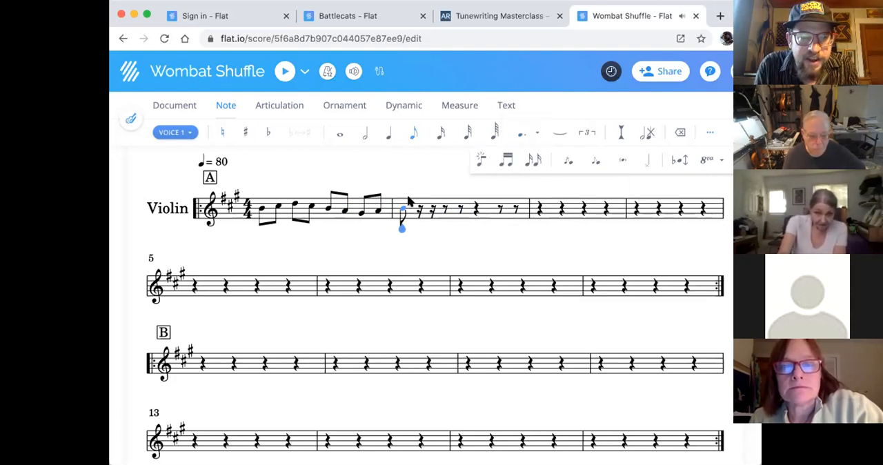
left_click(420, 208)
key("4")
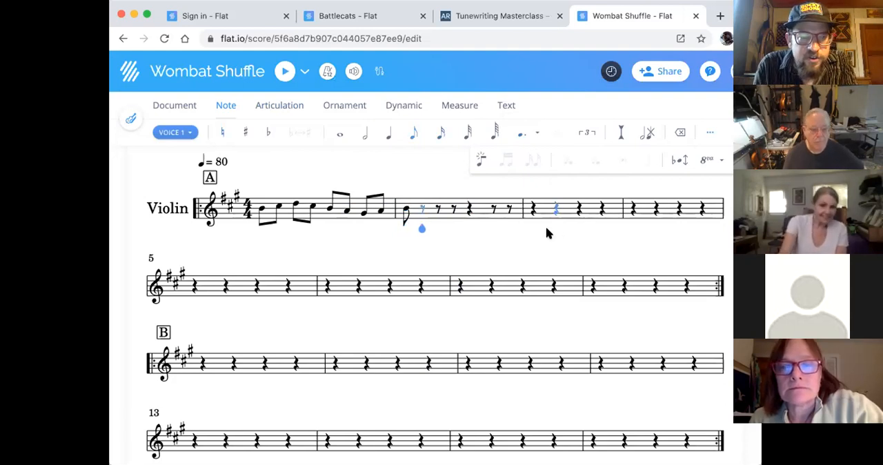
- Complete measure 2 with the eighth notes D, E and high A, followed by the quarter notes G and E
left_click(422, 203)
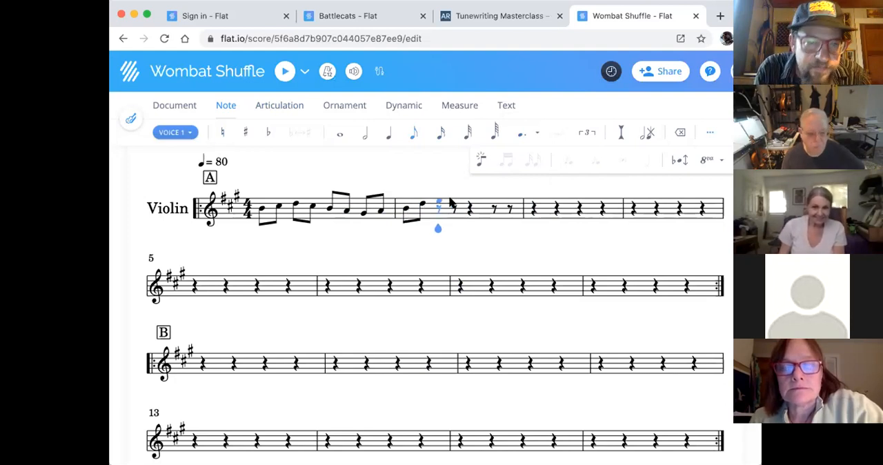
left_click(439, 201)
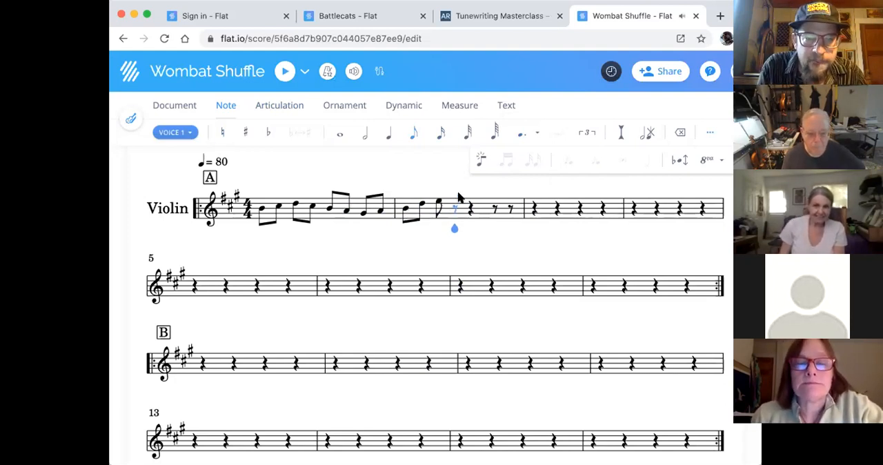
left_click(456, 196)
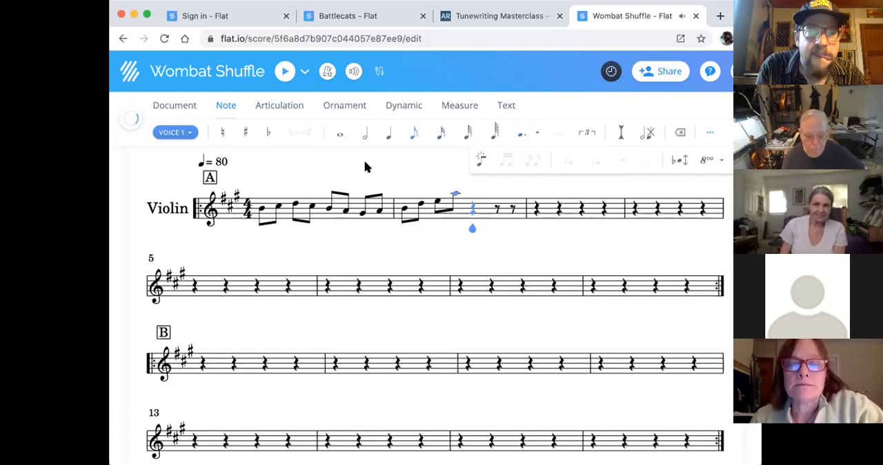
left_click(389, 134)
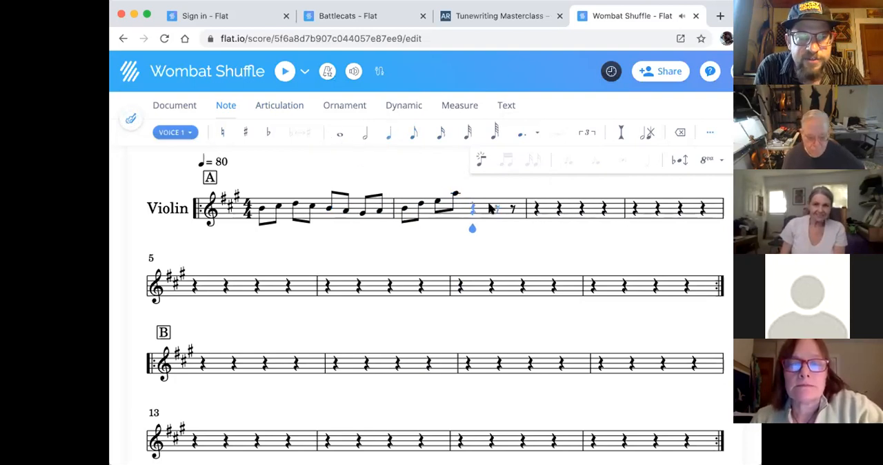
left_click(474, 196)
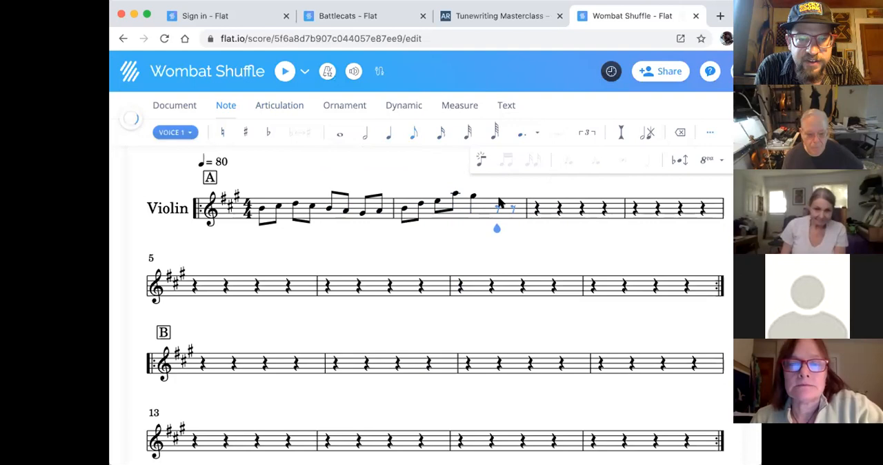
left_click(497, 200)
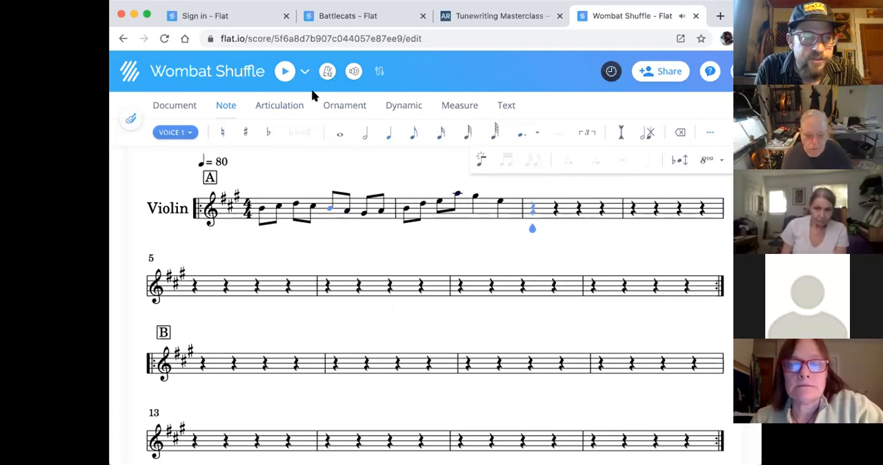
- Play back the entered melody from the first note of measure 1 and stop it after measure 2
left_click(304, 71)
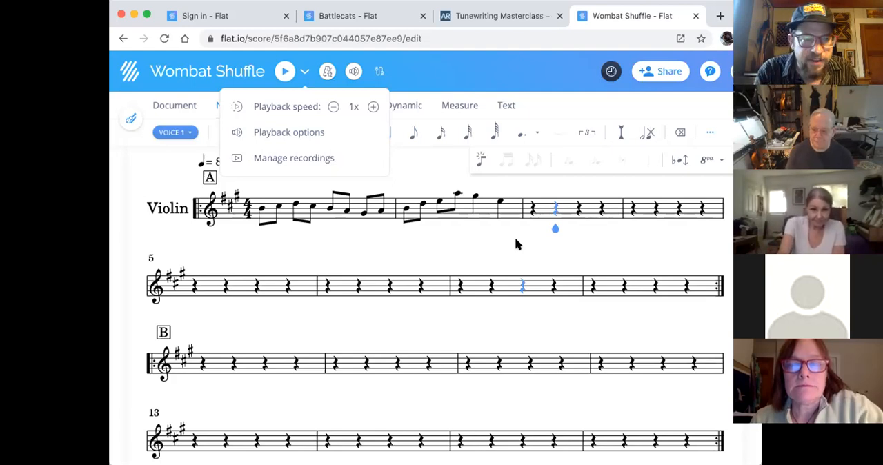
left_click(285, 72)
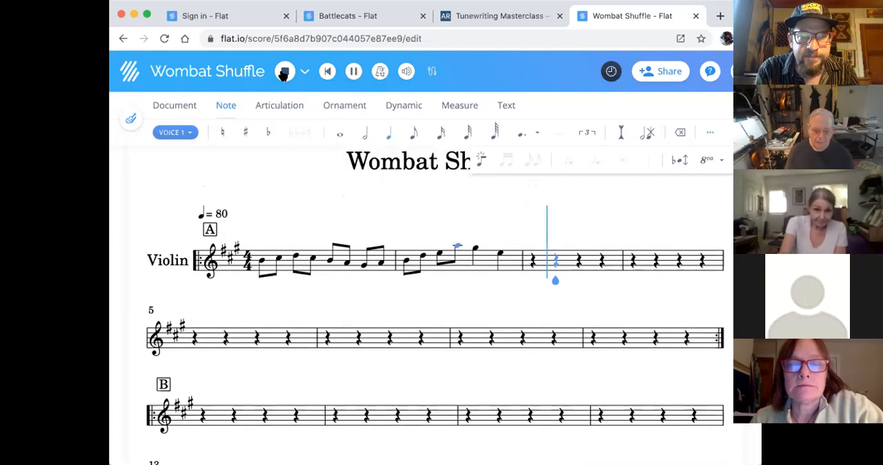
left_click(285, 71)
left_click(258, 287)
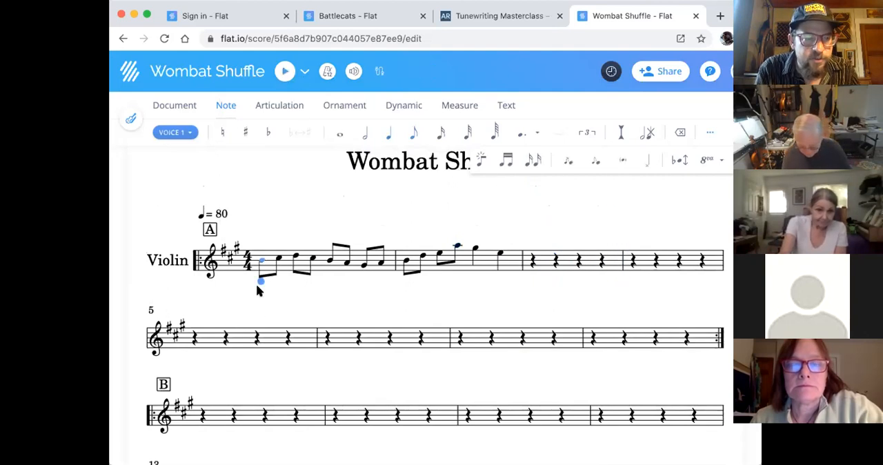
left_click(285, 71)
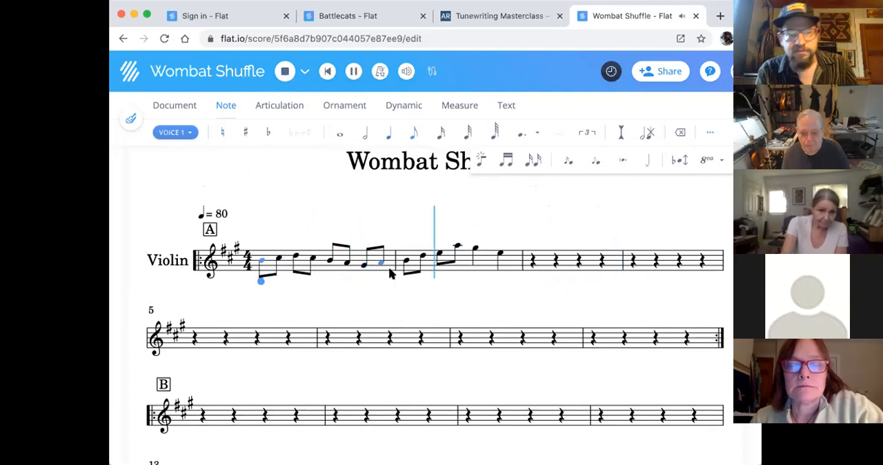
scroll(515, 337, "up", 1)
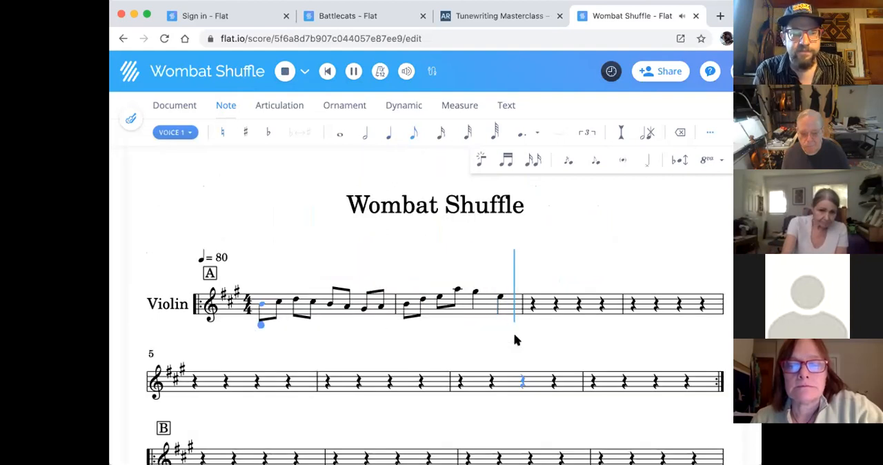
scroll(515, 336, "down", 1)
key("space")
scroll(287, 229, "down", 1)
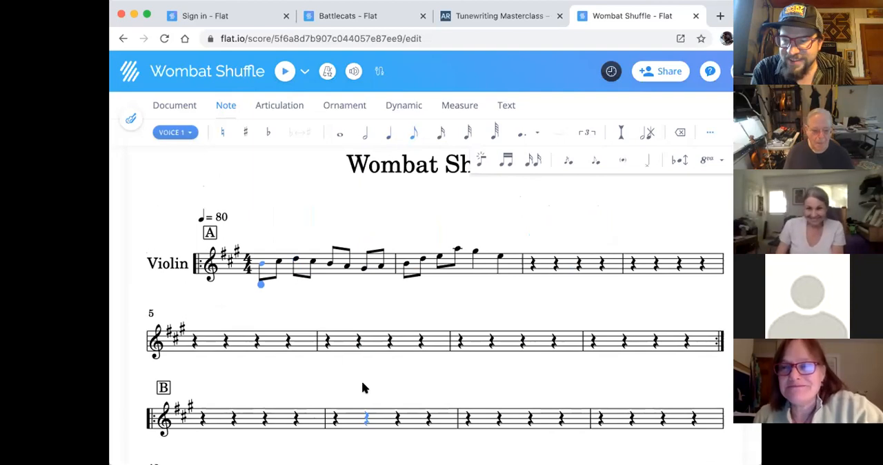
- Shorten the quarter-note G on beat 3 of measure 2 to an eighth note and turn that beat into a triplet
left_click(485, 376)
scroll(485, 377, "down", 1)
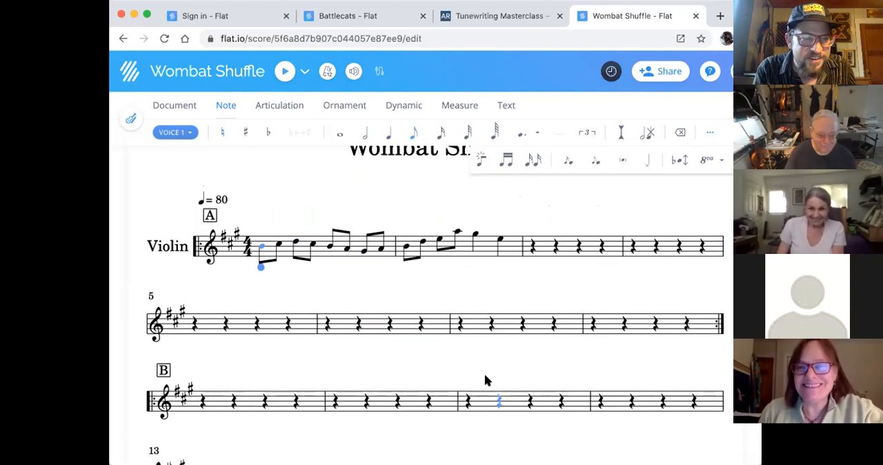
key("Right")
left_click(474, 236)
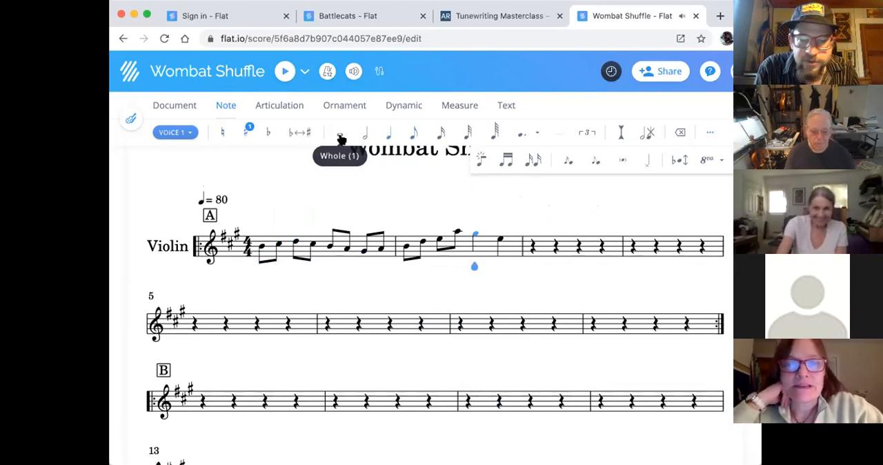
left_click(412, 133)
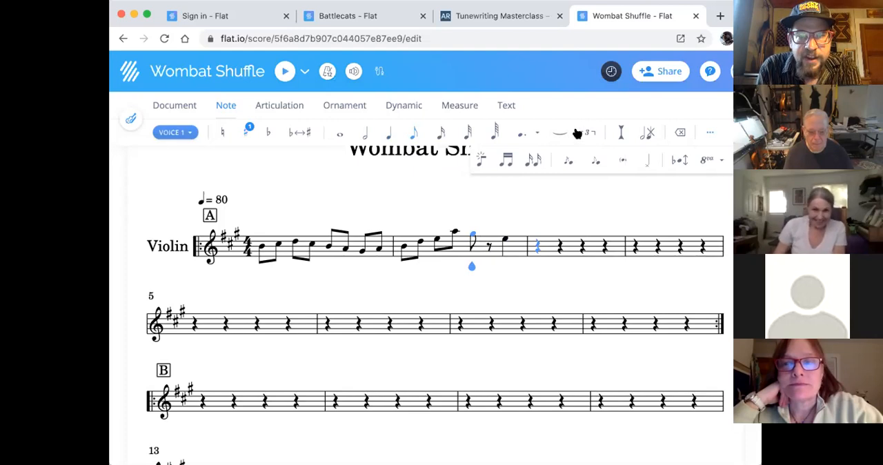
mouse_move(586, 134)
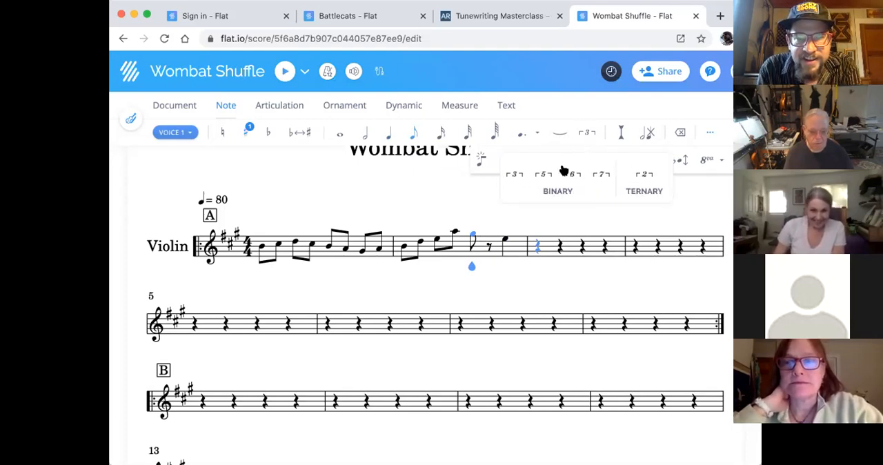
left_click(511, 176)
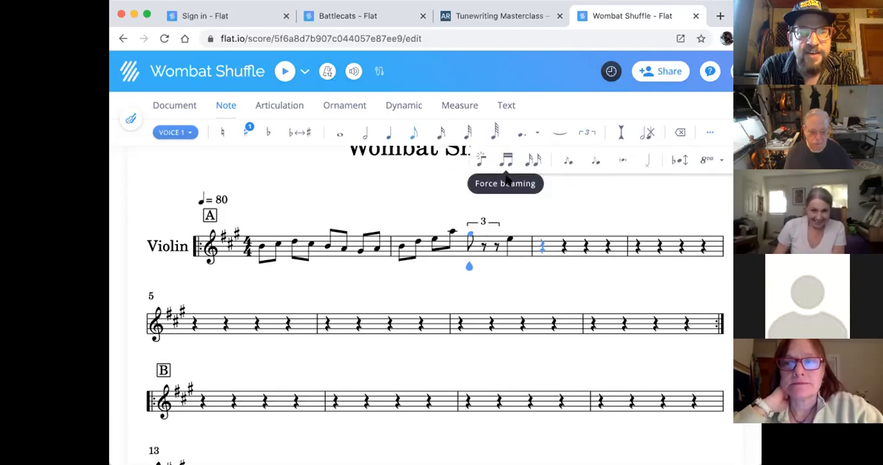
- Complete the triplet on beat 3 of measure 2 with the eighth notes high A and G
left_click(482, 233)
left_click(483, 233)
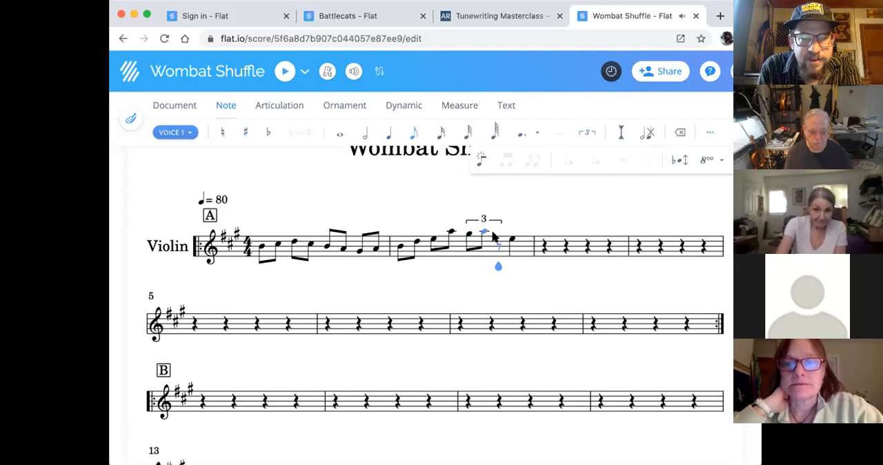
left_click(498, 233)
key("Left")
key("Left")
key("Left")
key("Left")
key("Left")
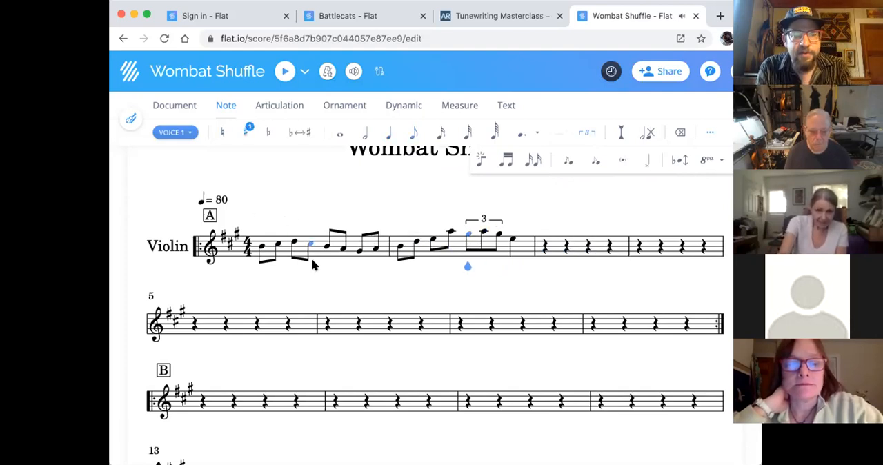
key("Left")
key("Right")
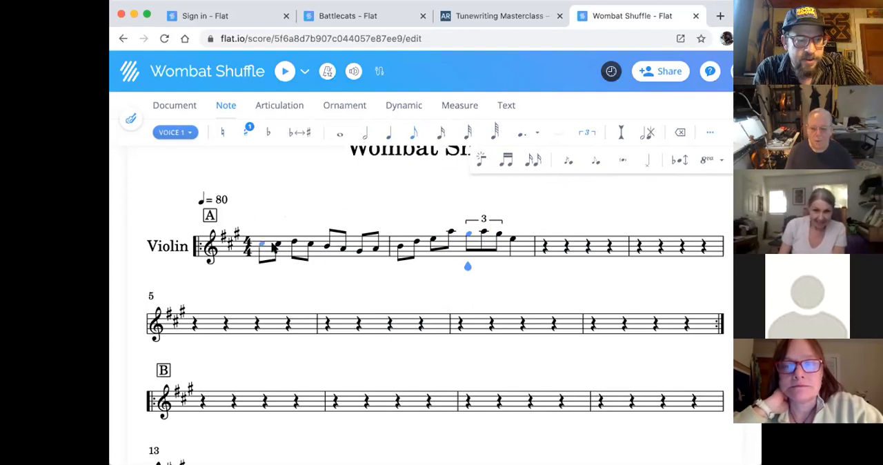
- Try to copy the melody from the second note of measure 1 through measure 2 into measure 5, and undo the paste
left_click(264, 246)
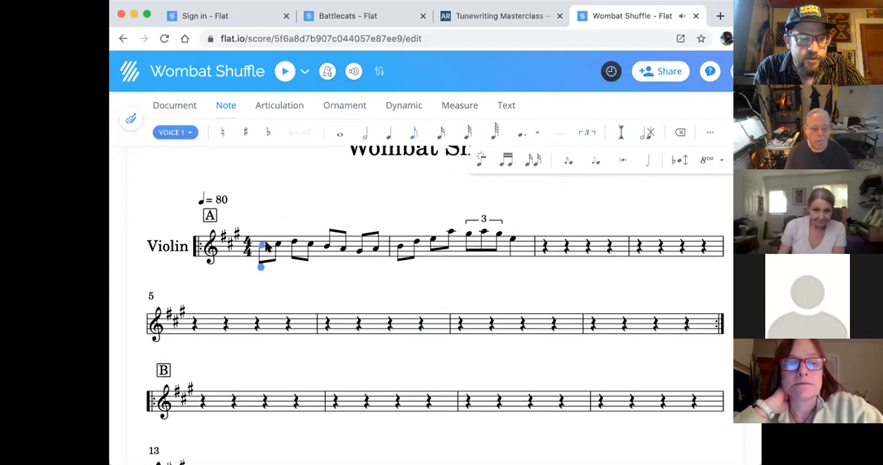
key("Down")
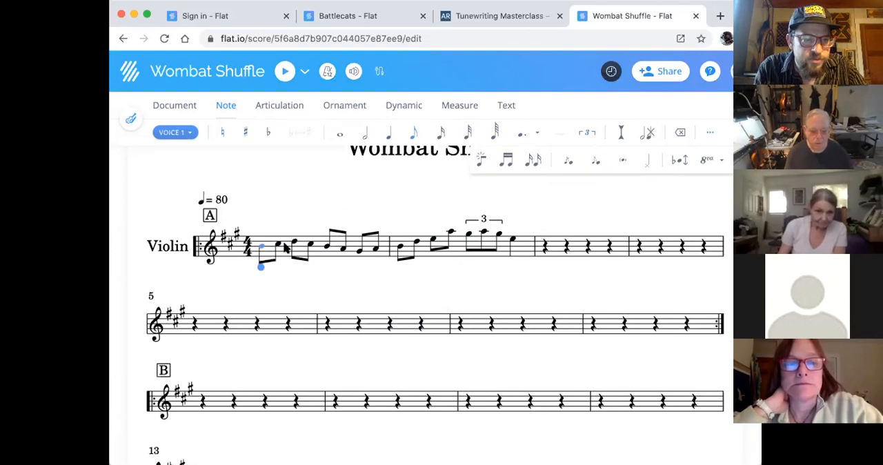
left_click_drag(320, 268, 417, 268)
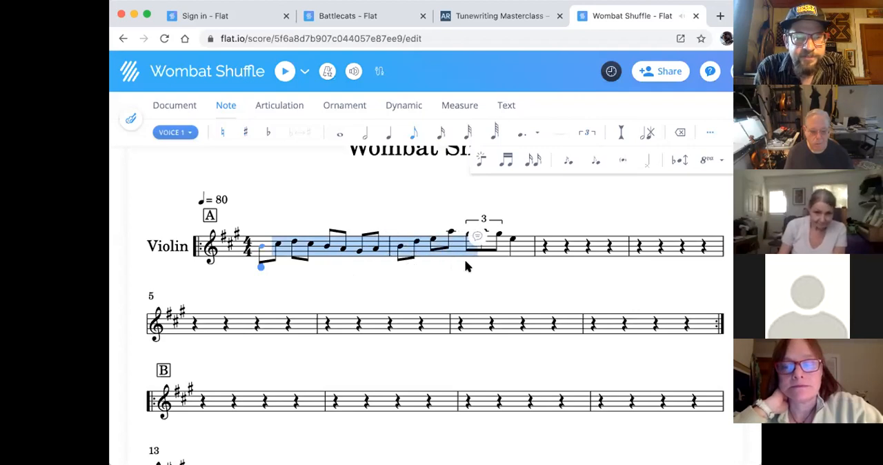
left_click_drag(522, 260, 462, 261)
left_click_drag(324, 264, 521, 249)
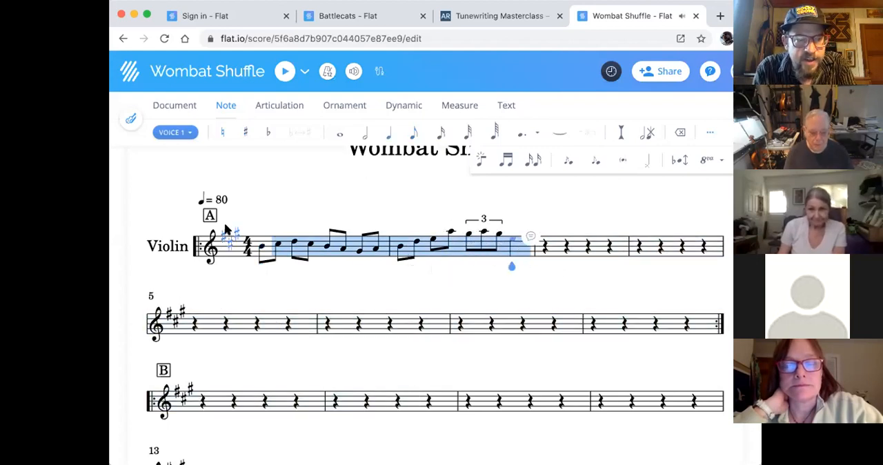
left_click(197, 322)
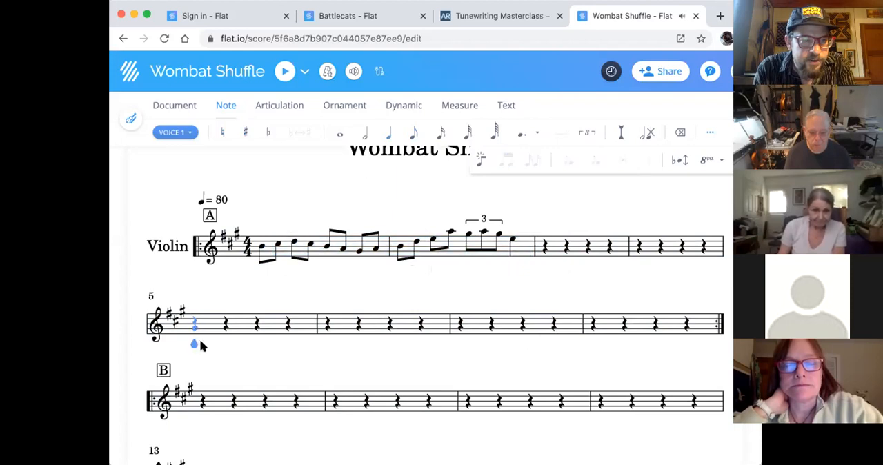
key("ctrl+v")
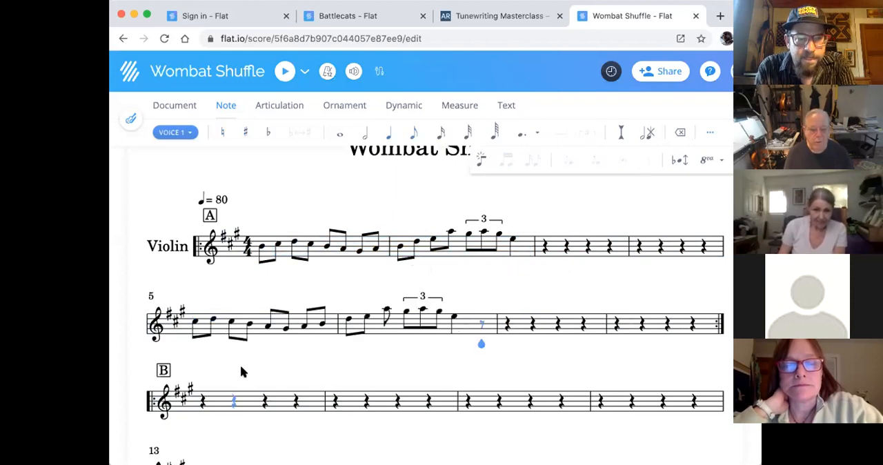
key("ctrl+z")
- Copy all of measures 1 and 2, including the first note, and paste them at the start of measure 5
scroll(255, 263, "up", 3)
left_click(262, 264)
left_click_drag(275, 274, 508, 264)
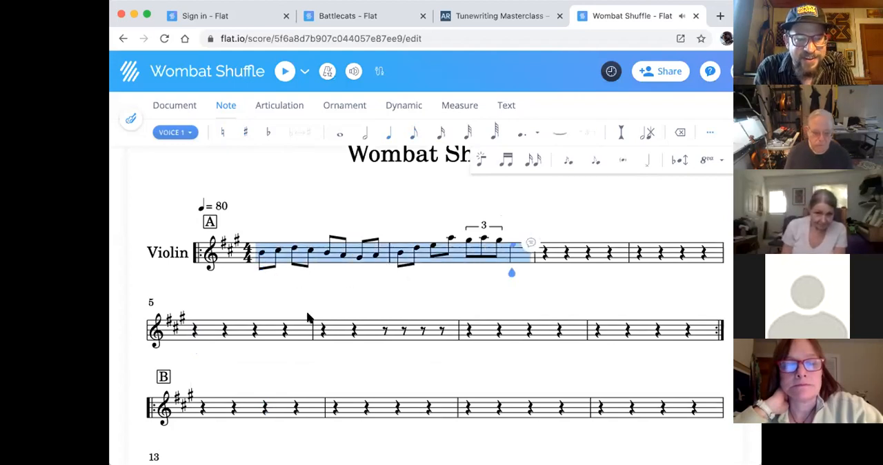
left_click(193, 335)
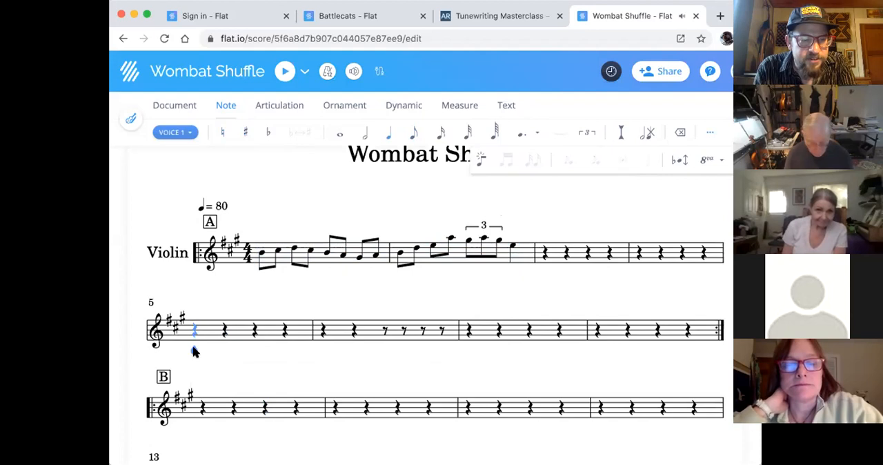
key("ctrl+v")
- Paste the copied two-measure phrase again at measure 7, and undo that second paste
scroll(450, 303, "down", 2)
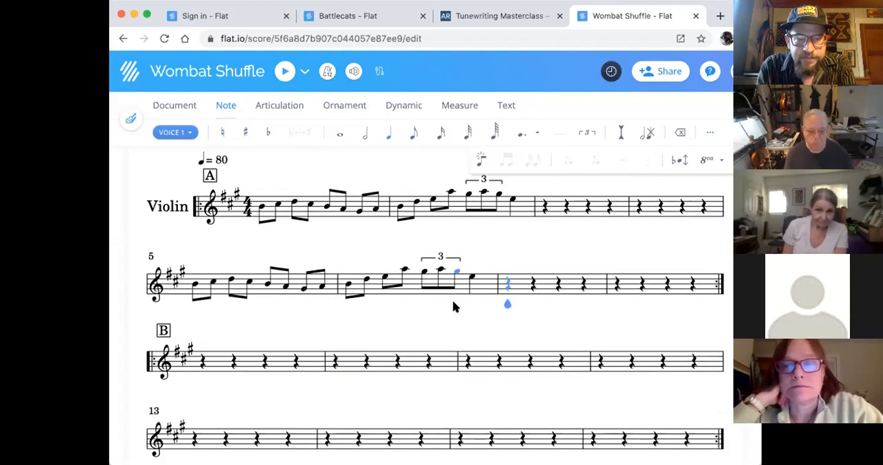
key("ctrl+v")
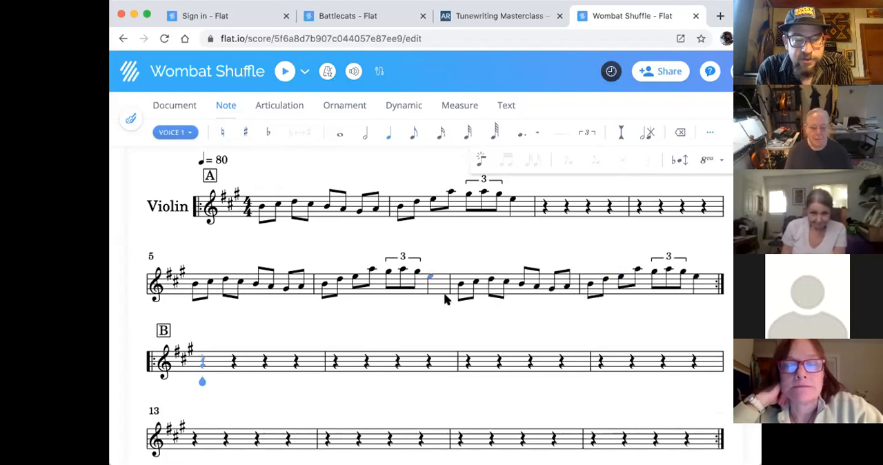
key("ctrl+z")
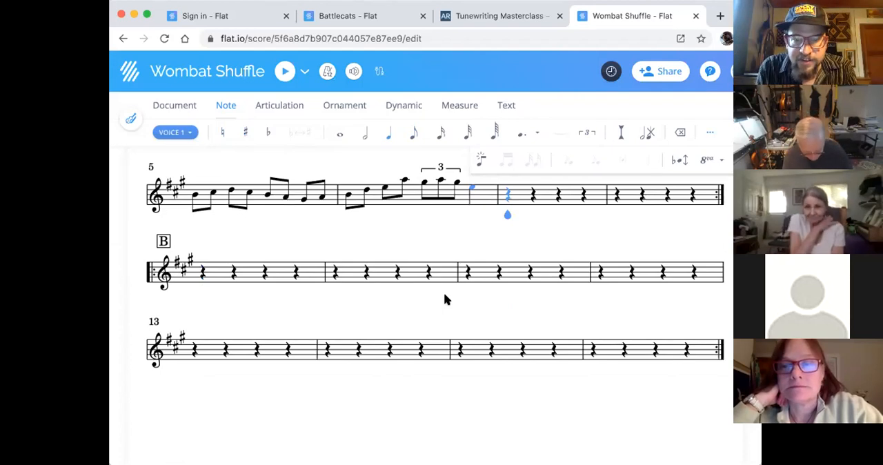
scroll(601, 309, "up", 3)
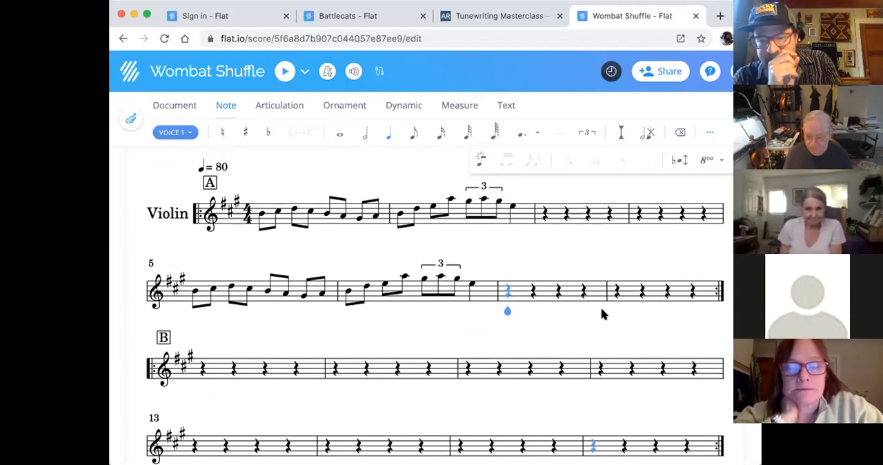
scroll(602, 308, "up", 1)
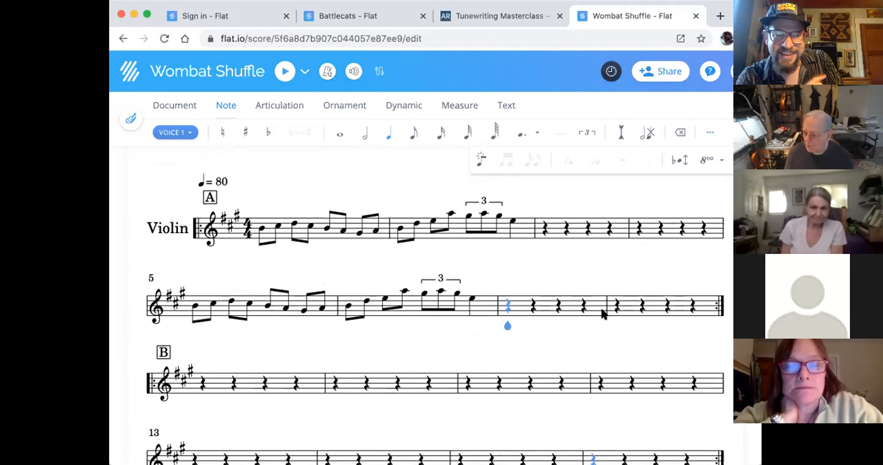
scroll(601, 312, "down", 1)
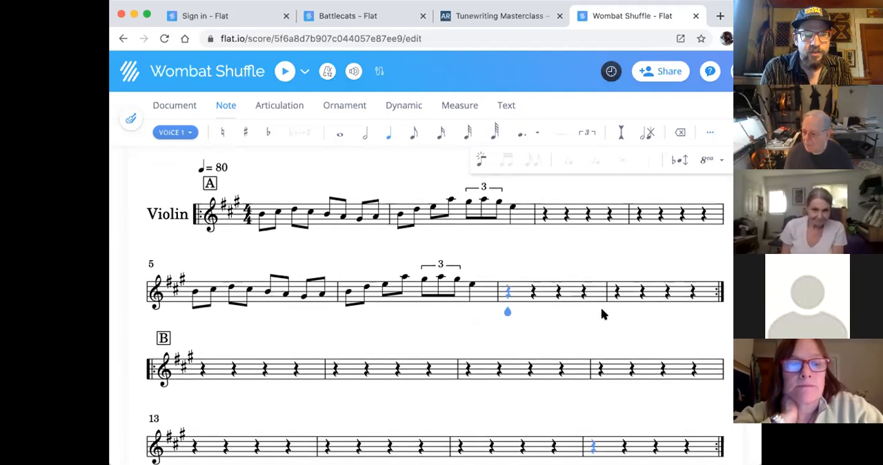
- Try adding a slur from the first note of the triplet in measure 2, and undo it
left_click(514, 230)
scroll(513, 233, "up", 5)
left_click(466, 287)
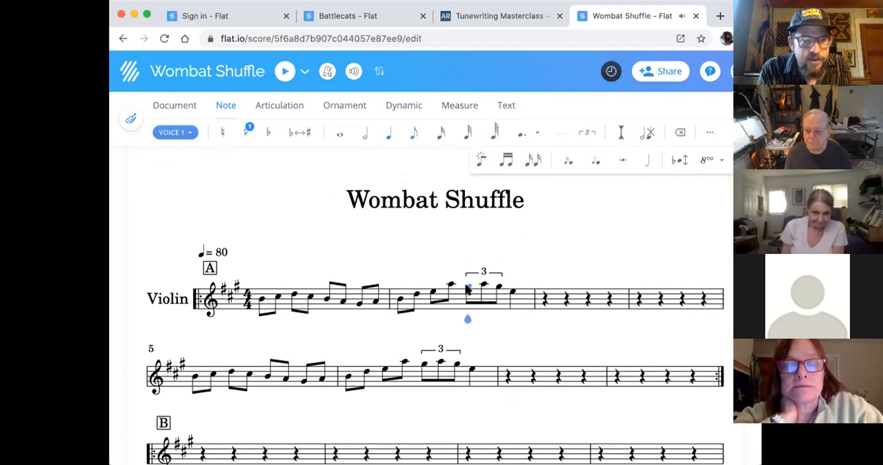
left_click(338, 105)
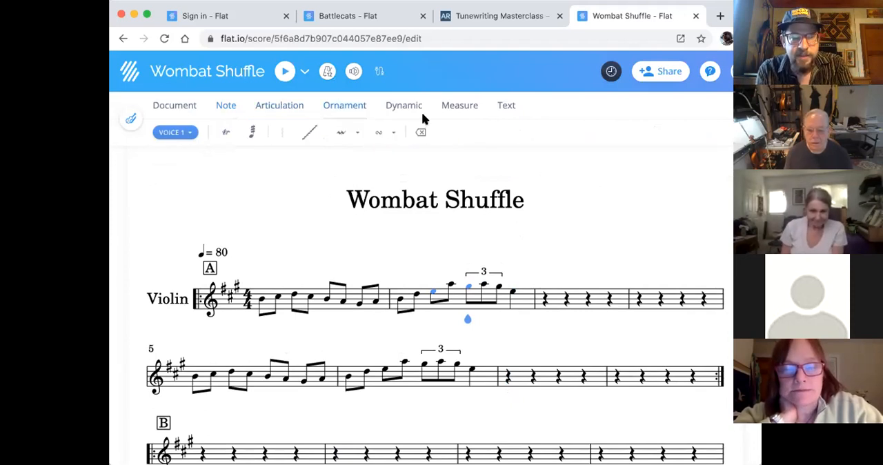
key("s")
scroll(546, 226, "up", 1)
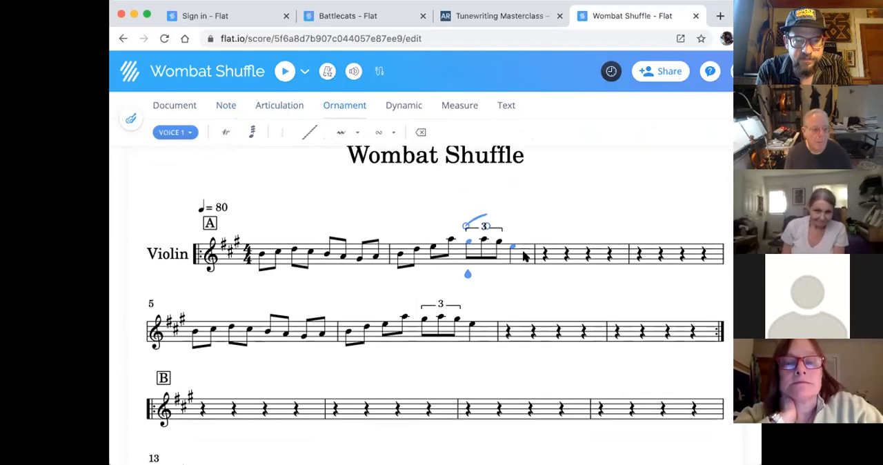
key("super+z")
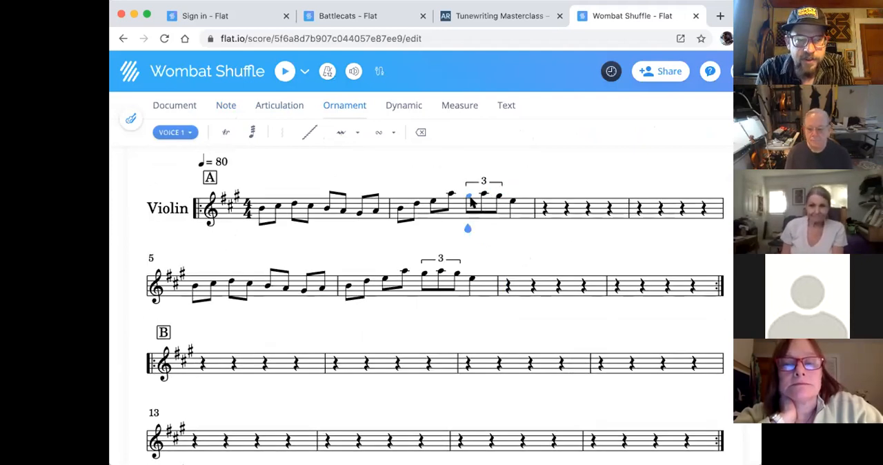
- Examine the articulation and note tools available for the triplet and the eighth notes D, E and A in measure 2
left_click_drag(467, 228, 494, 228)
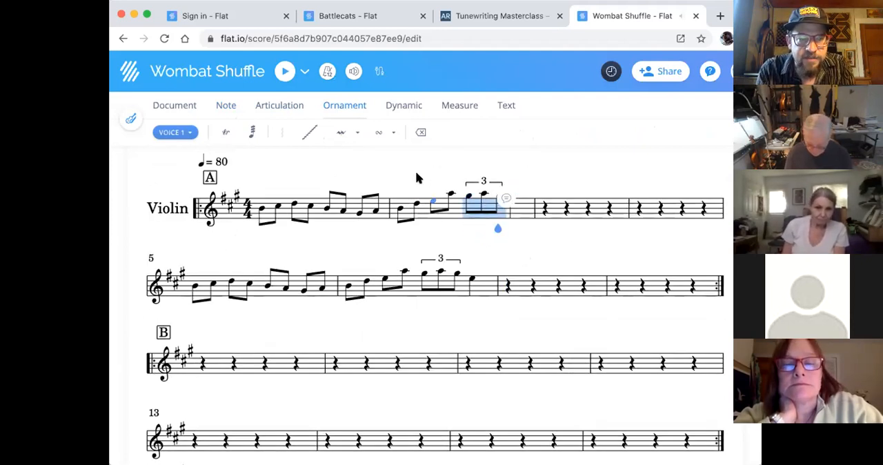
scroll(416, 178, "up", 2)
left_click(269, 109)
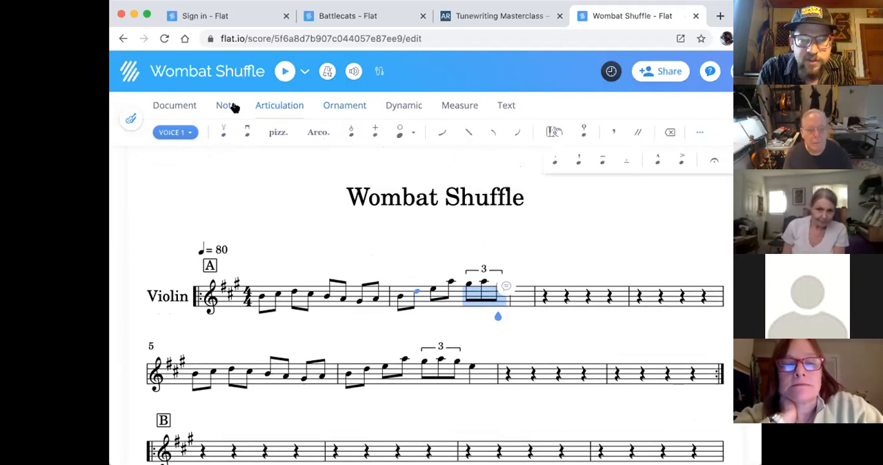
left_click(241, 104)
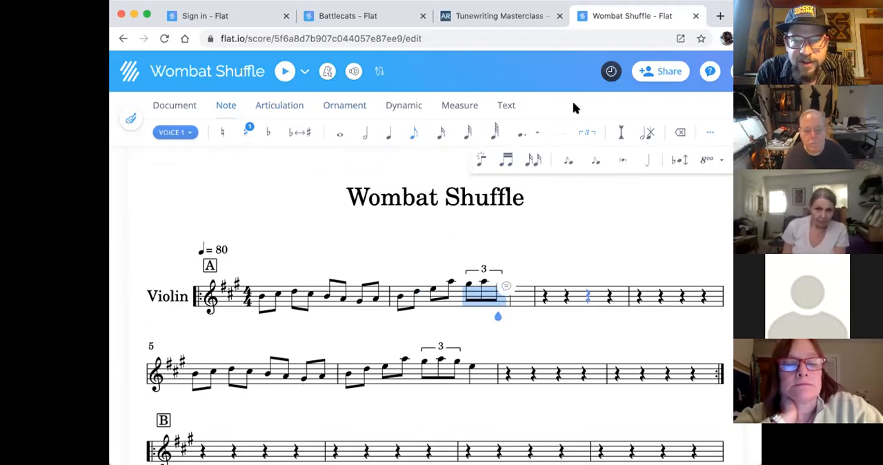
key("Right")
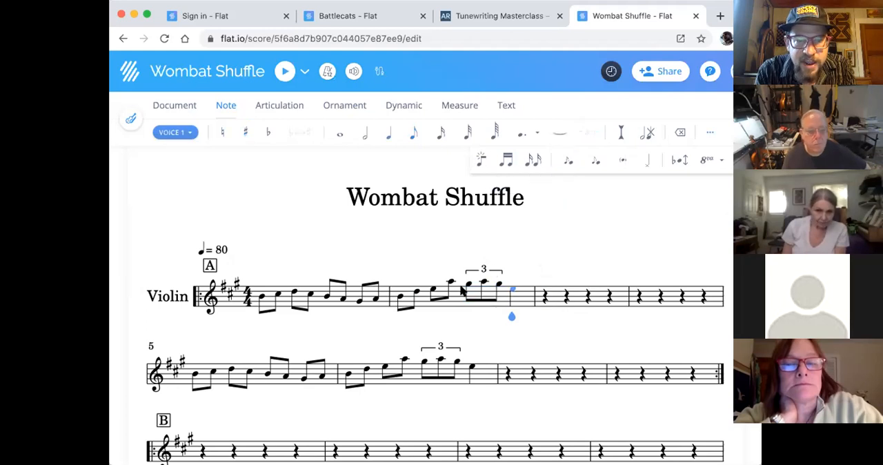
left_click(434, 289)
left_click(449, 282)
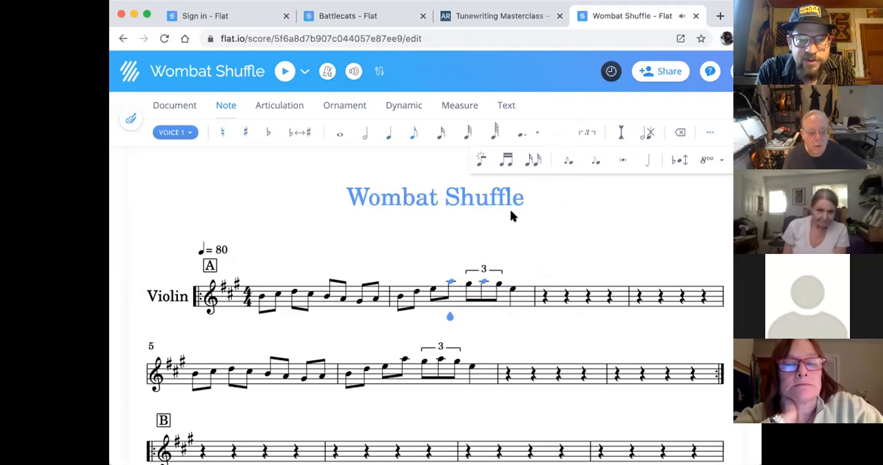
left_click(416, 292, "shift")
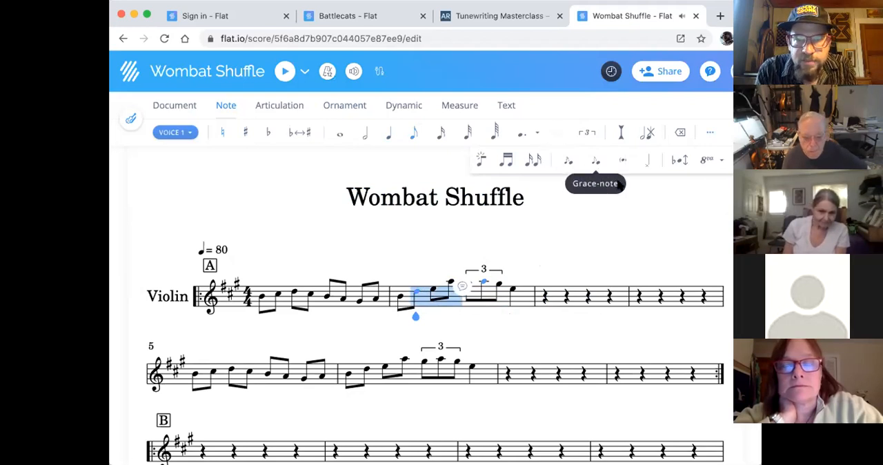
left_click(604, 256)
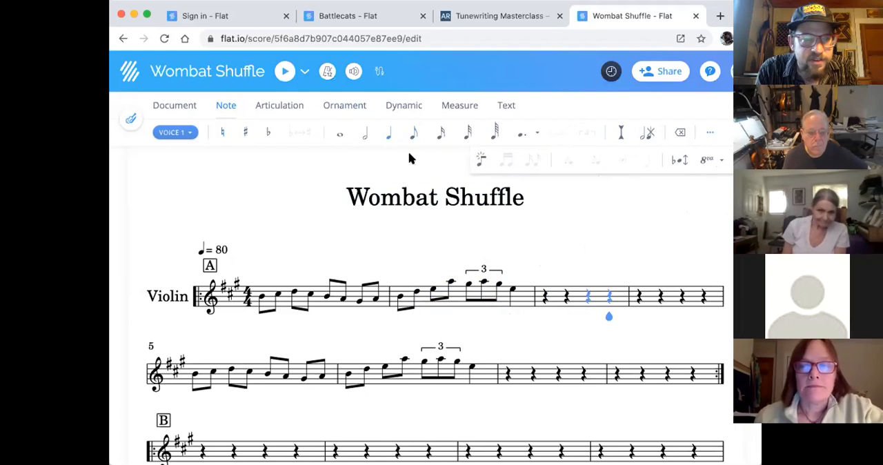
- Examine the dynamic, measure, text, articulation and ornament tools, including those for the eighth note E in measure 2
left_click(392, 107)
left_click(459, 106)
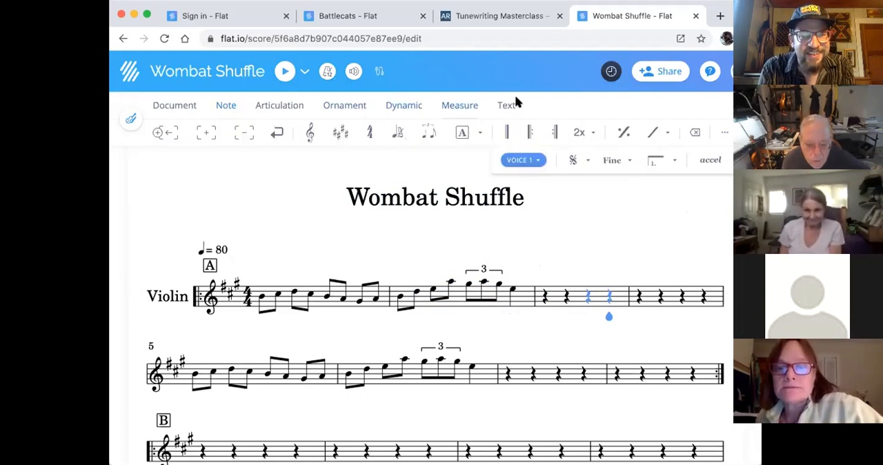
left_click(510, 104)
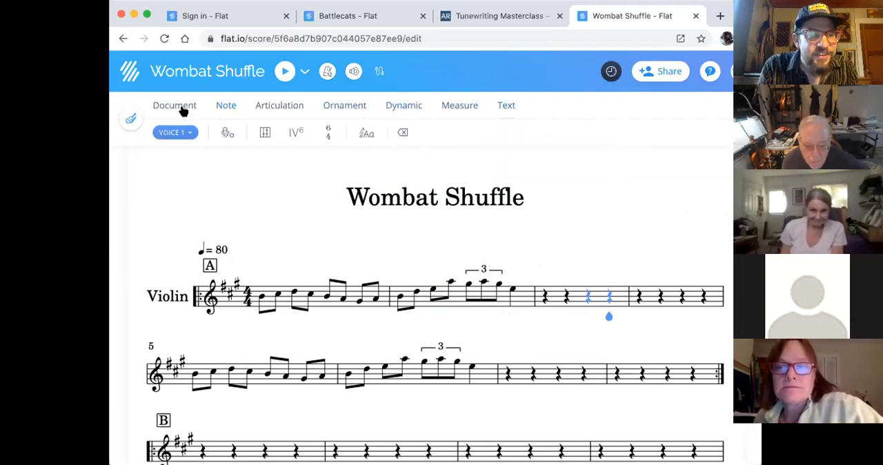
left_click(179, 107)
left_click(224, 105)
left_click(296, 105)
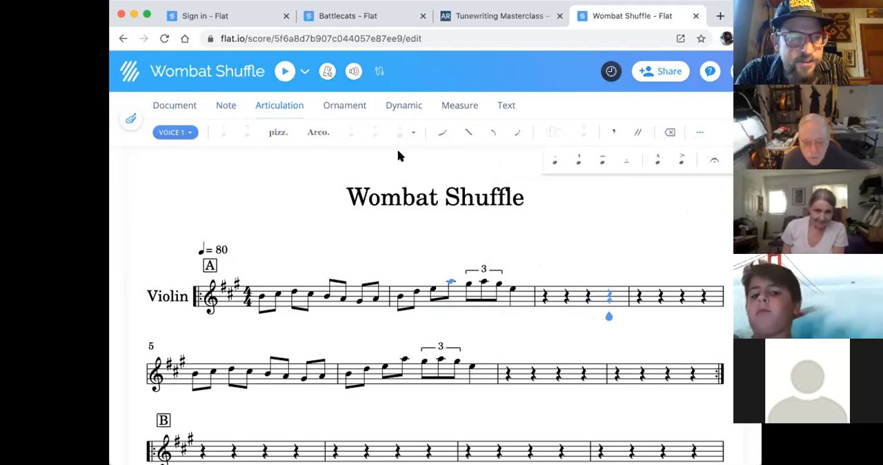
left_click(355, 111)
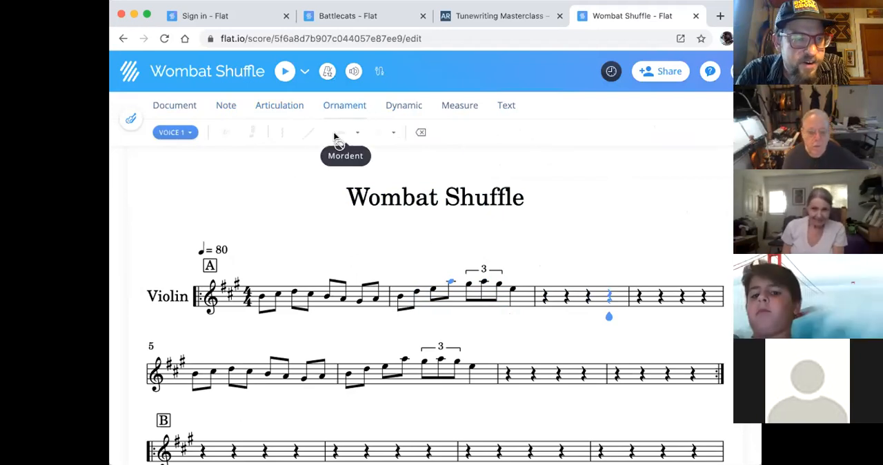
left_click(432, 292)
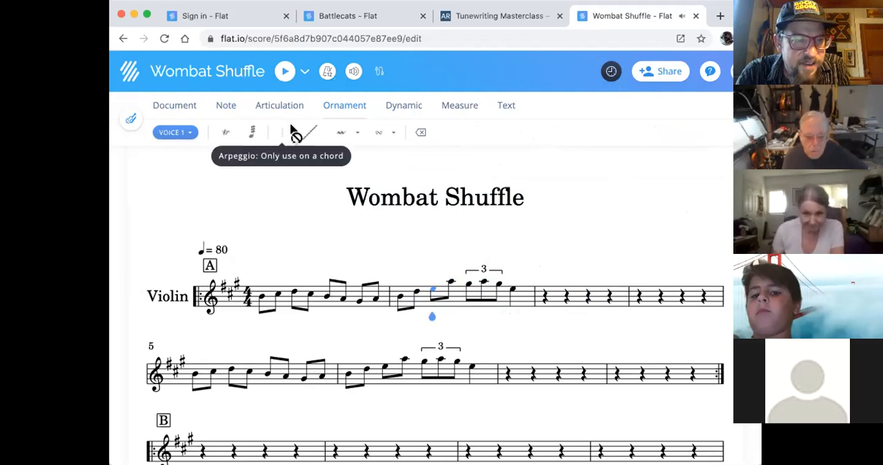
left_click(394, 132)
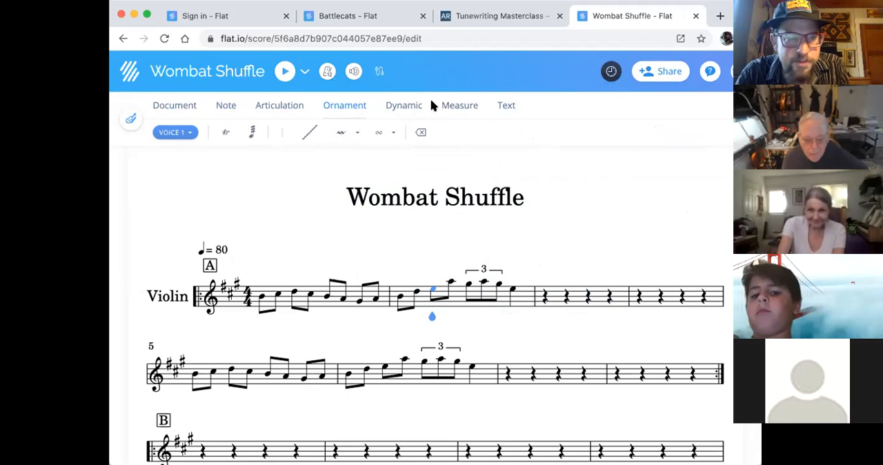
left_click(414, 106)
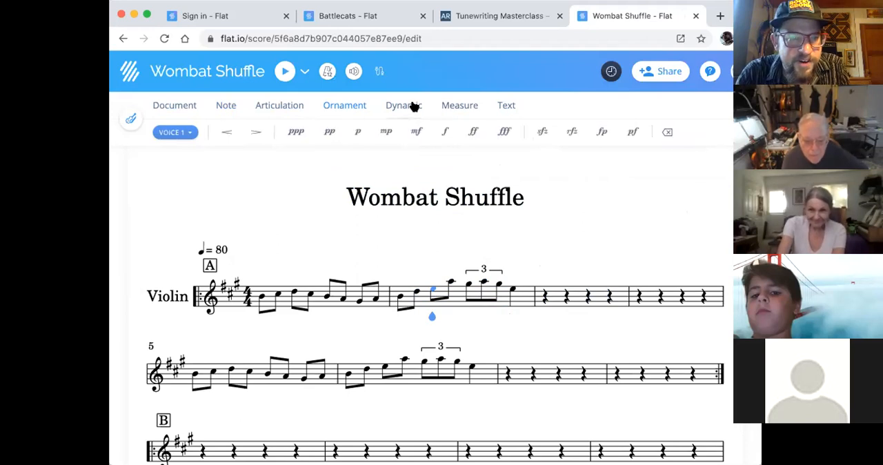
left_click(466, 109)
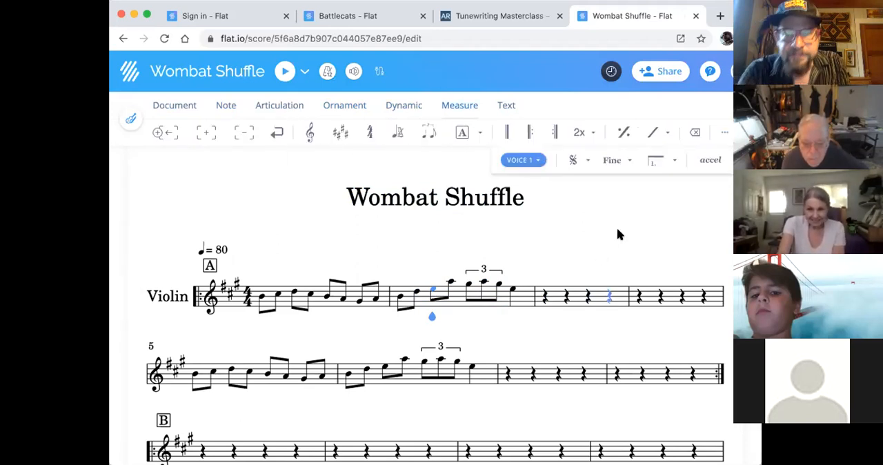
- Paste the copied two-measure phrase at the start of measure 3
left_click(552, 233)
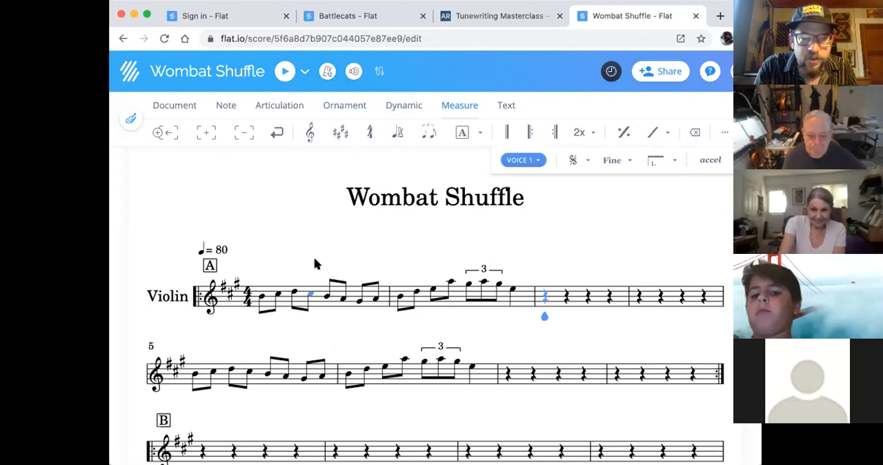
key("Left")
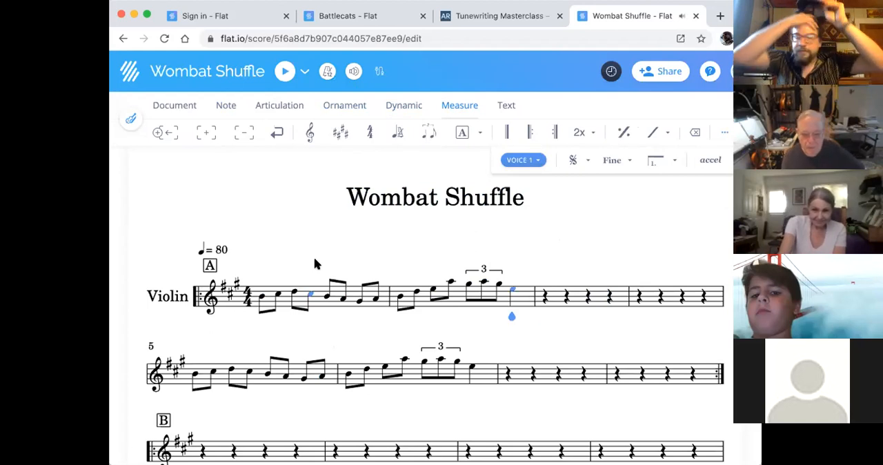
key("Right")
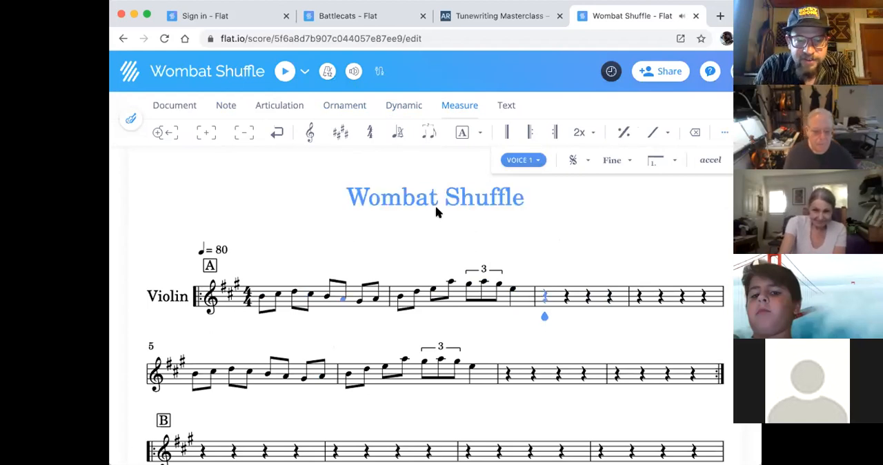
key("ctrl+v")
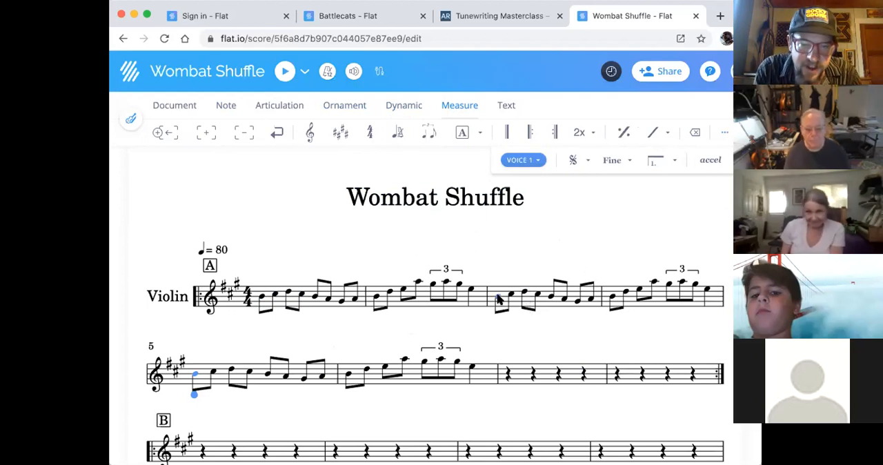
- Change the second, third and fourth eighth notes of measure 3 to A, G and A
left_click(499, 298)
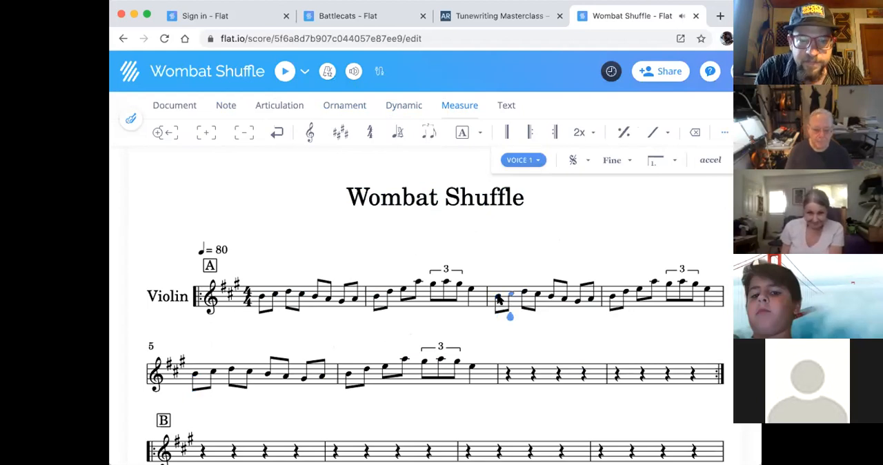
key("Right")
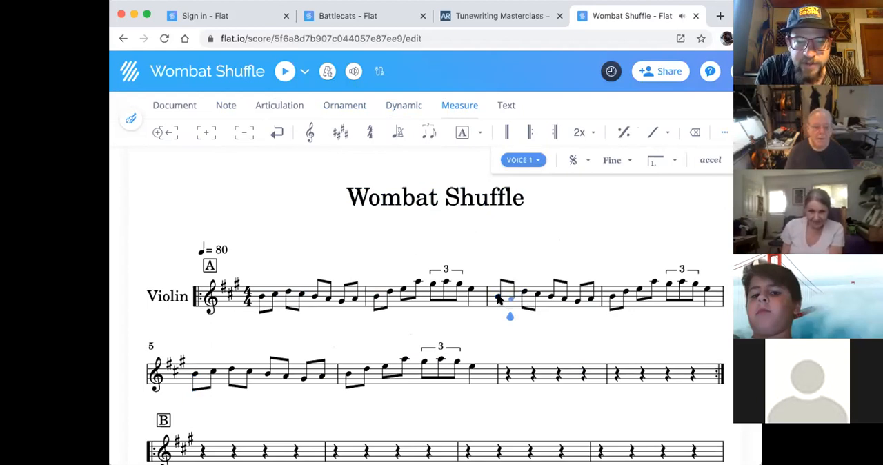
key("Right")
key("Down")
key("Down")
key("Down")
key("Down")
key("Right")
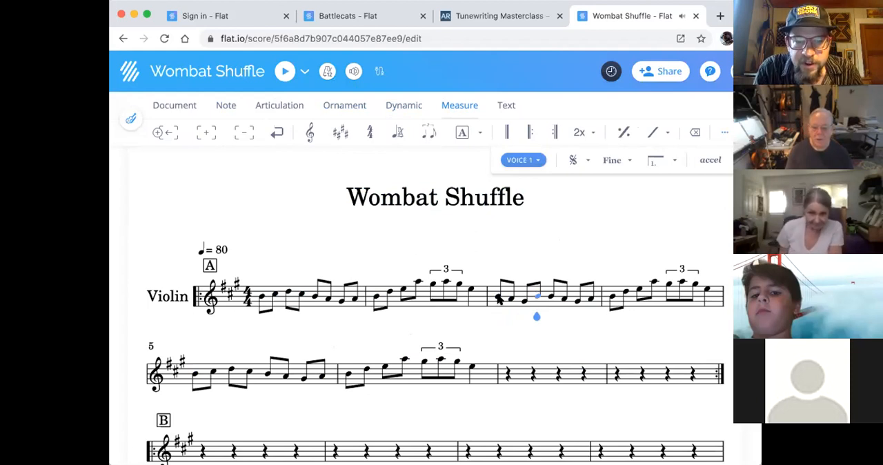
- Change the second, third and fourth eighth notes of measure 4 to A, G and the low E
key("Right")
key("Right")
key("Right")
key("Right")
key("Right")
key("Down")
key("Down")
key("Down")
key("Down")
key("Right")
key("Down")
key("Down")
key("Down")
key("Down")
key("Down")
key("Down")
key("Right")
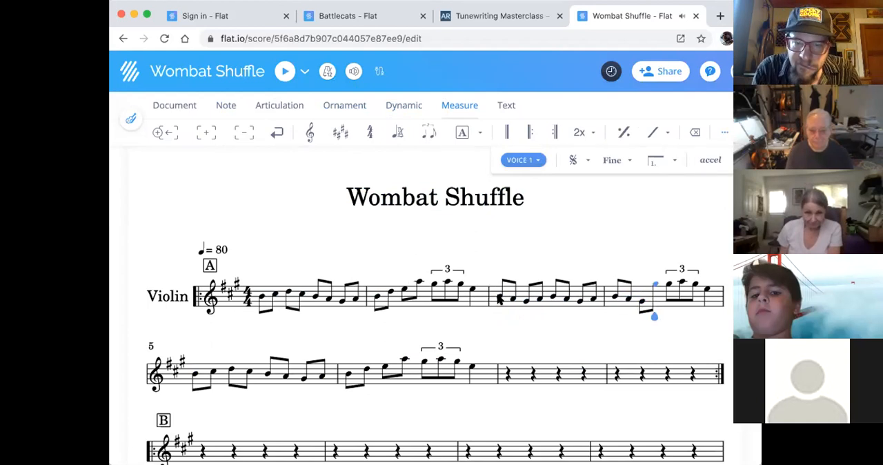
key("Down")
key("Down")
key("Down")
key("Down")
key("Down")
key("Down")
key("Down")
key("Down")
key("Down")
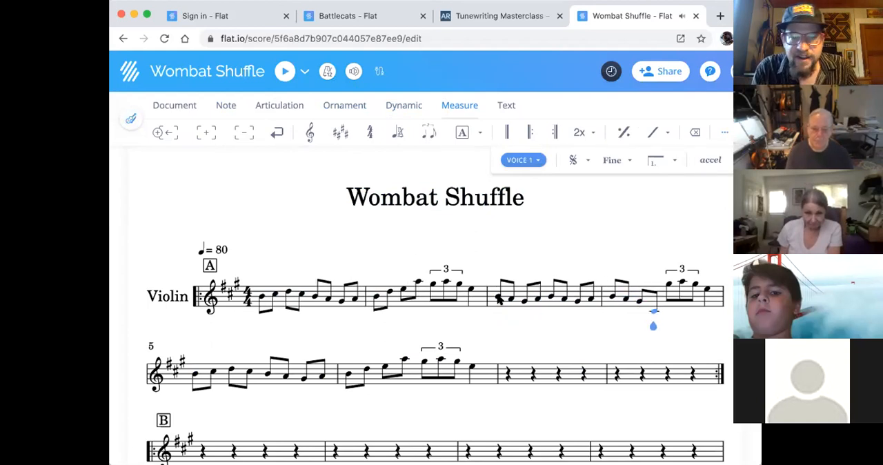
key("Up")
- Lower the three triplet notes in measure 4 to D, E and D at the bottom of the staff
left_click(668, 285)
key("Down")
key("Down")
key("Down")
key("Down")
key("Down")
key("Down")
key("Down")
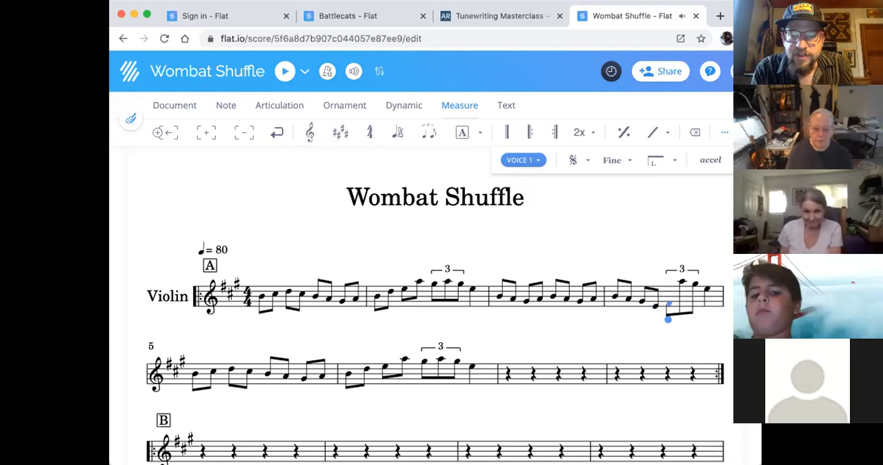
left_click(693, 287, "shift")
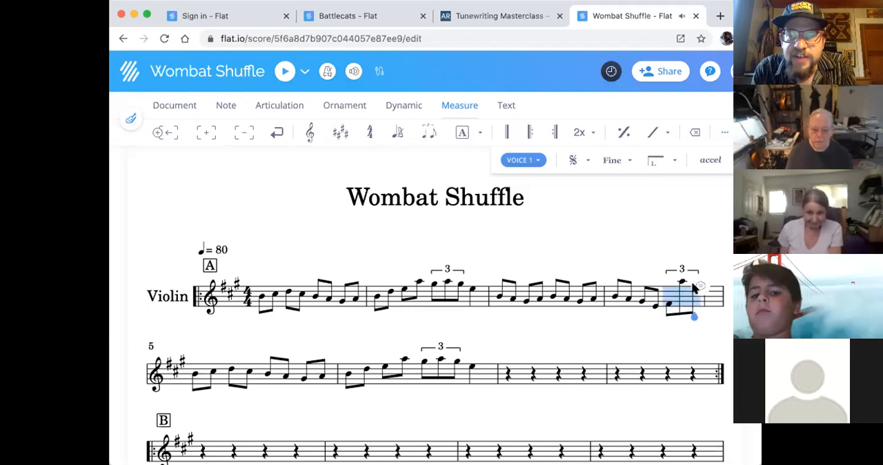
left_click(669, 312)
key("Up")
key("Up")
key("Up")
key("Up")
key("Up")
key("Up")
key("Up")
key("Up")
scroll(669, 312, "down", 2)
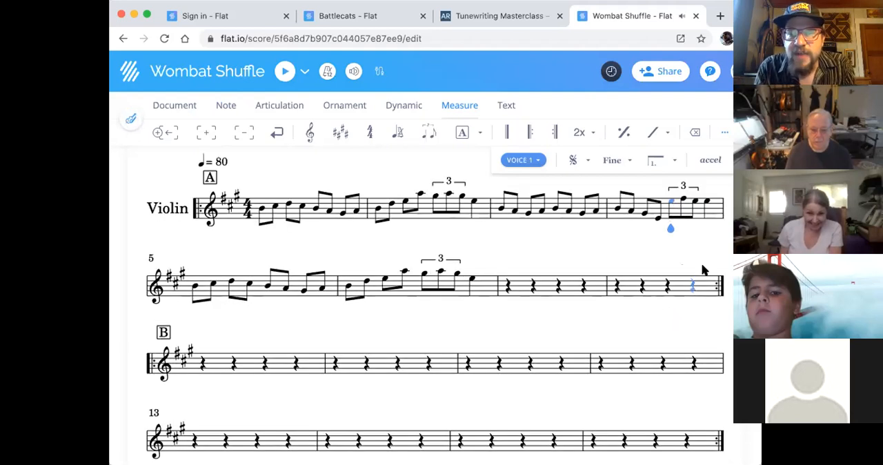
left_click(694, 201, "shift")
key("Down")
key("Down")
key("Down")
key("Down")
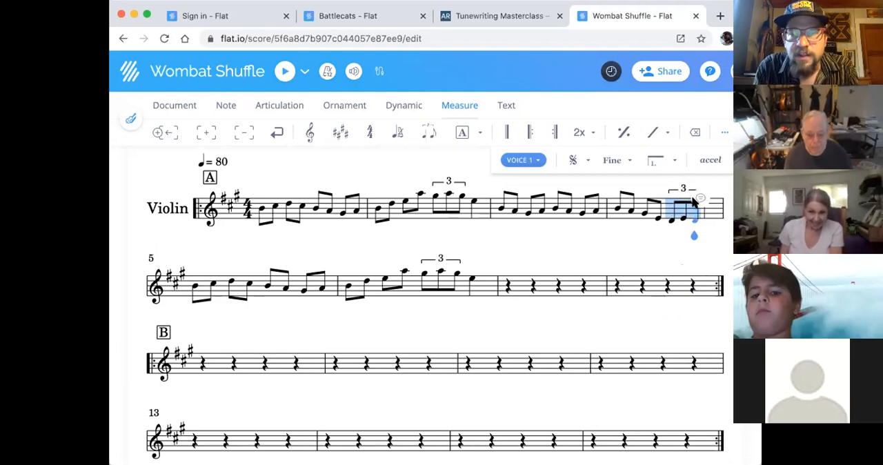
left_click(676, 236)
- Replace the last quarter note of measure 4 with two eighth notes, B and G, below the staff
left_click(707, 202)
key("4")
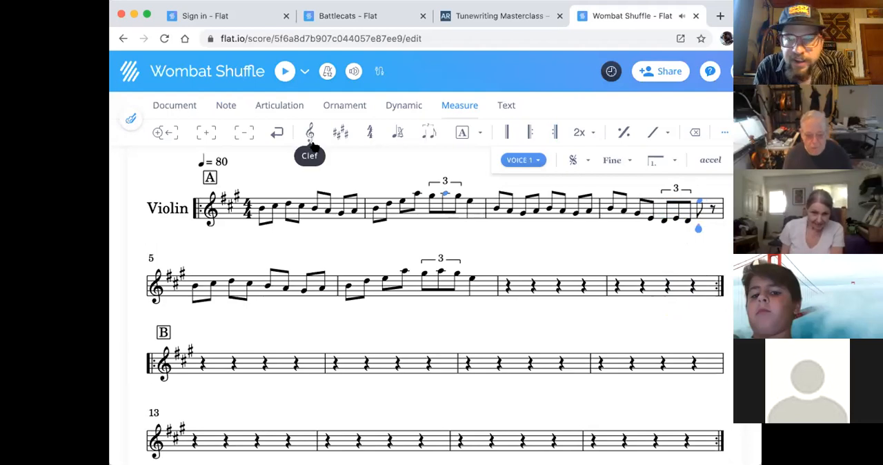
key("Down")
key("Down")
key("Down")
key("Down")
key("Down")
key("Down")
key("Down")
key("Down")
key("Down")
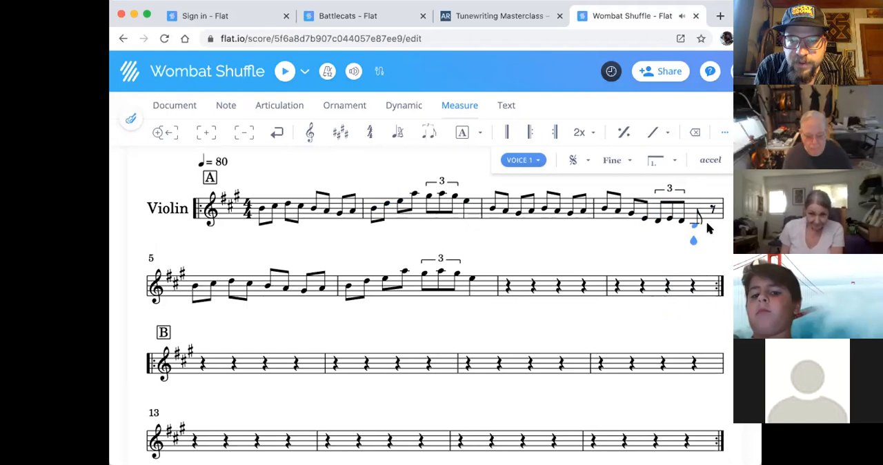
left_click(713, 223)
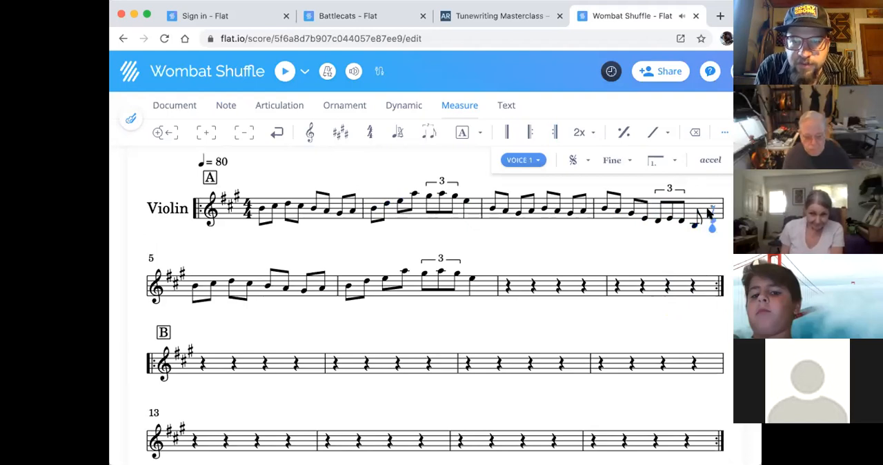
left_click(713, 228)
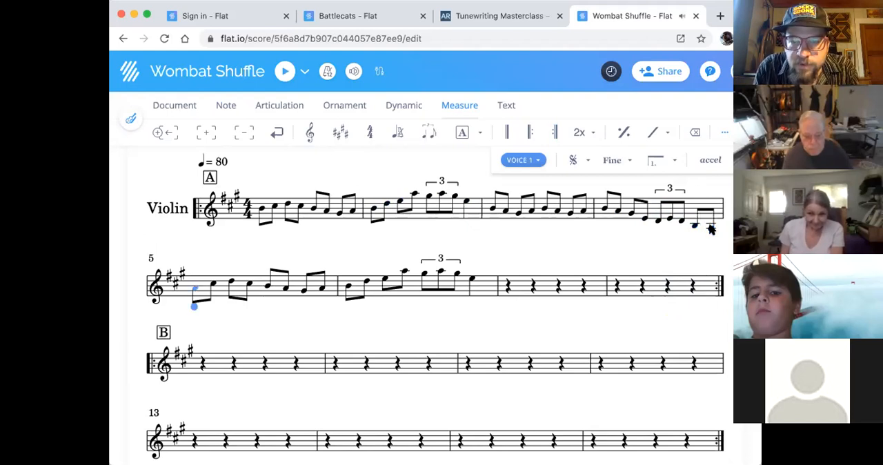
left_click(711, 230)
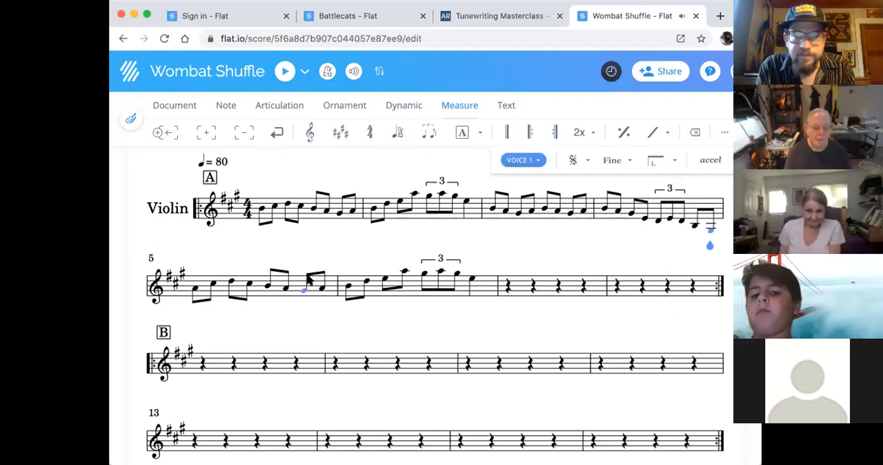
- Play the tune back from the first note of measure 1
left_click(195, 290)
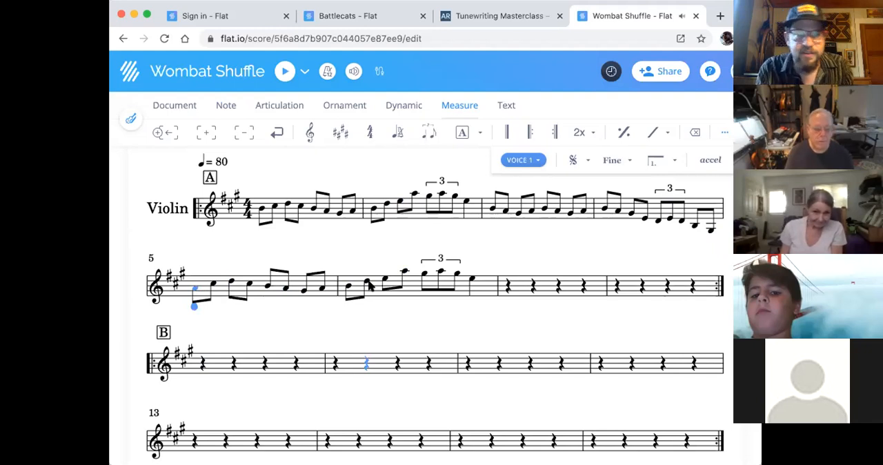
left_click(260, 230)
left_click(283, 73)
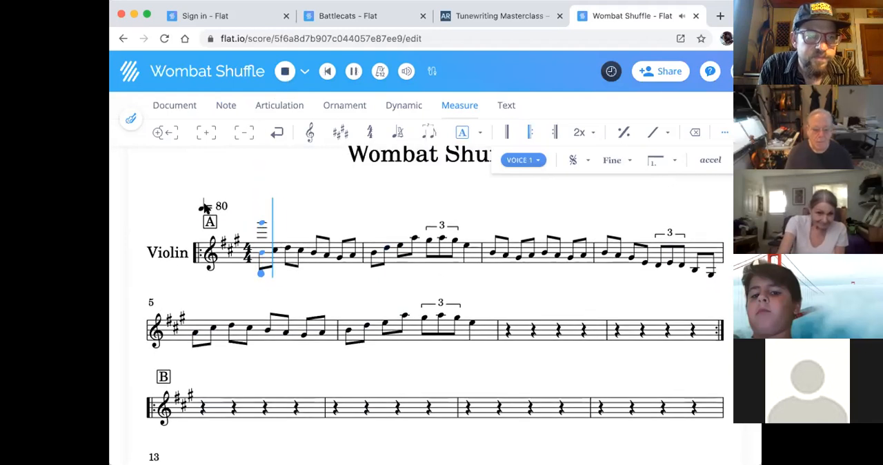
- Set the quarter-note tempo to 120 and stop the playback
left_click(204, 216)
double_click(183, 248)
type("120")
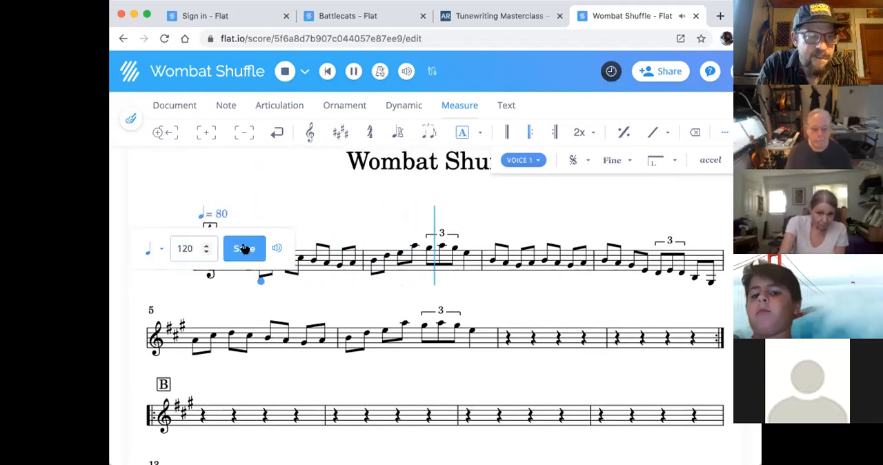
left_click(244, 248)
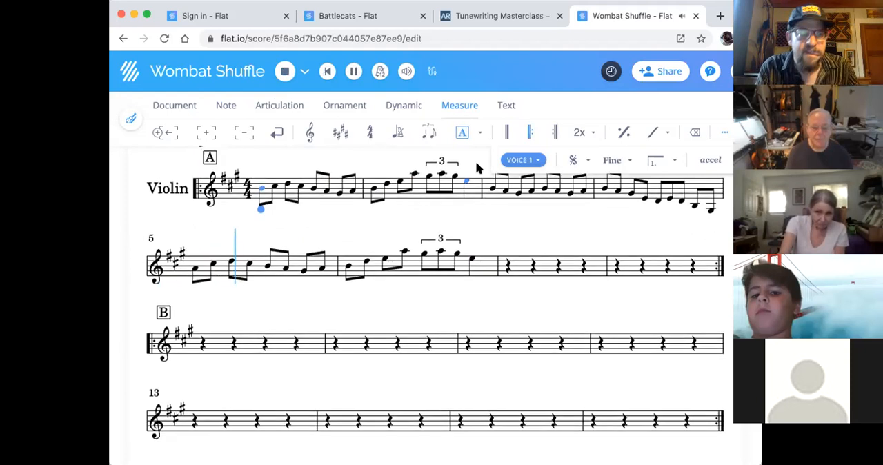
key("space")
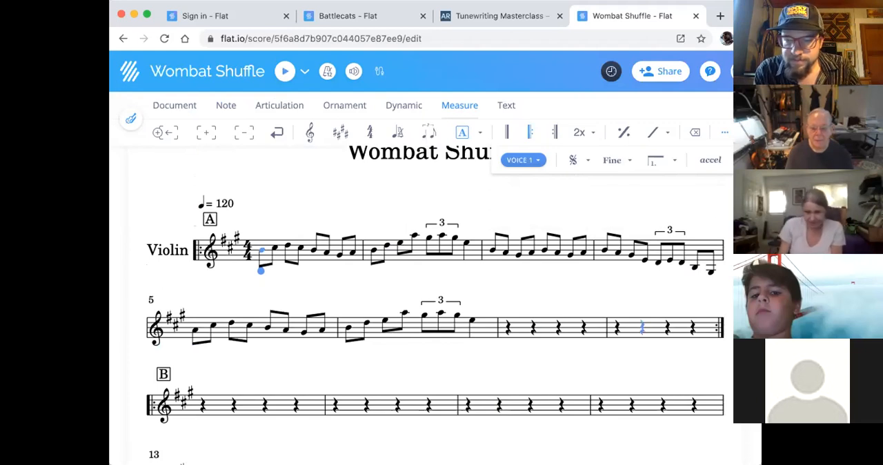
- Lower the first note of measure 5 to the A below the staff, and display the note tools
left_click(196, 334)
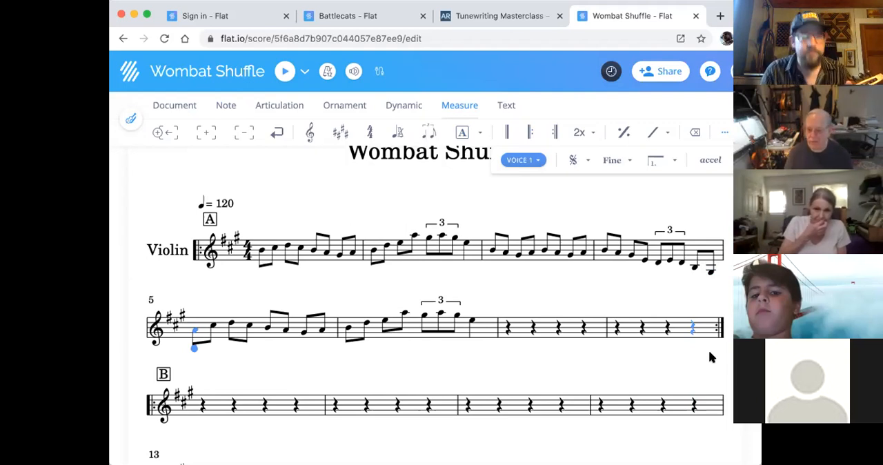
left_click(195, 333)
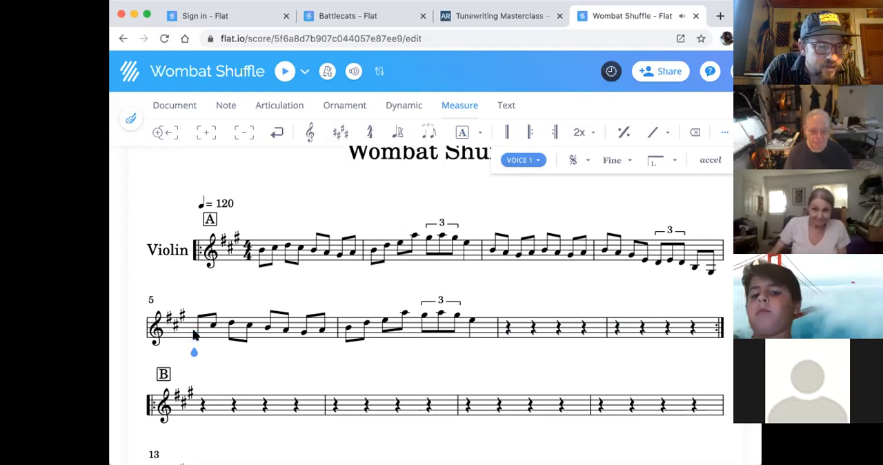
key("Down")
key("Down")
key("Down")
key("Down")
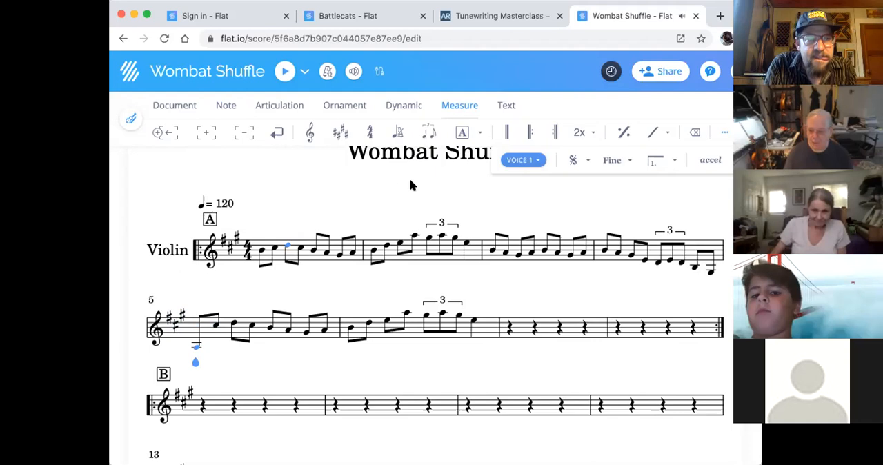
left_click(226, 106)
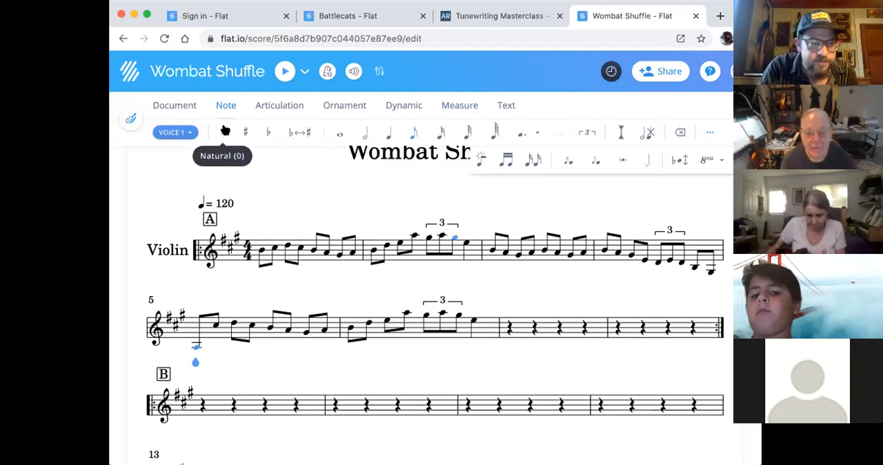
- Make the low A that starts measure 5 a quarter note and fill the second beat with eighth notes B and C
key("6")
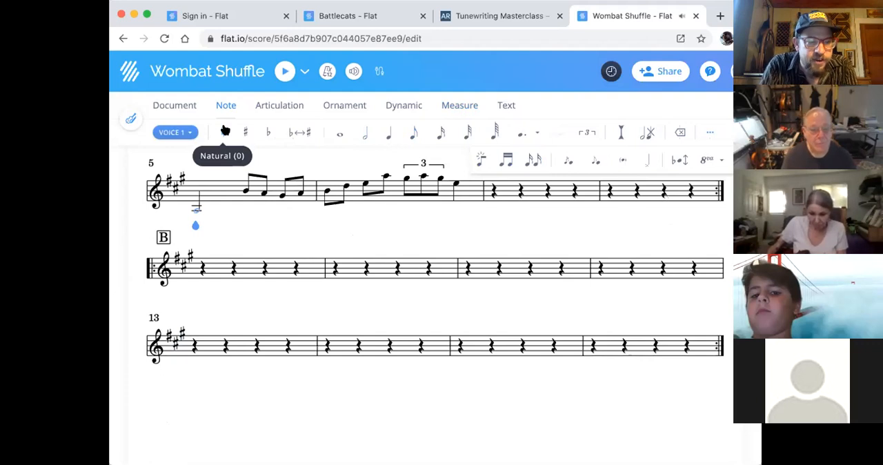
key("5")
scroll(321, 278, "up", 3)
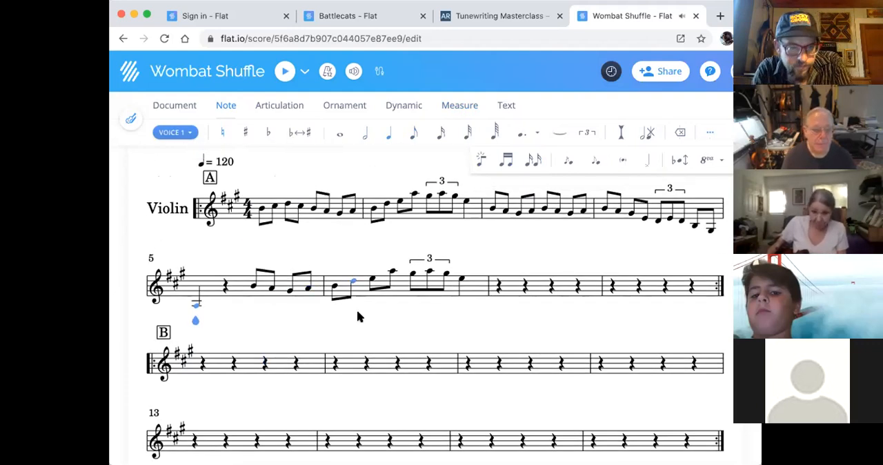
key("Right")
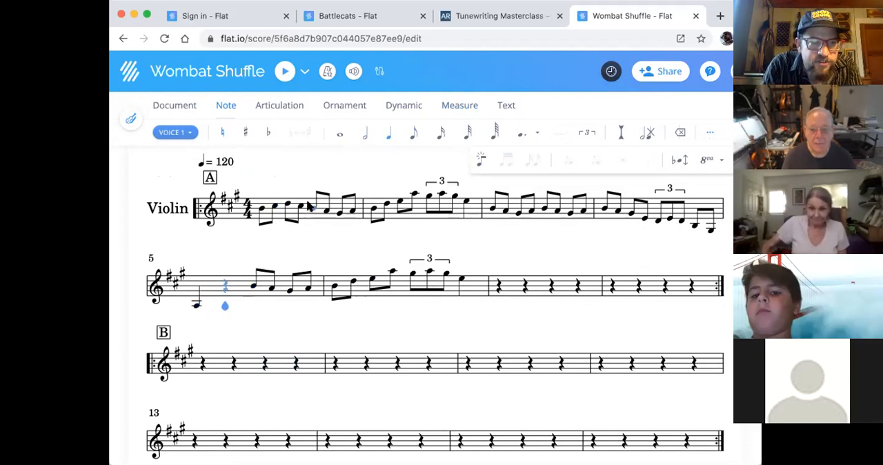
key("4")
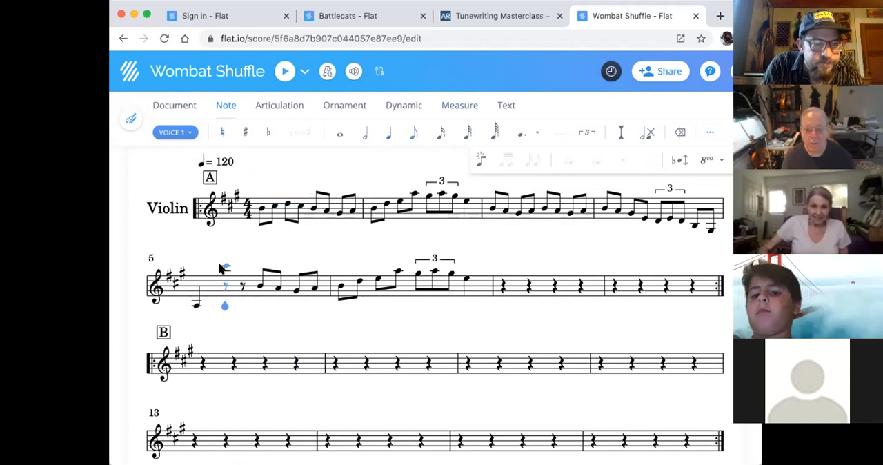
key("b")
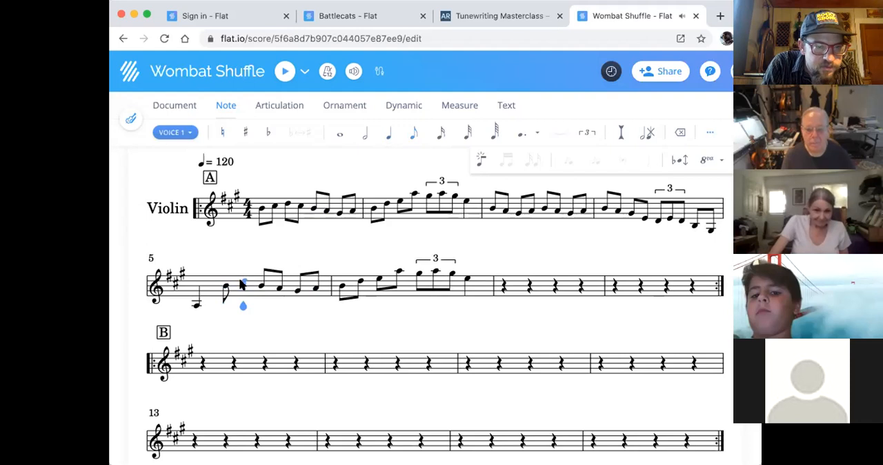
key("Right")
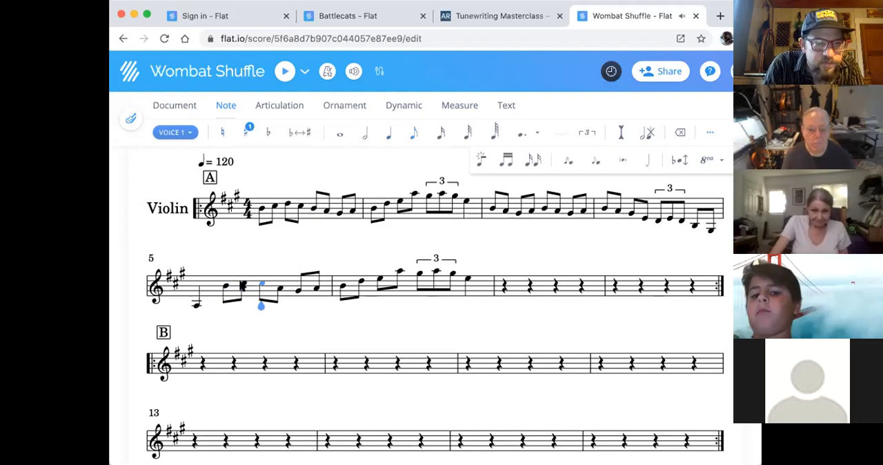
- Raise the last four eighth notes of measure 5 to D, C, B and A
key("Right")
key("Up")
key("Up")
key("Right")
key("Up")
key("Up")
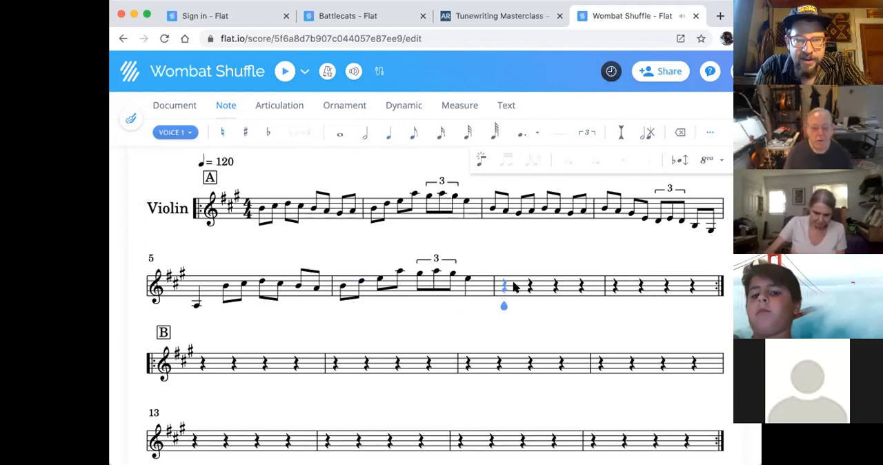
- Start measure 7 with eighth notes A, B and B, and split the rests up to the last beat of measure 8 into eighth rests
key("4")
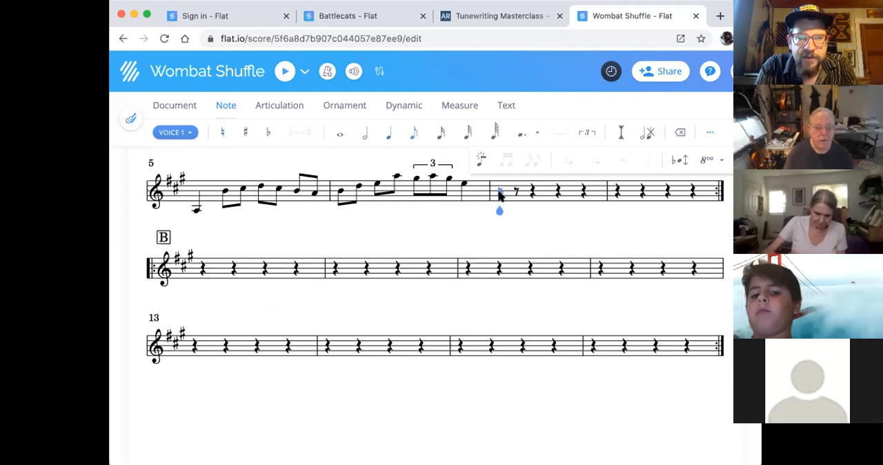
left_click(499, 192)
left_click(516, 188)
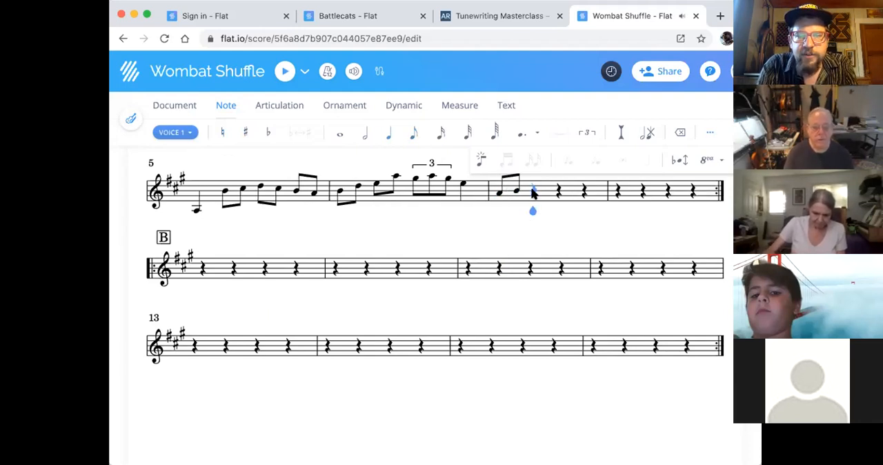
left_click(544, 193)
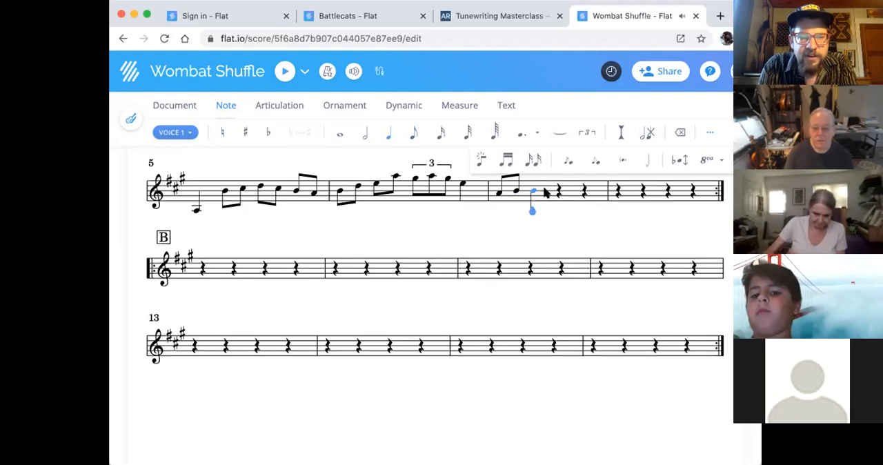
key("Right")
key("Right")
key("Right")
key("Right")
key("Right")
key("Right")
key("Right")
key("Right")
key("Right")
key("Right")
key("Right")
key("Right")
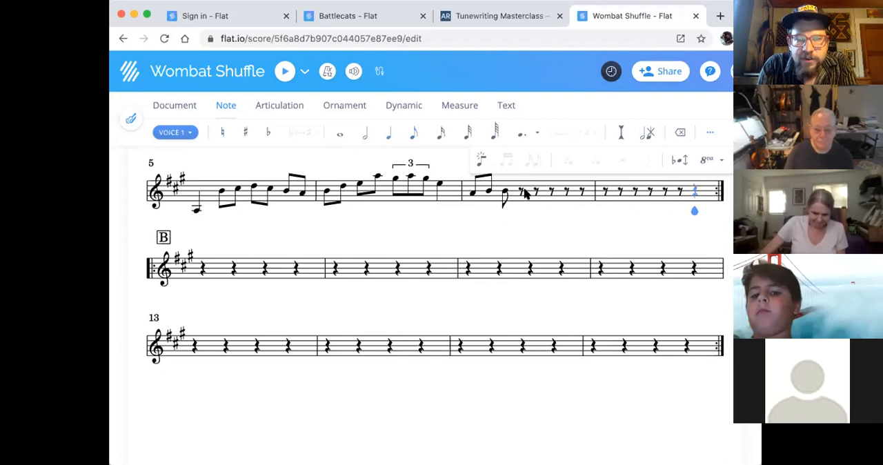
- Fill the remaining eighth rests of measure 7 with eighth notes B, B, A, B and B
left_click(525, 191)
left_click(521, 193)
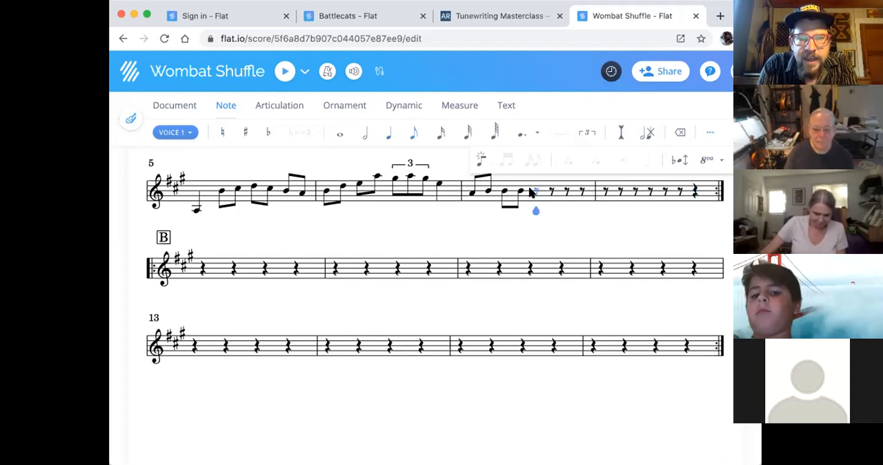
left_click(533, 192)
left_click(551, 195)
left_click(566, 193)
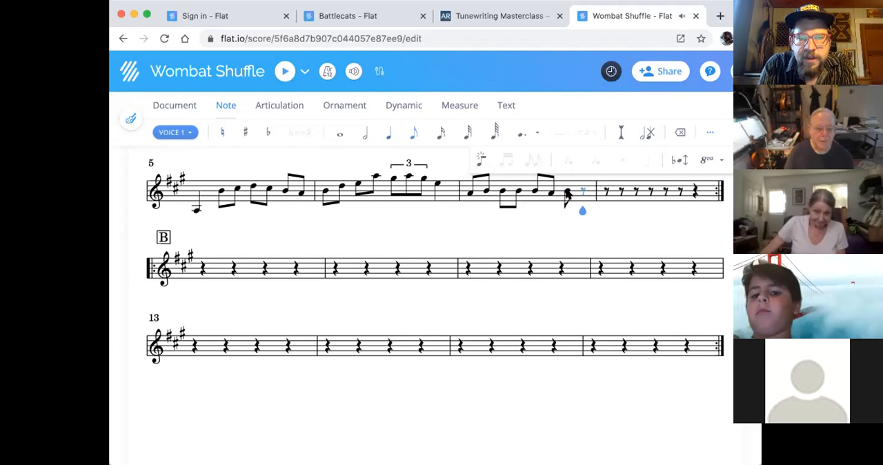
left_click(583, 194)
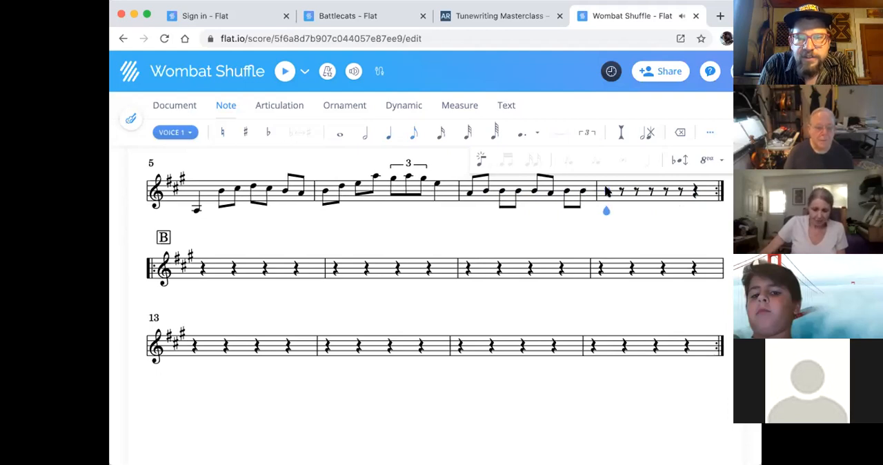
- Fill measure 8 with eighth notes B, B, B, B, C and C, and a quarter note E on the last beat
left_click(605, 193)
left_click(620, 193)
left_click(635, 193)
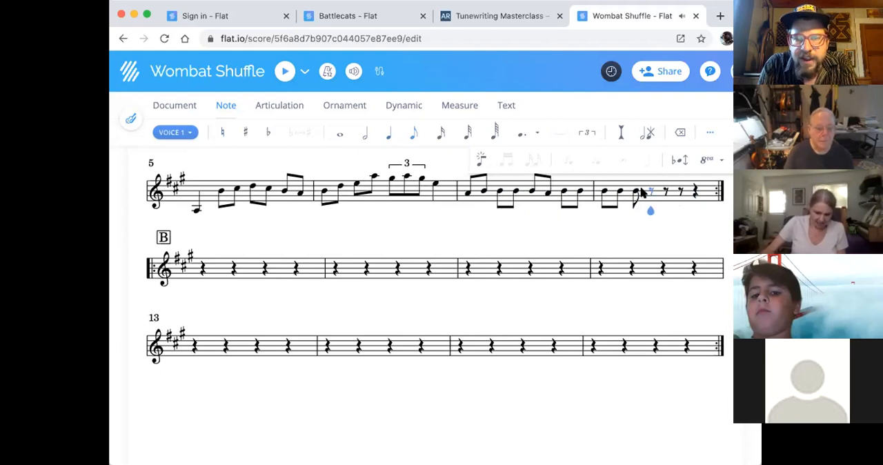
left_click(649, 193)
left_click(665, 190)
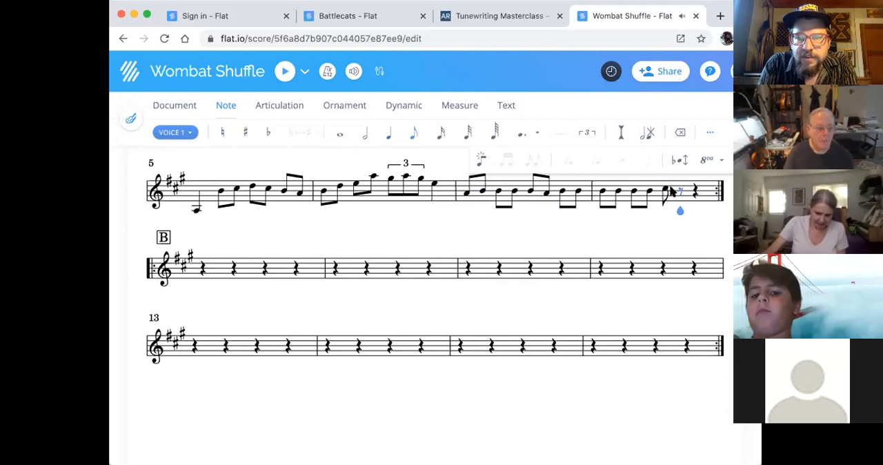
left_click(678, 190)
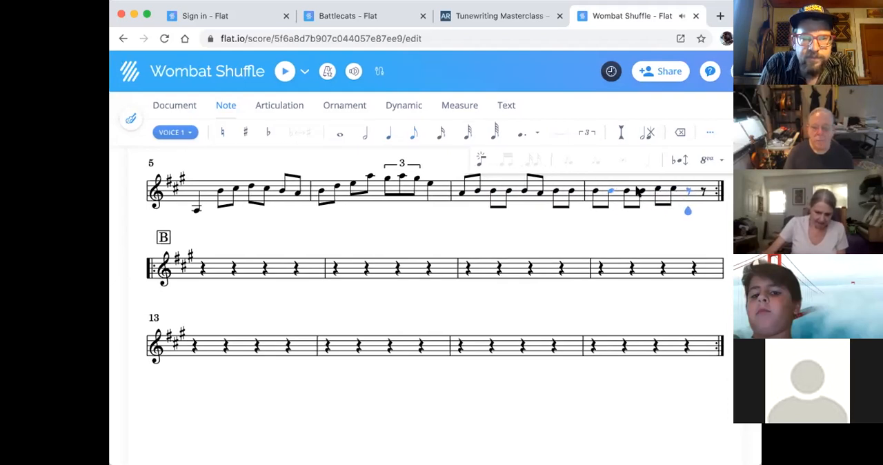
left_click(389, 132)
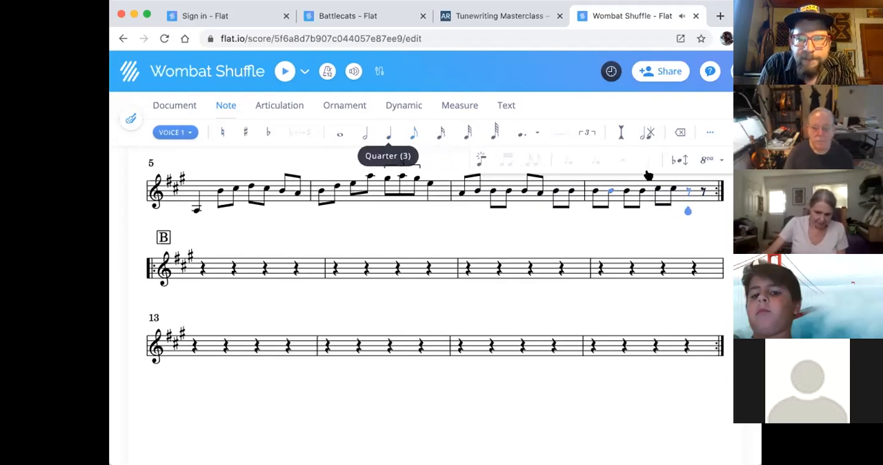
left_click(693, 188)
key("Right")
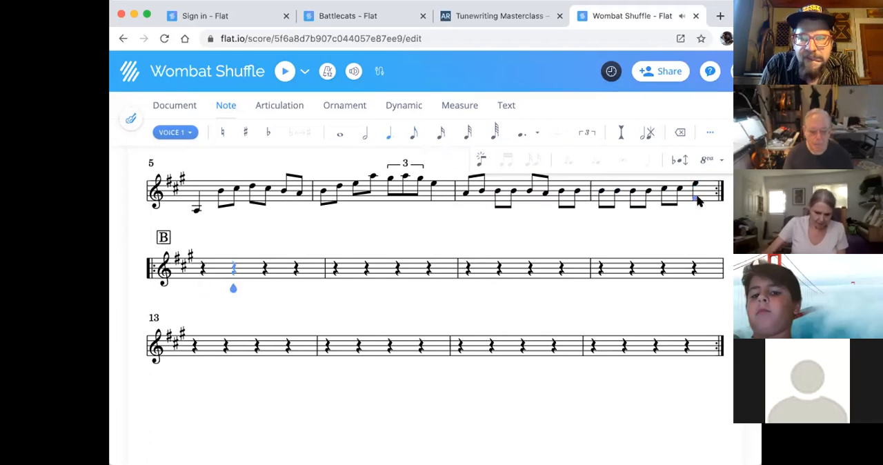
- Change the notes in measures 7 and 8 that are not B to B
left_click(465, 196)
key("Right")
key("Right")
key("Right")
key("Right")
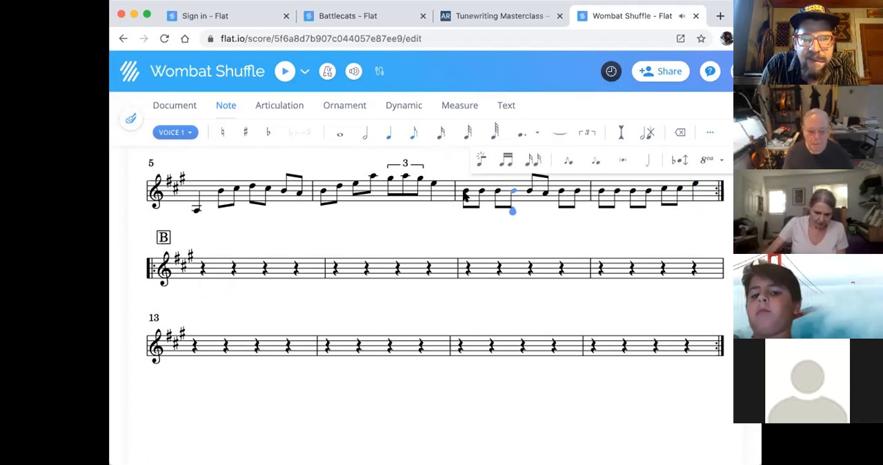
key("Right")
key("Right")
key("Right")
key("Right")
key("Right")
key("Right")
key("Right")
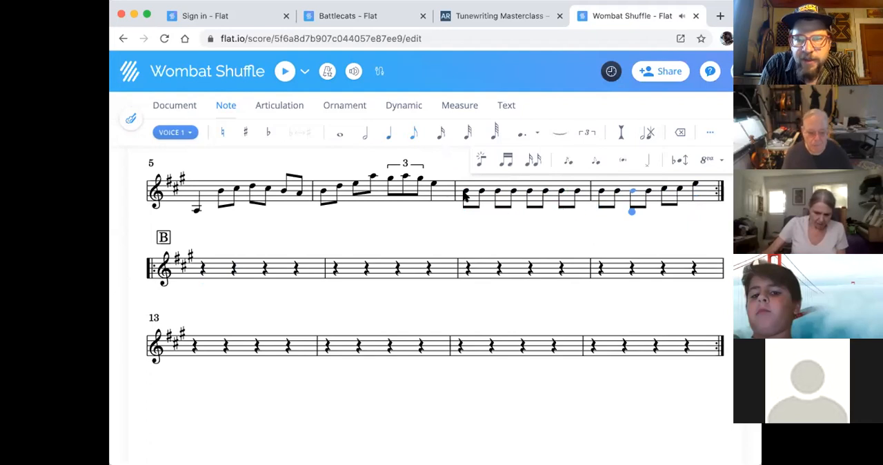
key("Right")
key("Right")
key("Right")
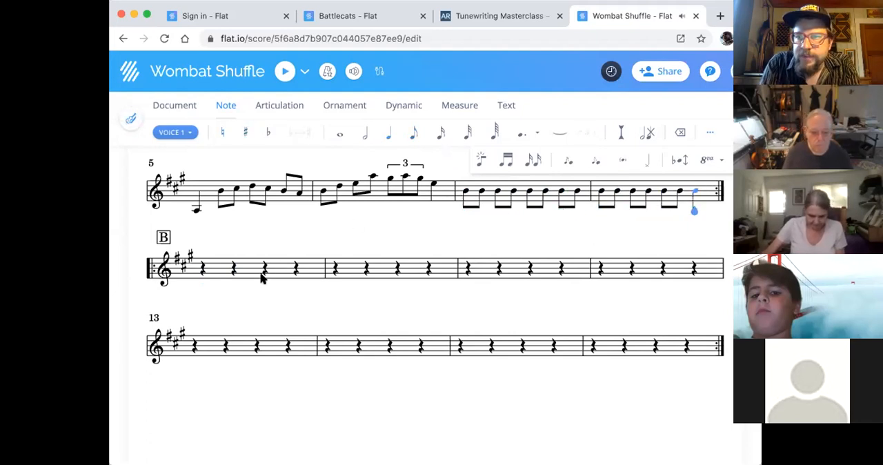
- Raise the first three eighth notes of measure 7 to F, E and D, keeping the fourth on B
scroll(262, 279, "up", 2)
scroll(681, 286, "up", 1)
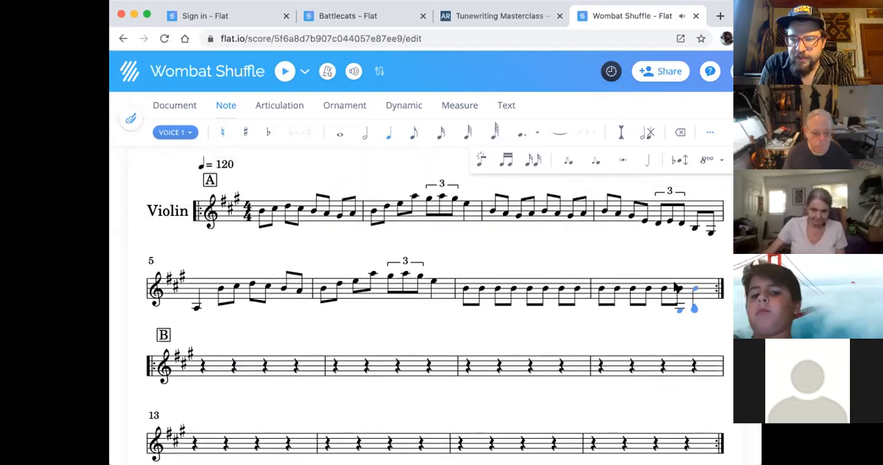
left_click(464, 293)
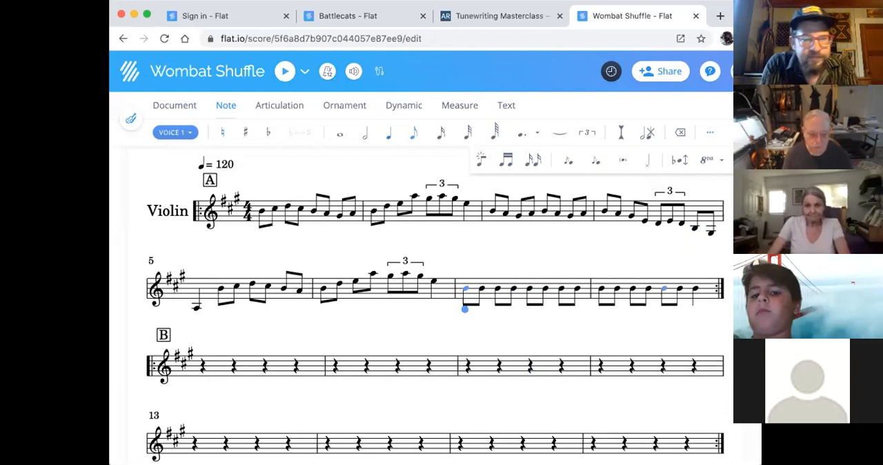
key("Up")
key("Up")
key("Up")
key("Up")
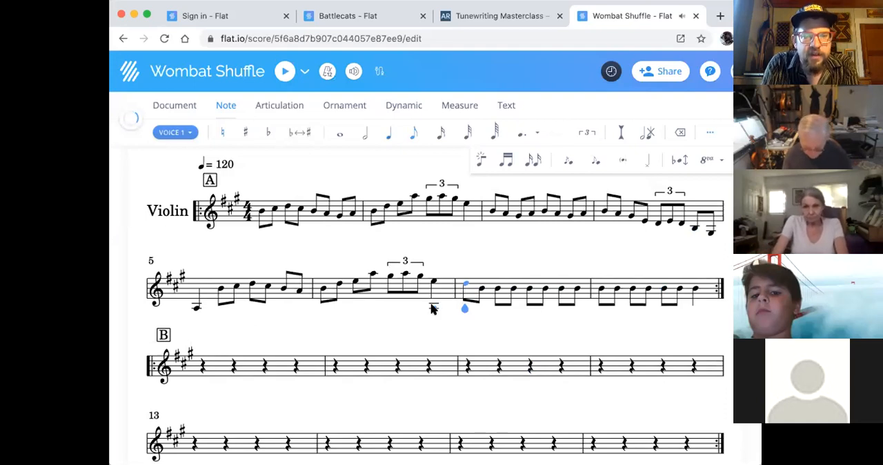
key("Right")
key("Up")
key("Up")
key("Up")
key("Right")
key("Up")
key("Up")
key("Right")
- Change the last four eighth notes of measure 7 to E, D, C and A
key("Right")
key("Up")
key("Up")
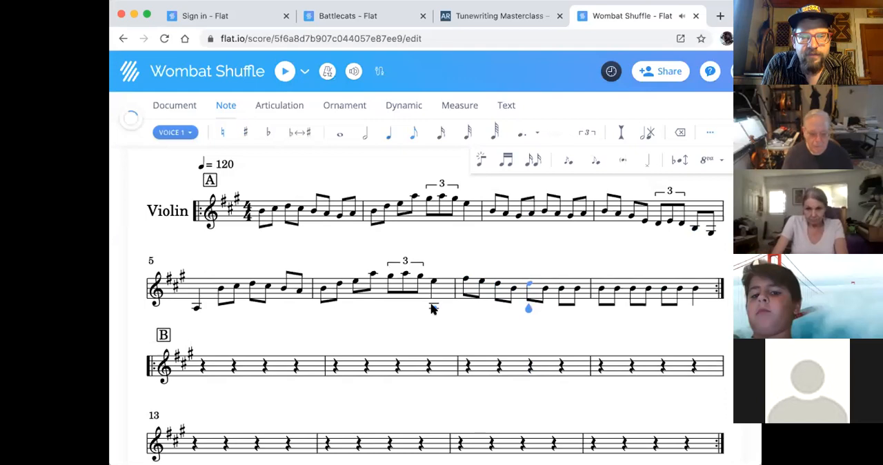
key("Right")
key("Right")
key("Up")
key("Right")
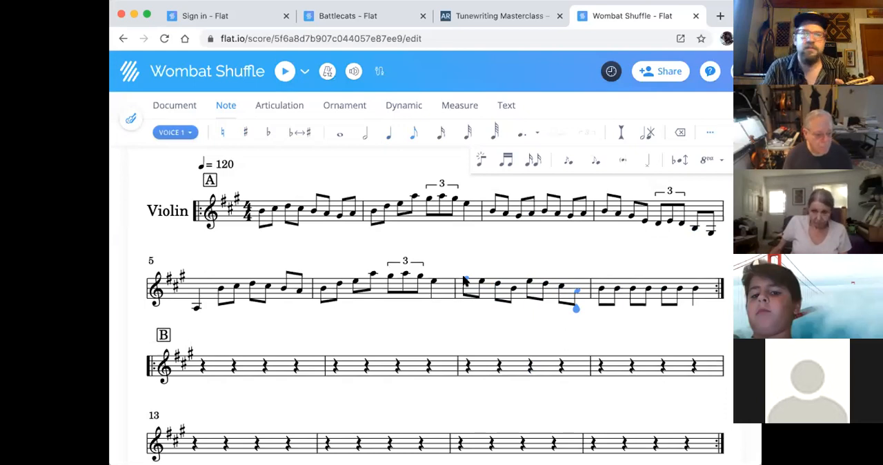
- Copy the last four eighth notes of measure 7 to the start of measure 8 and vary them to D, C, B and A
left_click(528, 275, "shift")
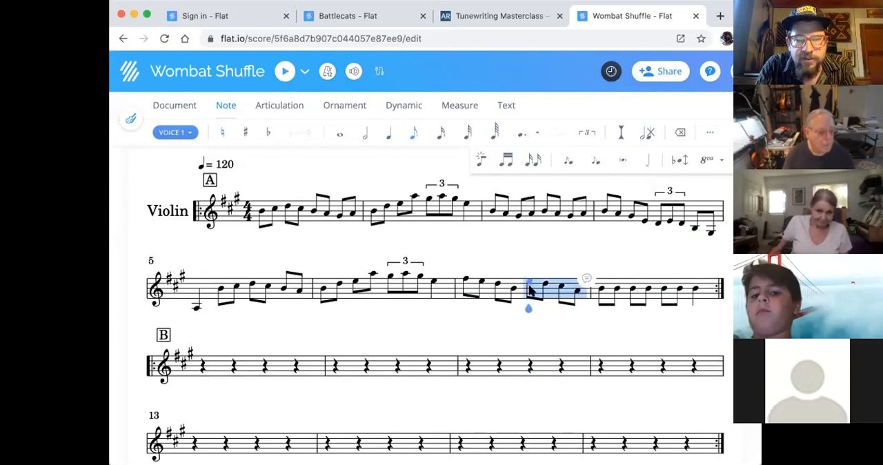
left_click(599, 290)
key("super+v")
left_click(598, 285)
left_click(647, 293, "shift")
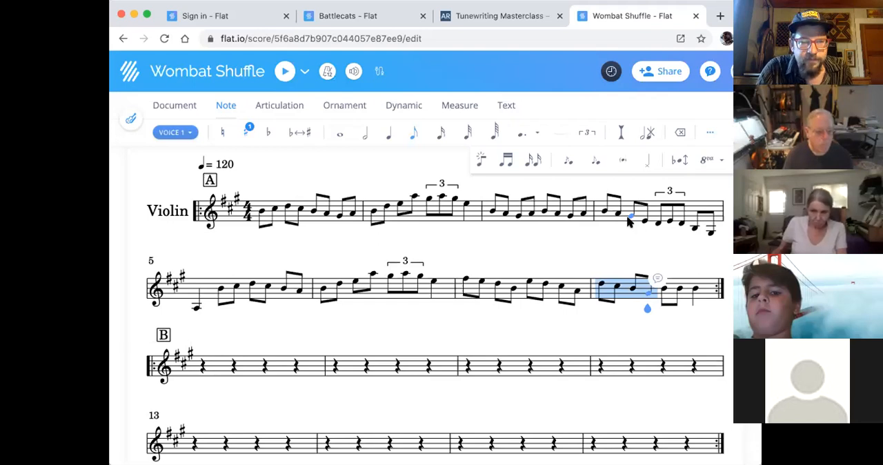
key("Escape")
key("Up")
- Lower the fifth and sixth eighth notes of measure 8 to G and E
left_click(666, 290)
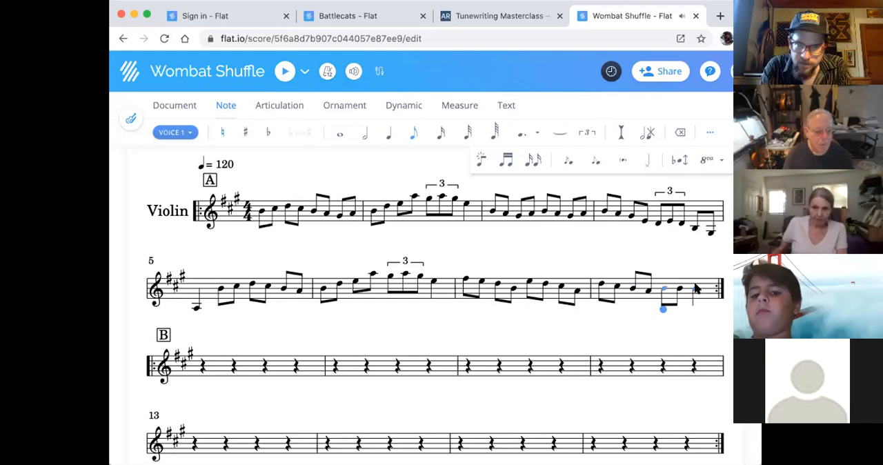
key("Down")
key("Down")
key("Right")
key("Down")
key("Down")
key("Down")
key("Down")
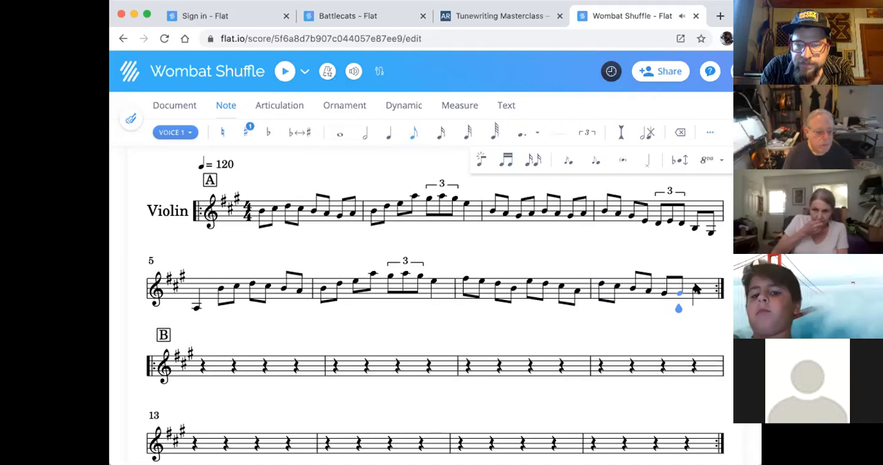
- Replace the final quarter note of measure 8 with eighth notes D and F
left_click(695, 291)
left_click(413, 133)
key("Down")
key("Down")
key("Right")
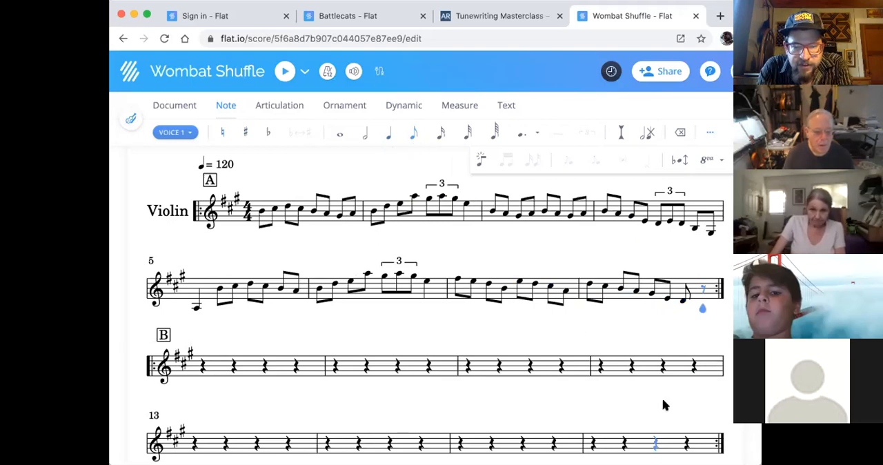
key("f")
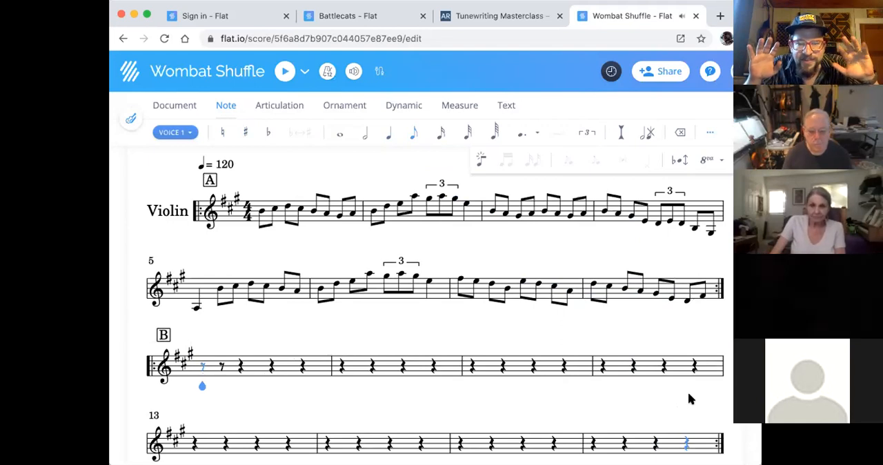
- Enter quarter notes G, E and A from the first beat of measure 11 in the B section
left_click(469, 379)
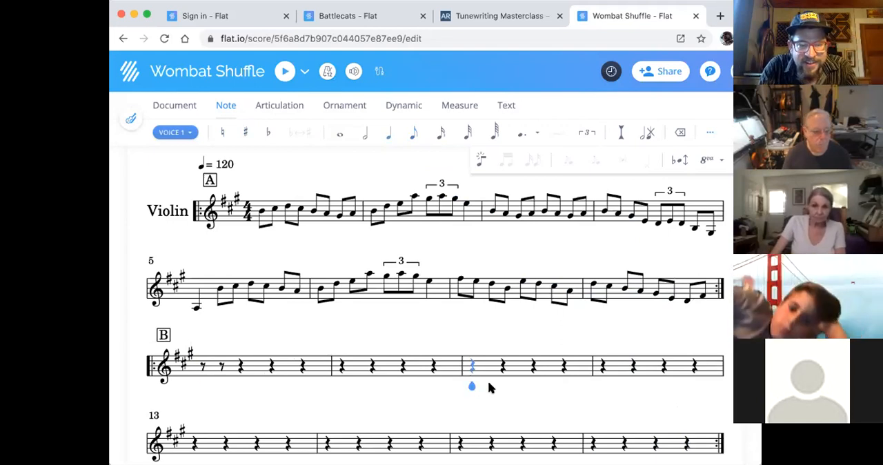
key("g")
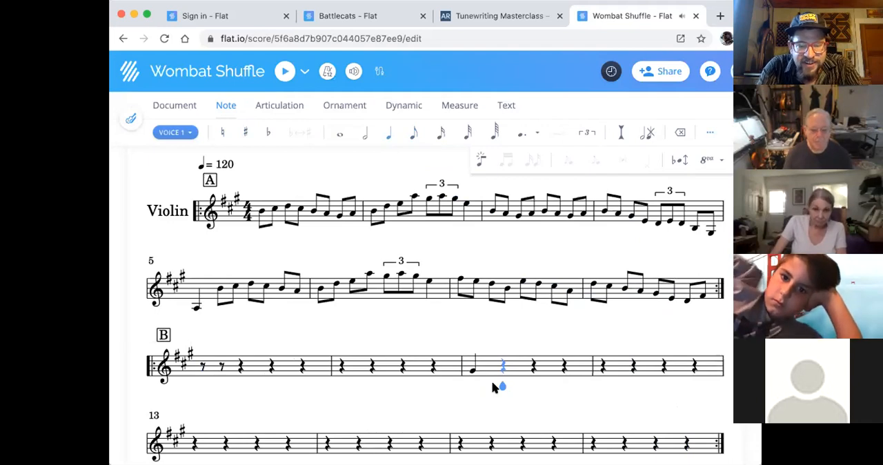
key("e")
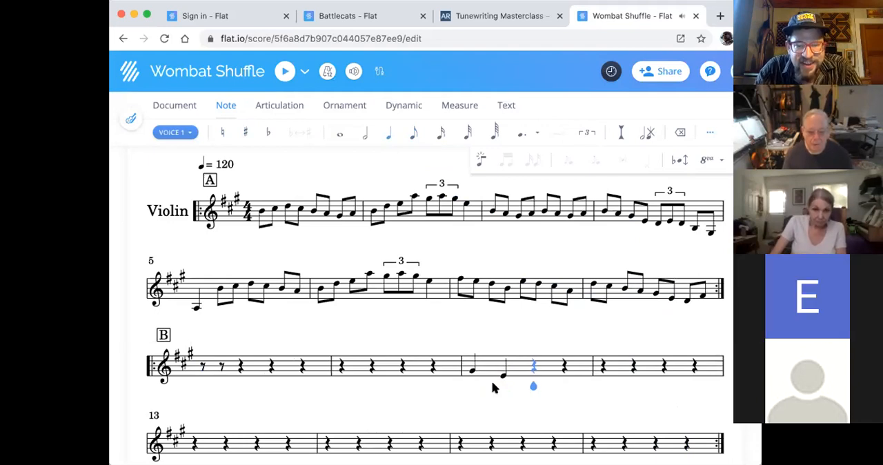
key("a")
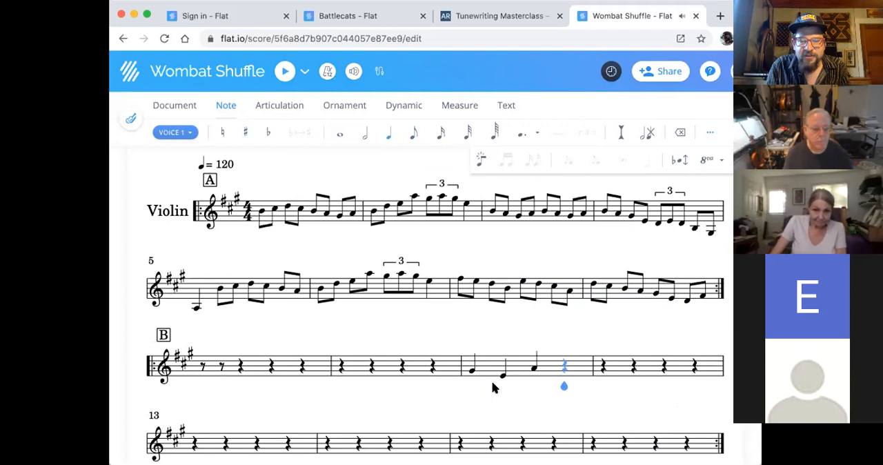
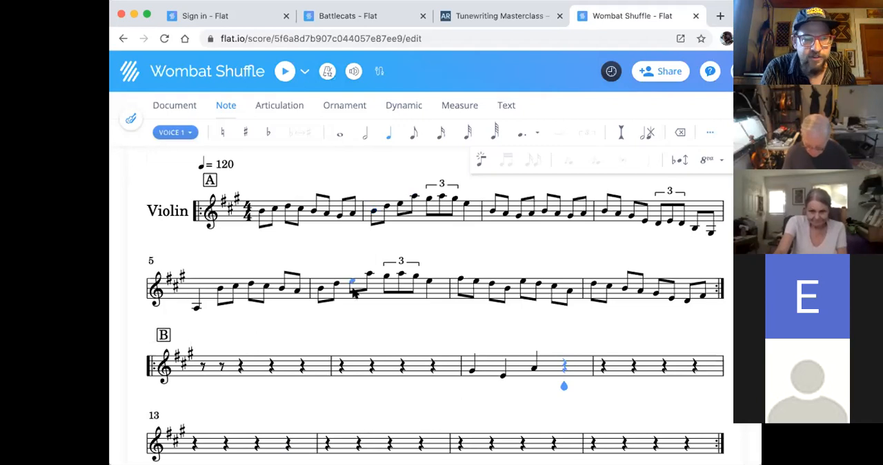
- Copy measures 7 and 8 of the A section into measures 15 and 16 at the end of the B section
scroll(353, 293, "up", 2)
scroll(352, 293, "down", 3)
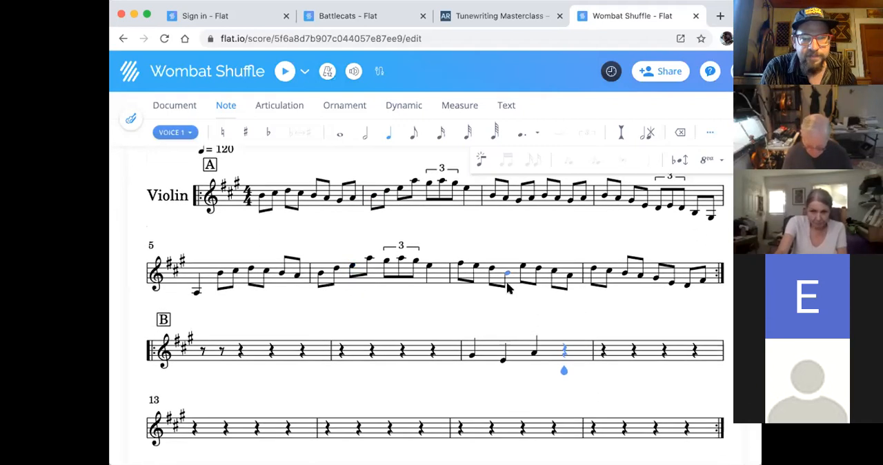
left_click(461, 265)
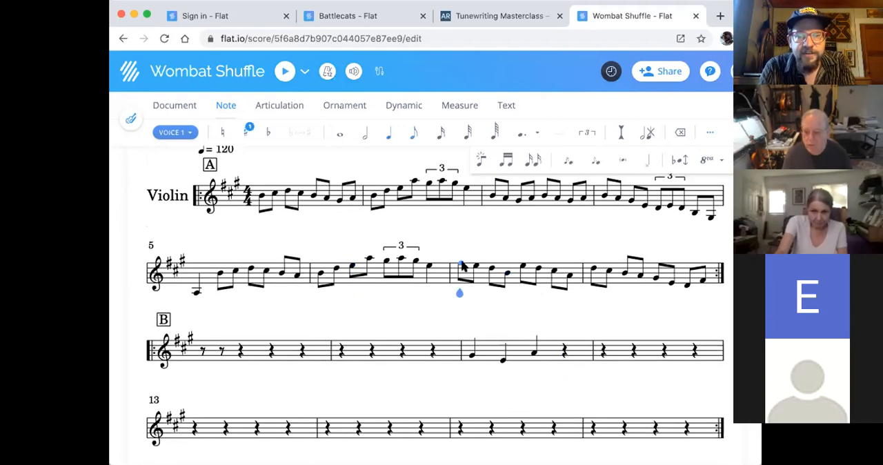
left_click(700, 284, "shift")
left_click(461, 425)
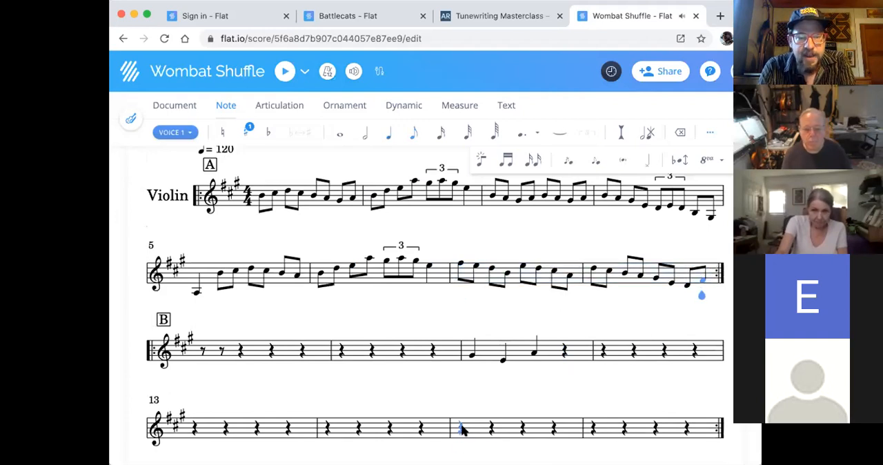
key("super+v")
scroll(349, 331, "up", 4)
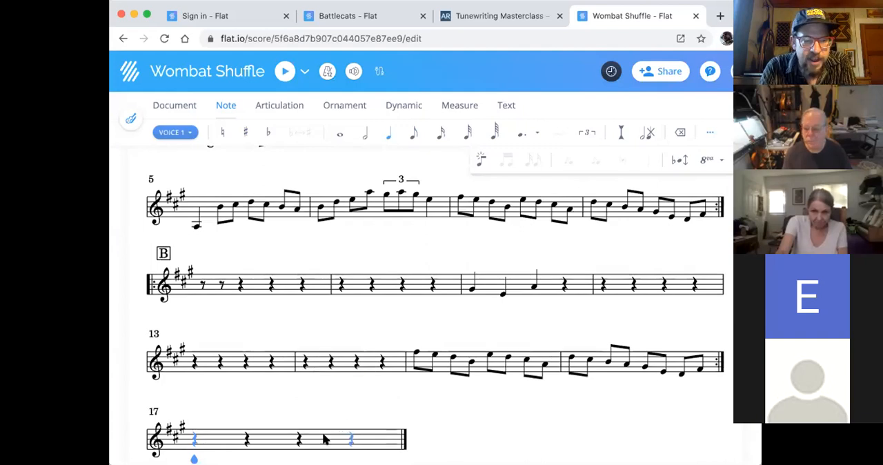
- Delete the extra empty measure 17 after the B section's closing repeat
left_click(451, 105)
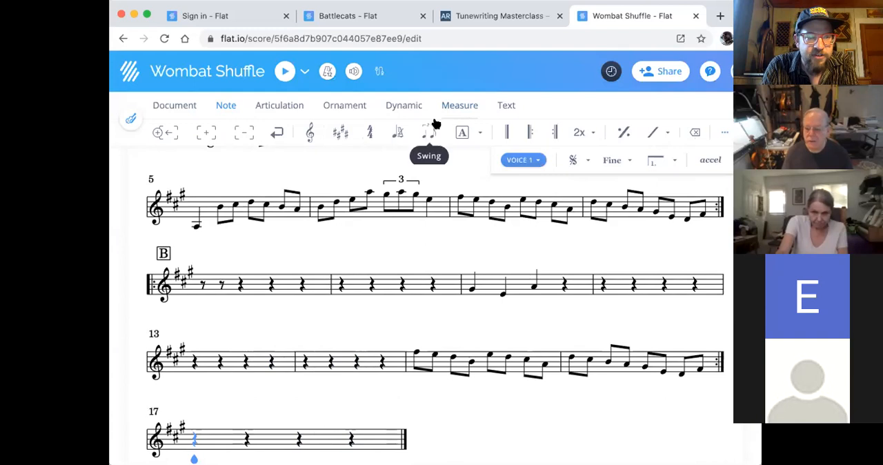
left_click(350, 439)
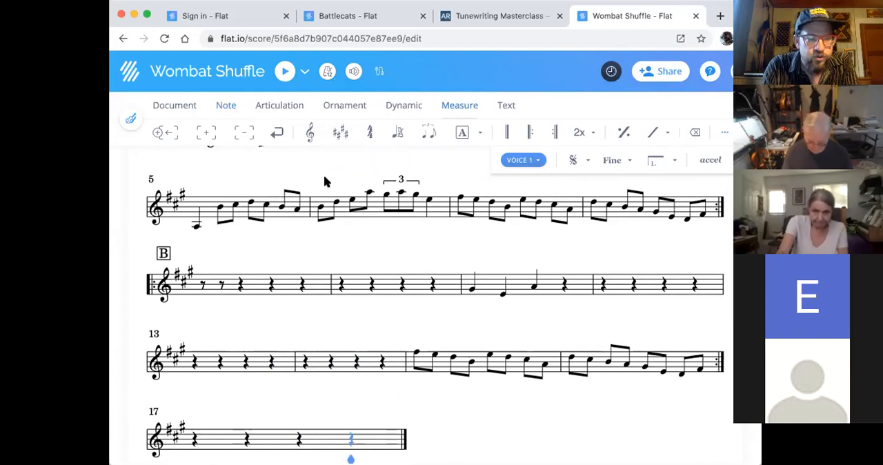
left_click(241, 136)
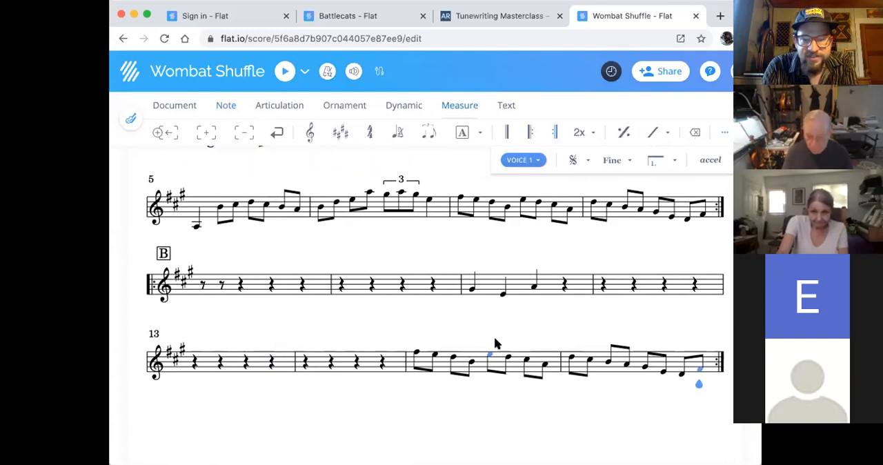
- Look through the dynamic, ornament, articulation, note and measure tools with the fifth to seventh eighth notes of measure 7 selected
scroll(500, 353, "up", 2)
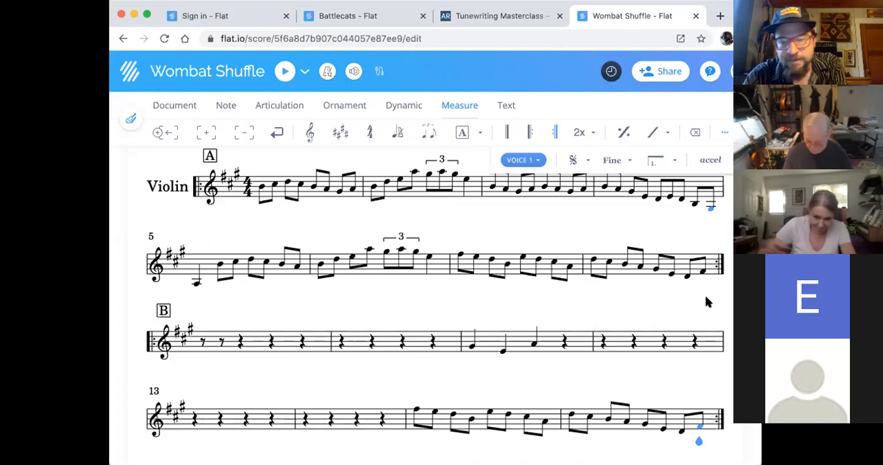
scroll(558, 338, "up", 2)
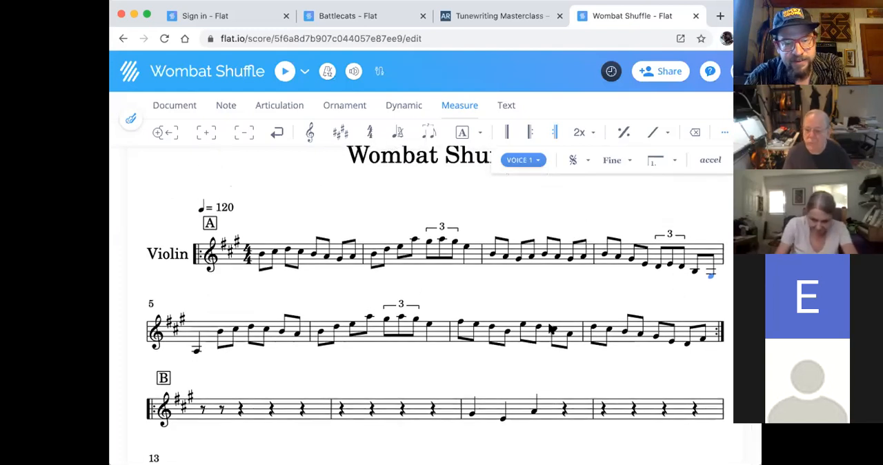
scroll(527, 331, "down", 3)
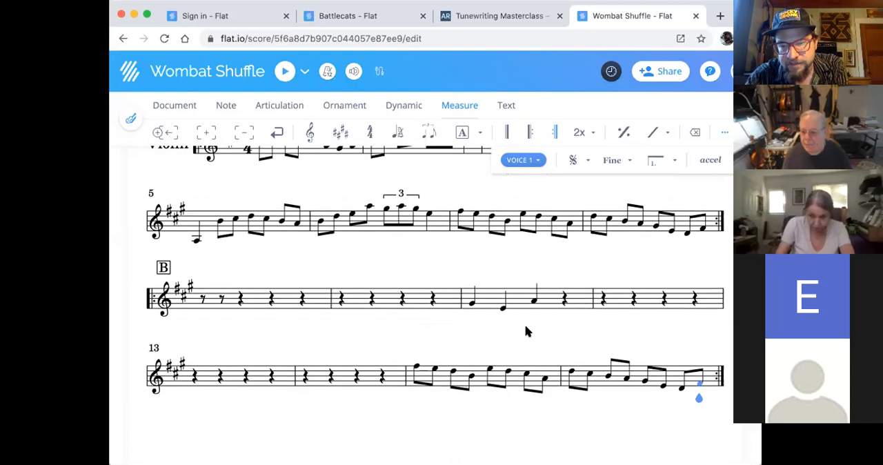
left_click(396, 104)
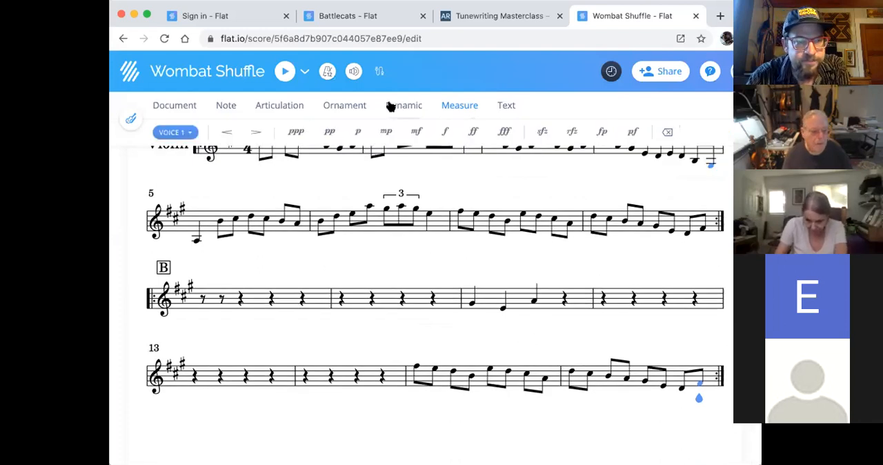
left_click_drag(522, 219, 555, 221)
left_click(340, 105)
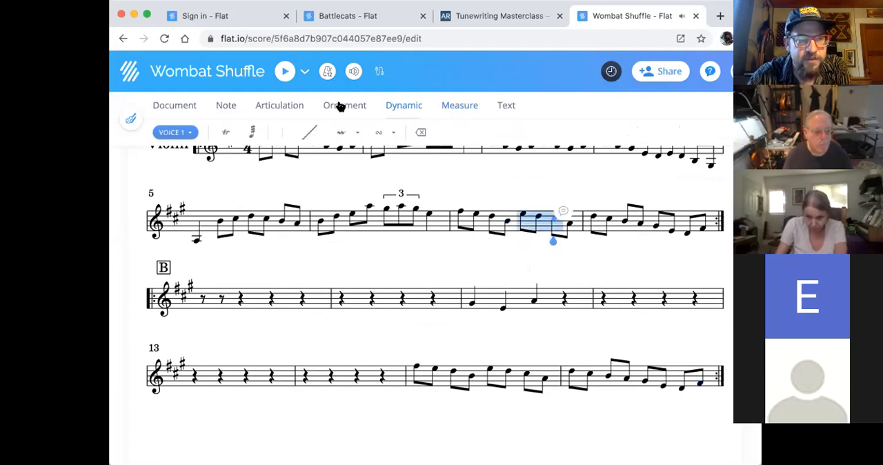
left_click(297, 105)
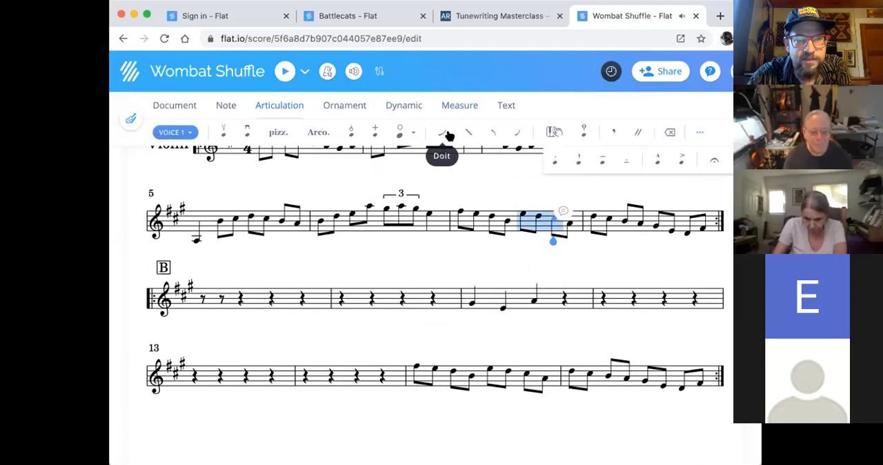
left_click(221, 104)
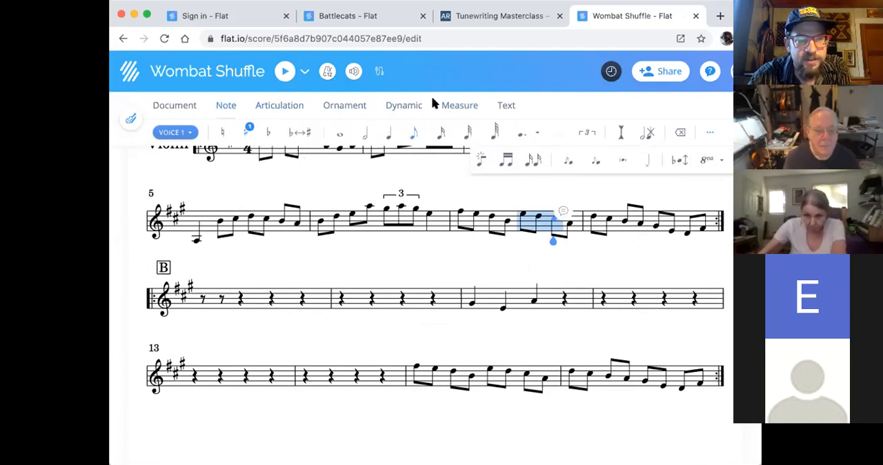
left_click(445, 104)
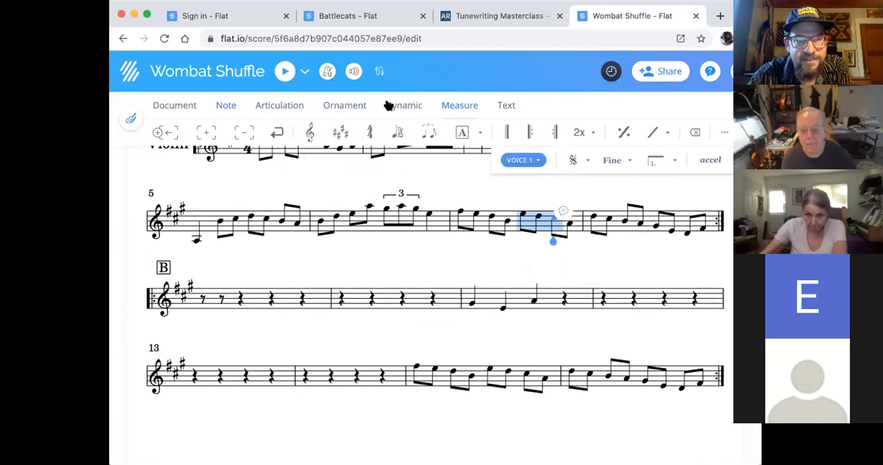
left_click(390, 105)
left_click(340, 104)
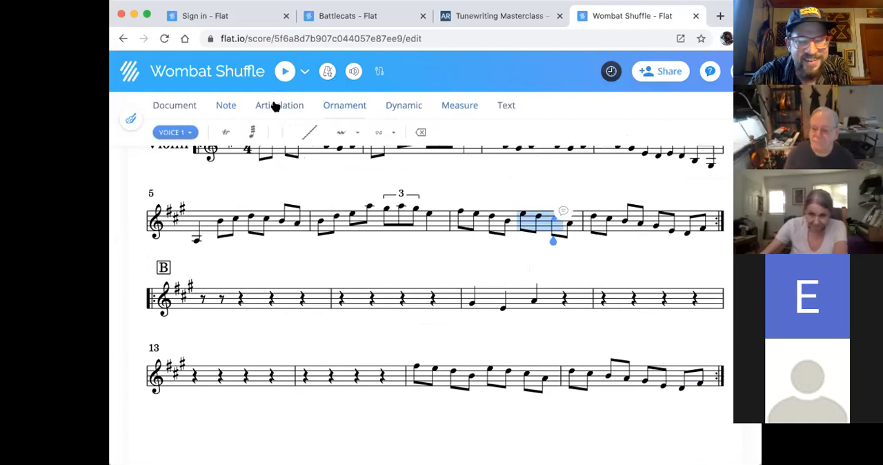
left_click(276, 104)
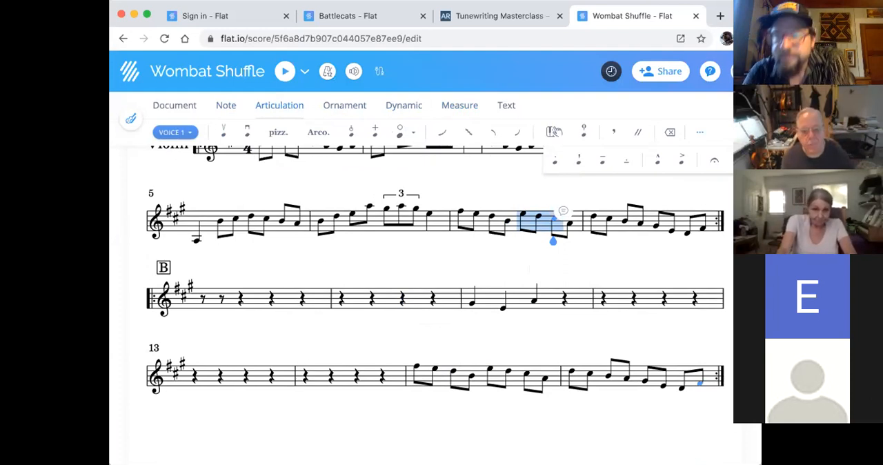
left_click(516, 257)
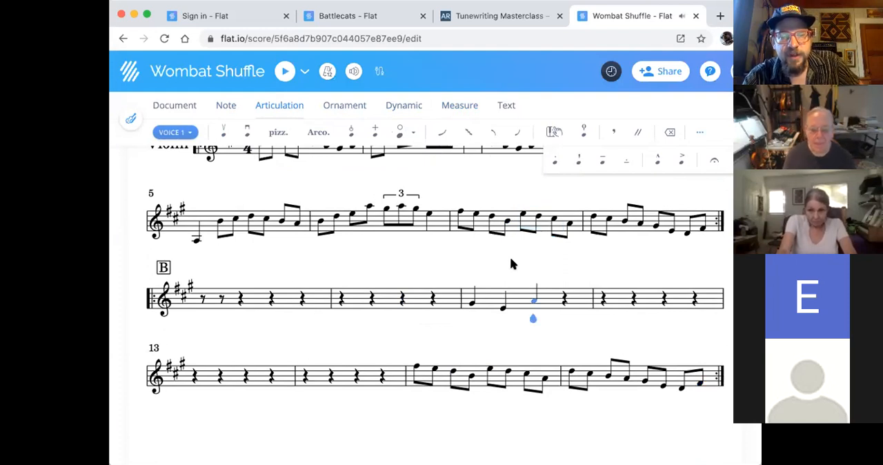
- Add a Viola from the Strings group as a second instrument in the score
scroll(406, 273, "up", 2)
scroll(406, 273, "up", 4)
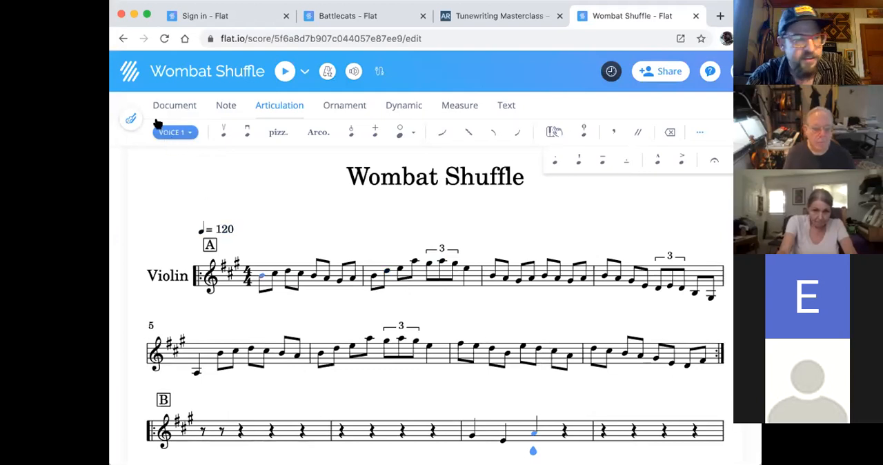
left_click(130, 120)
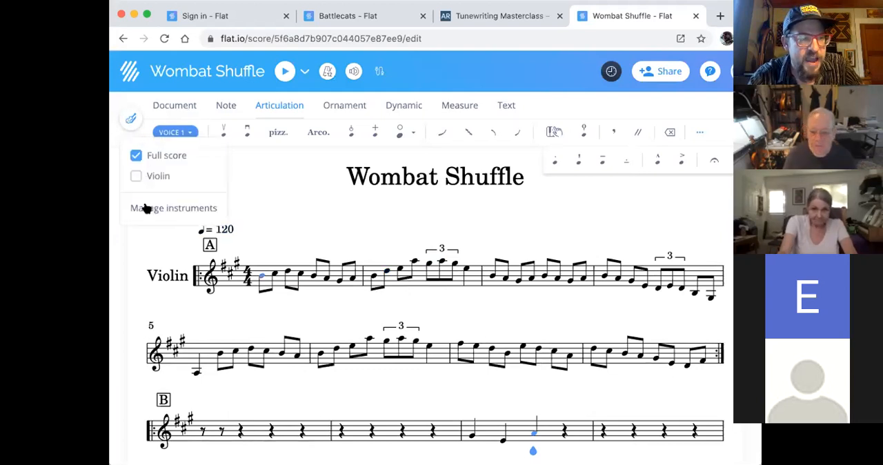
left_click(128, 119)
left_click(129, 121)
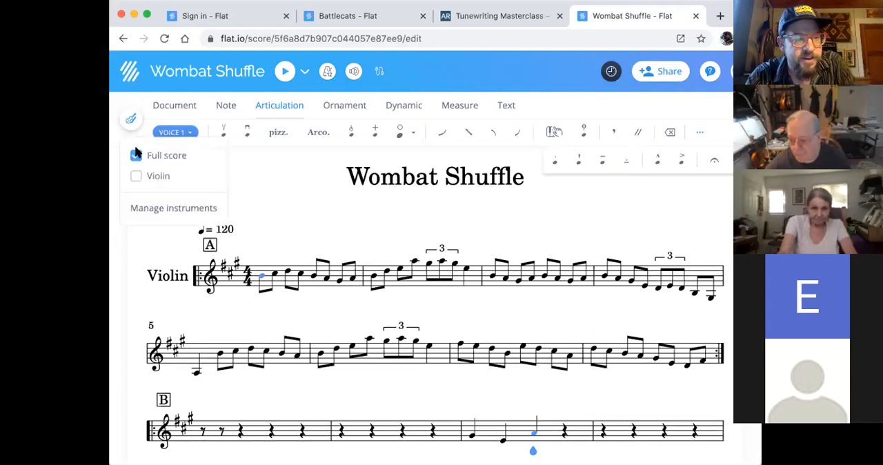
left_click(155, 207)
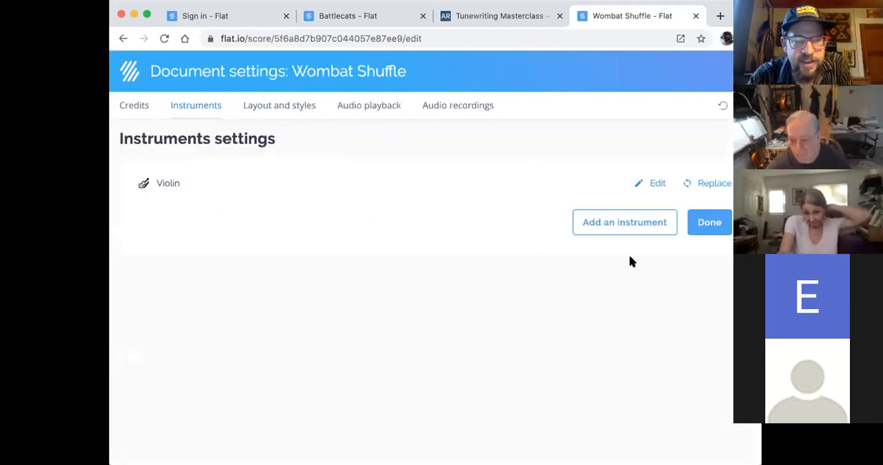
left_click(626, 231)
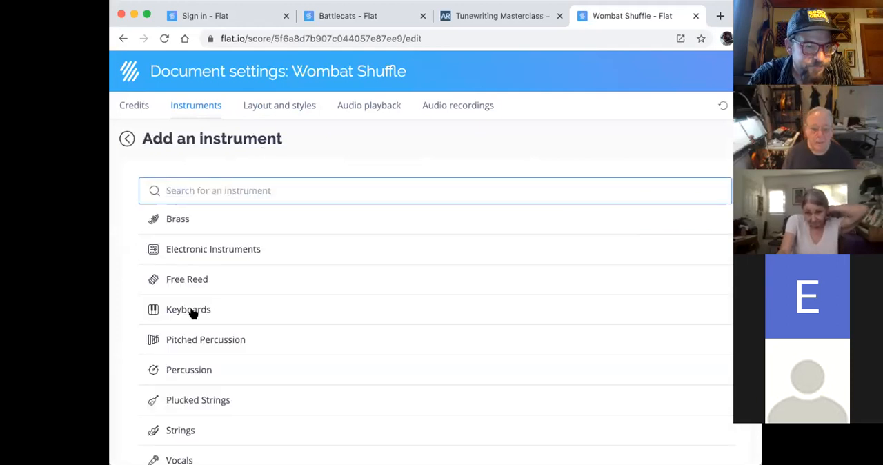
scroll(207, 345, "down", 2)
left_click(181, 349)
scroll(206, 335, "down", 2)
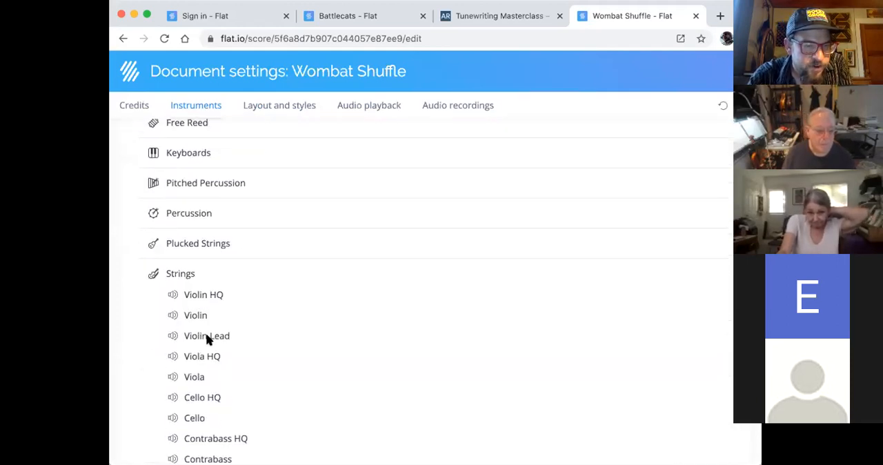
left_click(187, 373)
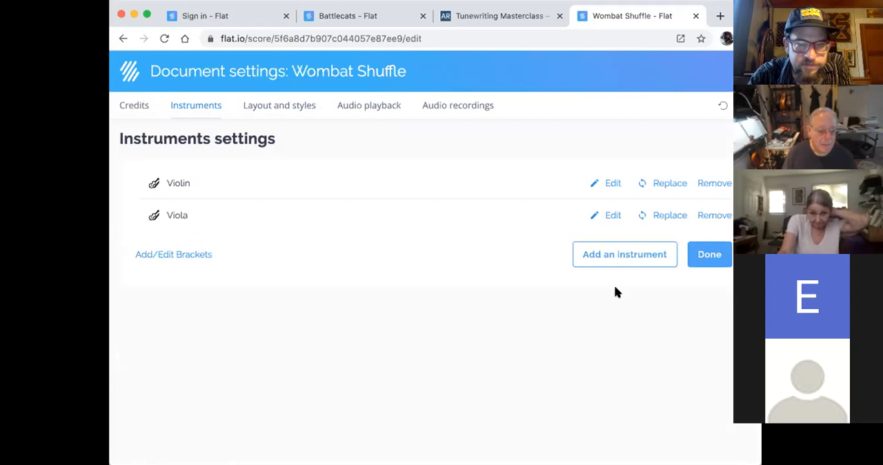
left_click(710, 255)
- Copy the violin's whole A section, measures 1 to 8, onto the viola staff starting at measure 1
scroll(519, 280, "up", 2)
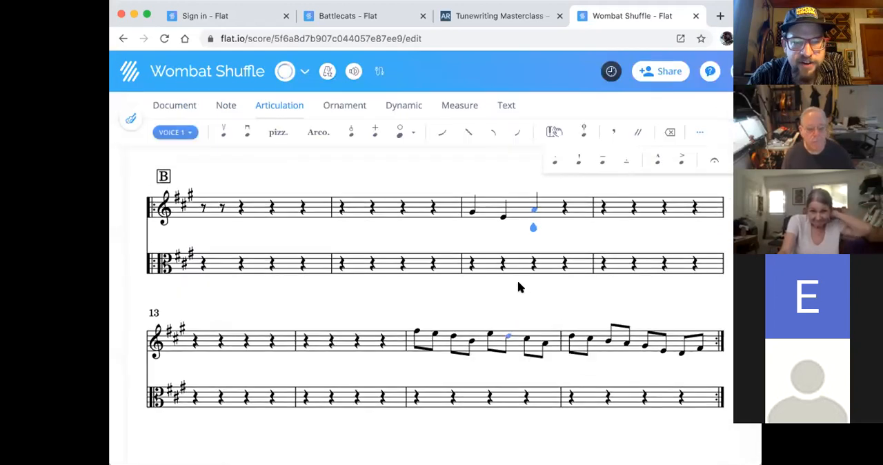
scroll(519, 283, "up", 5)
scroll(519, 282, "down", 1)
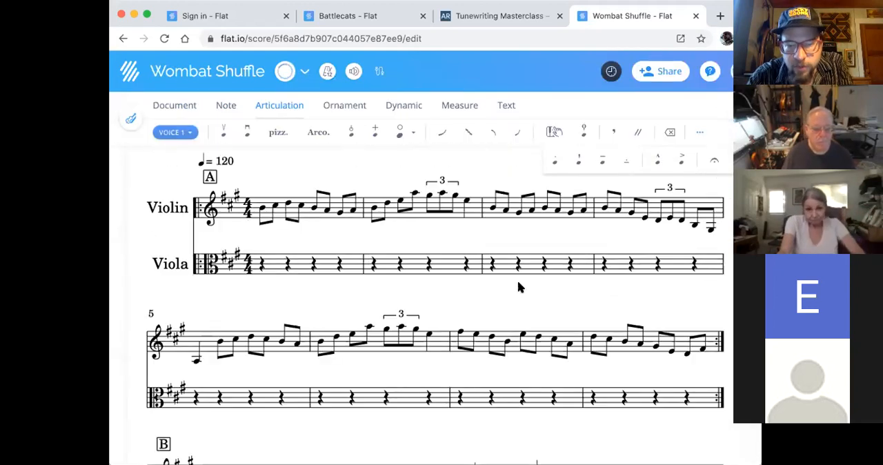
scroll(519, 286, "up", 1)
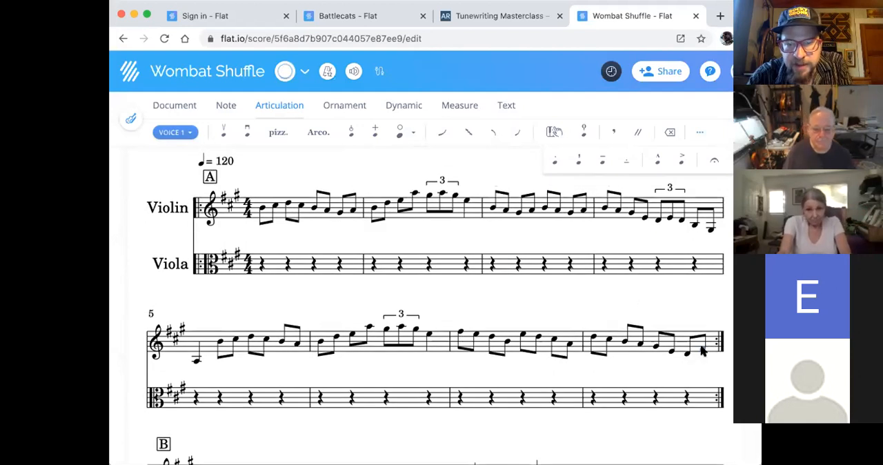
left_click(696, 353)
left_click(260, 210, "shift")
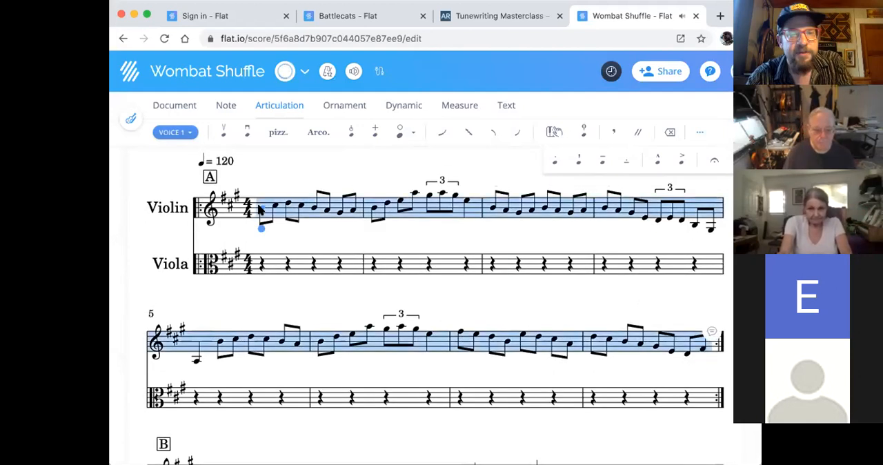
left_click(261, 263)
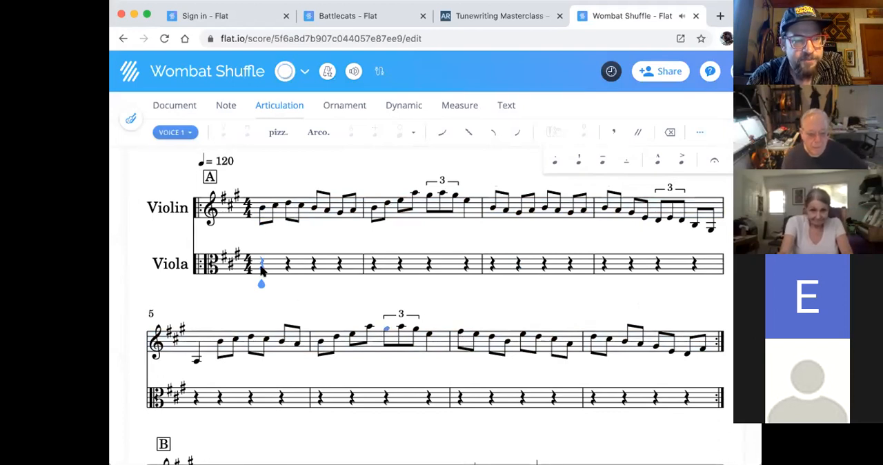
key("super+v")
scroll(297, 295, "up", 5)
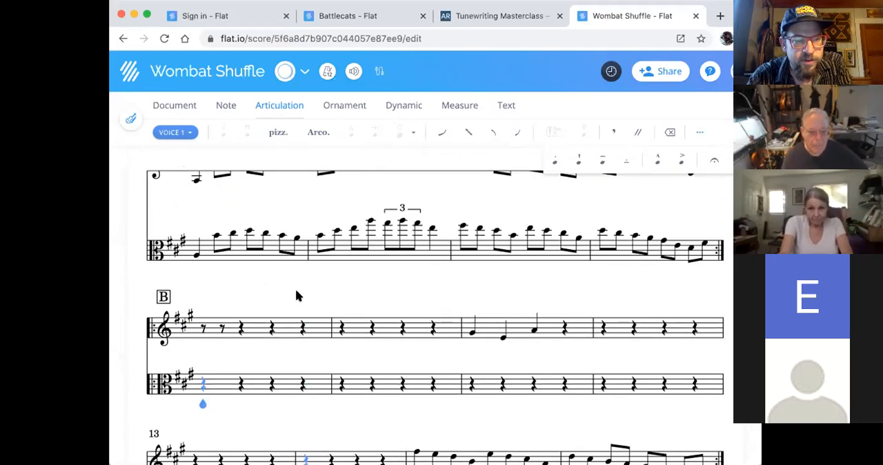
scroll(352, 293, "up", 3)
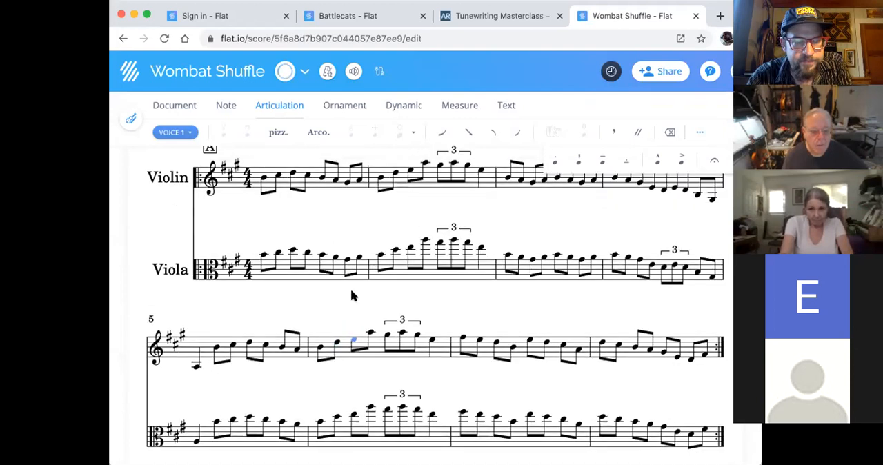
scroll(353, 295, "down", 2)
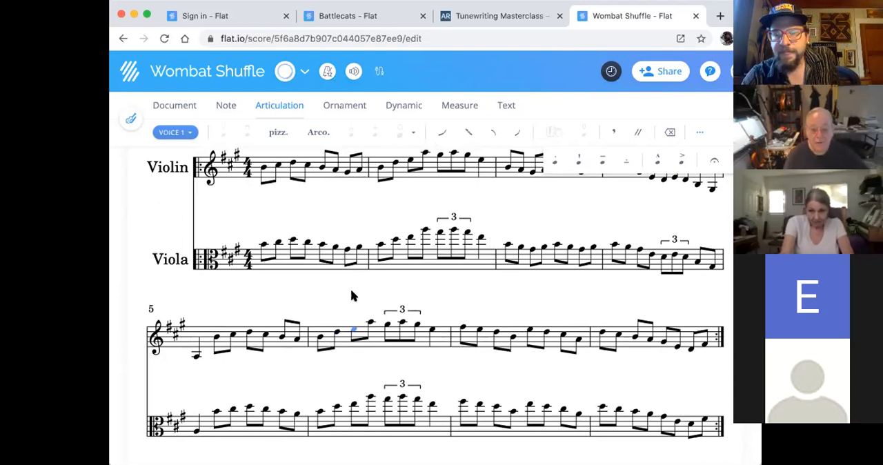
left_click(389, 324)
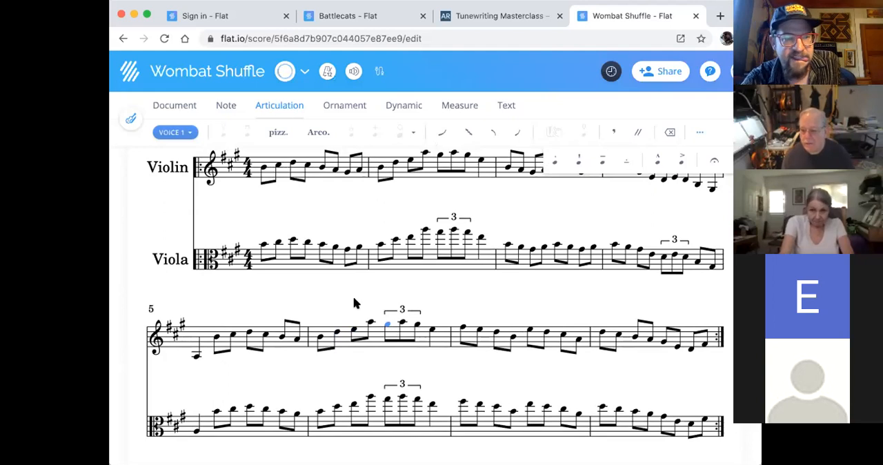
key("Left")
scroll(353, 303, "up", 1)
left_click(449, 326)
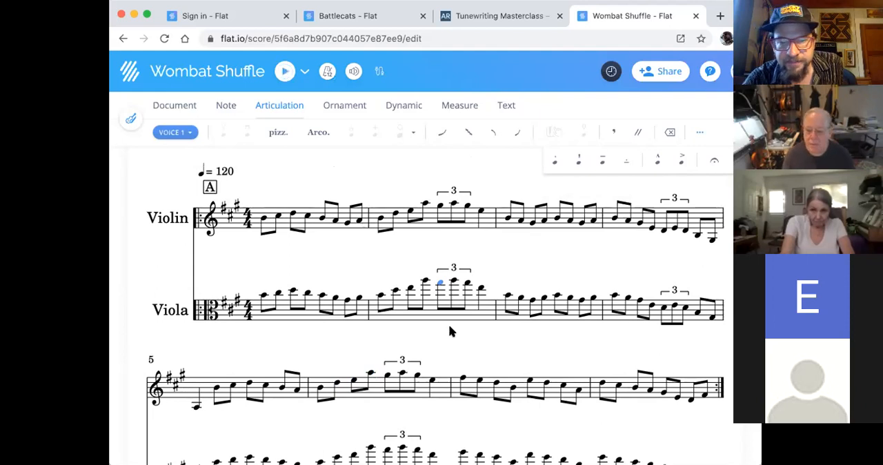
scroll(449, 327, "down", 3)
scroll(449, 331, "down", 2)
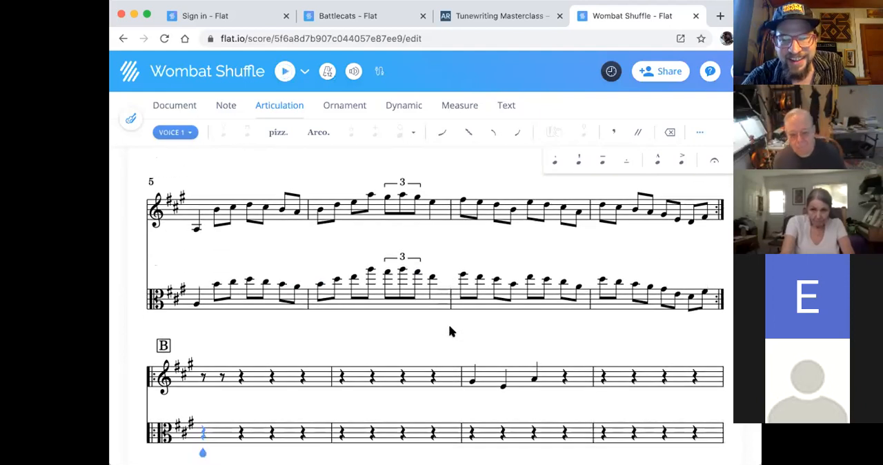
scroll(449, 332, "up", 4)
scroll(541, 191, "down", 1)
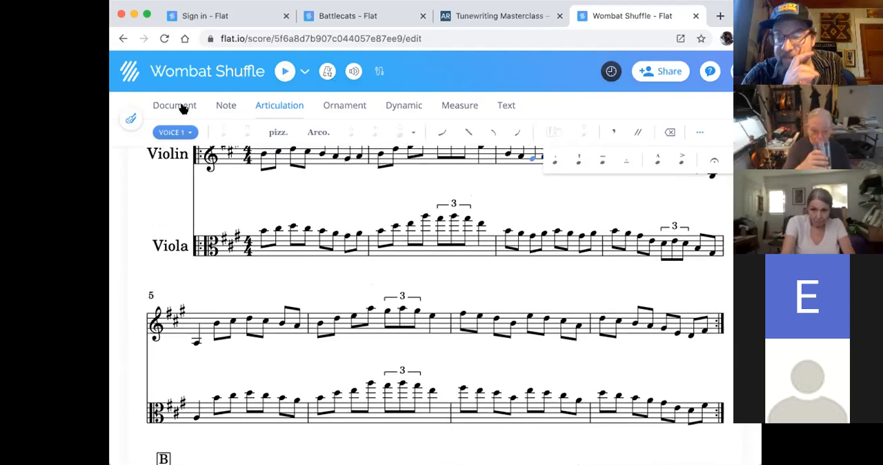
left_click(303, 174)
left_click(264, 153)
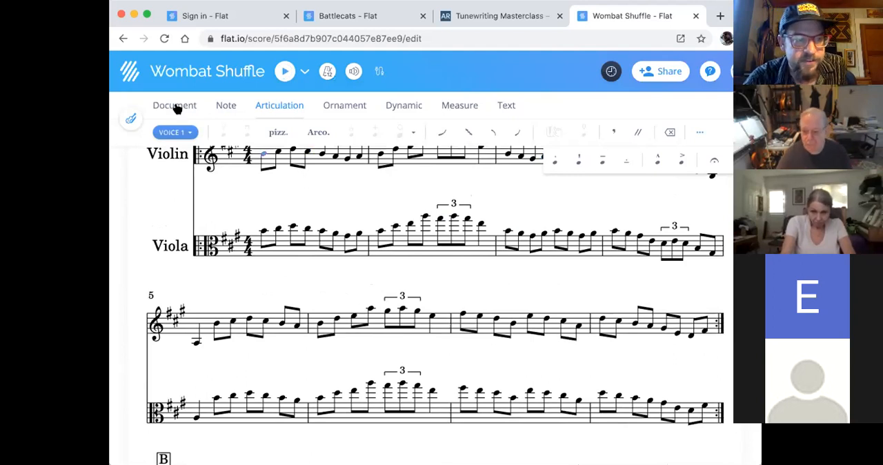
- Display only the violin part instead of the full score
left_click(130, 116)
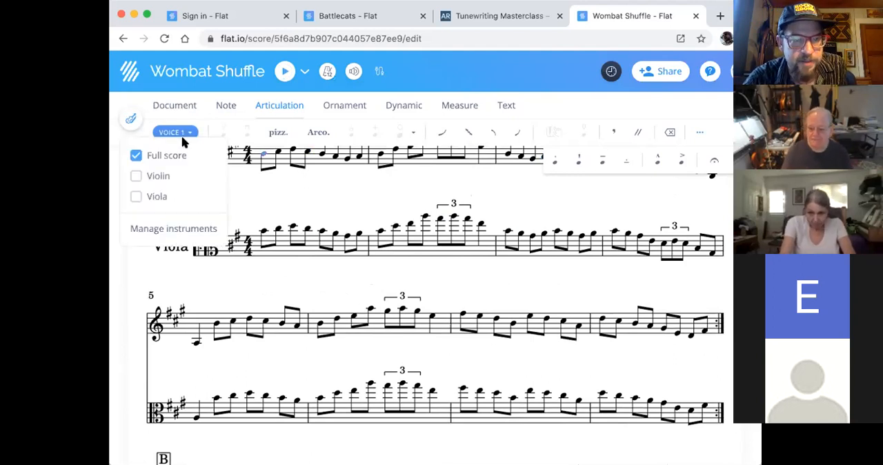
left_click(132, 176)
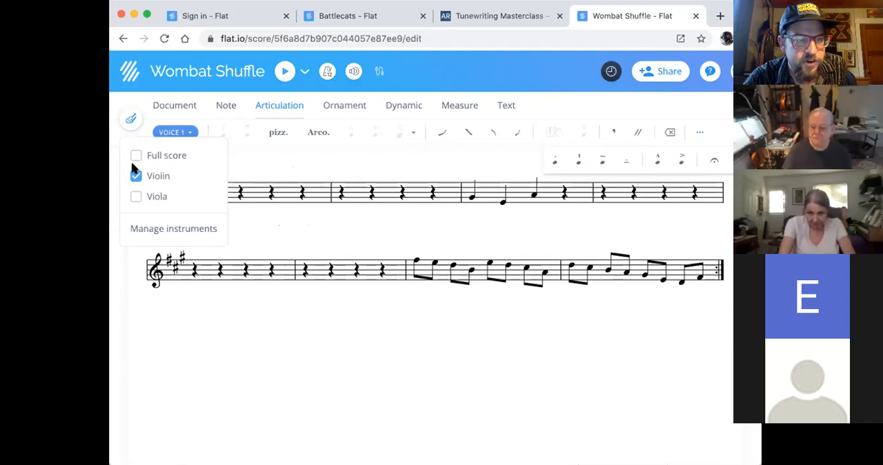
left_click(130, 120)
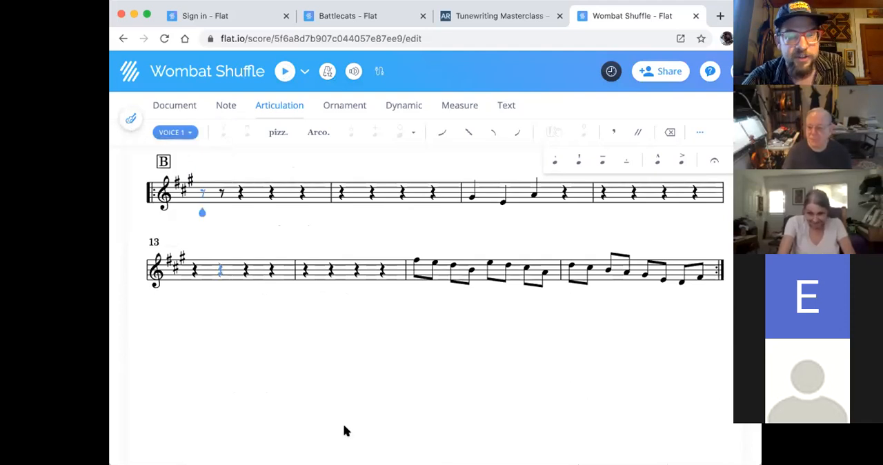
- Switch the display back to the full score and return to showing the violin part alone
scroll(343, 423, "up", 3)
left_click(129, 120)
left_click(135, 155)
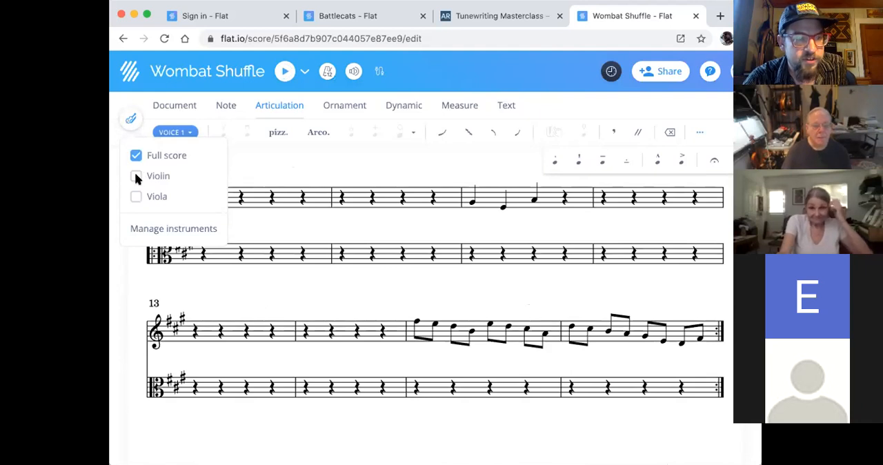
left_click(135, 175)
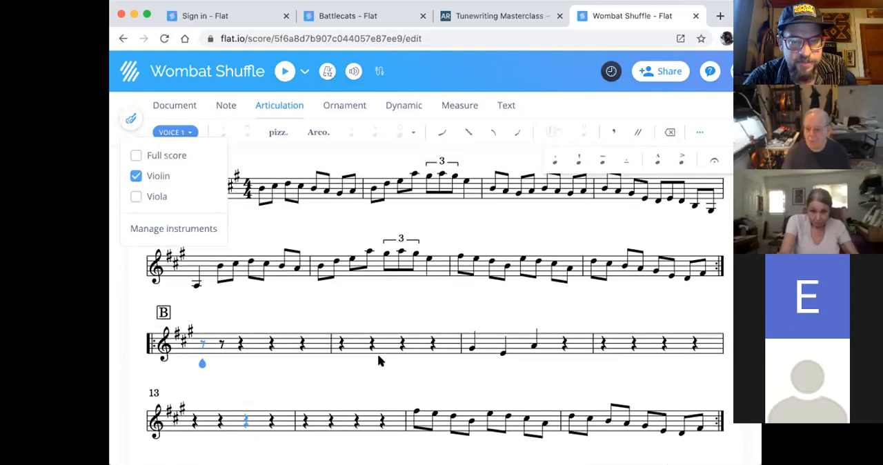
- Select the whole of measure 11 in the violin's B section, from its first note through the final rest
scroll(348, 316, "down", 2)
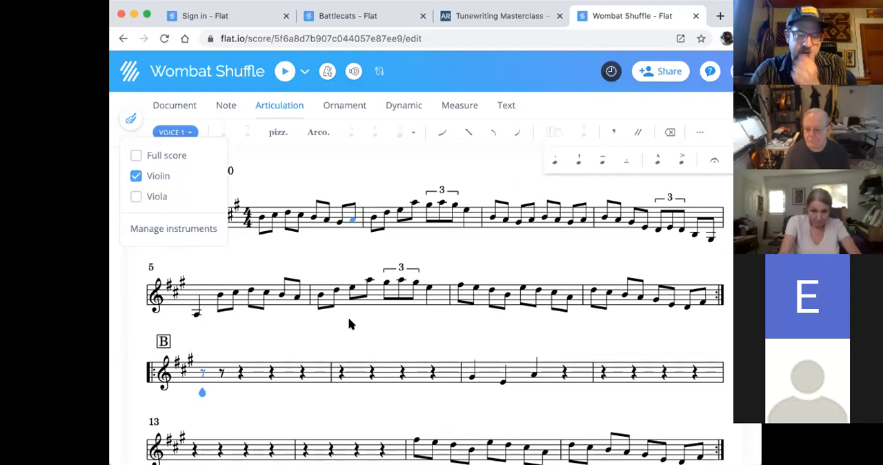
left_click(476, 310)
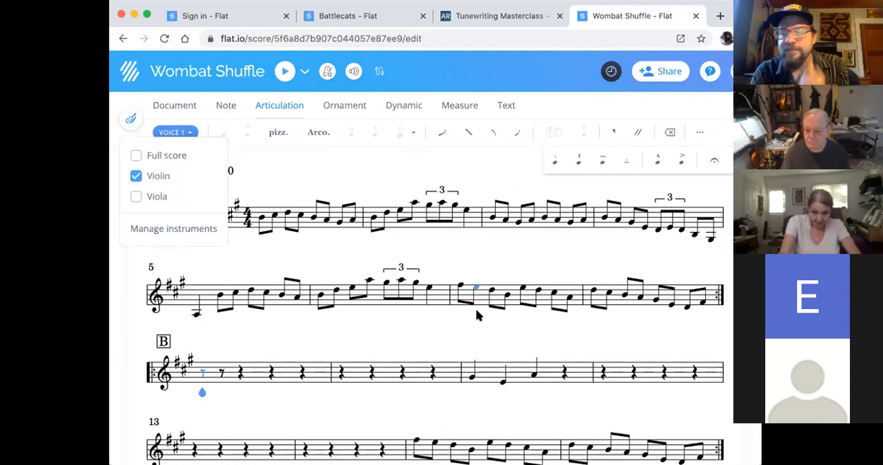
left_click(473, 377)
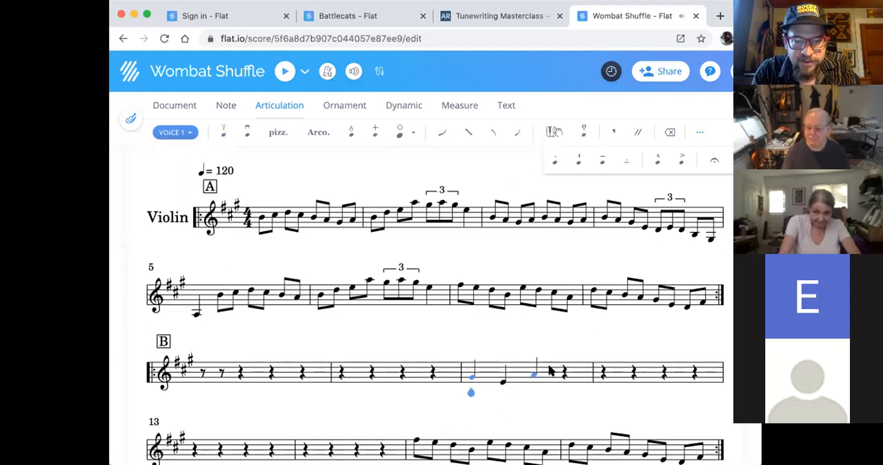
left_click(564, 373, "shift")
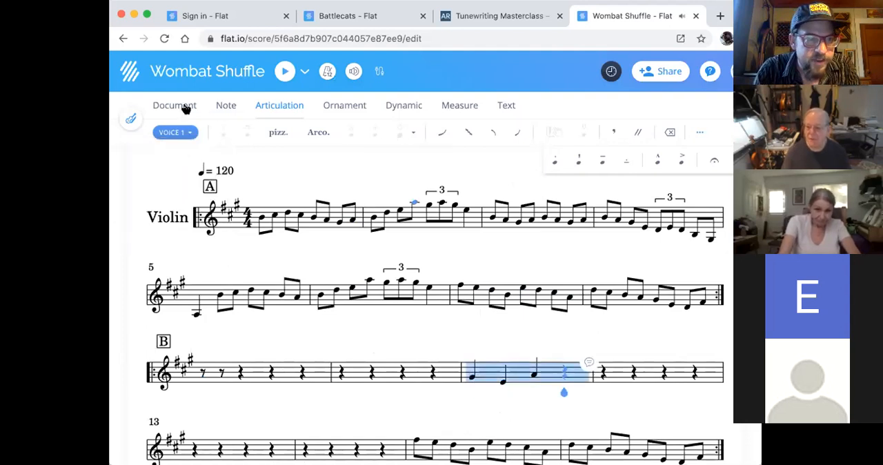
- Look through the keyboard shortcuts list for adding notes, note duration, tuplets, audio, cursor and user interface commands
left_click(184, 108)
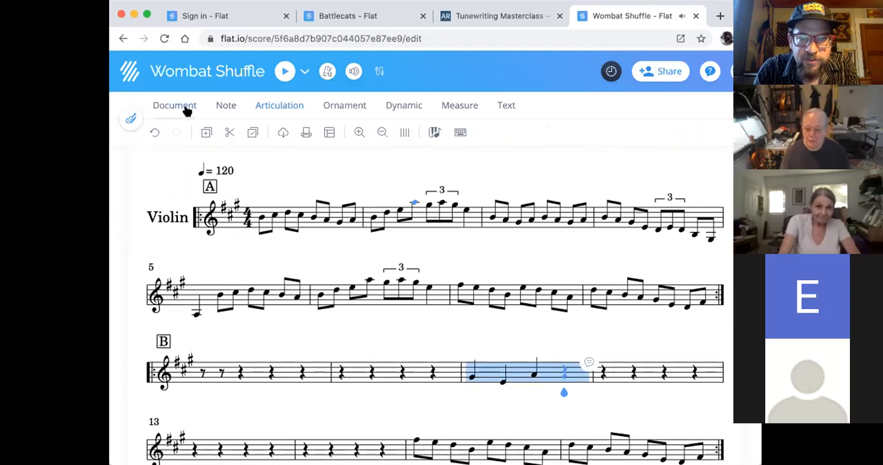
left_click(460, 133)
scroll(438, 207, "down", 5)
scroll(436, 201, "down", 10)
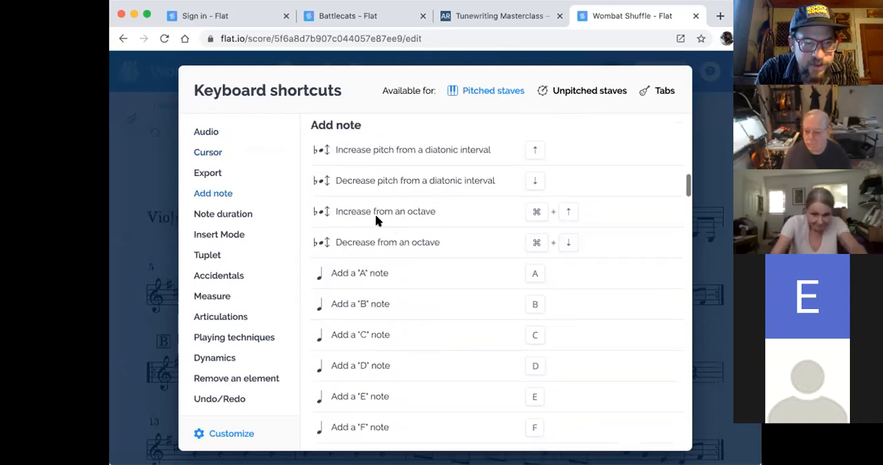
scroll(350, 218, "up", 1)
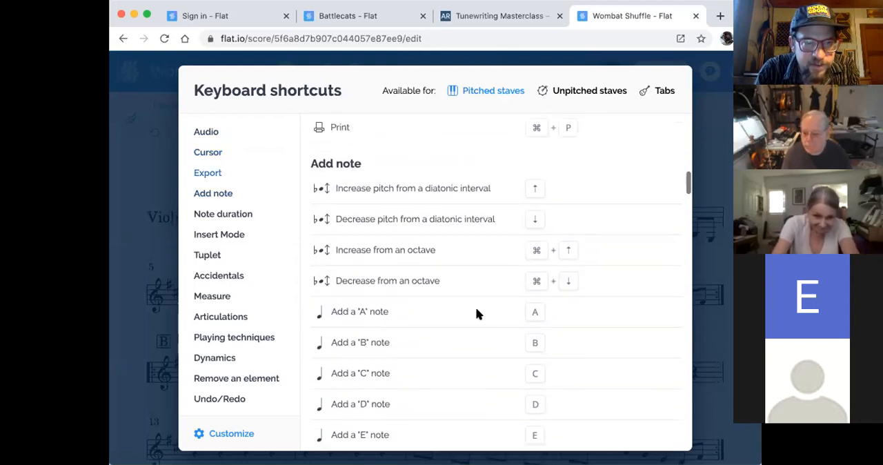
scroll(475, 308, "down", 10)
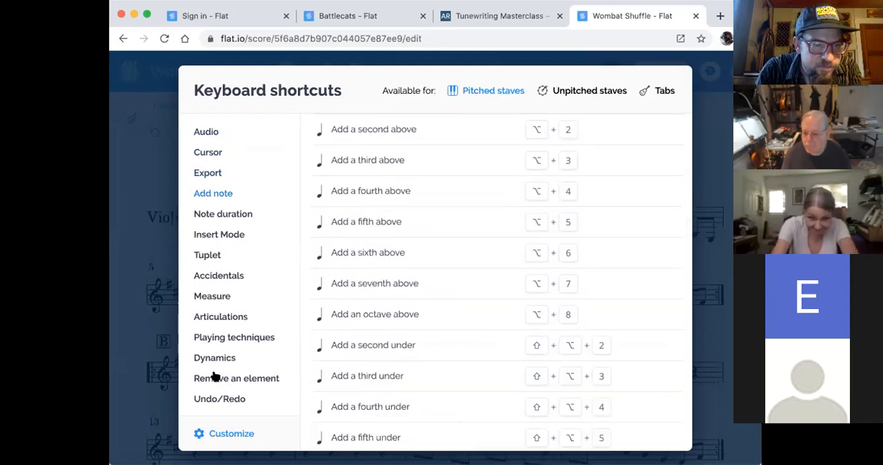
left_click(211, 216)
left_click(210, 253)
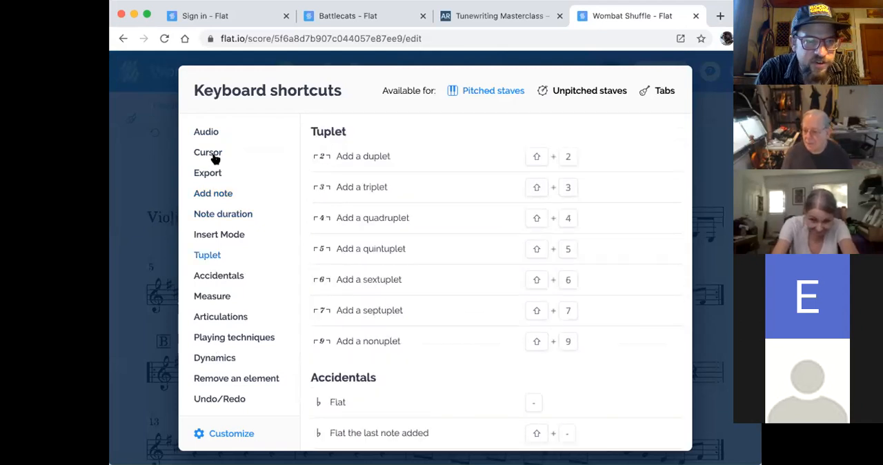
left_click(208, 133)
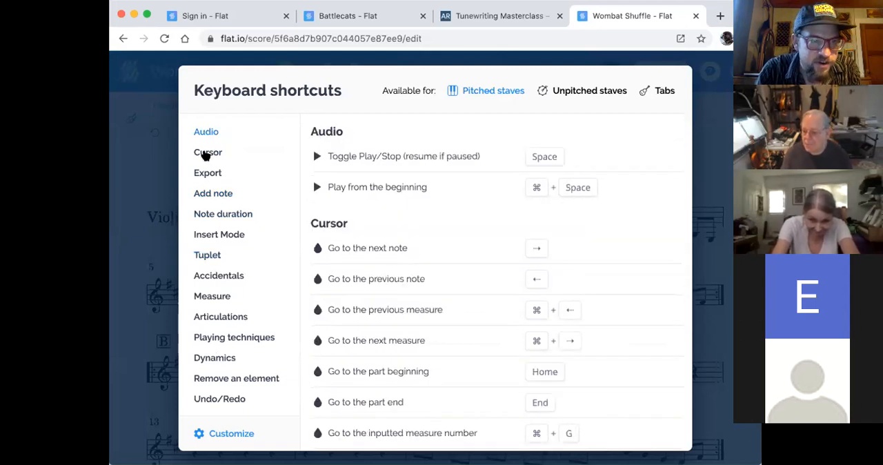
left_click(206, 153)
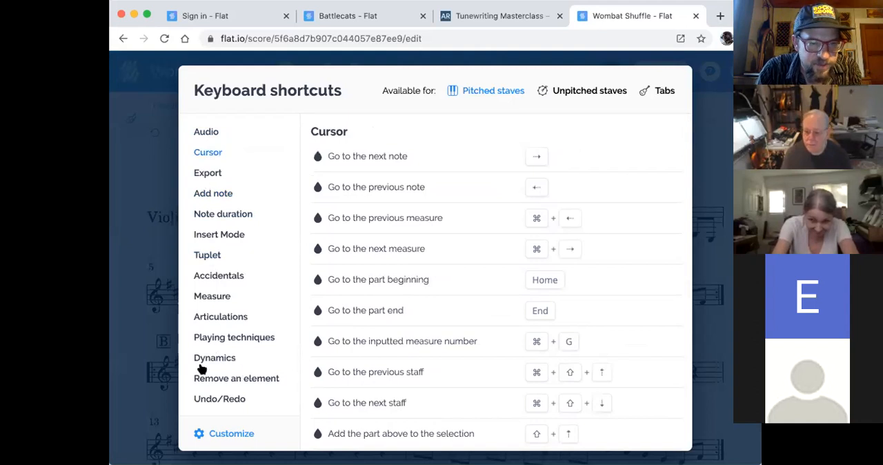
scroll(228, 392, "down", 1)
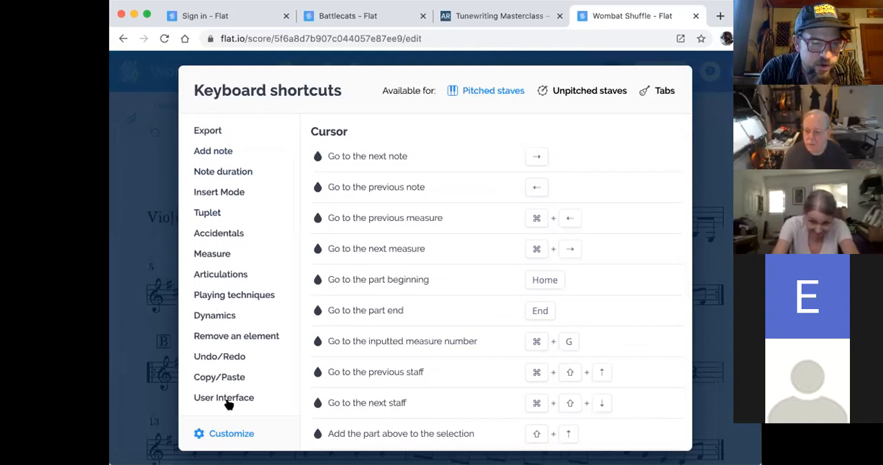
left_click(227, 400)
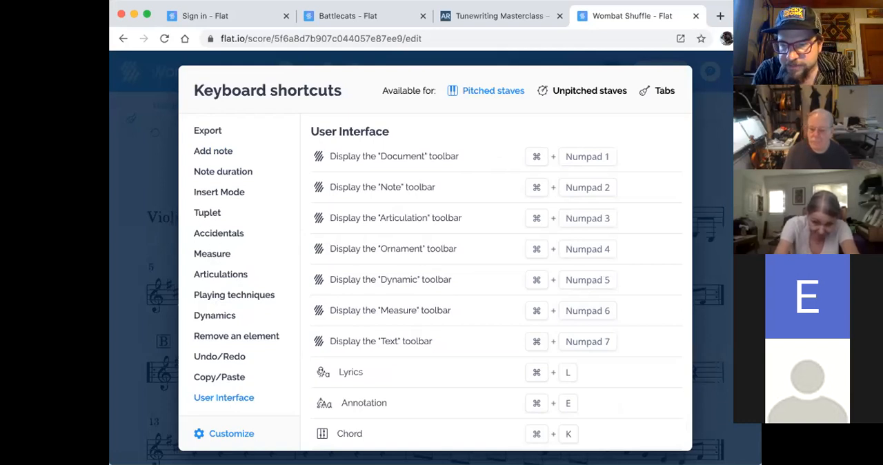
key("Escape")
- Shift the three selected notes of measure 11 up a fifth diatonically, to D, B and E
key("Up")
key("Up")
key("Up")
key("Up")
key("Up")
key("Up")
key("Up")
key("Up")
key("Up")
key("Up")
key("Up")
key("Up")
key("Down")
key("Down")
key("Down")
key("Down")
key("Down")
key("Down")
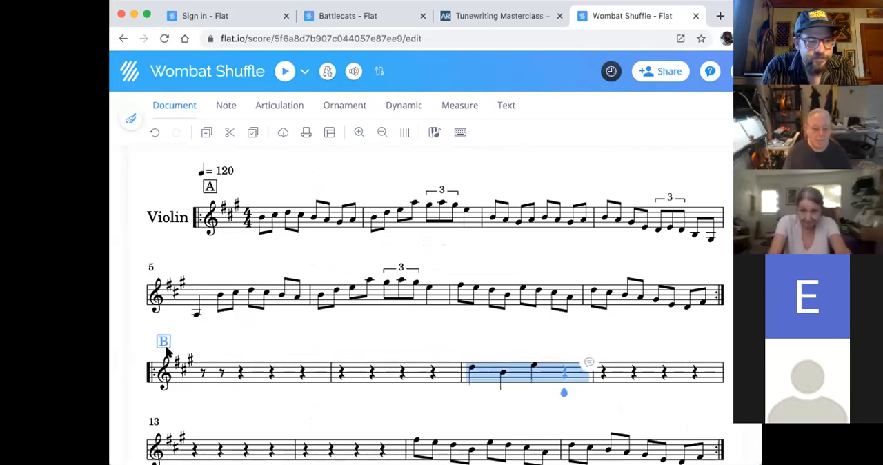
left_click(230, 382)
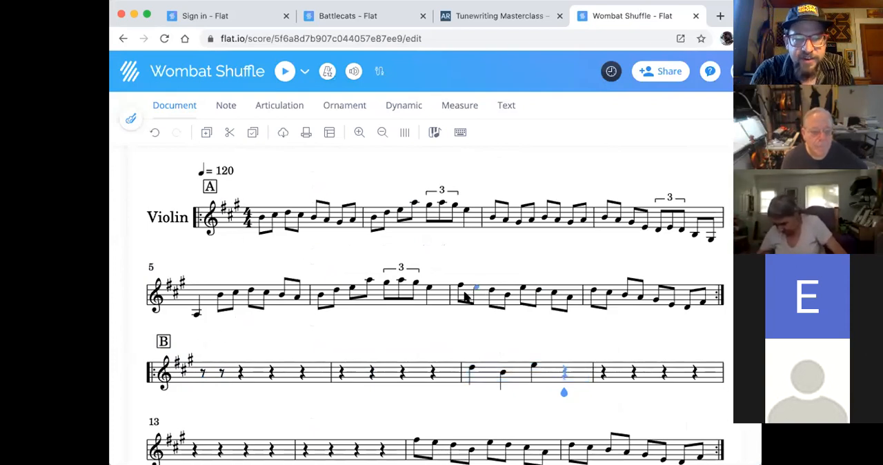
- Add a flat to the second note, B, of measure 11
left_click(502, 374)
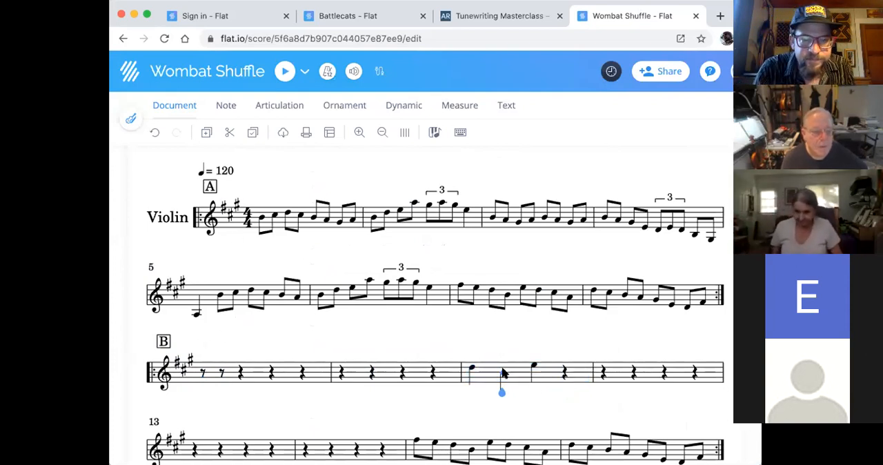
left_click(226, 104)
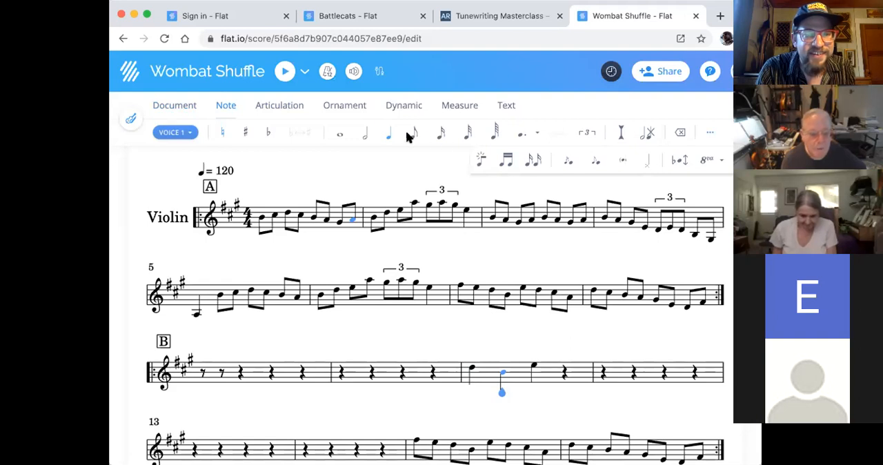
left_click(269, 132)
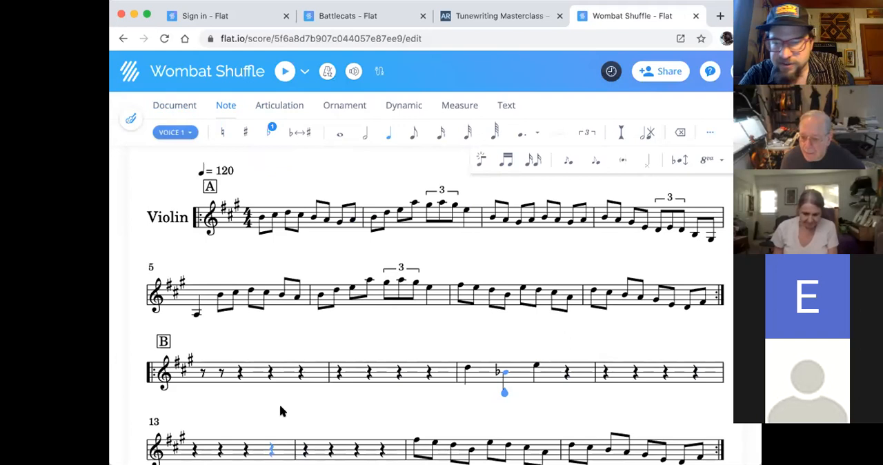
- Change the opening eighth rest of measure 9 to quarter length and fill the measure with quarter notes E, E, D and F
scroll(384, 308, "down", 2)
scroll(390, 305, "up", 1)
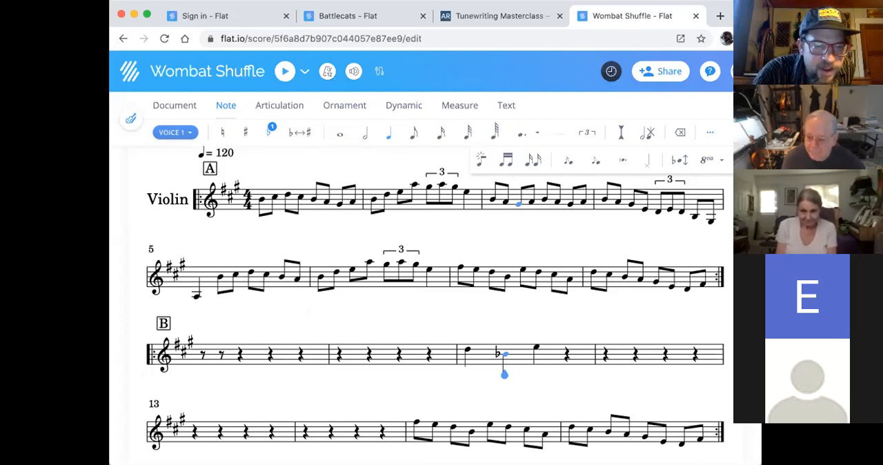
left_click(203, 354)
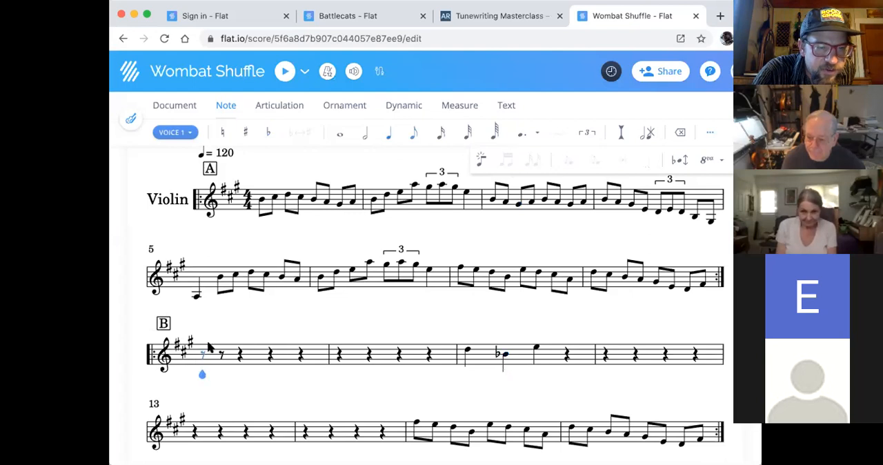
left_click(386, 132)
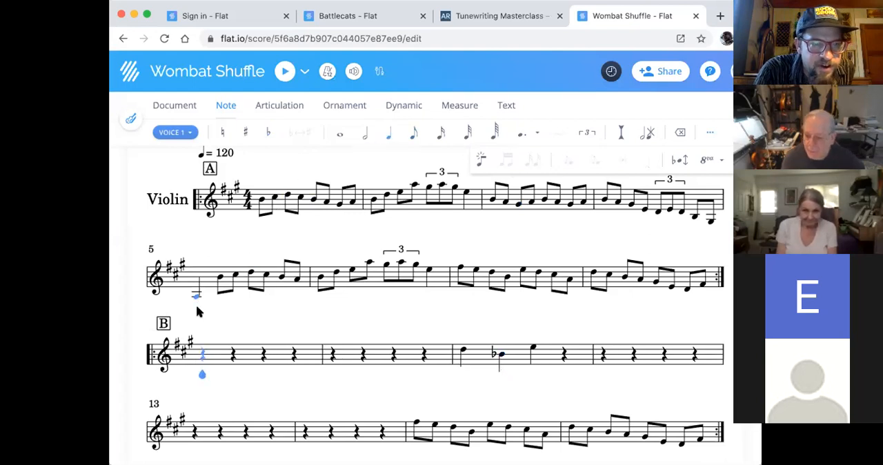
left_click(203, 369)
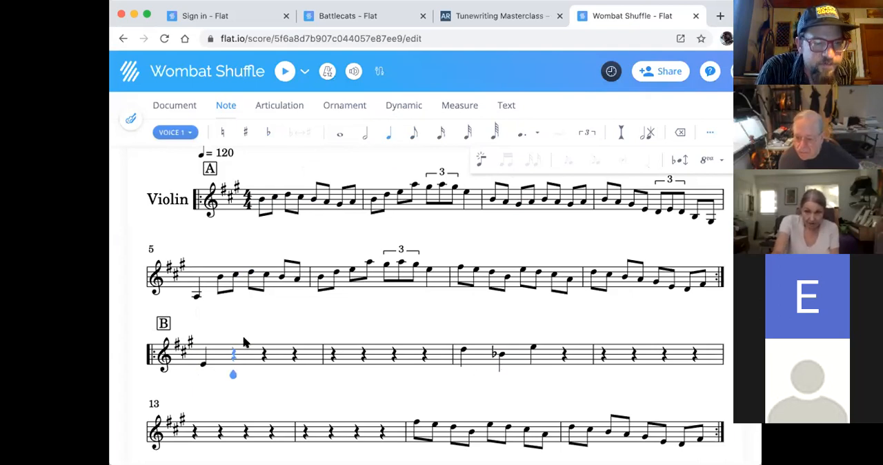
left_click(262, 353)
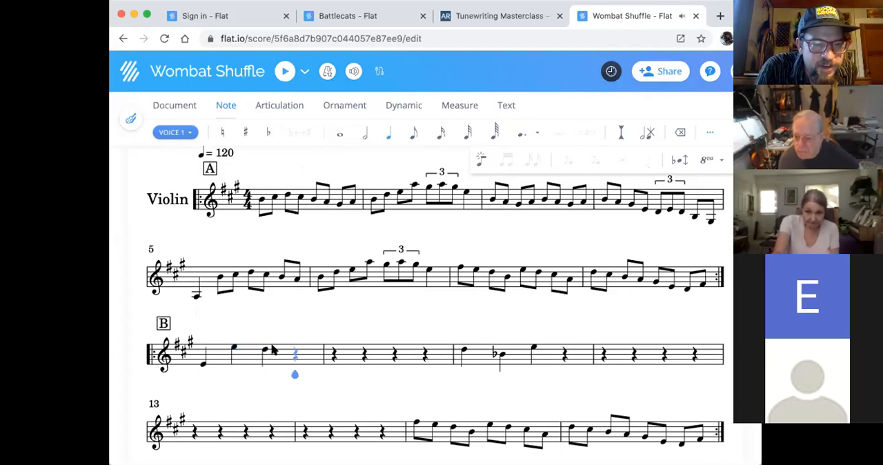
left_click(296, 348)
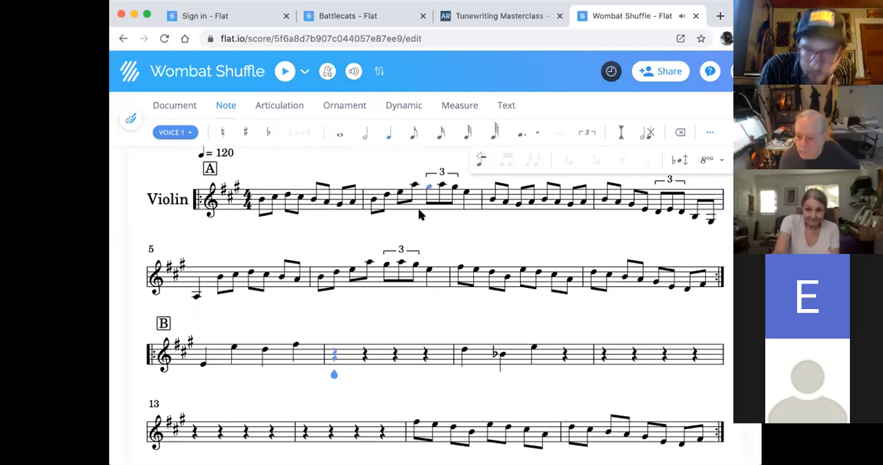
- Raise all four quarter notes of measure 9 by an octave
key("Right")
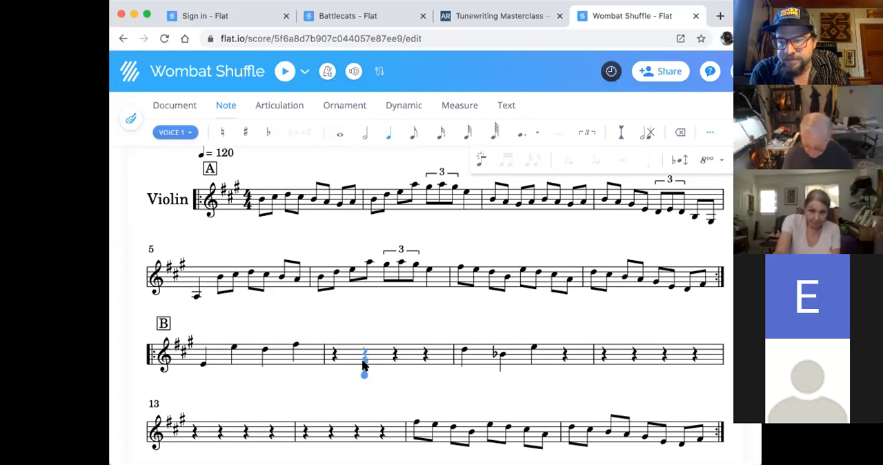
left_click(281, 360)
left_click(201, 364, "shift")
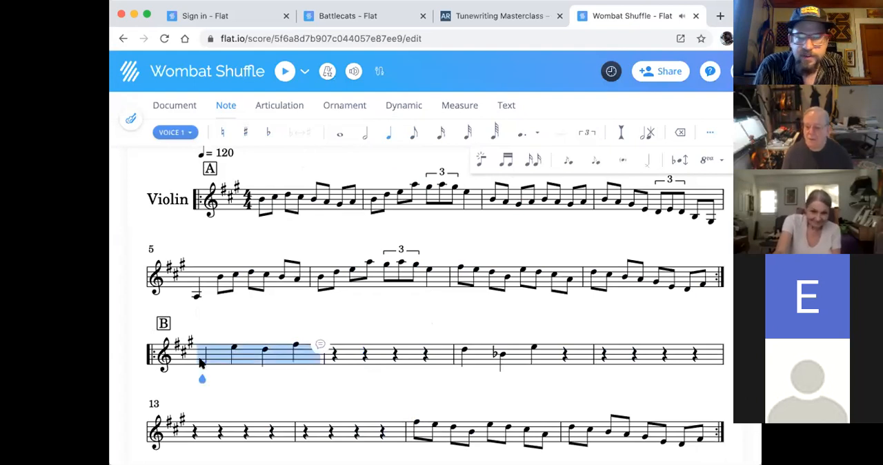
key("super+Up")
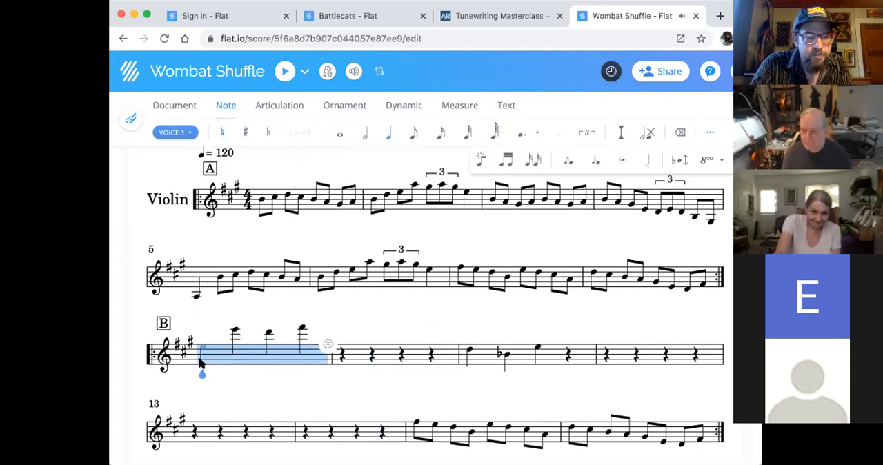
- Lower the four quarter notes of measure 9 by one octave
key("super+Down")
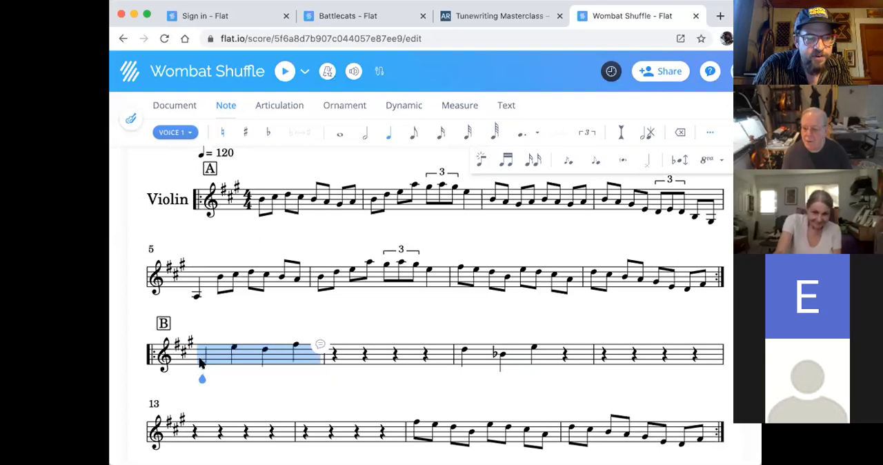
key("super+Down")
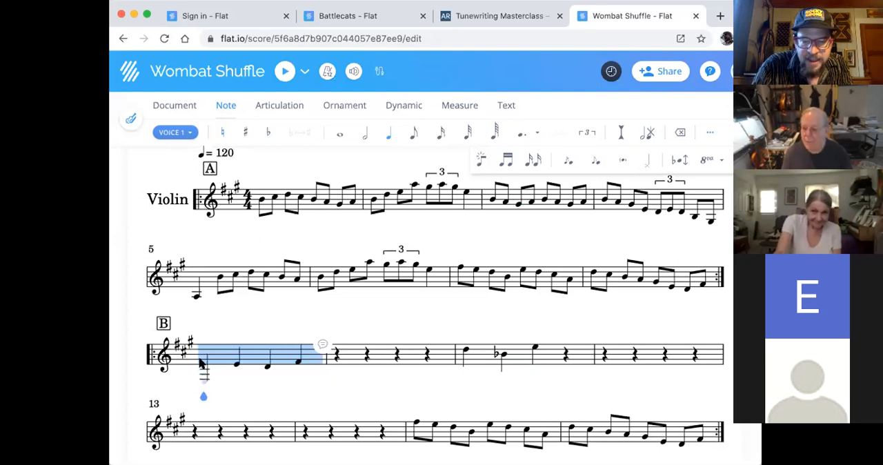
key("super+Up")
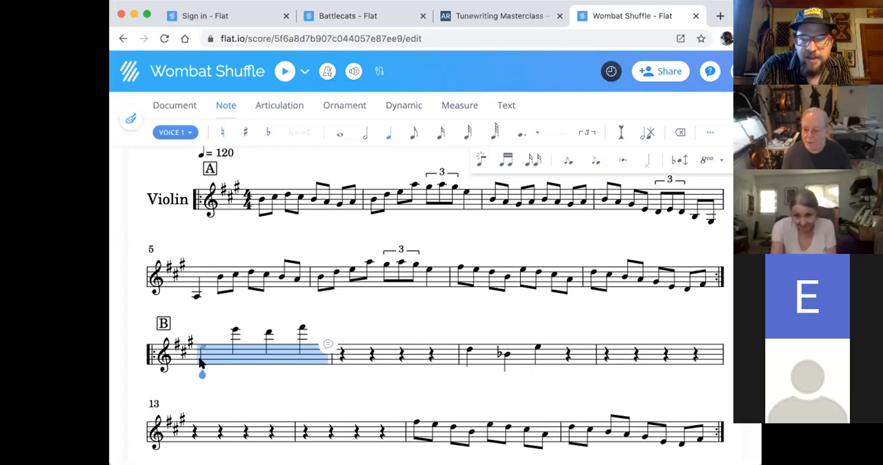
- Fill the first two beats of measure 10 with eighth notes E, D, C and A
left_click(600, 312)
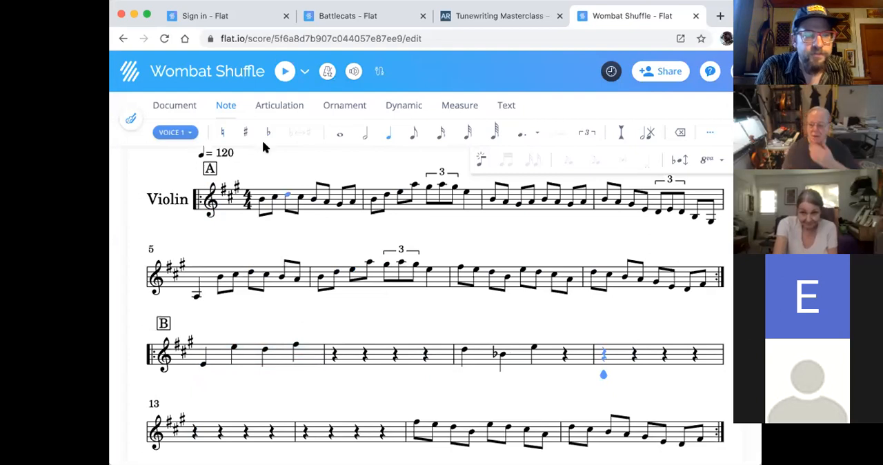
key("Left")
key("Left")
key("Left")
key("Left")
key("Left")
key("Left")
key("Left")
key("Left")
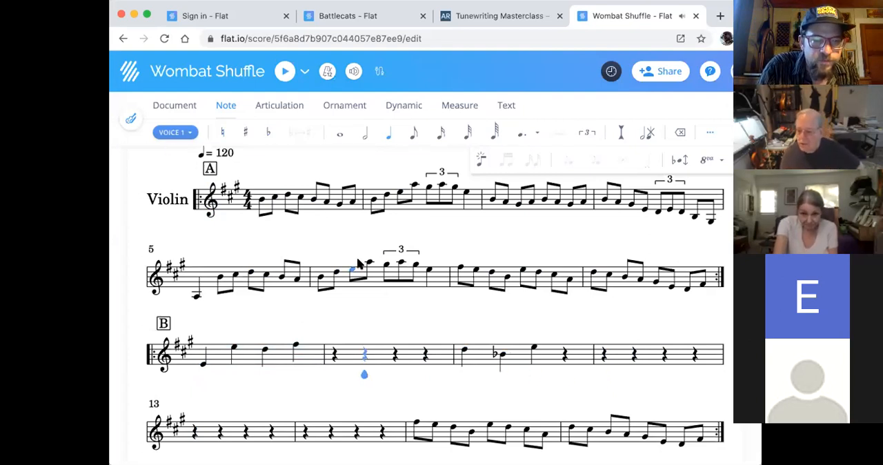
left_click(416, 129)
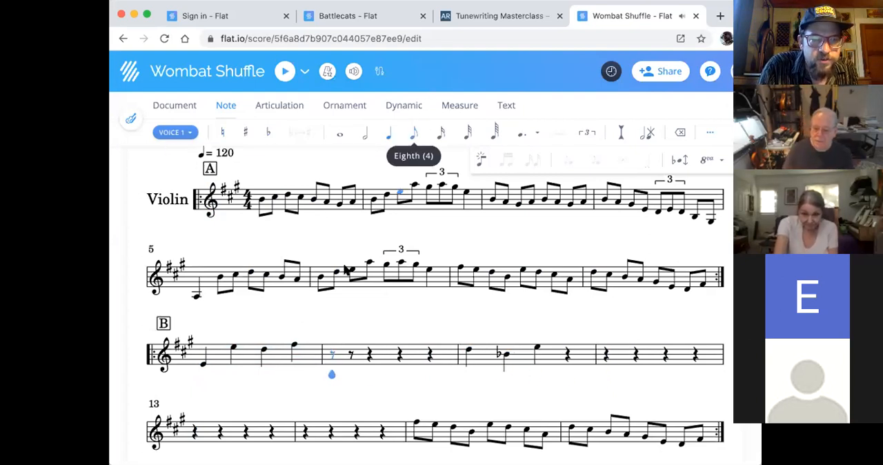
left_click(332, 350)
left_click(352, 352)
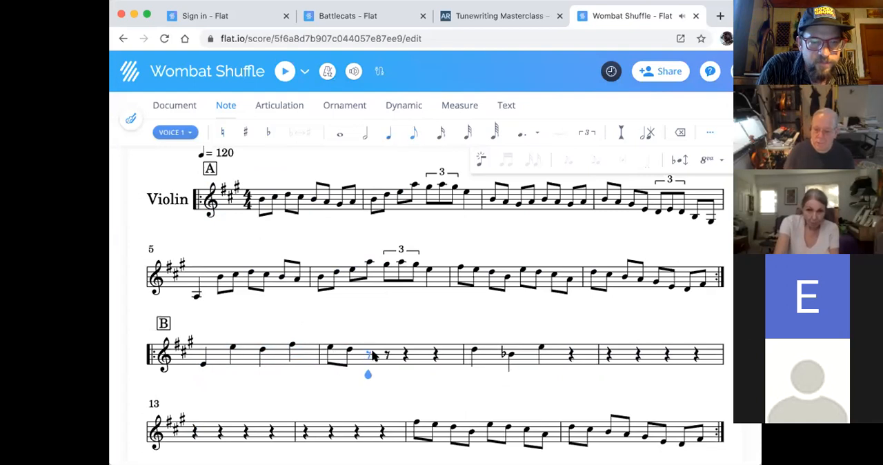
left_click(369, 354)
left_click(389, 352)
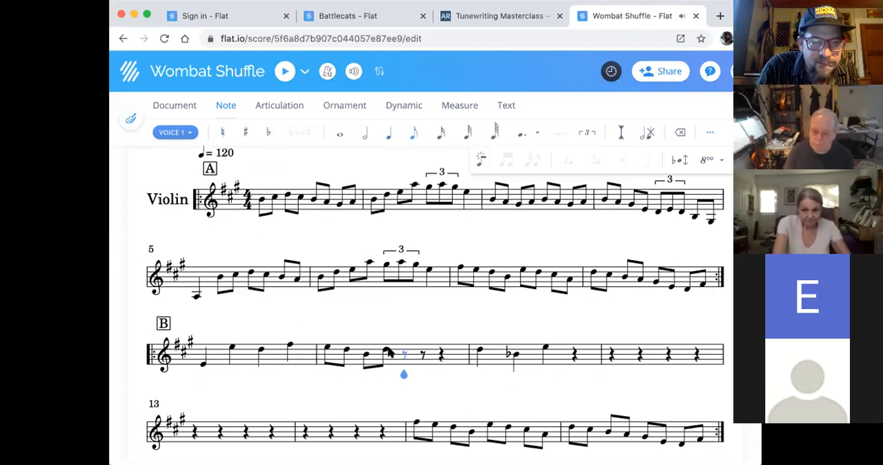
left_click(389, 352)
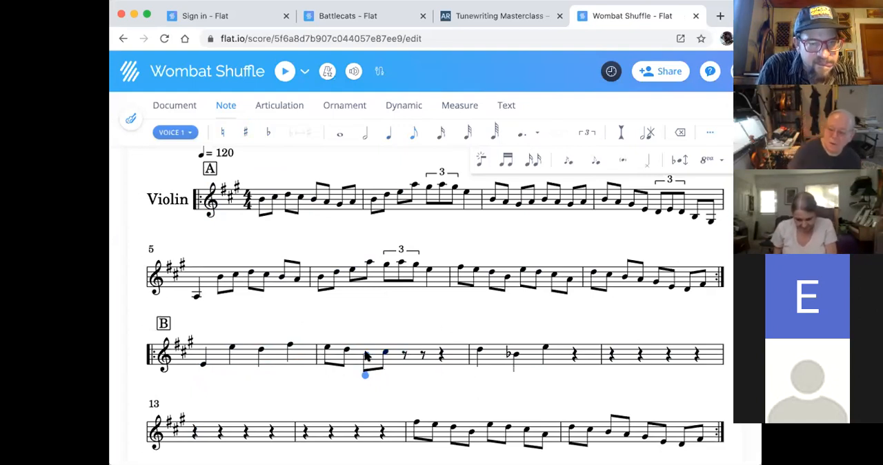
- Complete the last two beats of measure 10 with eighth notes D, C, B and A
left_click(403, 352)
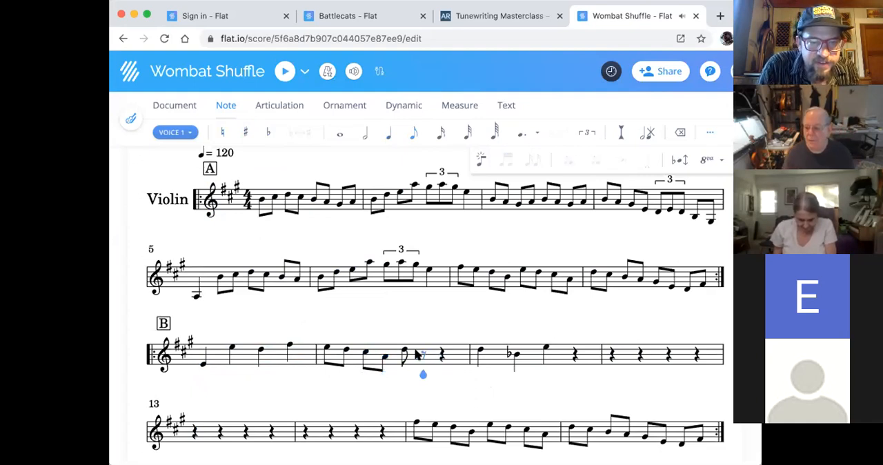
left_click(423, 353)
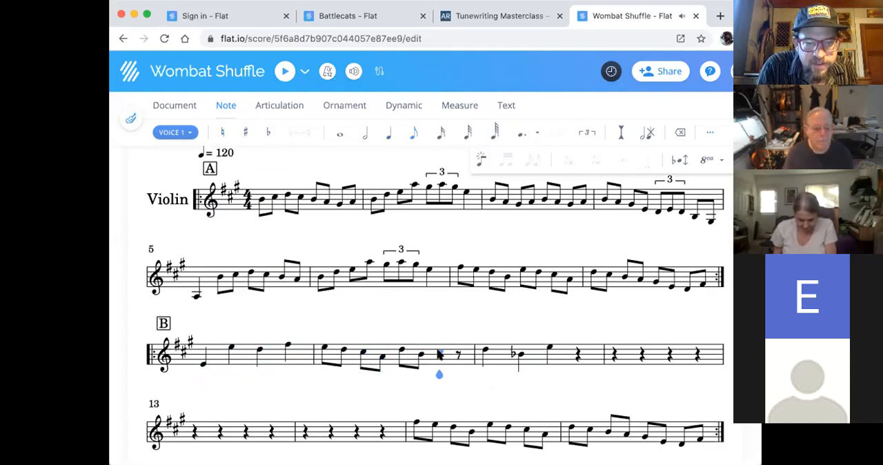
left_click(439, 353)
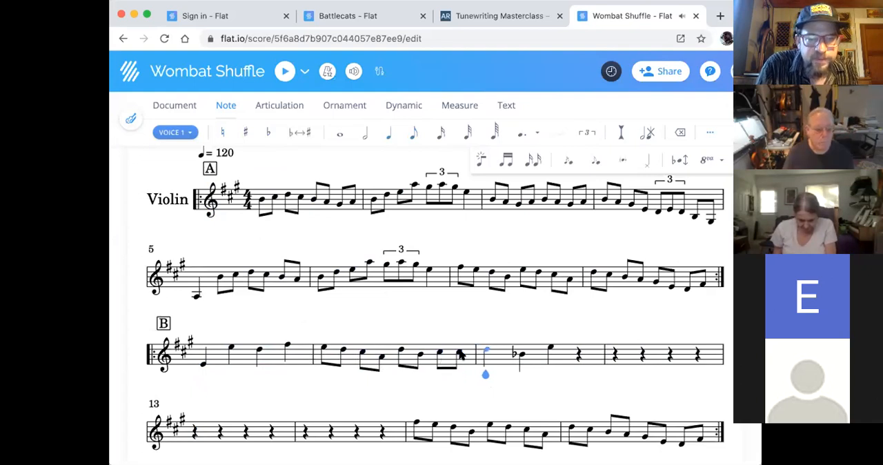
key("Left")
key("Up")
key("Right")
key("Down")
key("Right")
key("Down")
left_click(461, 354)
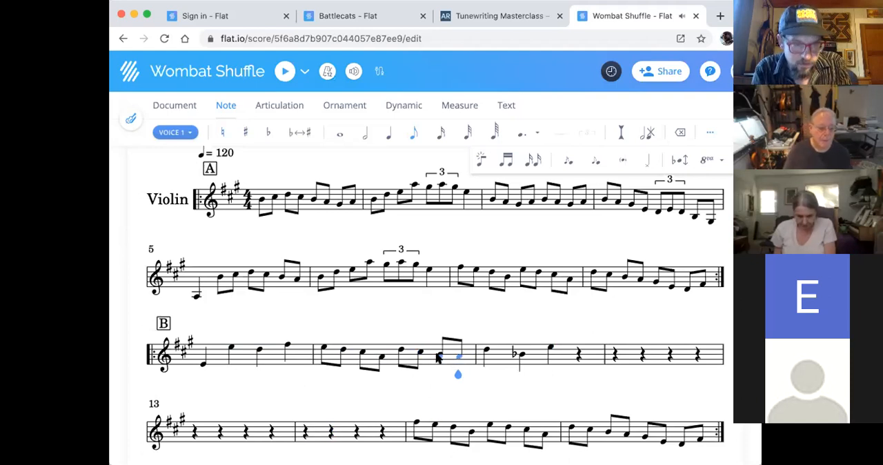
- Rewrite the first three quarter notes of measure 11 as B, high E and low E, without the flat on the second note
left_click(486, 352)
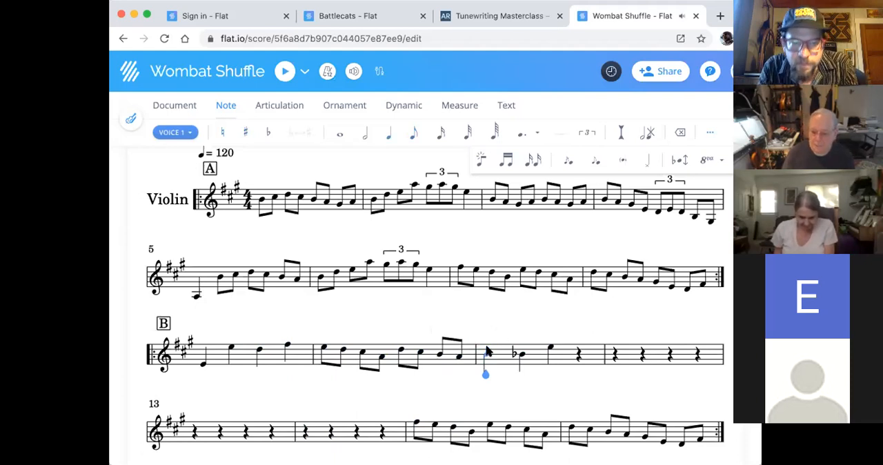
key("Right")
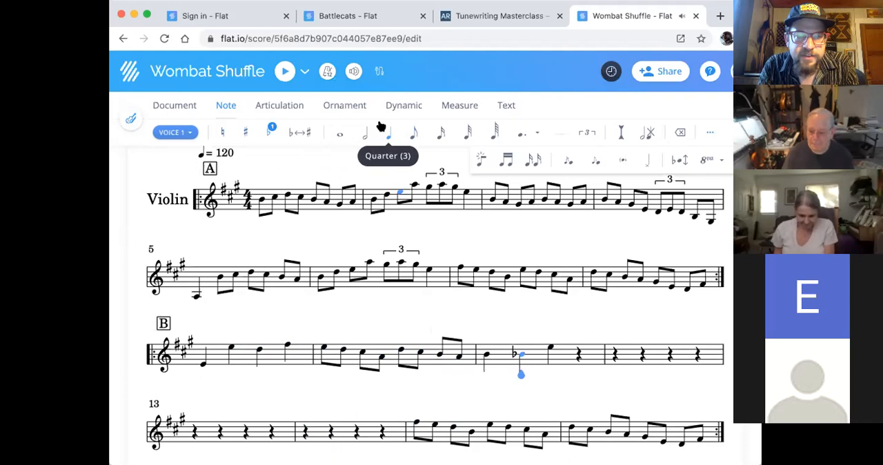
left_click(271, 132)
left_click(270, 133)
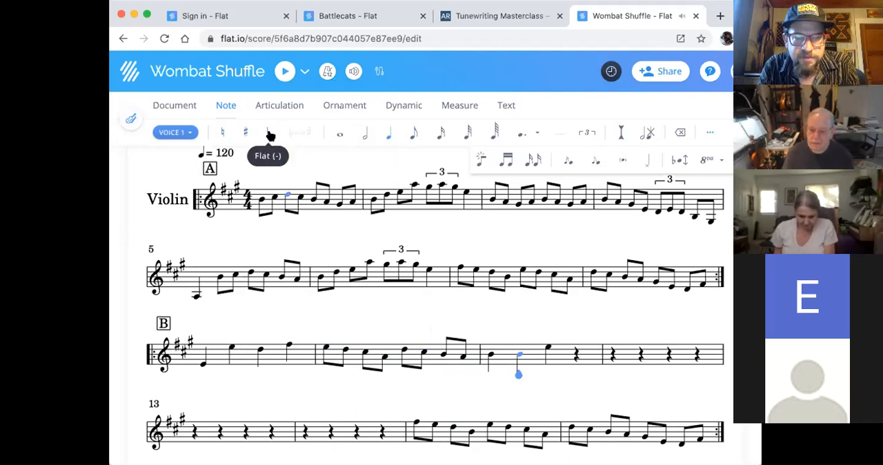
left_click(271, 133)
left_click(270, 133)
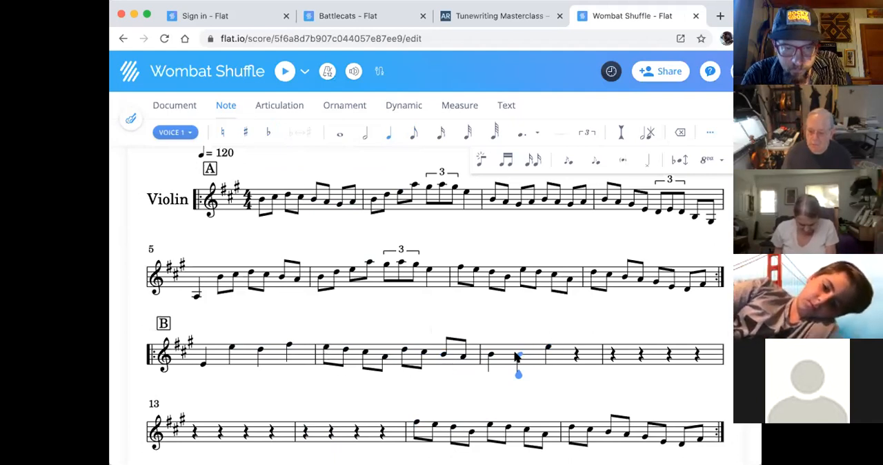
key("e")
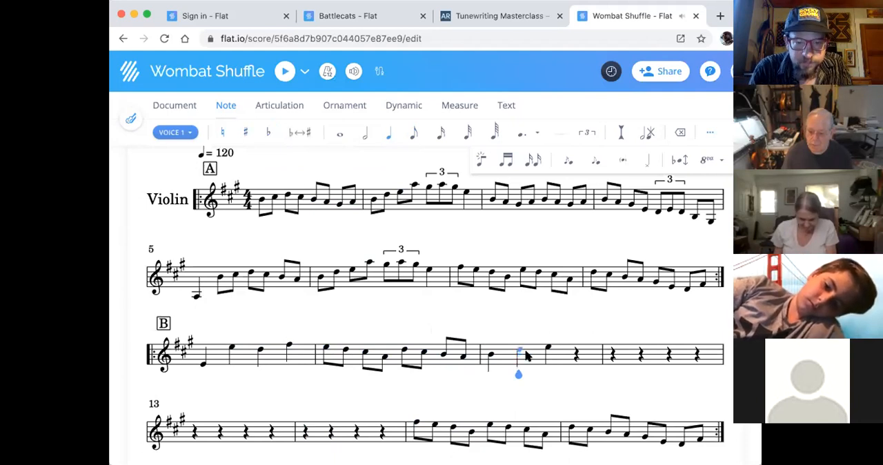
left_click(547, 350)
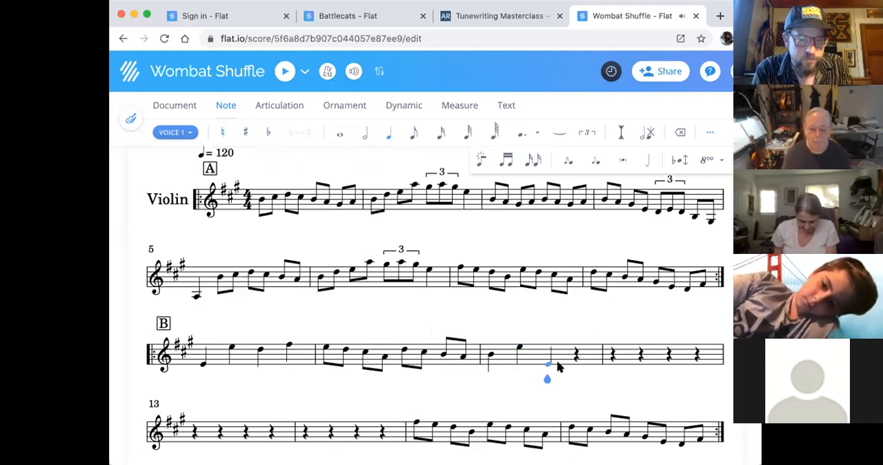
- Fill the fourth beat of measure 11 with eighth notes E and D
left_click(413, 132)
left_click(388, 131)
key("Right")
left_click(407, 134)
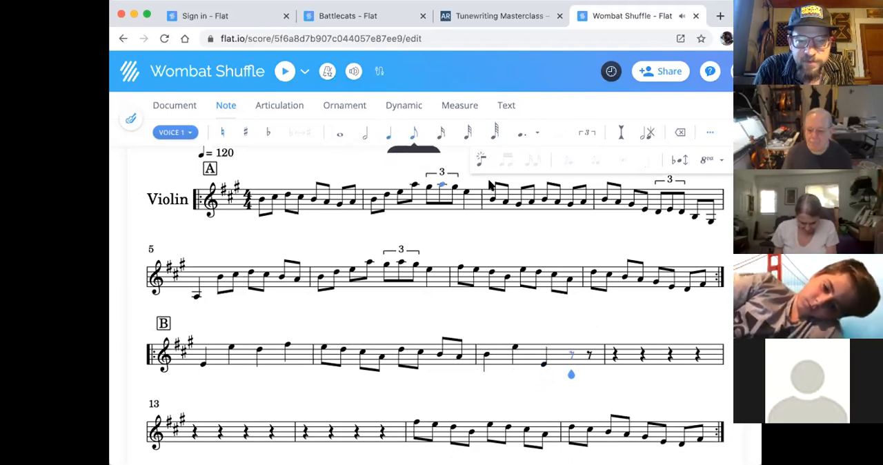
left_click(571, 370)
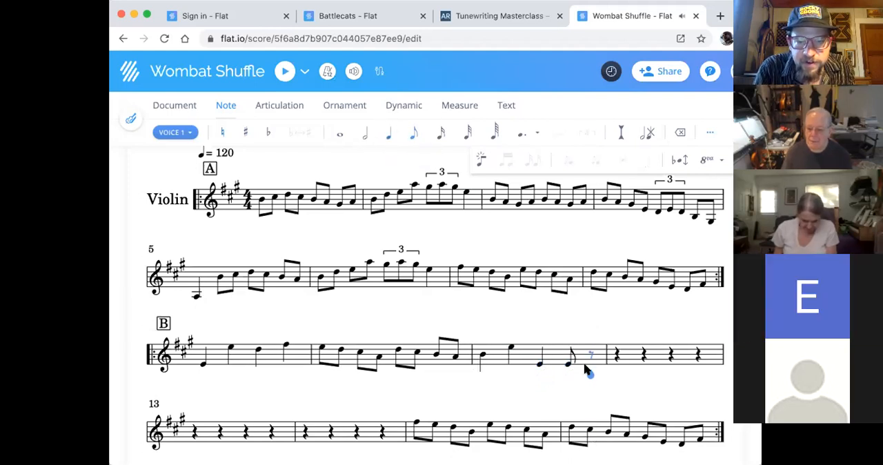
left_click(589, 366)
left_click(587, 364)
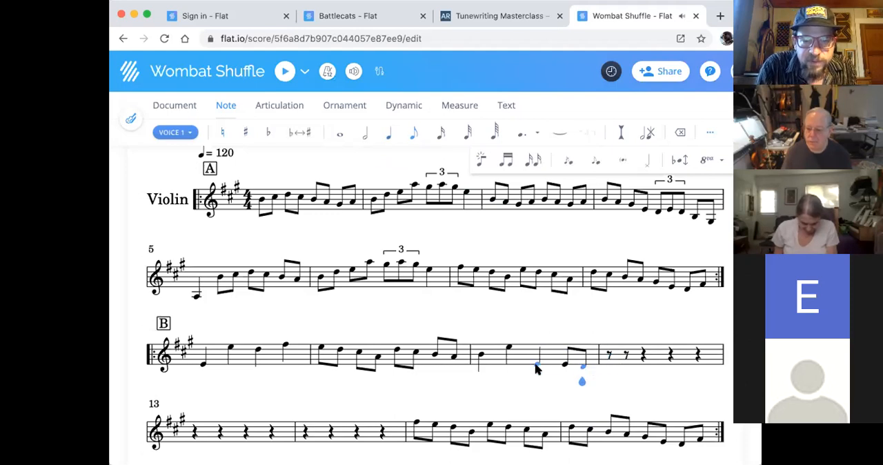
- Copy the last two beats of measure 11 into the start of measure 12 and end measure 12 with a half note E
left_click(535, 364, "shift")
key("ctrl+c")
left_click(607, 370)
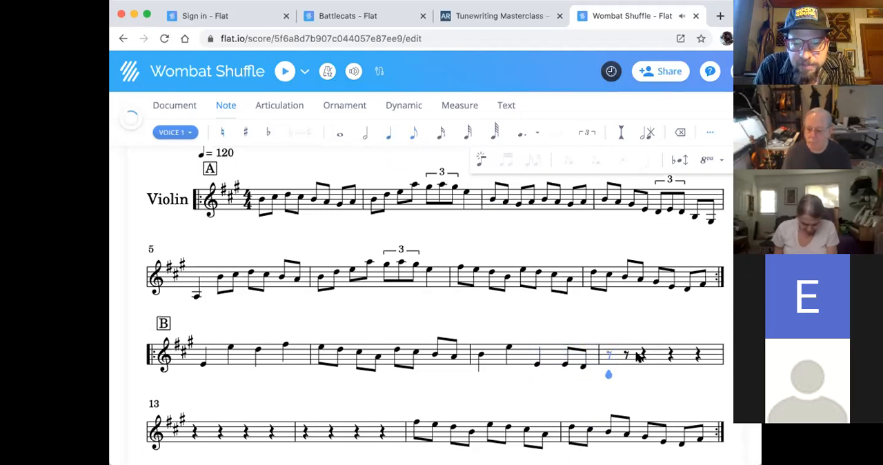
key("ctrl+v")
left_click(671, 363)
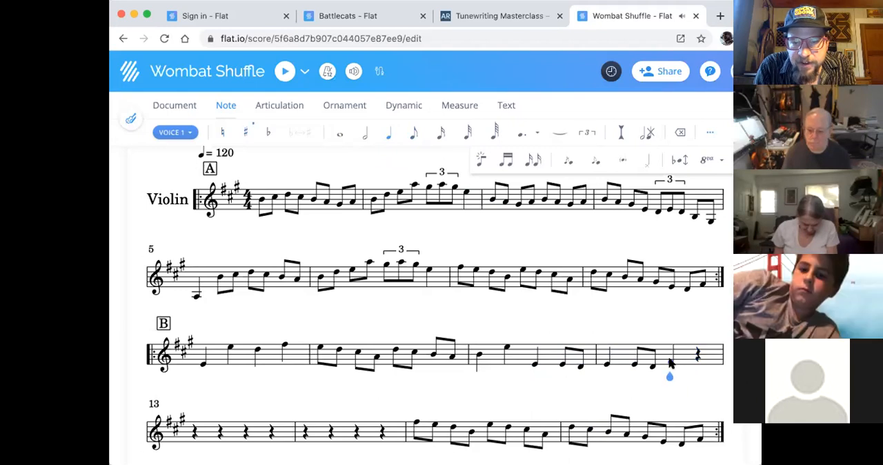
key("ctrl+v")
left_click(659, 364)
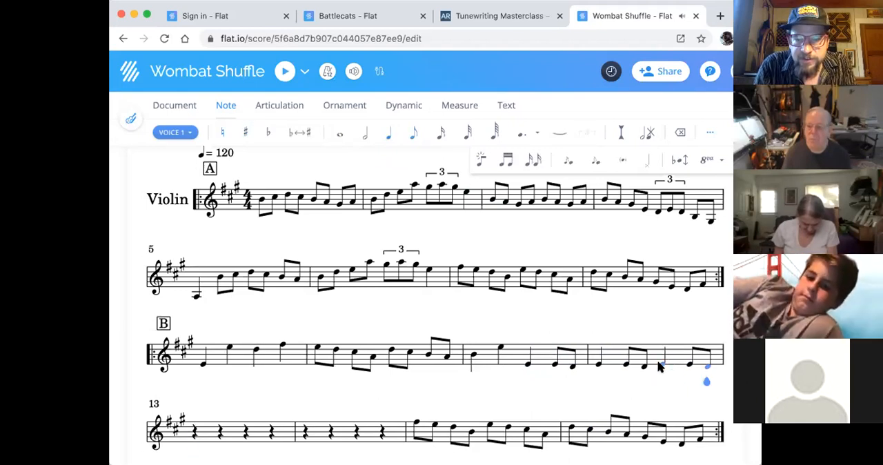
left_click(368, 135)
- Play the B section from the first note of measure 9 through measure 12, and stop the playback
scroll(400, 313, "up", 4)
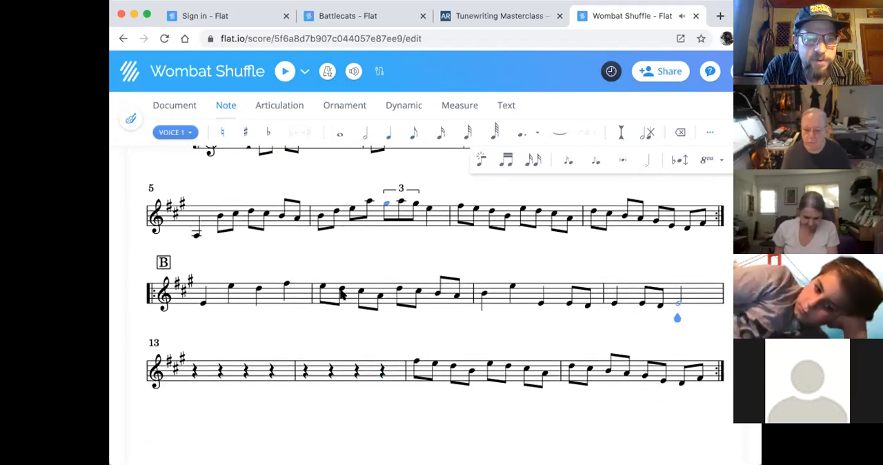
left_click(204, 310)
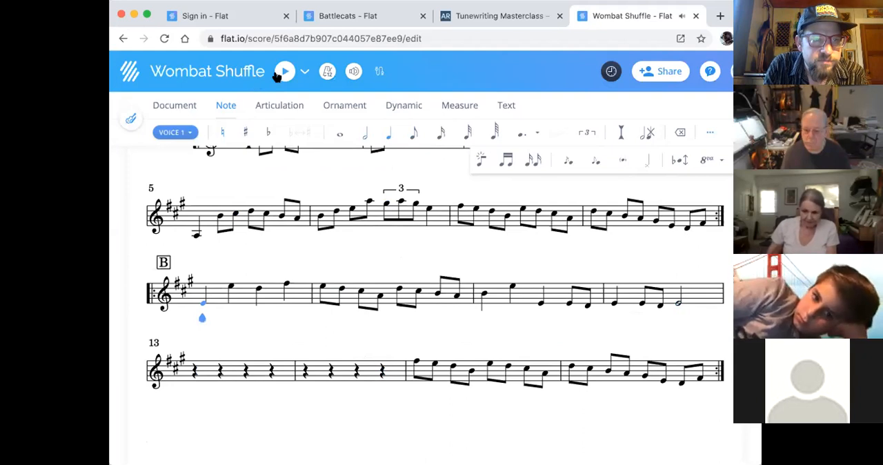
left_click(279, 73)
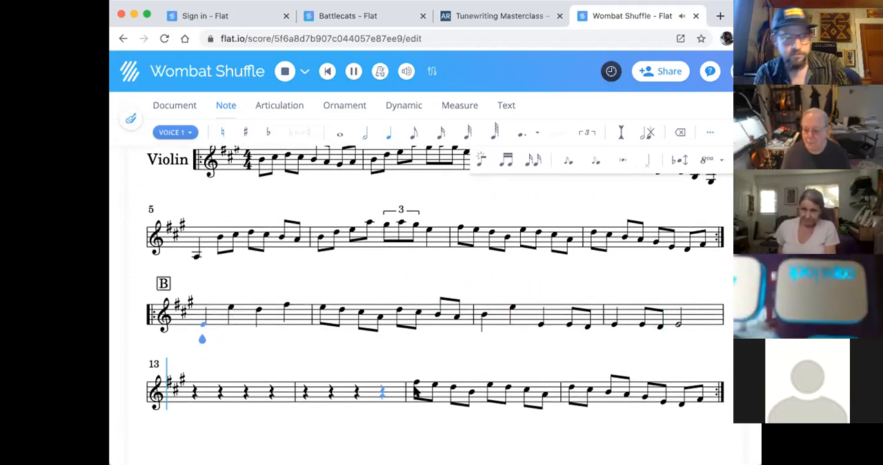
key("space")
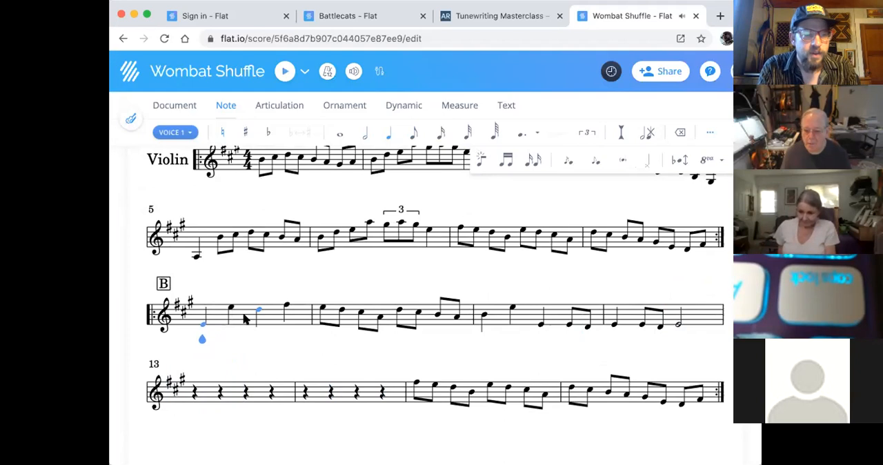
- Copy measures 9 and 10 into the empty measures 13 and 14
left_click(457, 315, "shift")
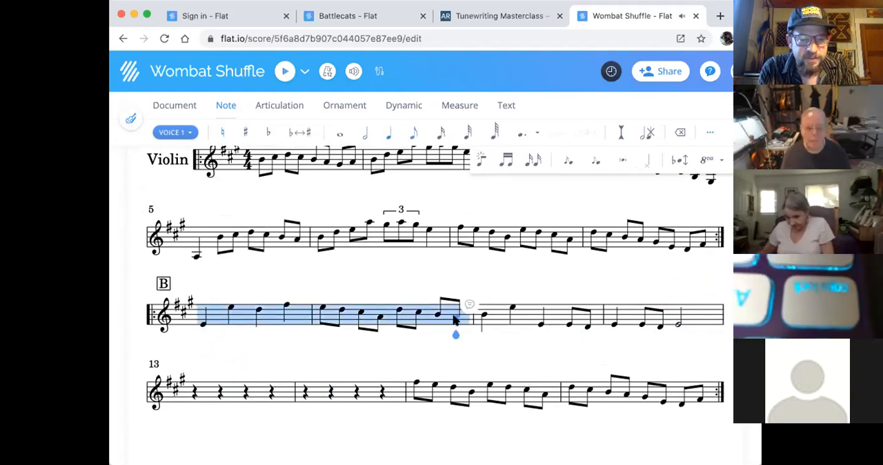
left_click(194, 391)
key("ctrl+v")
- Examine the articulation, ornament, dynamic, measure and text tools available for the first note of measure 1
scroll(390, 333, "up", 2)
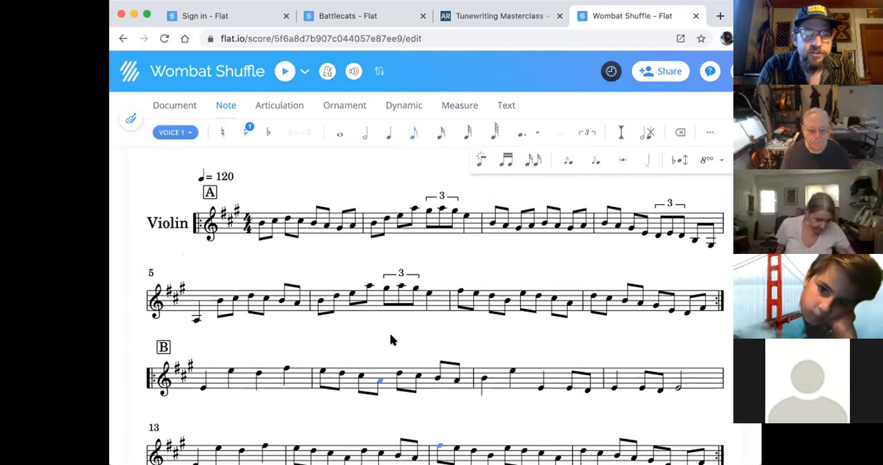
left_click(260, 222)
key("a")
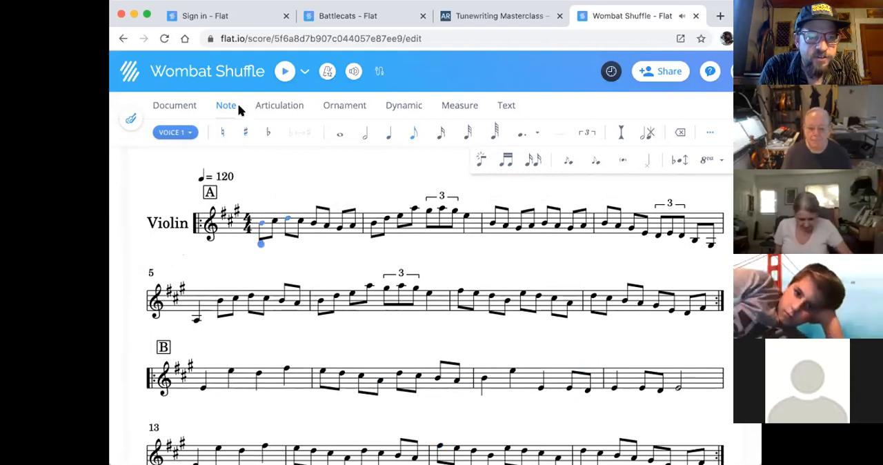
left_click(279, 108)
left_click(336, 107)
left_click(406, 107)
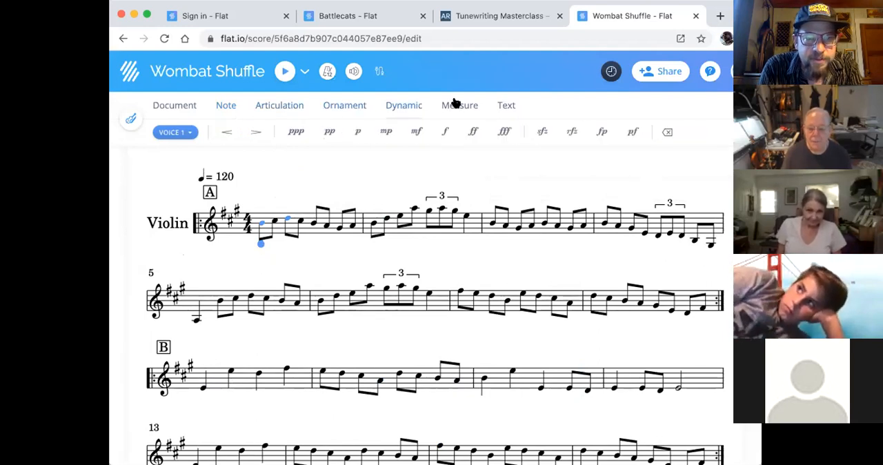
left_click(458, 104)
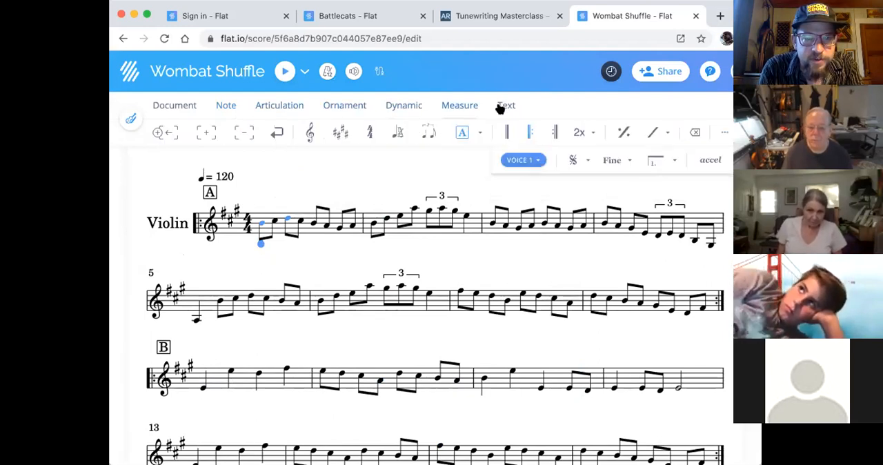
left_click(508, 107)
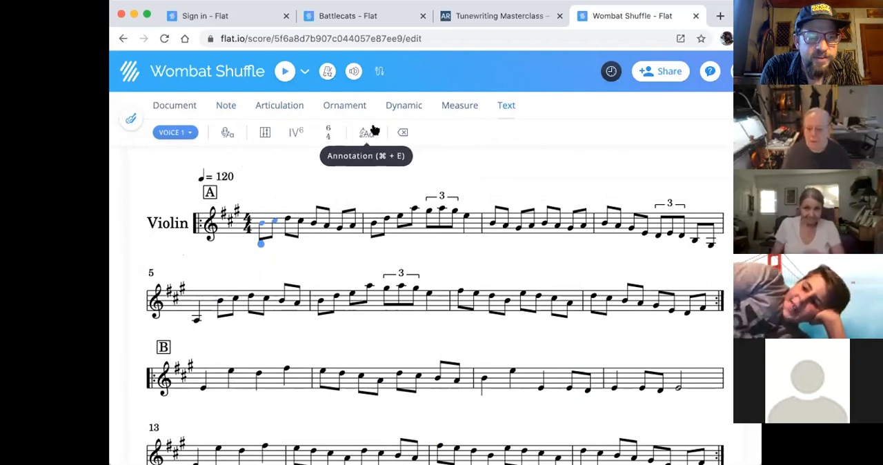
- Add an E7 chord symbol above the first note of measure 1
left_click(341, 107)
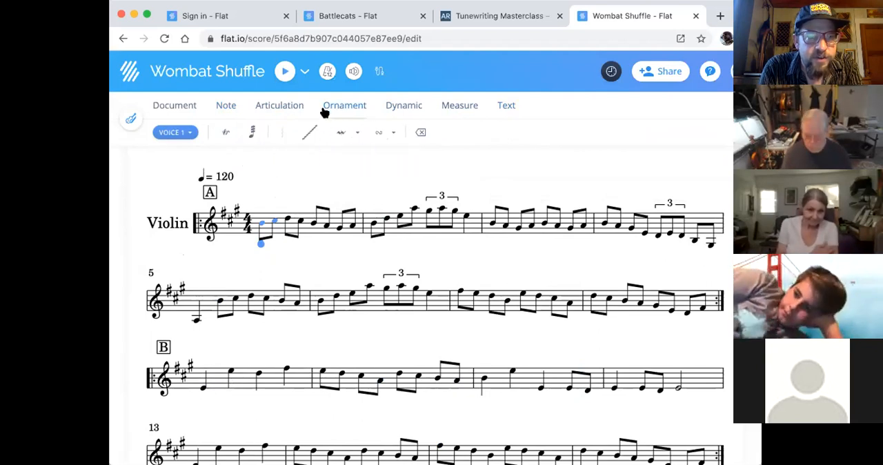
left_click(504, 106)
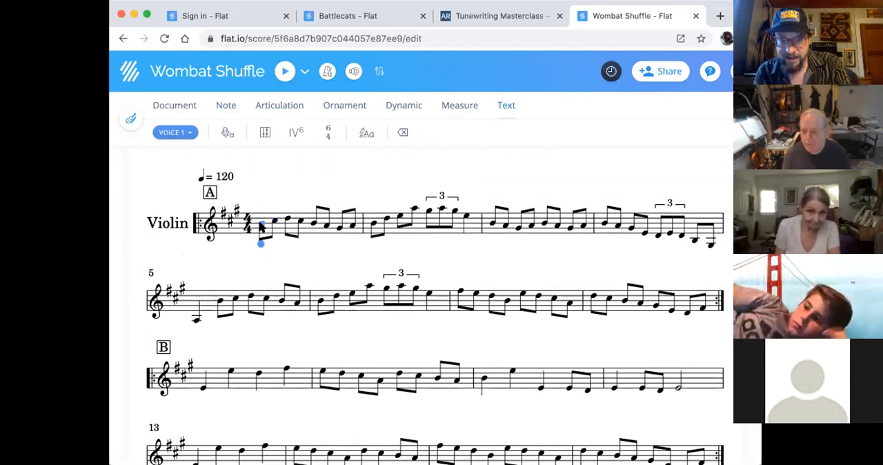
key("k")
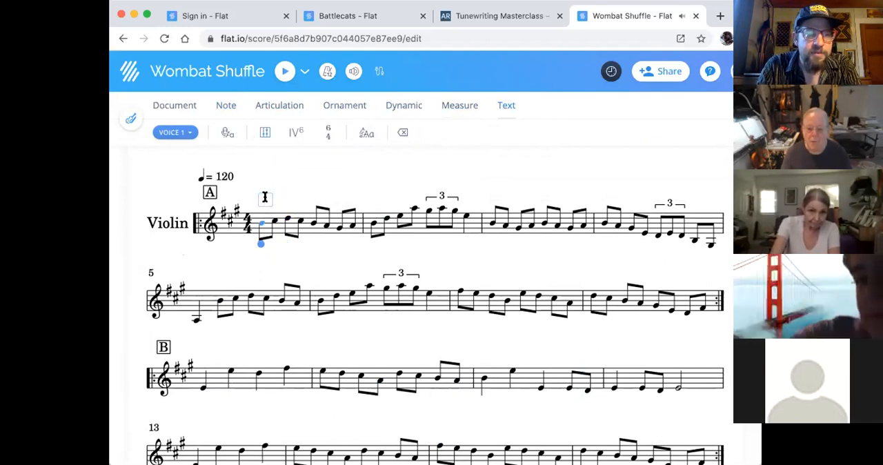
left_click(263, 132)
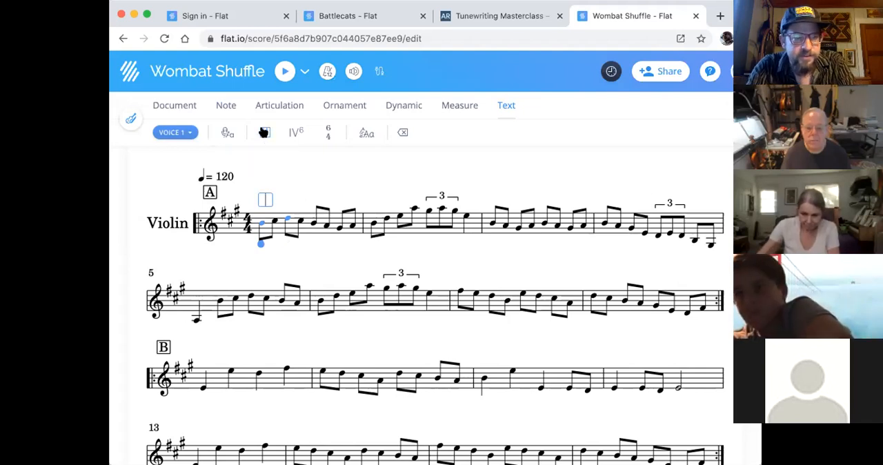
type("E")
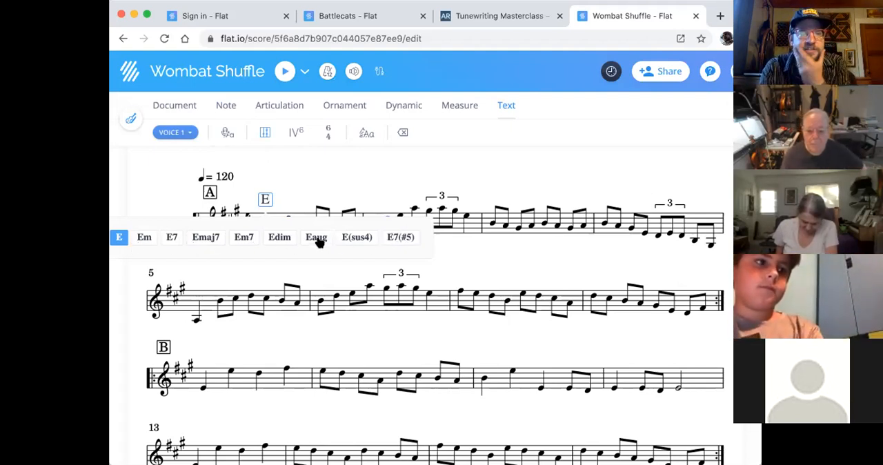
left_click(171, 237)
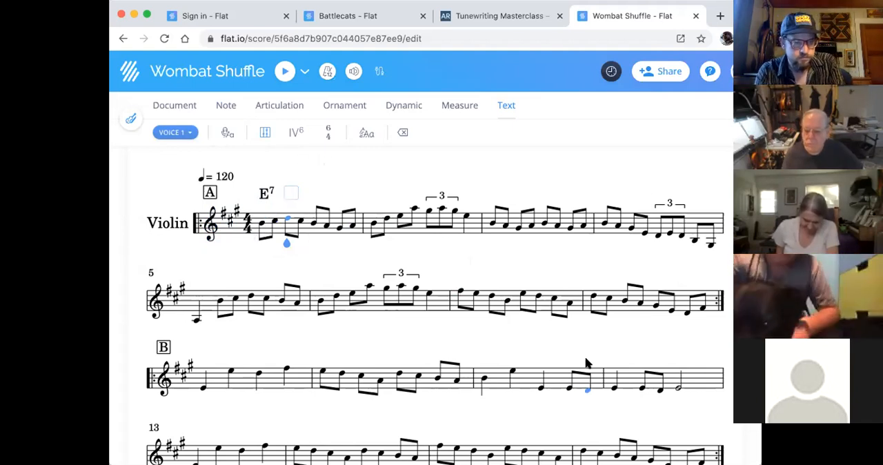
- Add chord symbols A above the first note of measure 5 and E above the first note of measure 6
left_click(195, 322)
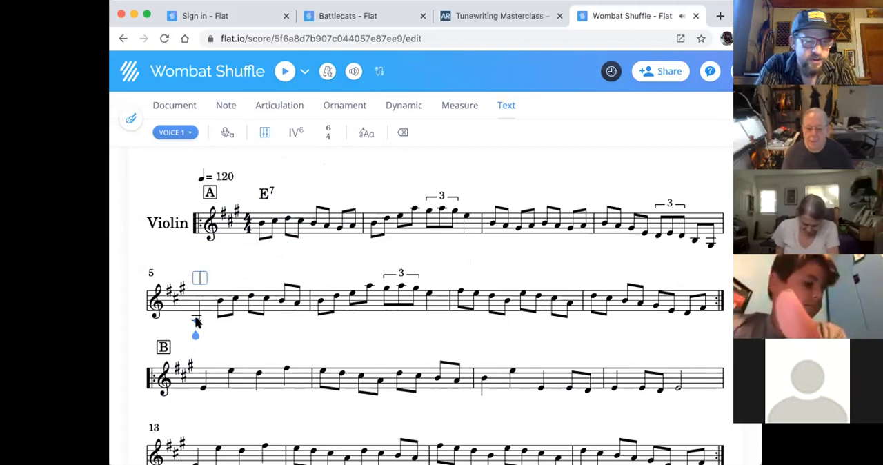
type("A")
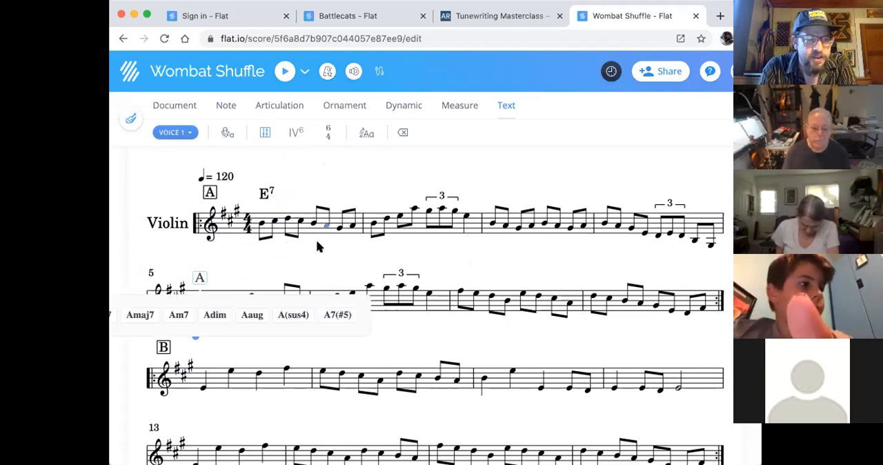
left_click(322, 257)
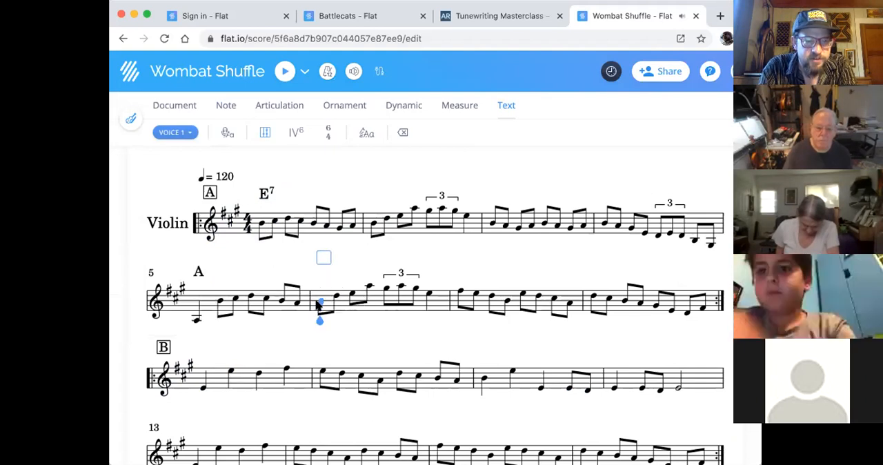
type("E")
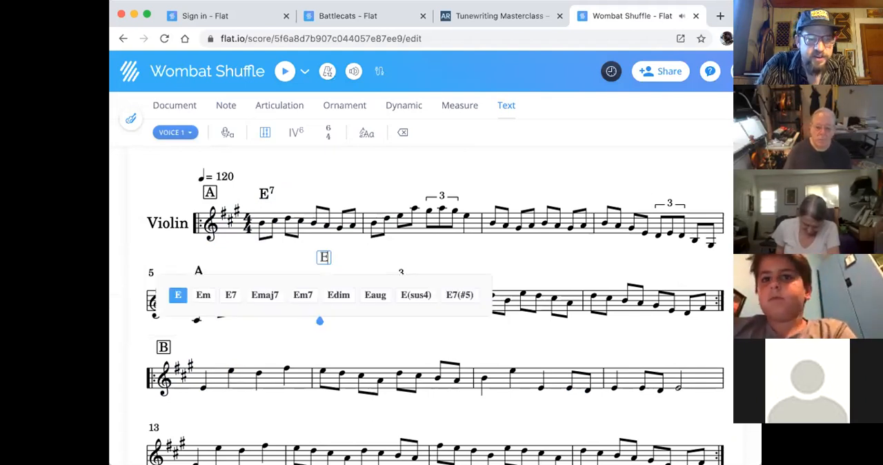
left_click(175, 295)
- Try changing the chord symbol above the first note of measure 6 to E7
key("space")
key("space")
key("space")
key("space")
key("space")
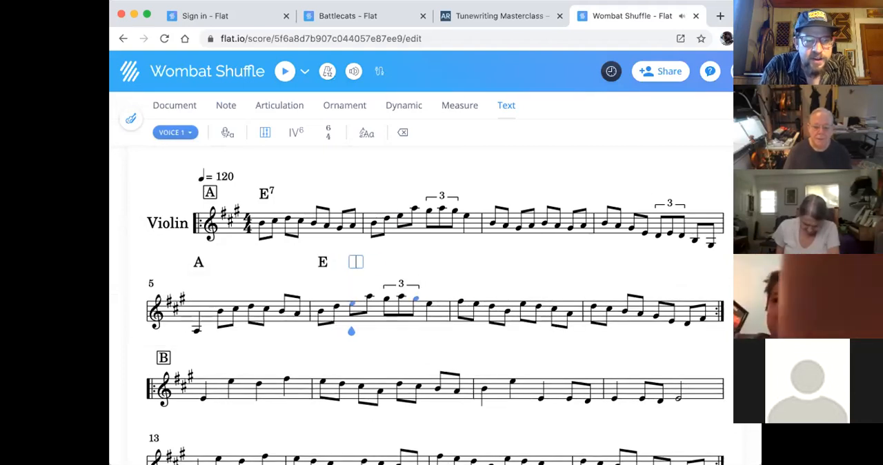
key("shift+space")
key("shift+space")
key("shift+space")
key("shift+space")
key("shift+space")
key("shift+space")
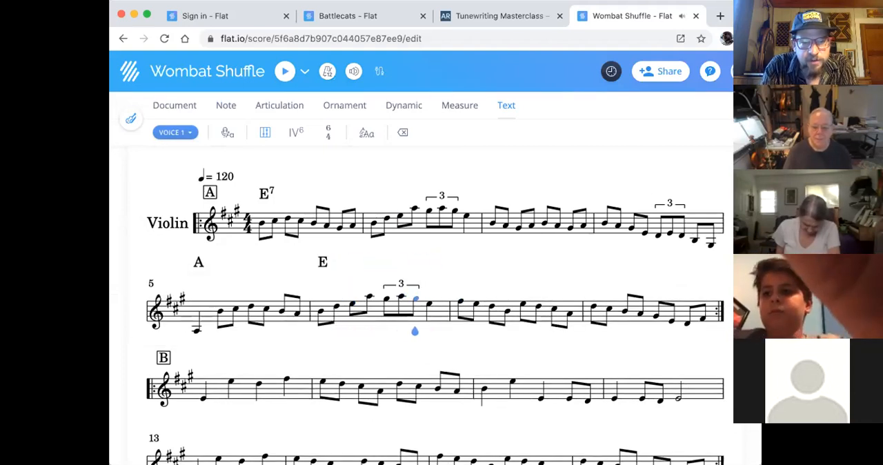
key("Left")
key("Left")
key("Right")
key("Right")
key("Right")
key("Right")
key("Right")
key("Right")
key("Right")
key("Right")
key("Right")
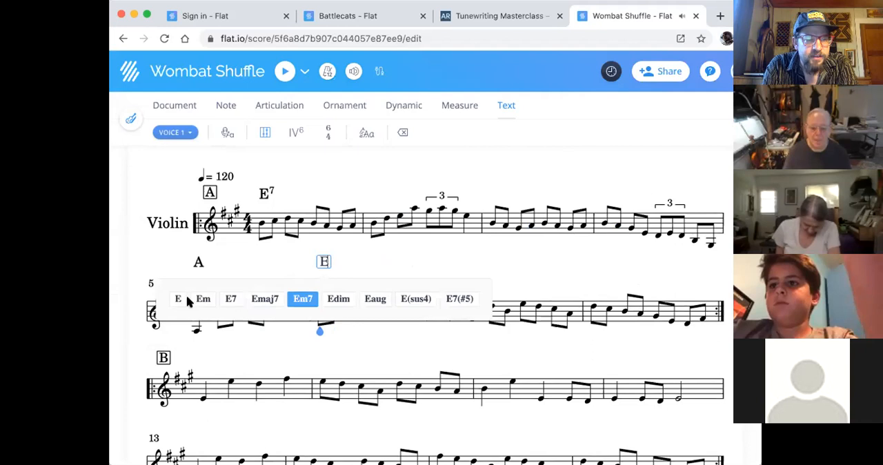
left_click(233, 299)
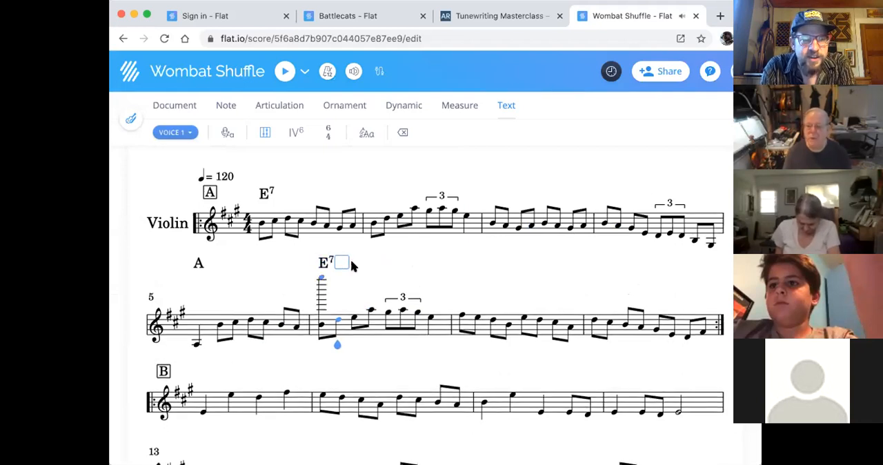
- Reopen the chord symbol at the start of measure 6 and re-enter it as E7
left_click(323, 277)
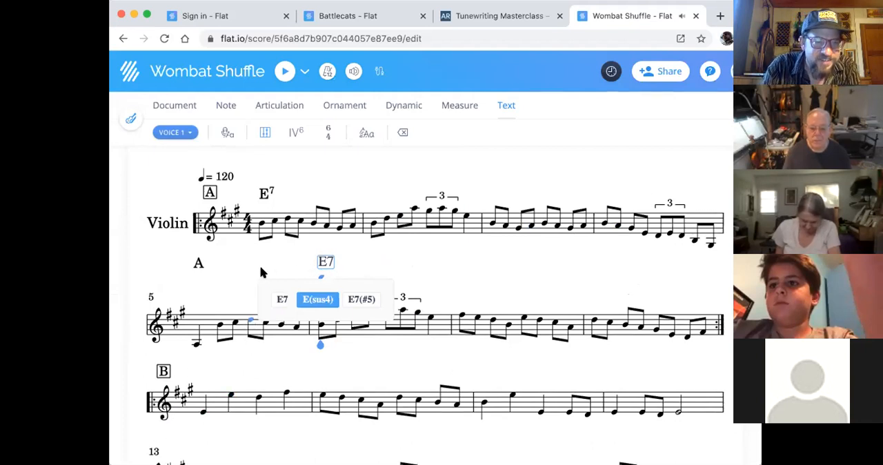
left_click(260, 268)
left_click(320, 278)
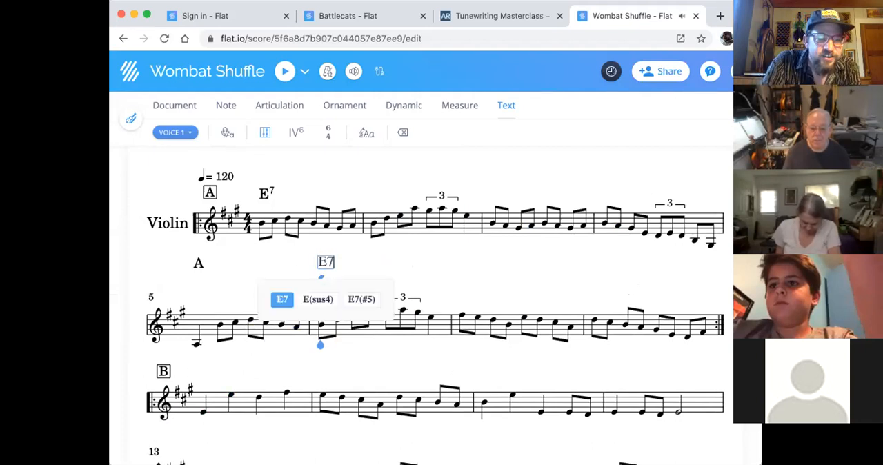
key("BackSpace")
type("7")
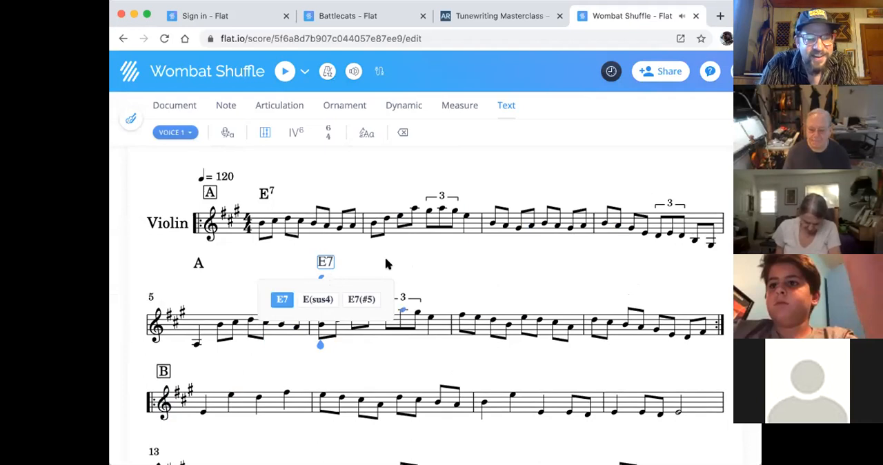
left_click(282, 300)
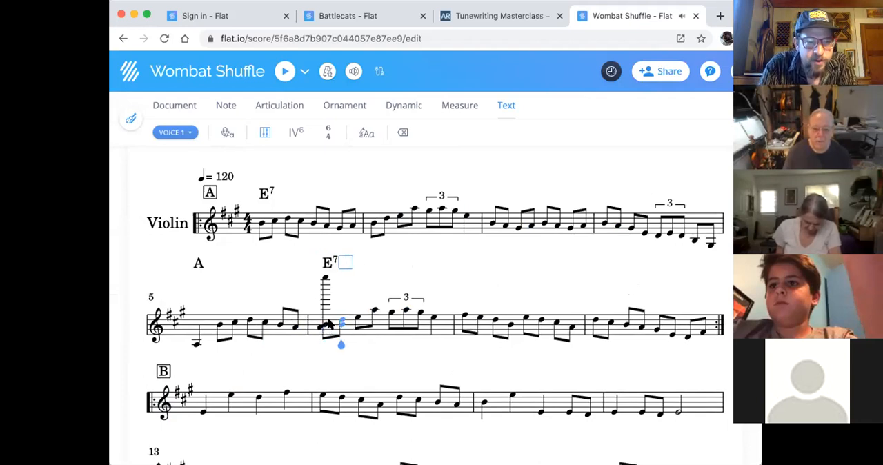
- Return the chord symbol at the start of measure 6 to E and remove the stray notes from its first beat
left_click(327, 279)
key("BackSpace")
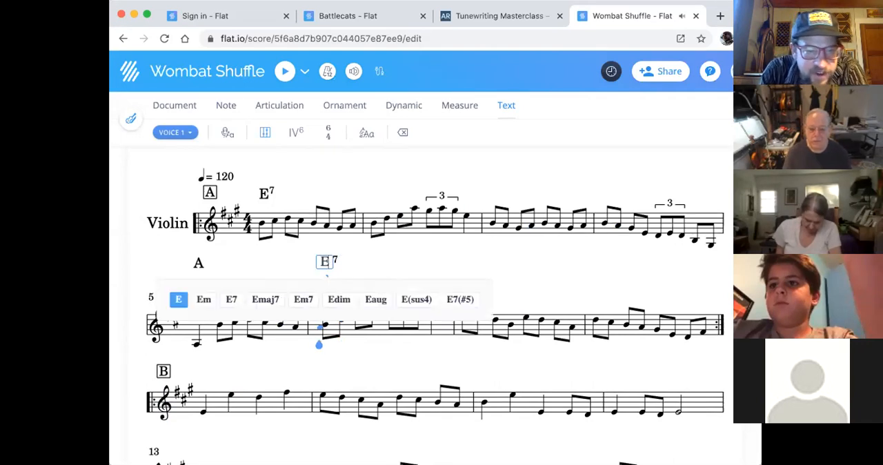
left_click(320, 366)
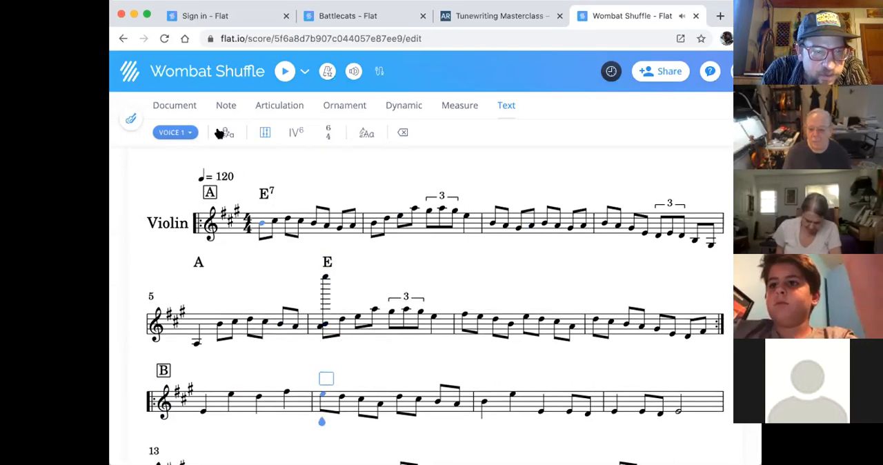
left_click(224, 104)
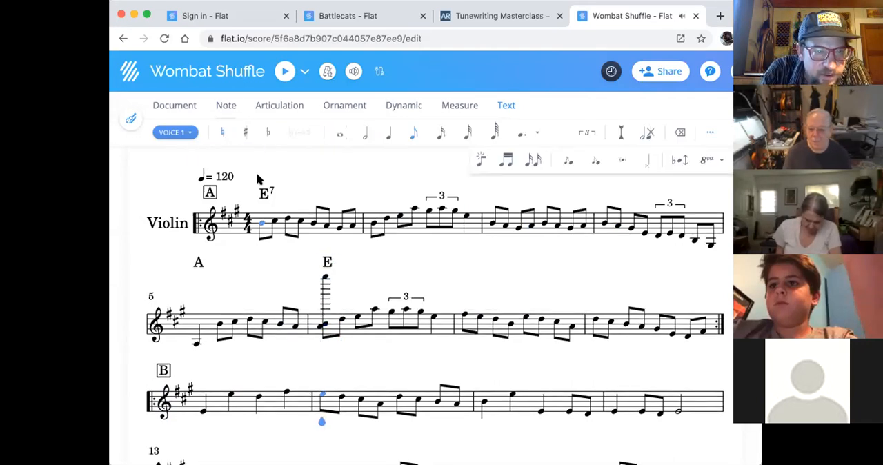
left_click(324, 325)
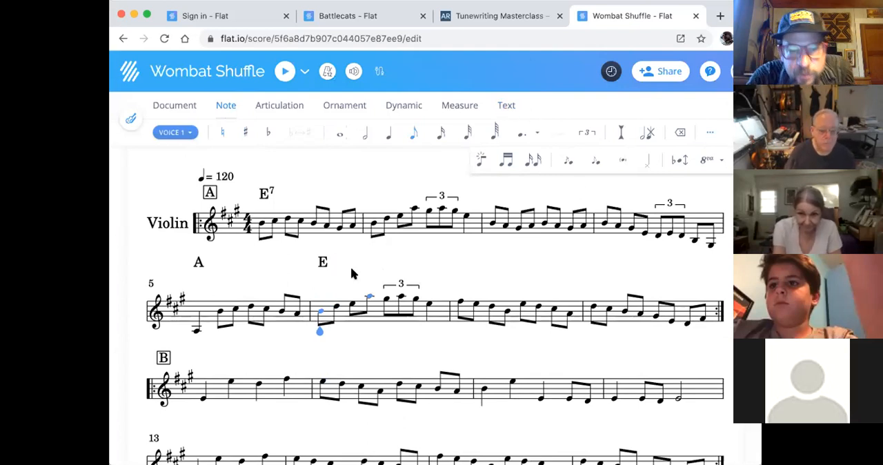
- Add chord symbols Bm above the first note of measure 7 and D above the first note of measure 8
left_click(461, 302)
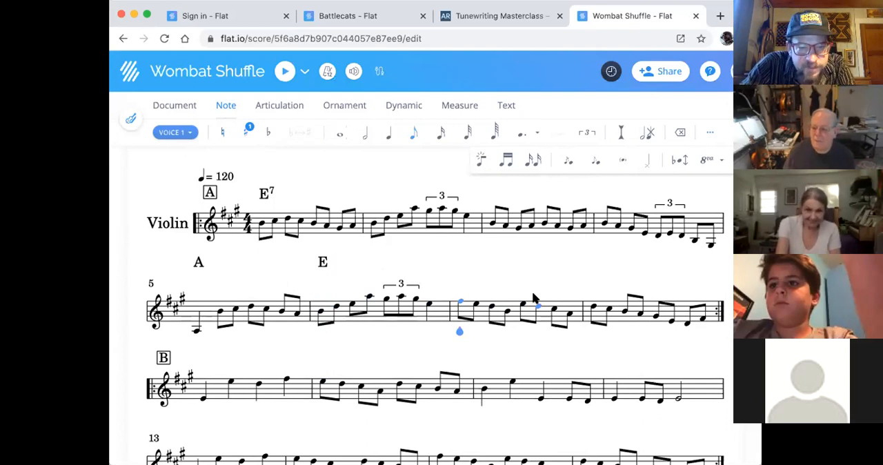
key("ctrl+k")
type("Bm")
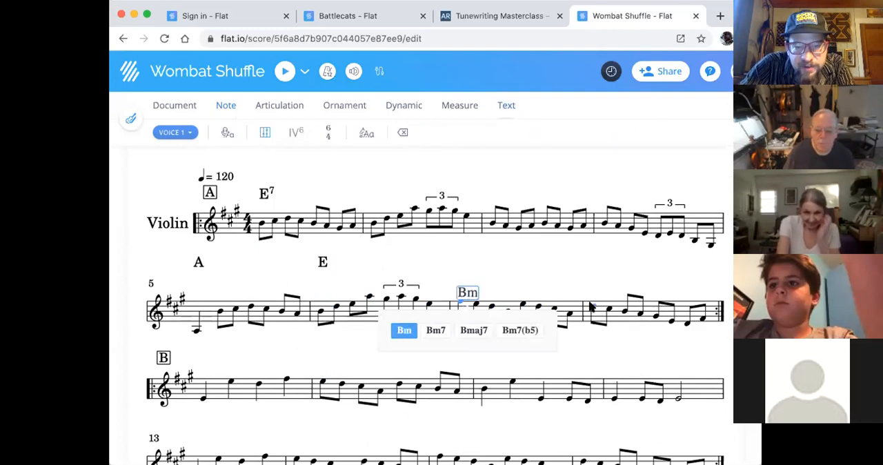
key("Tab")
type("D")
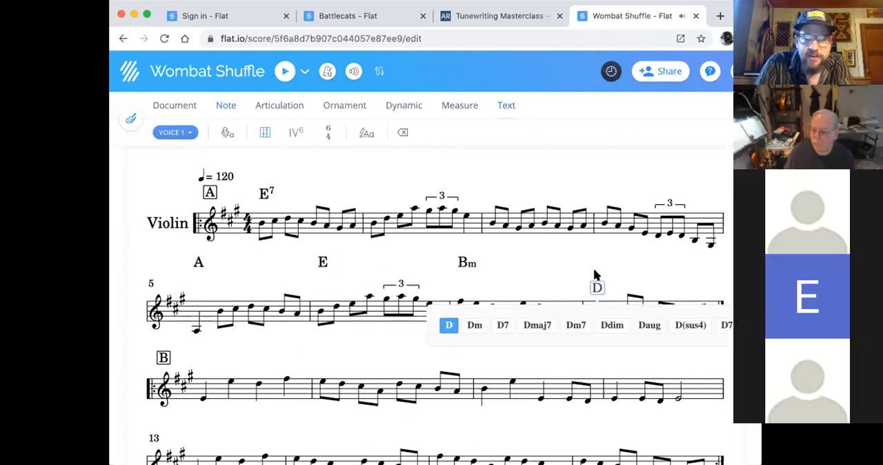
key("Tab")
key("Right")
key("Left")
key("Left")
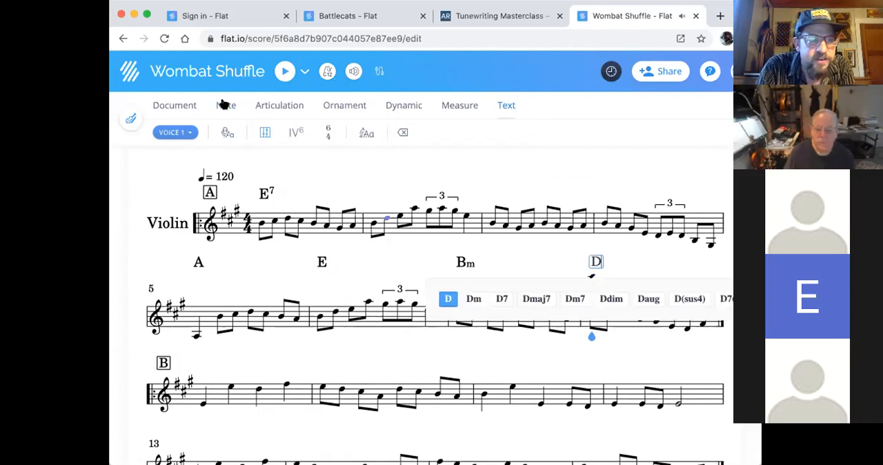
- Remove the stray high notes from the start of measure 8 and restore its first two eighth notes, D and C
left_click(225, 104)
key("BackSpace")
left_click(594, 278)
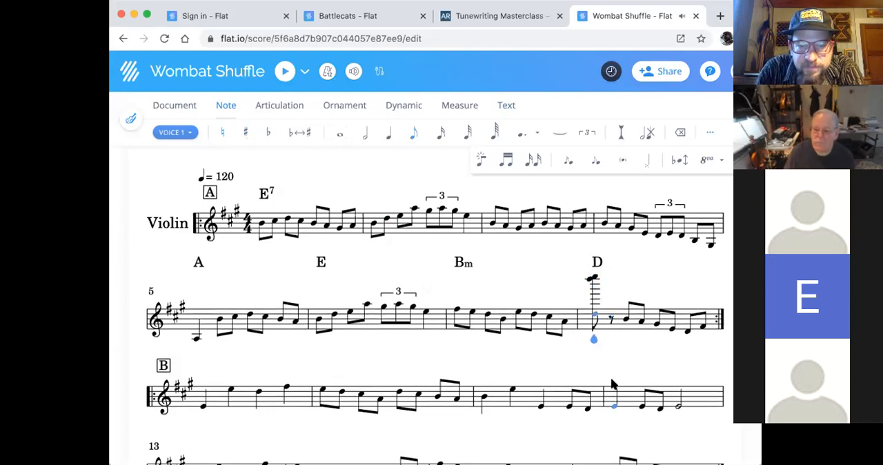
key("Down")
key("Down")
key("Down")
key("Down")
key("Down")
key("Down")
key("Down")
key("Down")
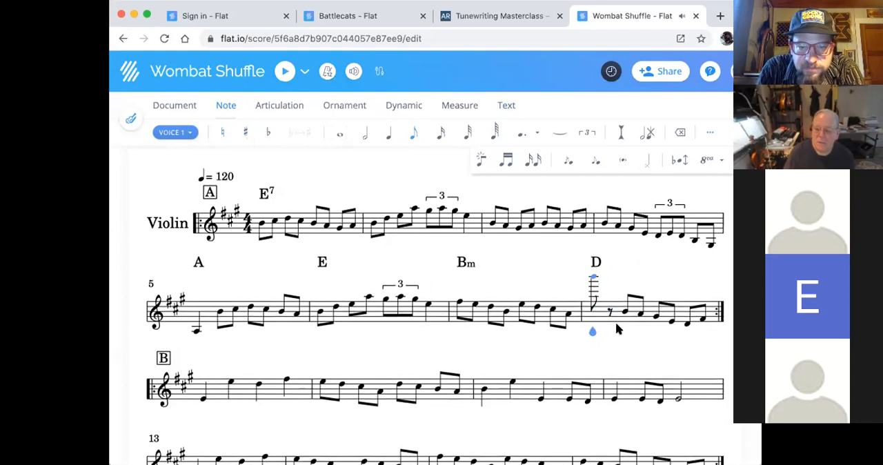
key("Down")
key("Down")
key("Down")
key("Down")
key("Down")
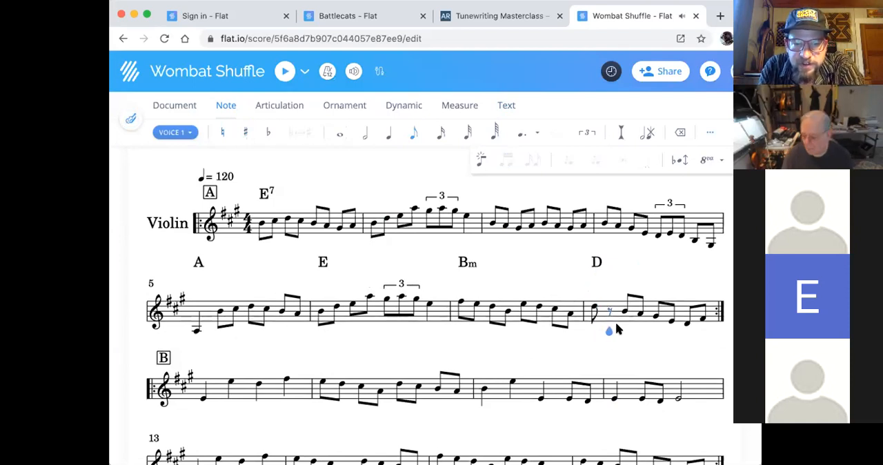
left_click(610, 312)
key("c")
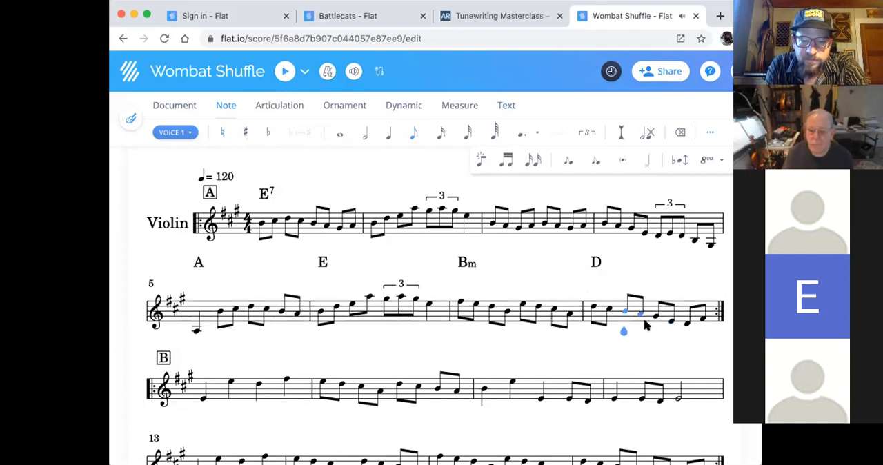
- Add the chord symbol E above the first note of the B section
scroll(645, 323, "down", 2)
scroll(644, 319, "up", 2)
scroll(644, 321, "down", 2)
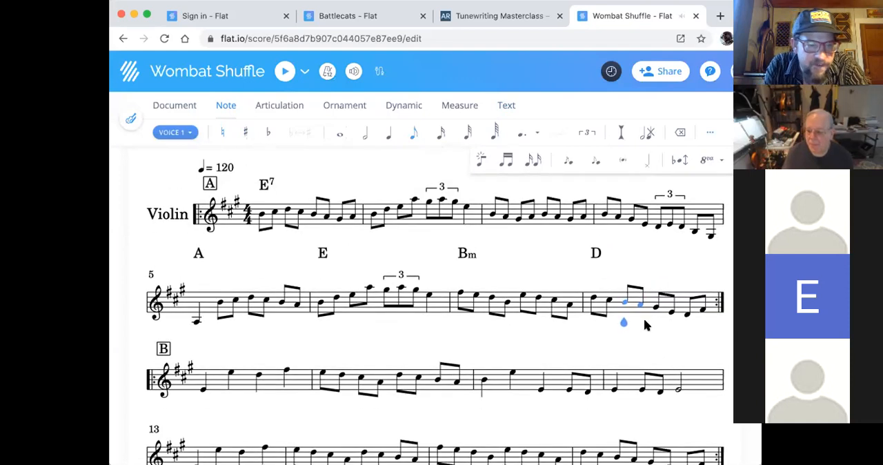
left_click(200, 354)
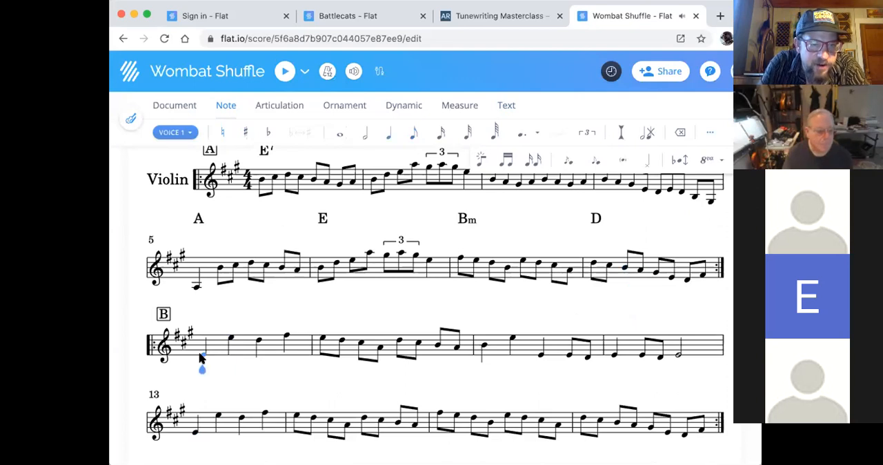
key("super+k")
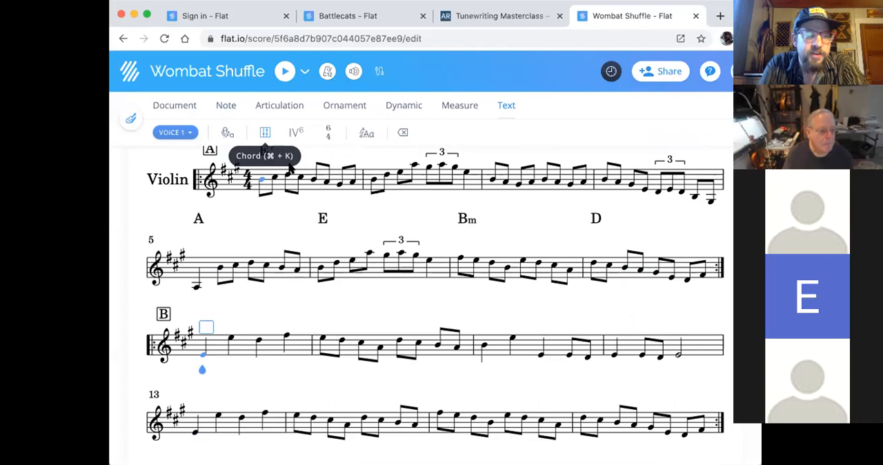
type("D")
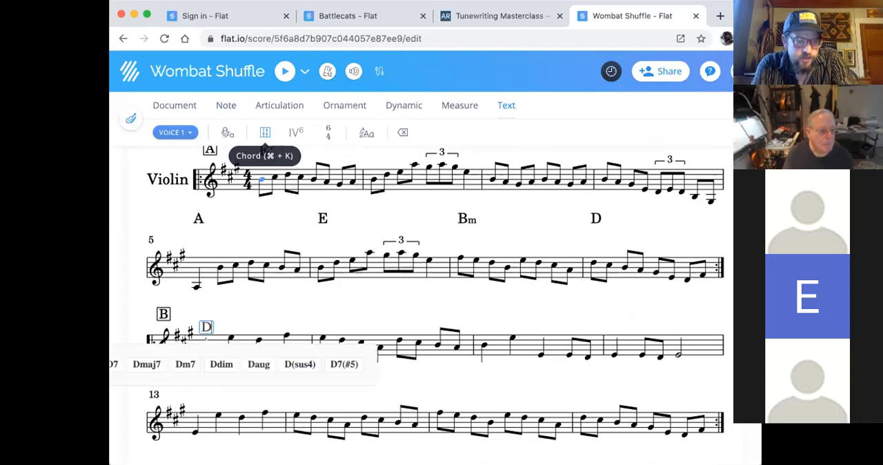
key("BackSpace")
type("E")
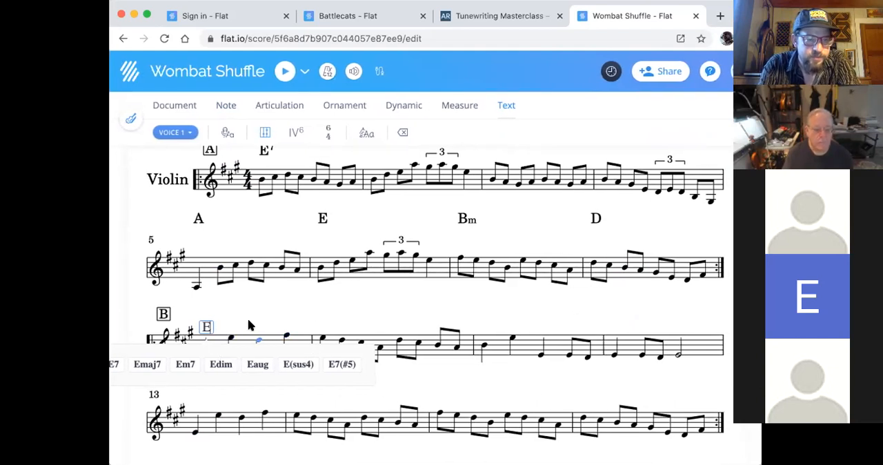
key("space")
key("space")
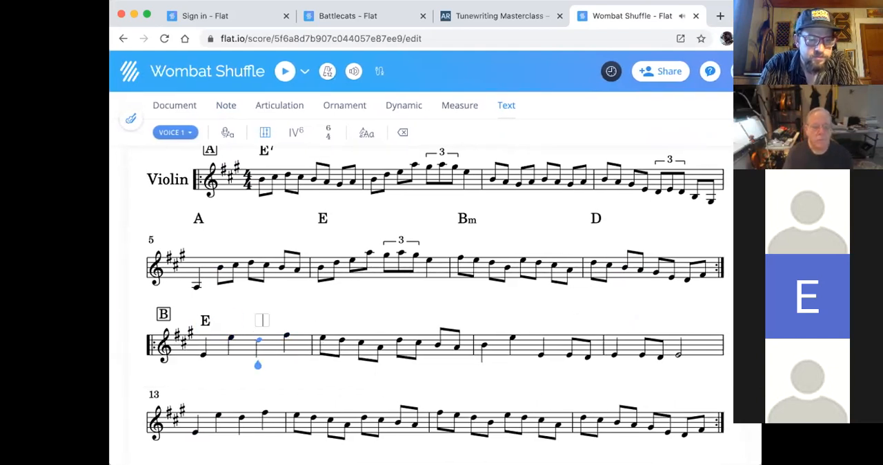
- Add chord symbols D above the third note of measure 9 and E above the first note of measure 10
type("D")
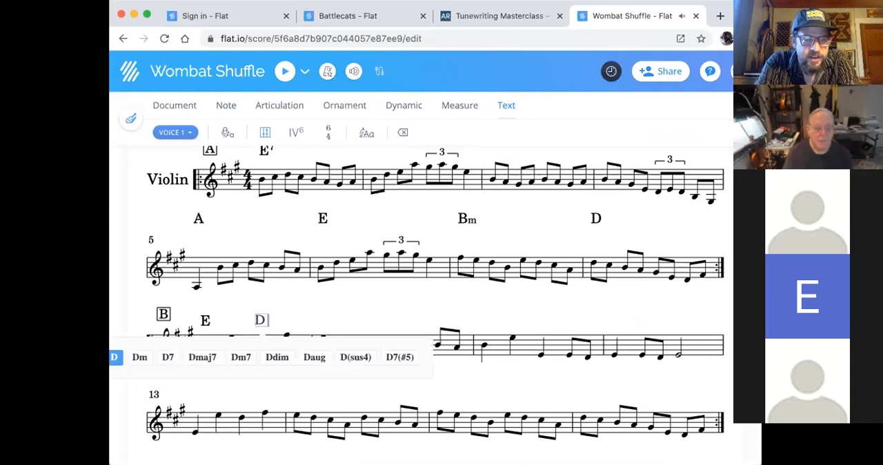
key("Right")
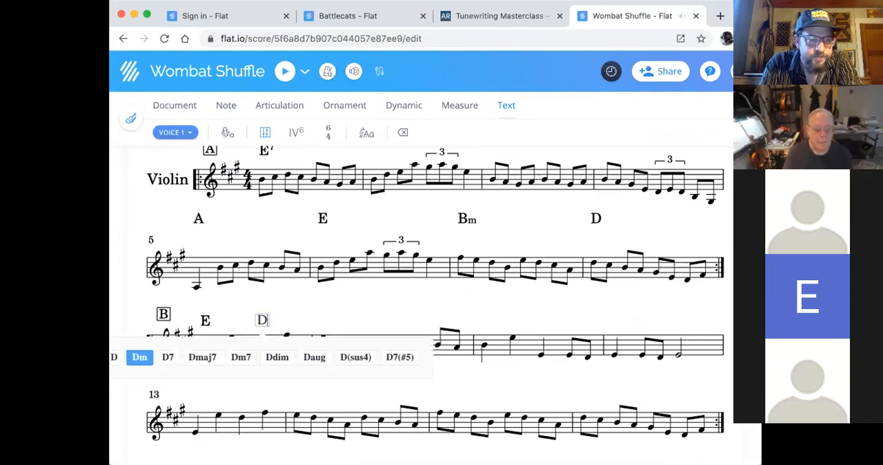
key("Left")
key("space")
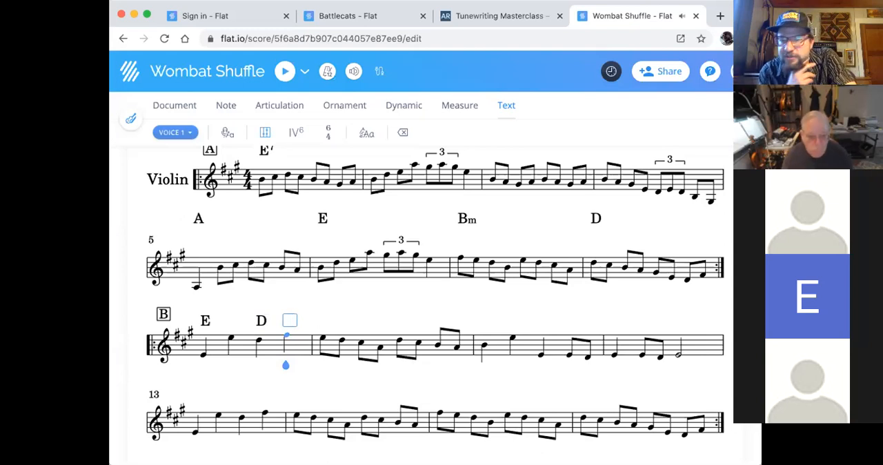
key("space")
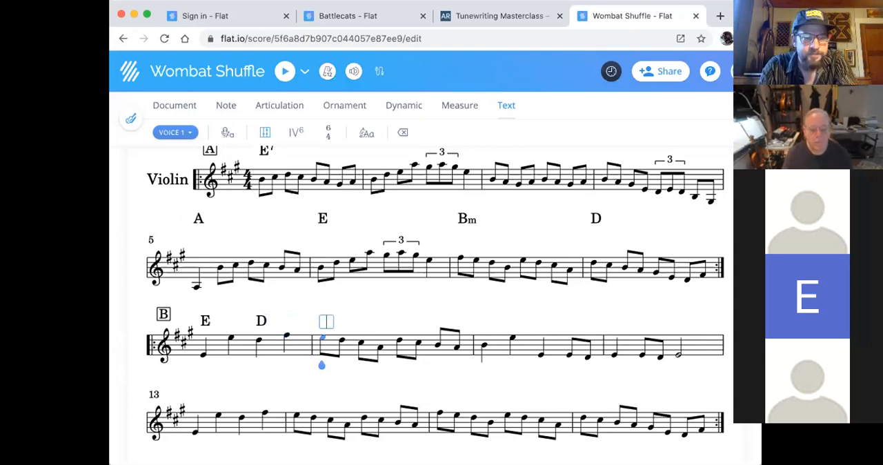
type("E")
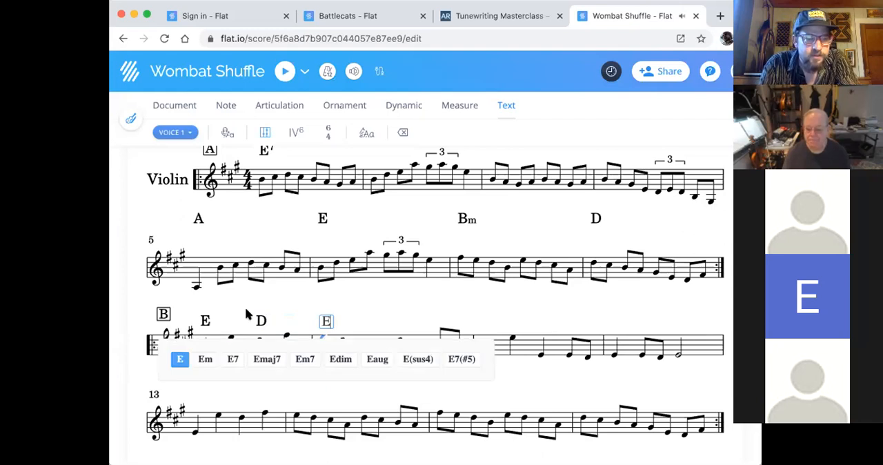
left_click(177, 359)
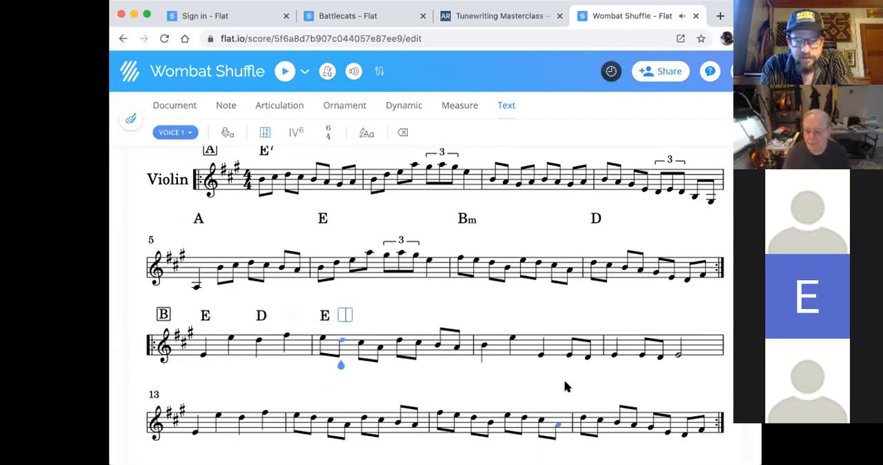
- Add chord symbols Bm above the first note of measure 15 and A above the first note of measure 16
left_click(440, 409)
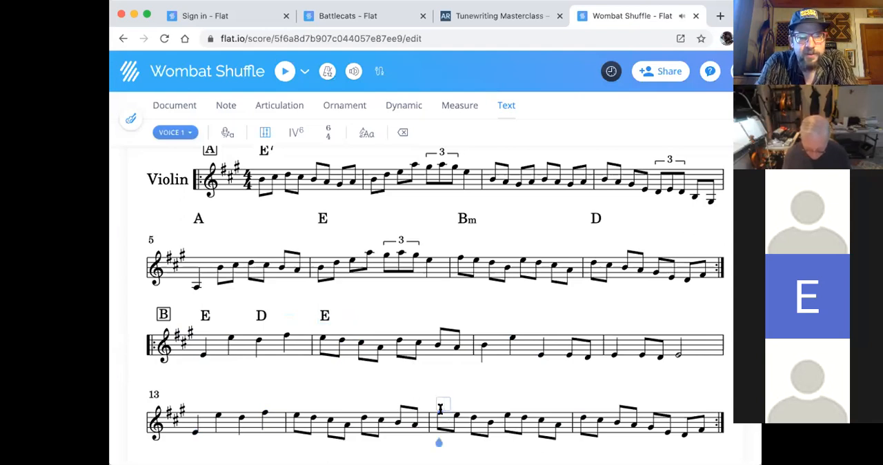
type("Bm")
left_click(381, 442)
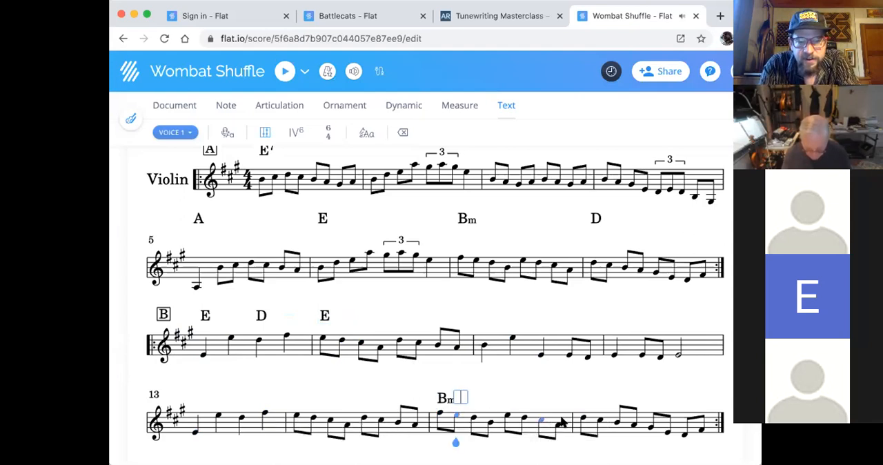
left_click(584, 420)
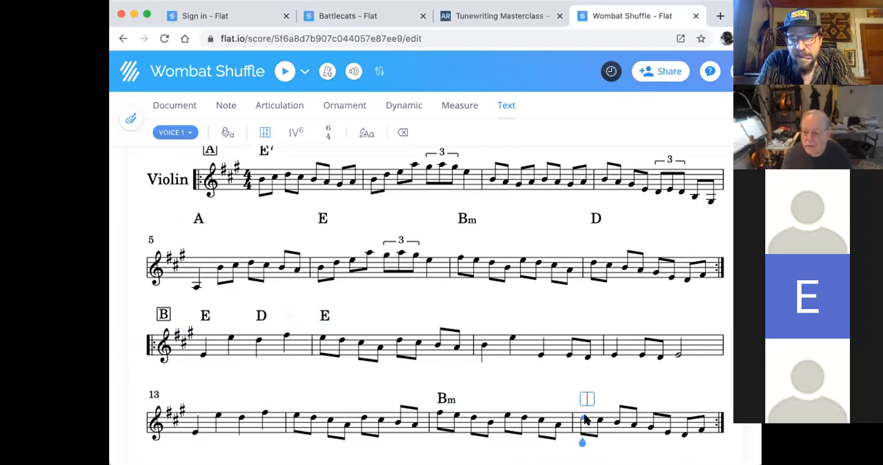
type("A")
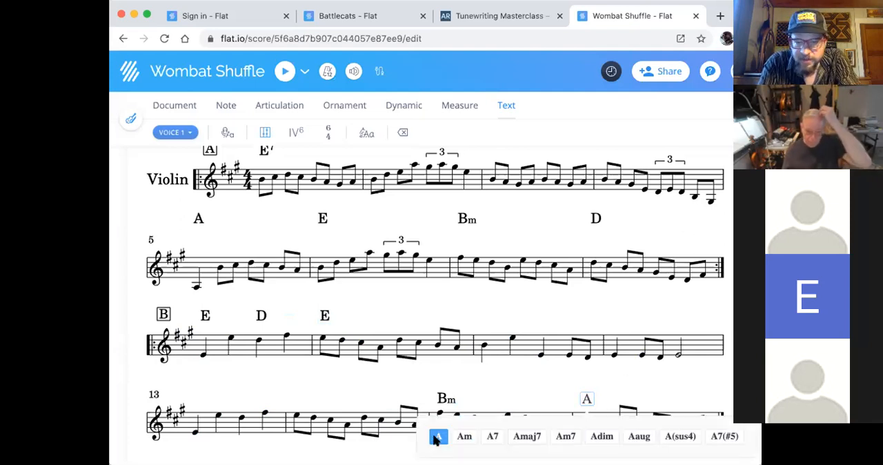
key("space")
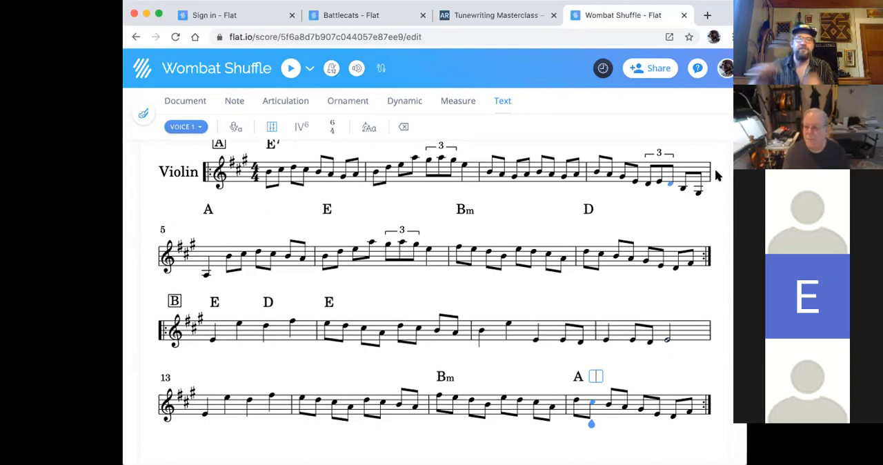
key("space")
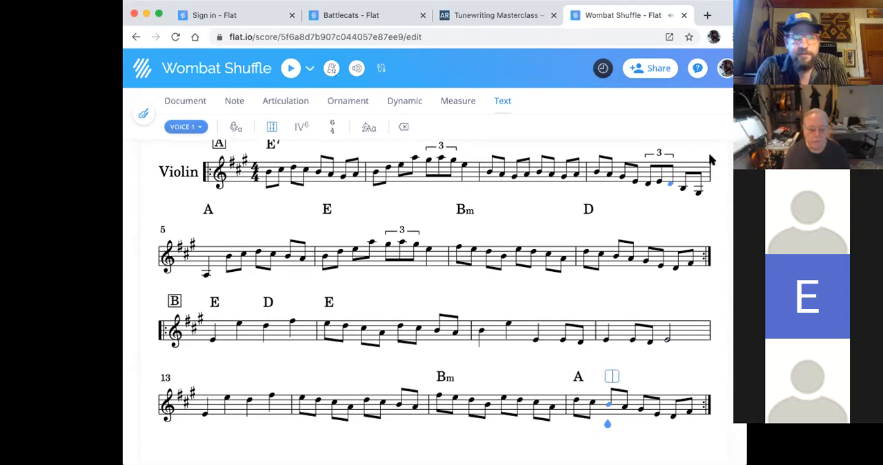
- Add a Piano from the Keyboards category to the score's instruments and return to the score
left_click(235, 104)
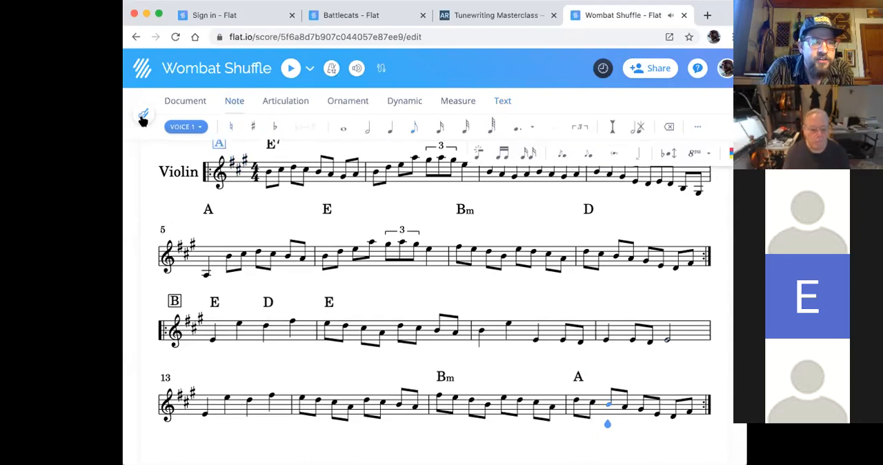
left_click(143, 116)
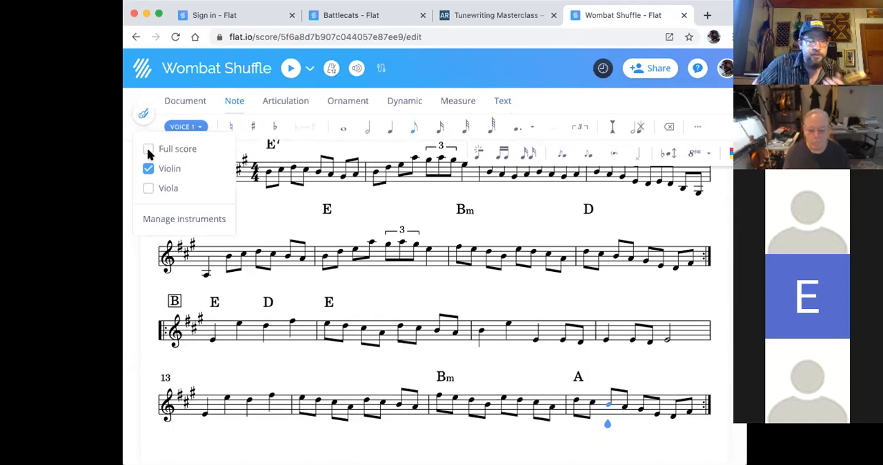
left_click(170, 222)
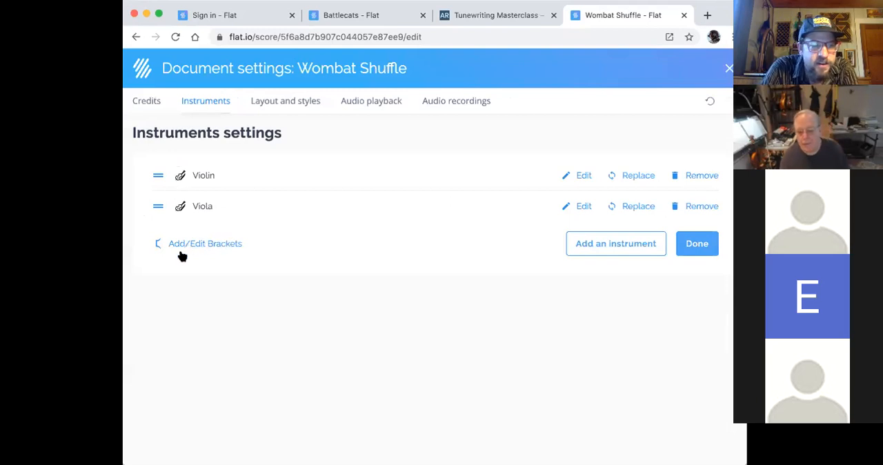
left_click(603, 244)
scroll(235, 238, "down", 2)
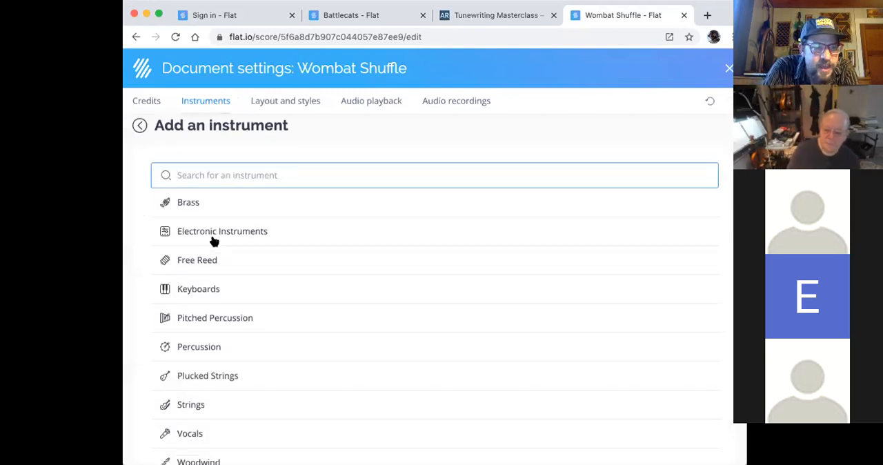
left_click(209, 243)
scroll(241, 258, "down", 3)
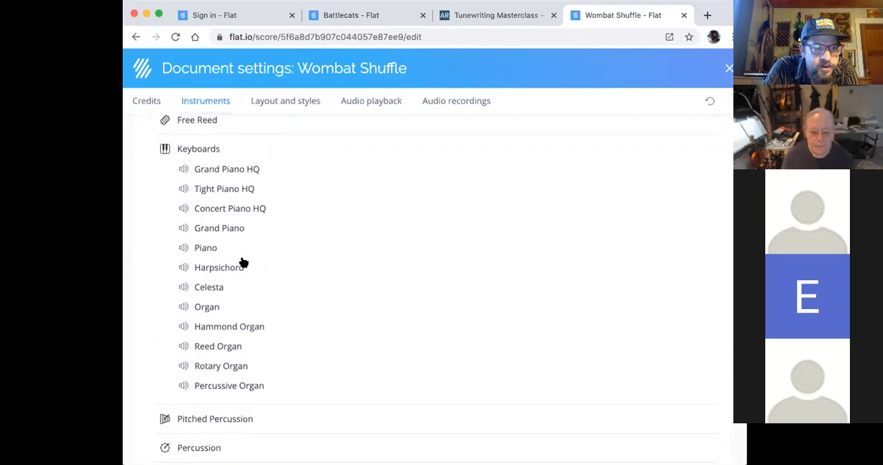
left_click(202, 245)
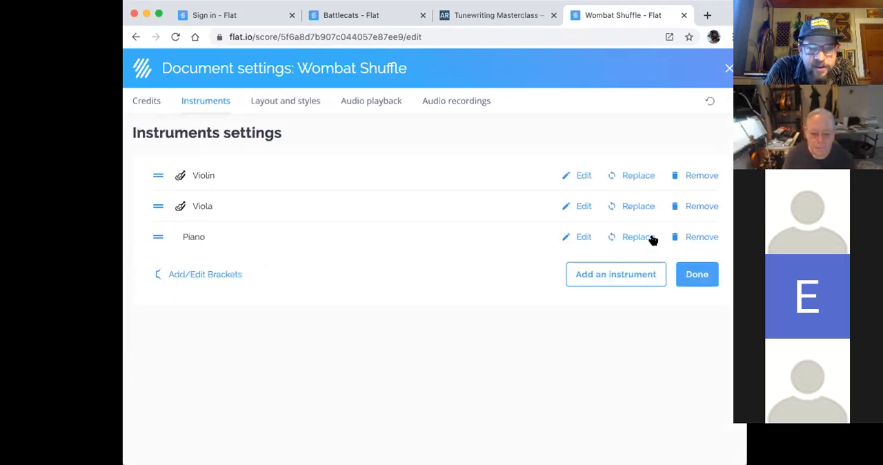
left_click(703, 272)
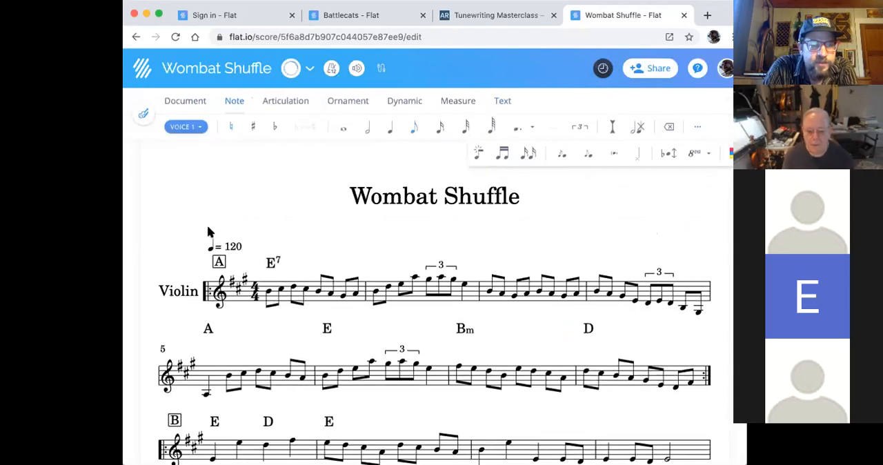
- Display only the Violin and Piano parts together in the score, leaving the Viola hidden
left_click(145, 118)
left_click(148, 150)
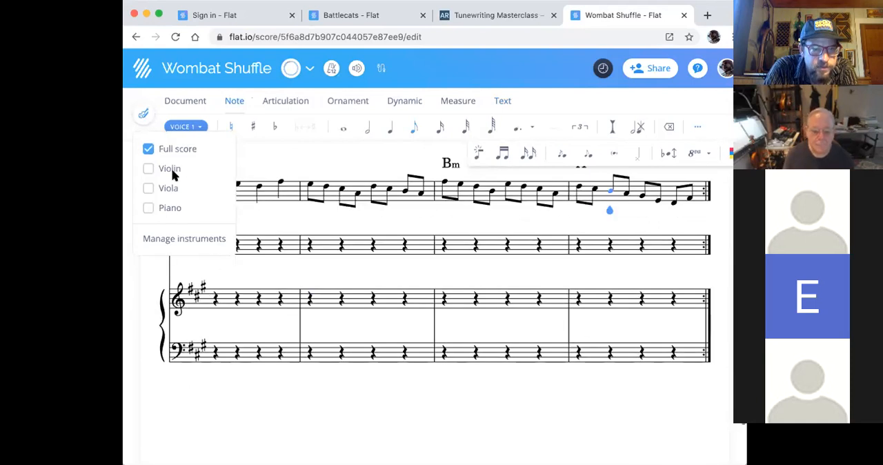
left_click(148, 207)
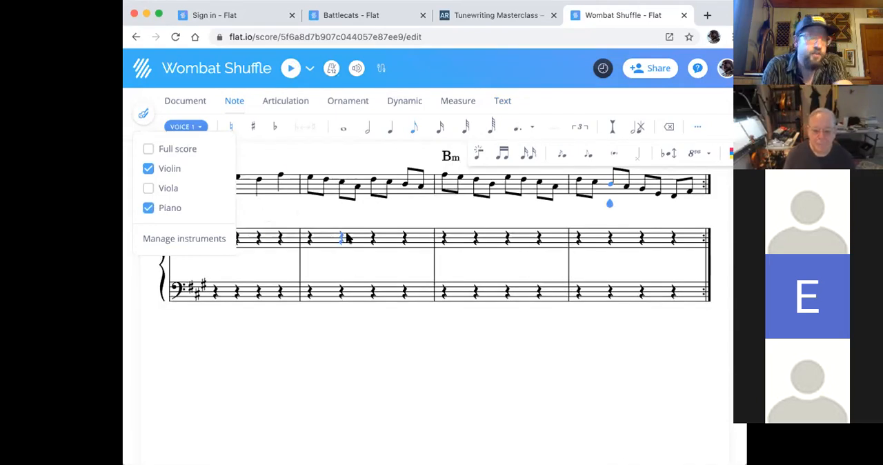
left_click(620, 255)
scroll(620, 255, "up", 10)
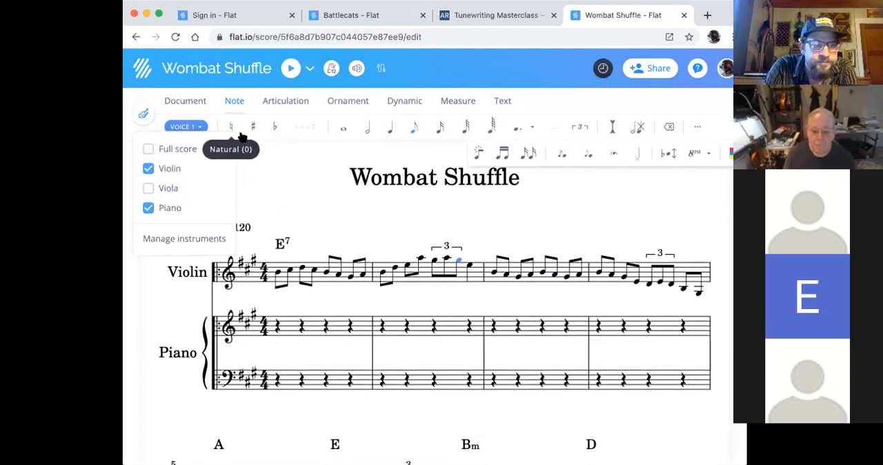
left_click(243, 101)
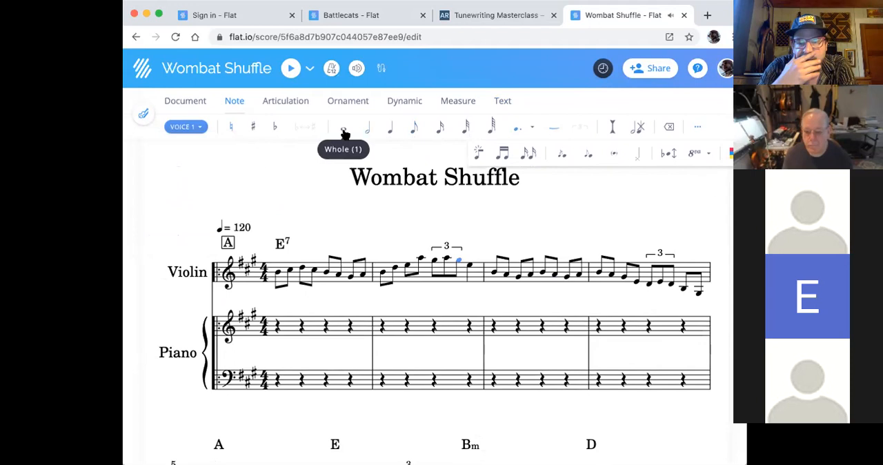
- Enter a whole-note chord of E with the B below it in measure 1 of the piano's treble staff
left_click(276, 326)
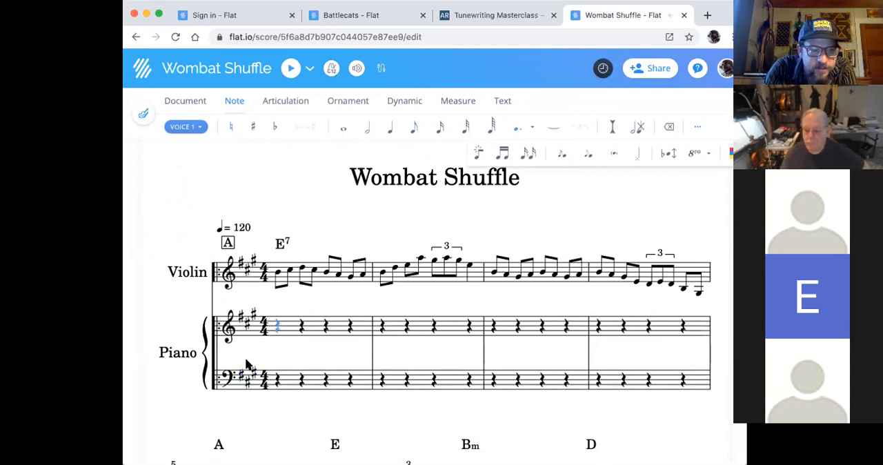
left_click(276, 338)
left_click(281, 338)
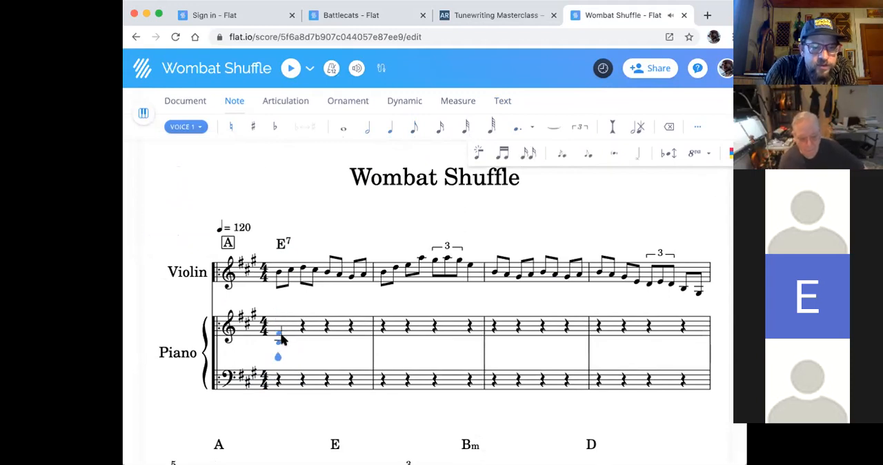
scroll(287, 328, "down", 3)
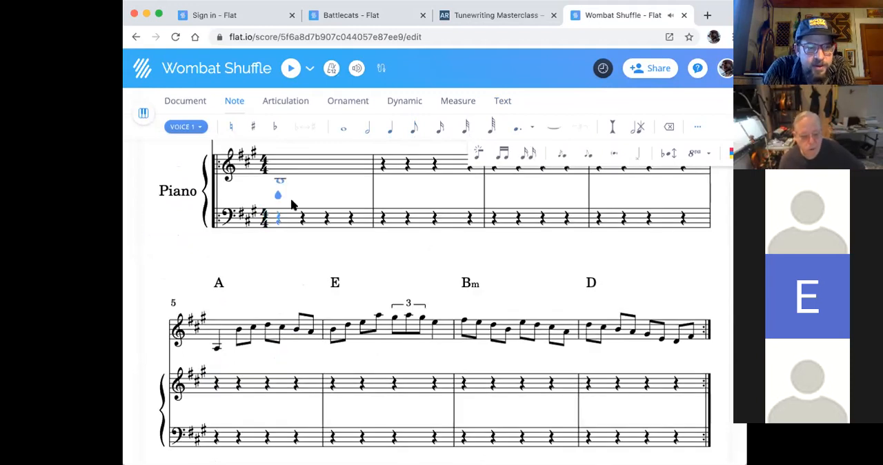
scroll(293, 200, "up", 1)
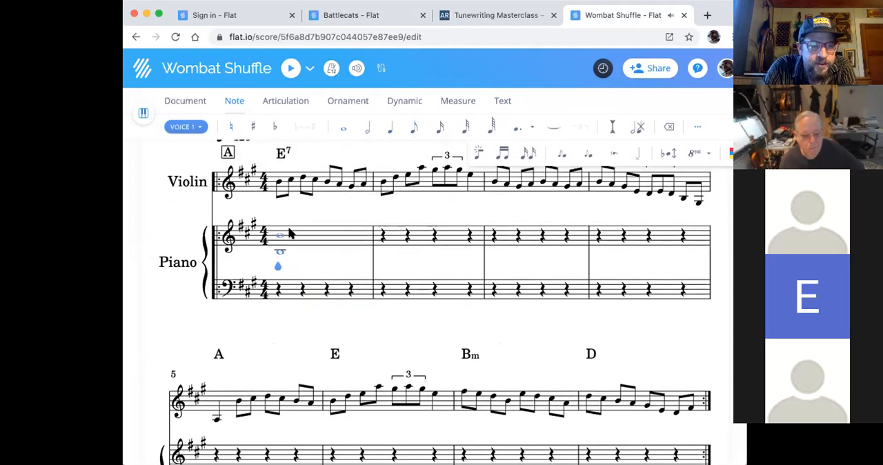
- Replace the quarter rests in measure 2 of the piano's treble staff with a whole rest
key("Right")
key("1")
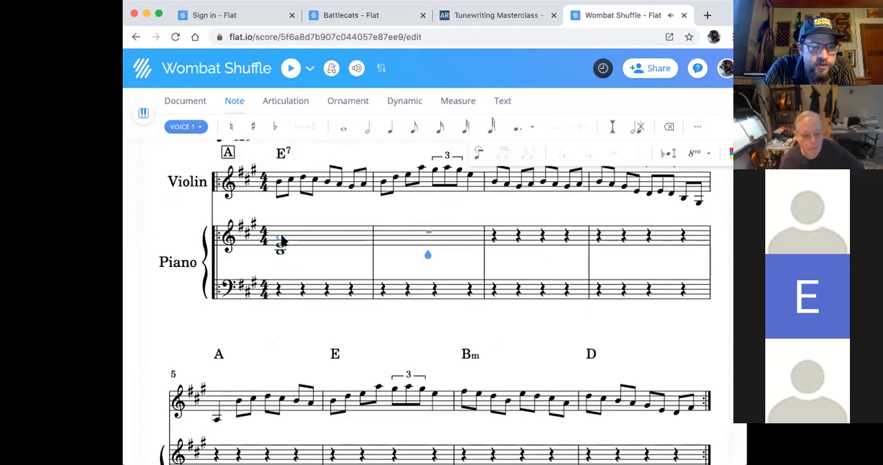
key("Right")
- Enter a whole-note chord of A, C# and E in measure 5 of the piano's treble staff
scroll(491, 222, "down", 1)
scroll(491, 222, "down", 1)
left_click(217, 338)
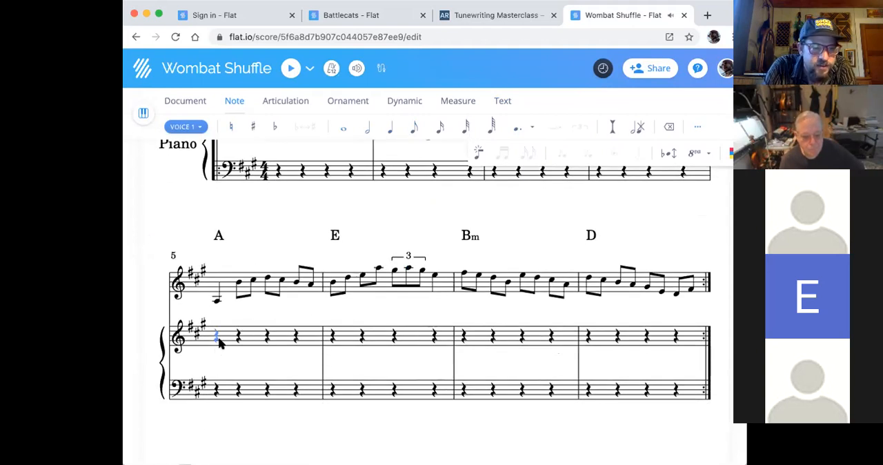
left_click(214, 351)
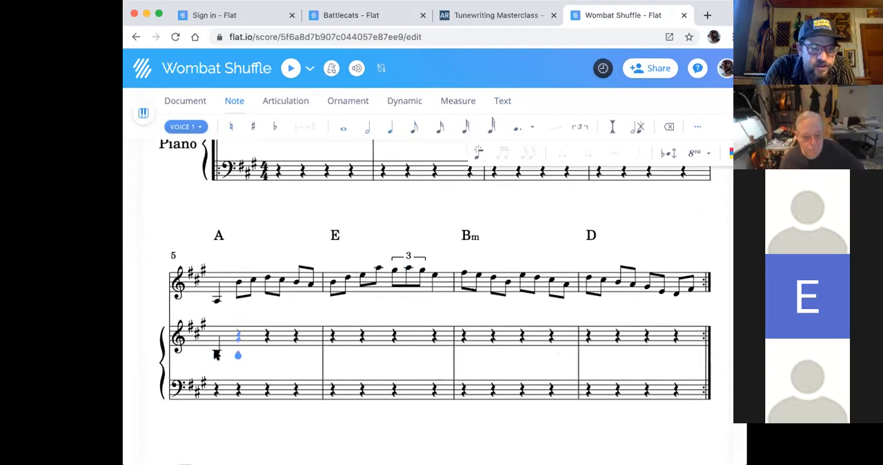
key("Left")
key("1")
scroll(242, 353, "down", 2)
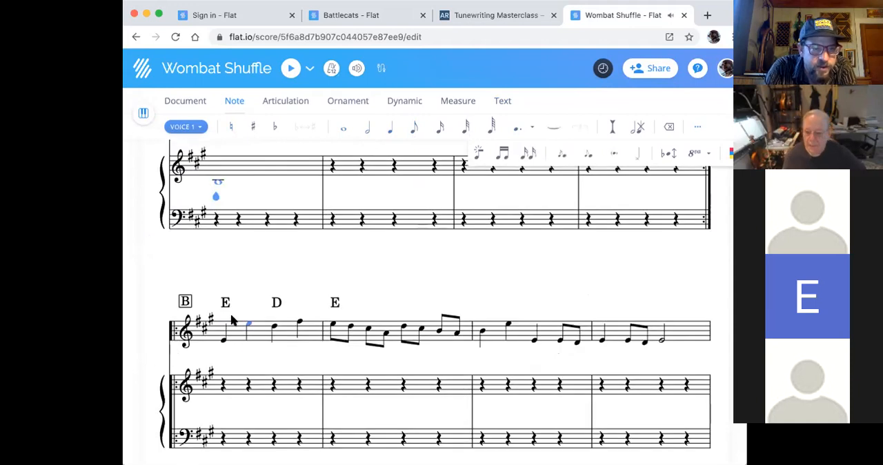
scroll(232, 318, "up", 1)
key("Down")
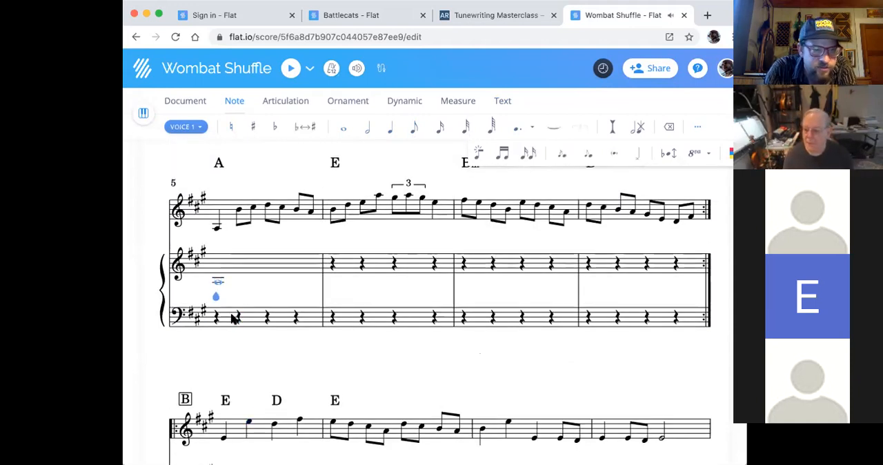
- Enter a whole-note chord of B, E and G# in measure 6 of the piano's treble staff
key("Right")
key("1")
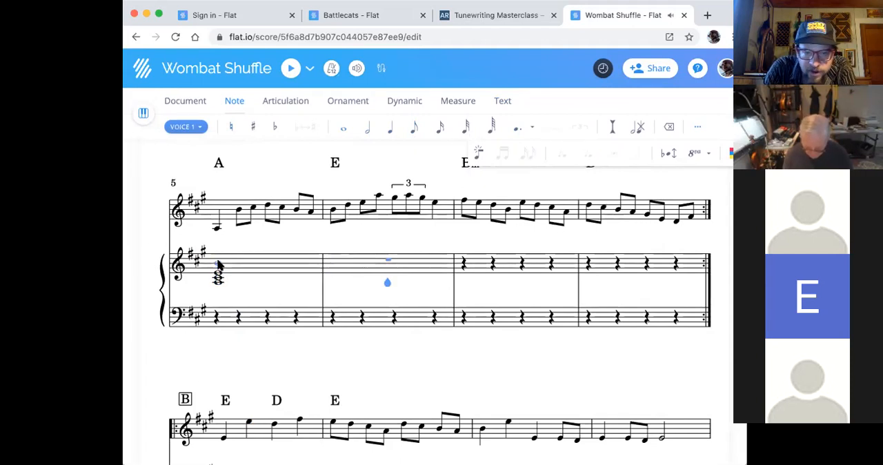
scroll(218, 275, "up", 2)
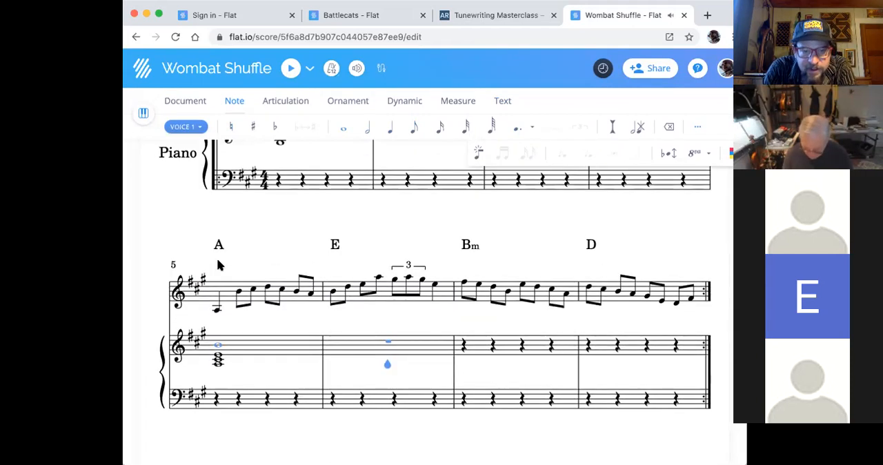
left_click(328, 358)
left_click(334, 358)
left_click(336, 354)
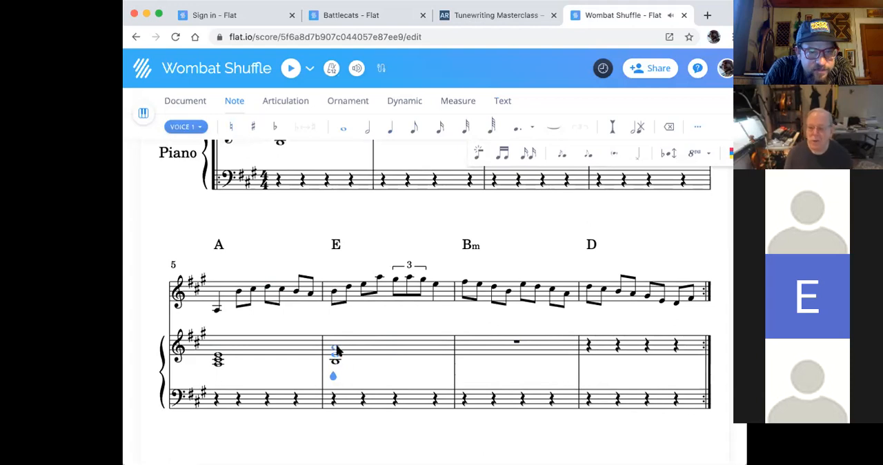
- Enter a whole-note chord of B, D, F# and A in measure 7 of the piano's treble staff
key("Right")
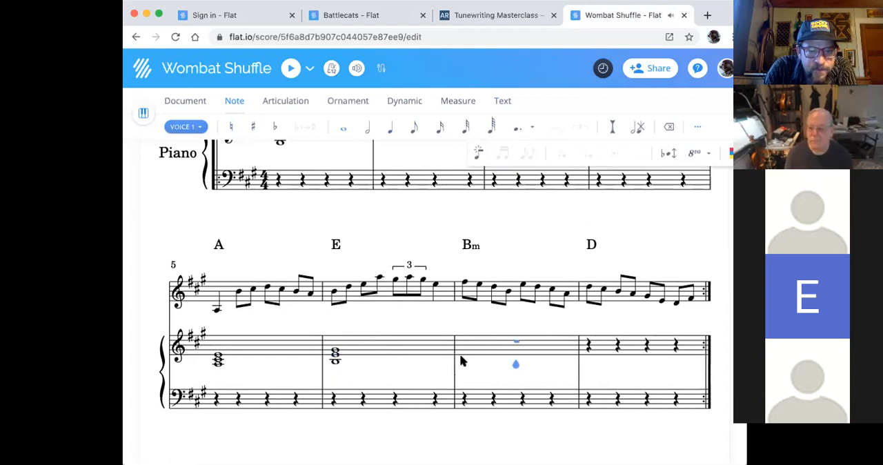
left_click(511, 352)
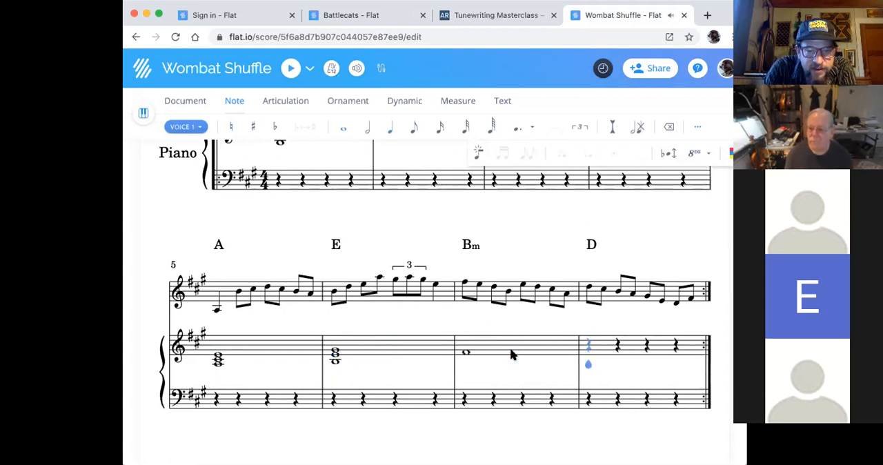
left_click(467, 349)
left_click(467, 364)
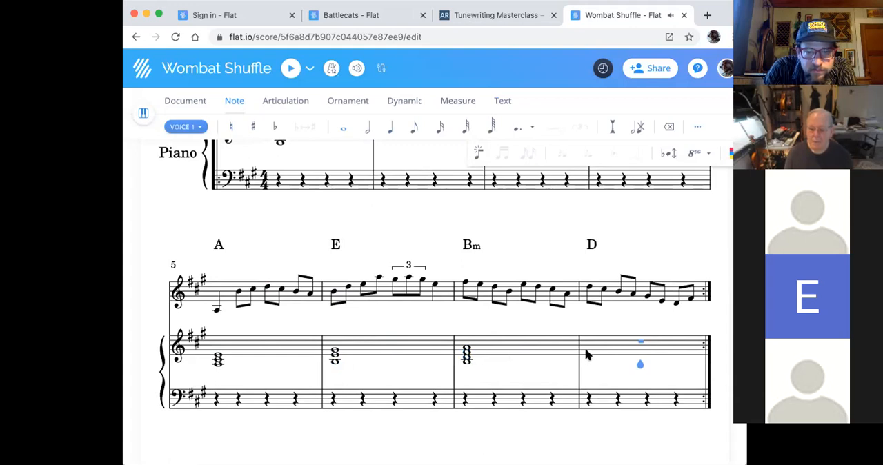
- Enter a whole-note chord of A, D and F# in measure 8 of the piano's treble staff, correcting the misplaced notes
left_click(610, 353)
left_click(626, 351)
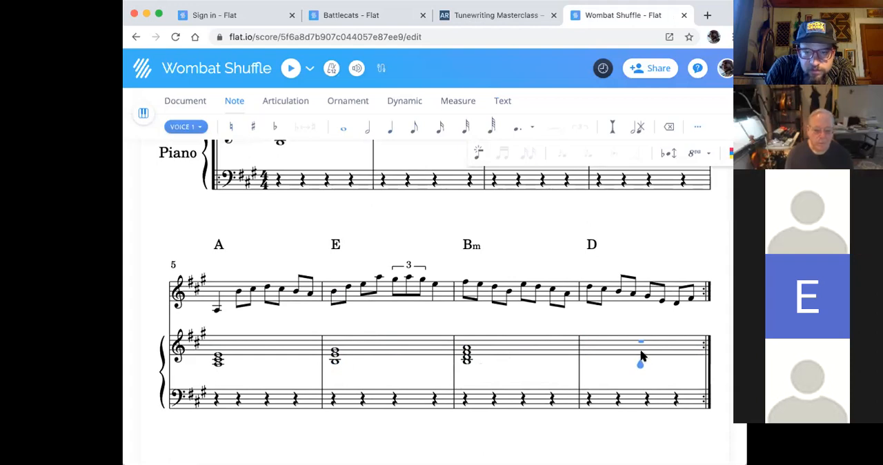
left_click(591, 361)
key("Right")
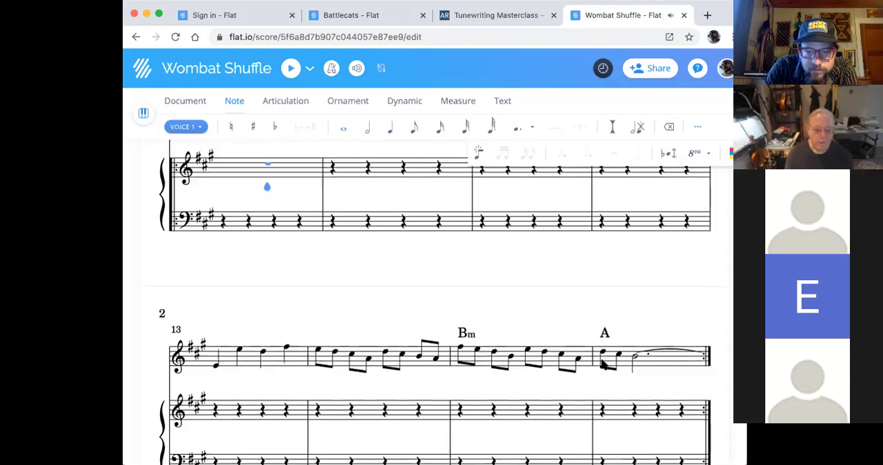
key("Left")
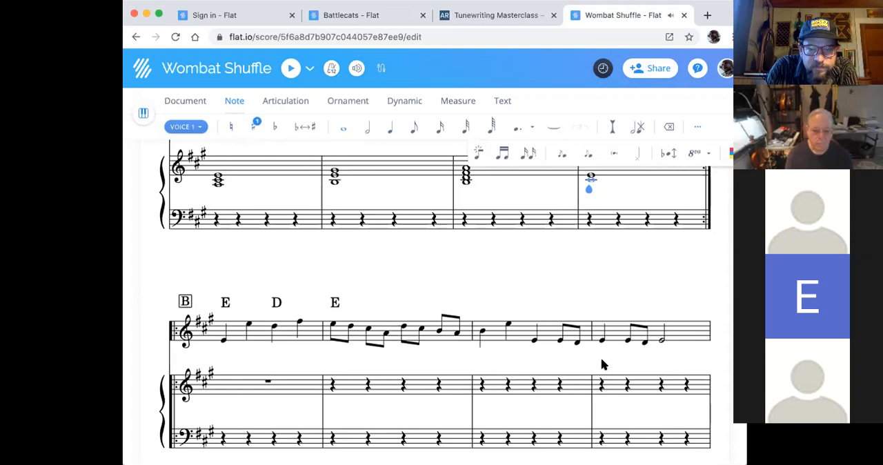
key("Down")
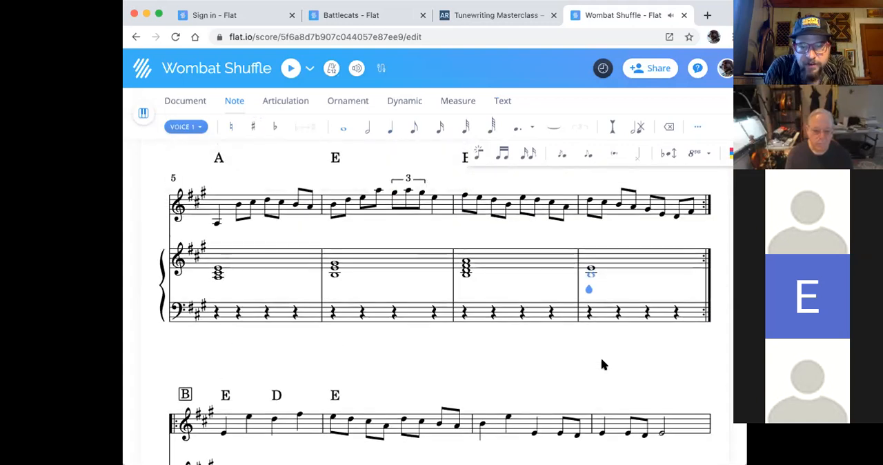
scroll(602, 361, "up", 2)
scroll(601, 364, "down", 1)
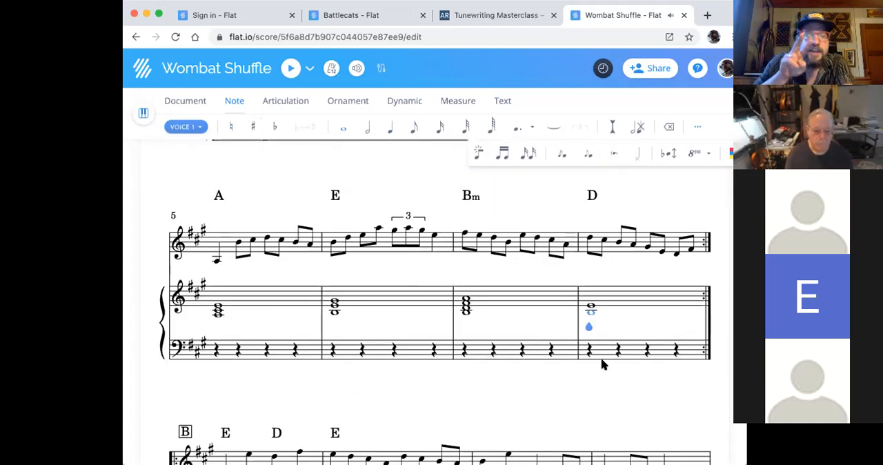
scroll(601, 364, "down", 2)
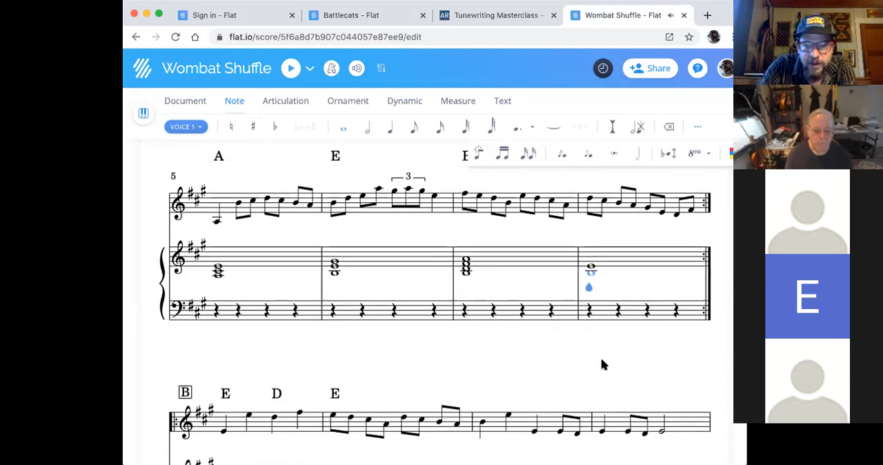
scroll(601, 364, "up", 2)
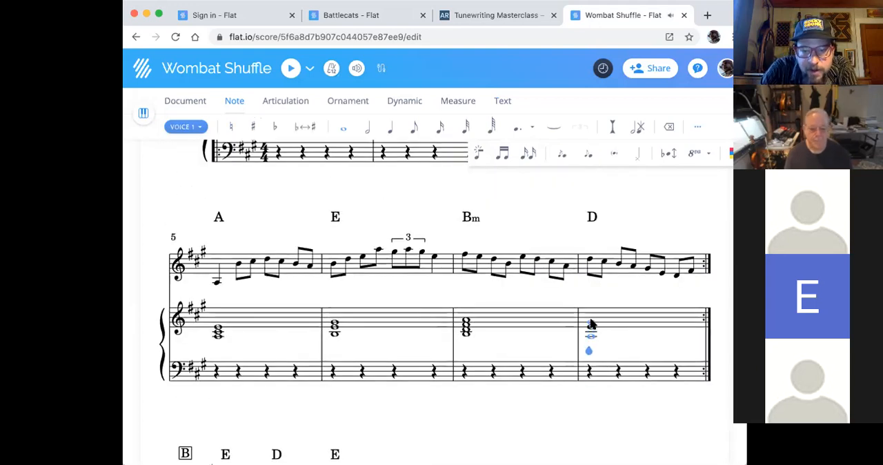
left_click(589, 329)
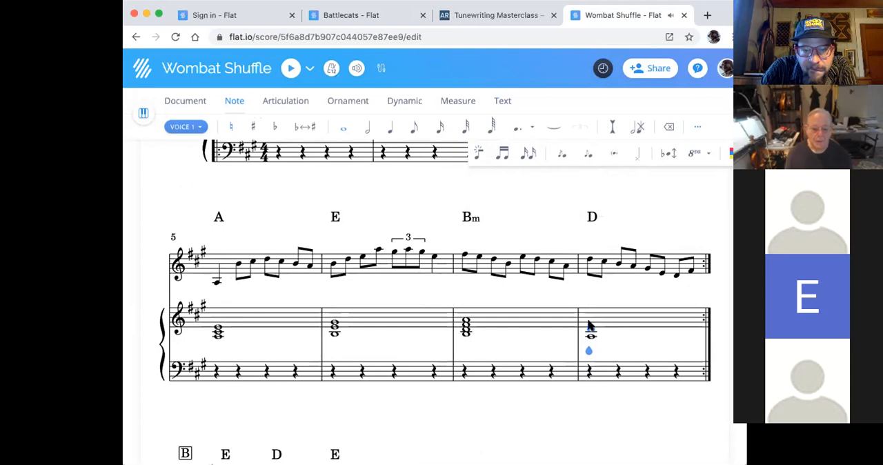
left_click(589, 324)
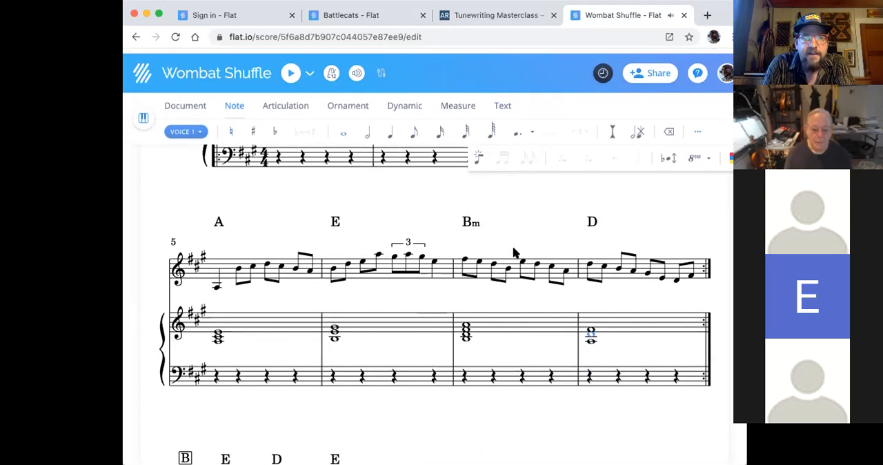
- Play back the violin and piano from the first note of measure 1, and stop the playback
scroll(323, 236, "up", 3)
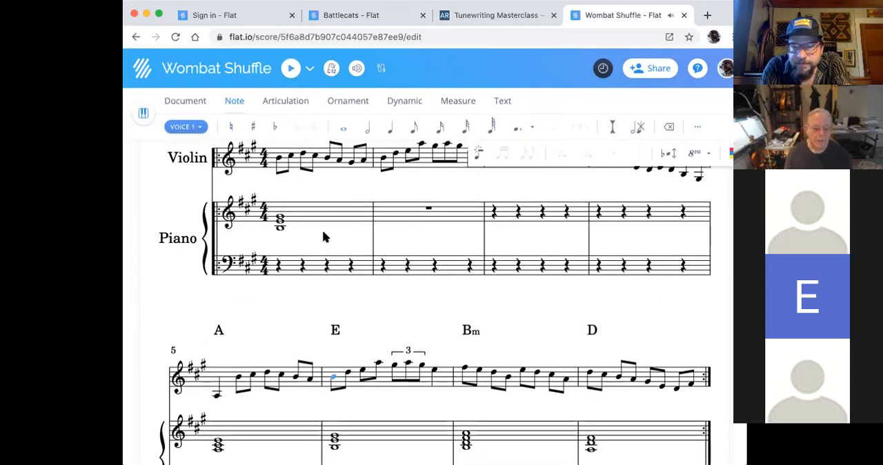
left_click(376, 357)
scroll(376, 354, "up", 3)
left_click(277, 297)
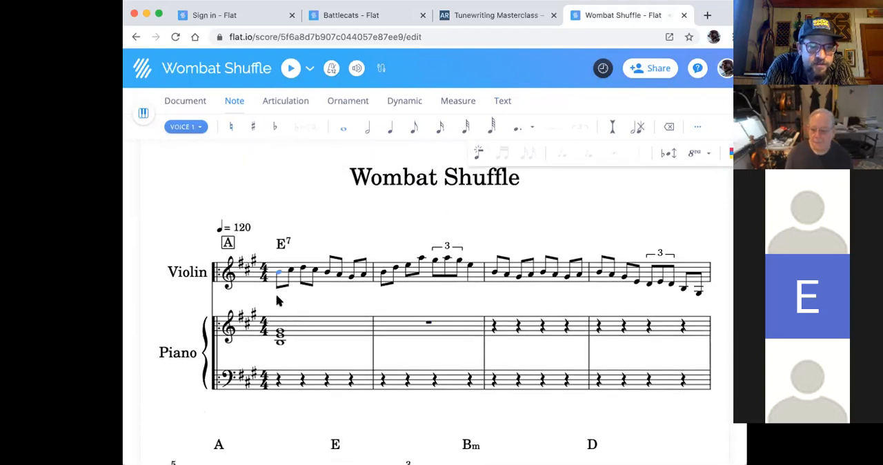
left_click(277, 292)
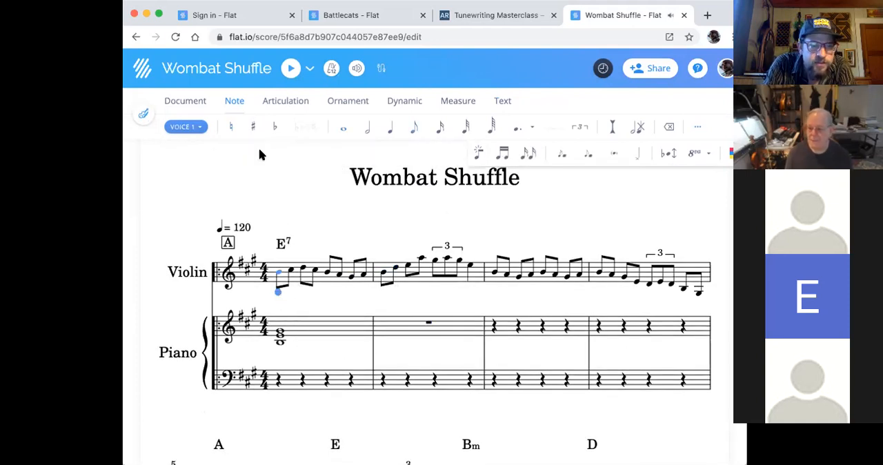
left_click(291, 70)
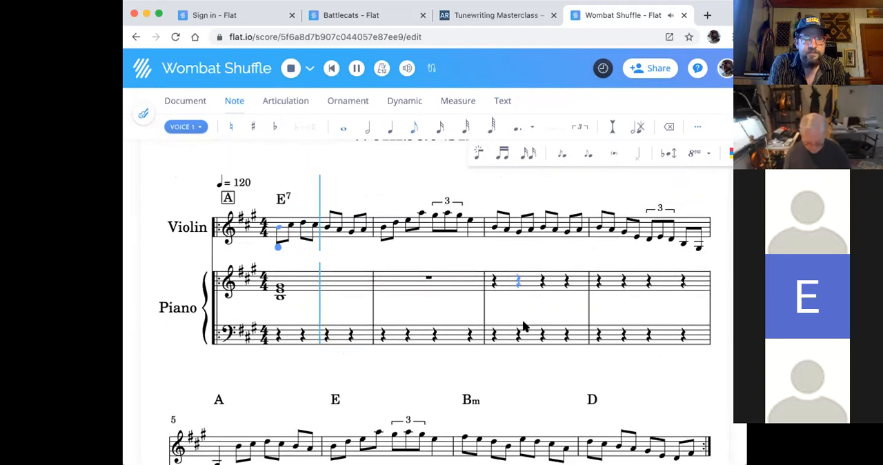
left_click(288, 72)
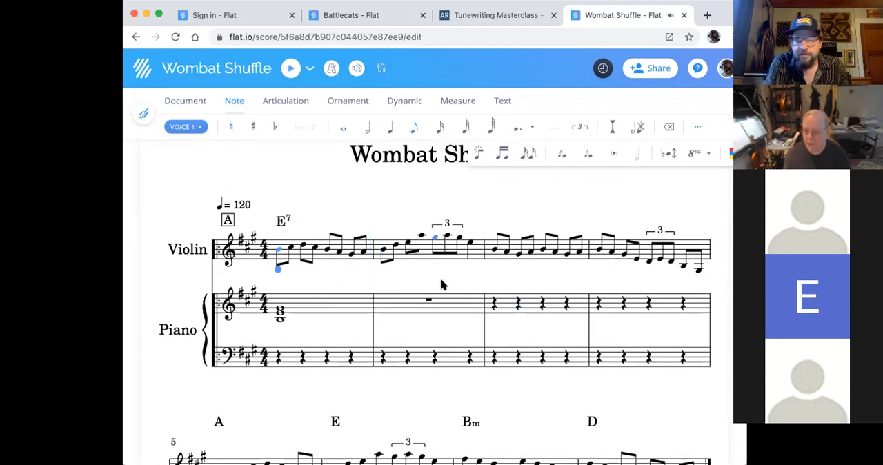
- Hide the Piano part so that only the Violin part is displayed
left_click(143, 115)
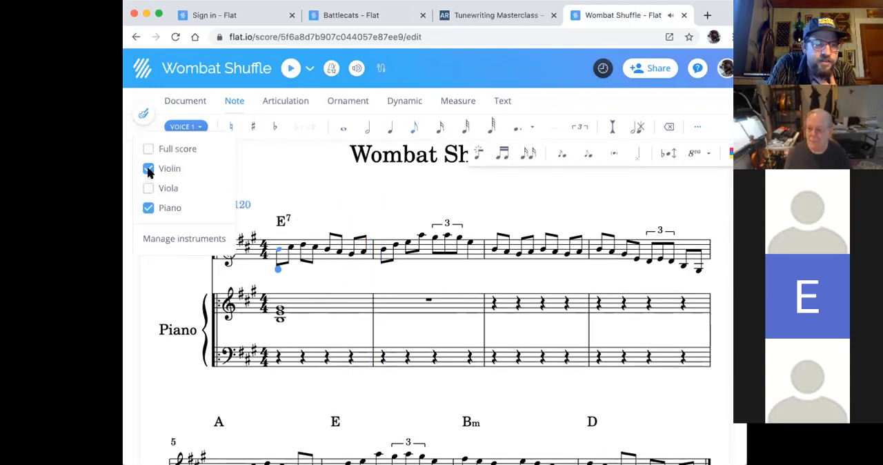
left_click(148, 208)
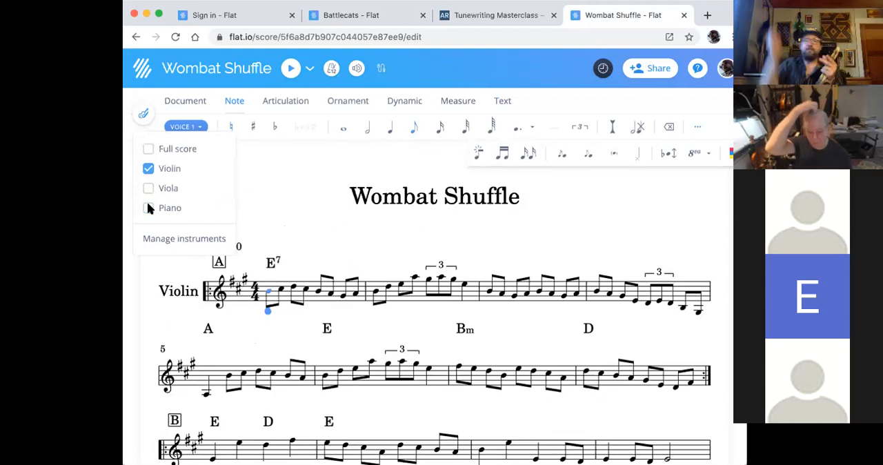
scroll(224, 296, "down", 3)
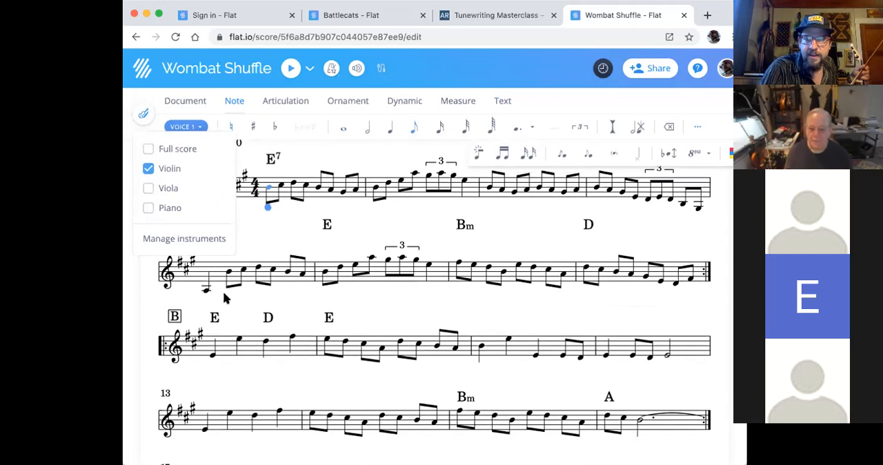
scroll(701, 352, "up", 1)
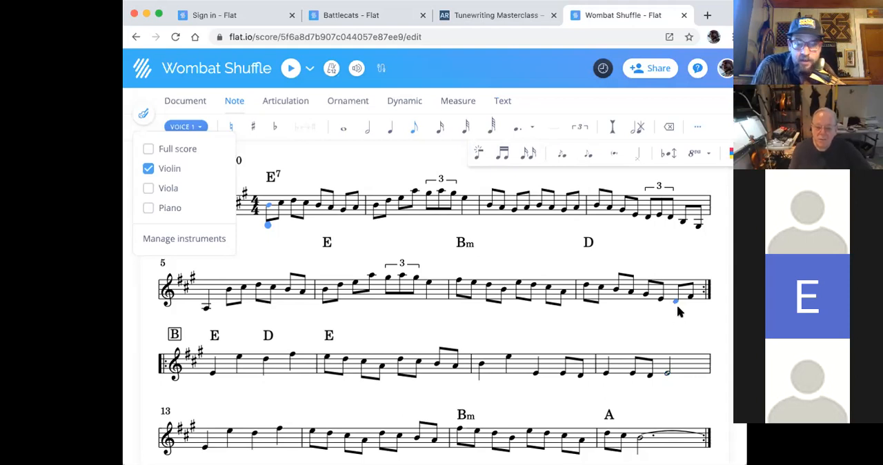
- Copy the whole of violin measure 8, including its D chord symbol, over measure 16 at the end of the B section
scroll(710, 283, "down", 2)
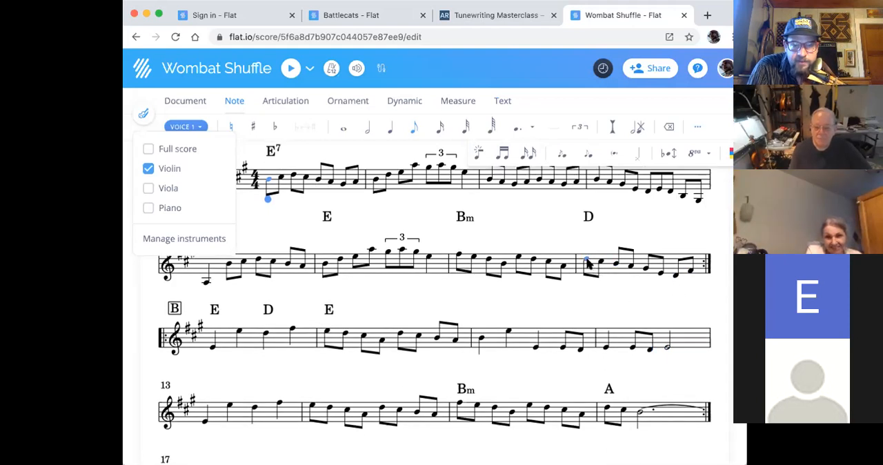
left_click(587, 265)
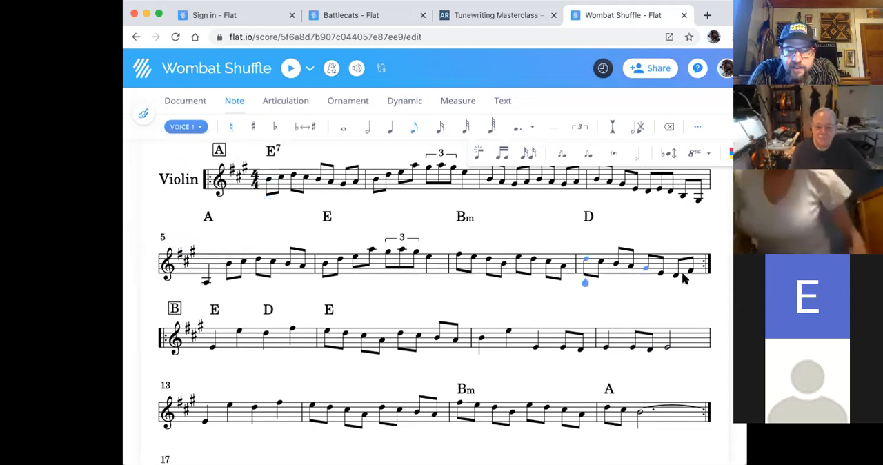
left_click(689, 269, "shift")
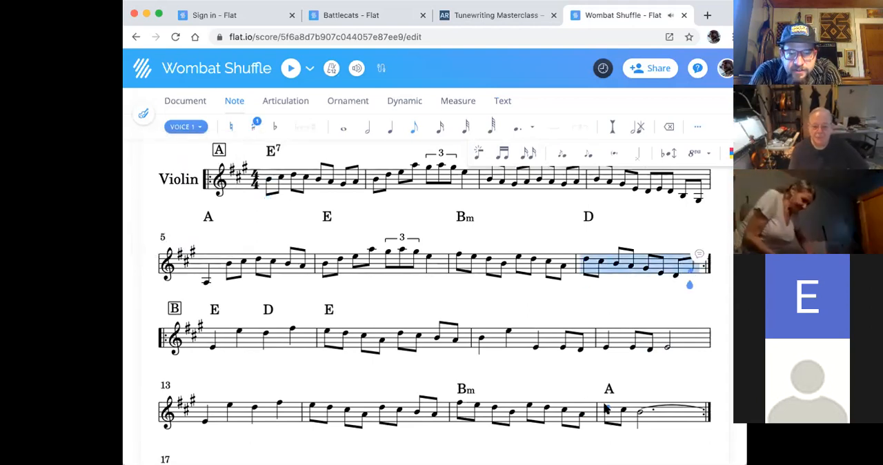
left_click(608, 407)
key("super+v")
scroll(624, 350, "up", 6)
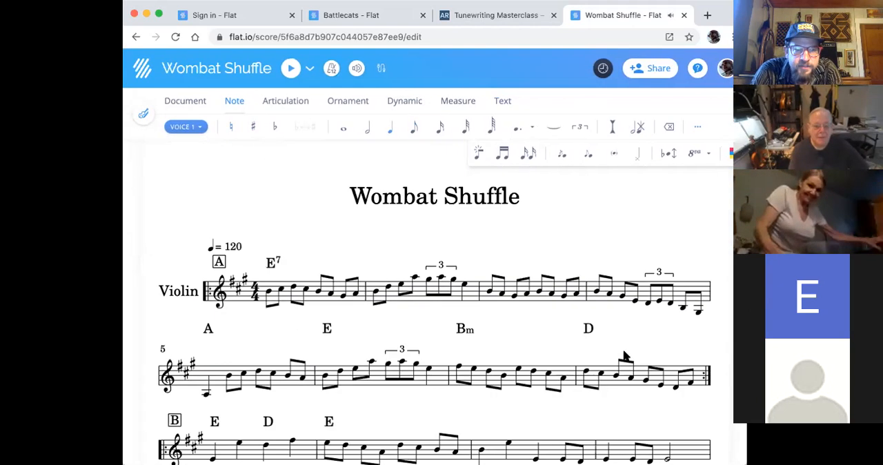
scroll(624, 350, "down", 3)
scroll(623, 350, "up", 1)
scroll(624, 354, "down", 1)
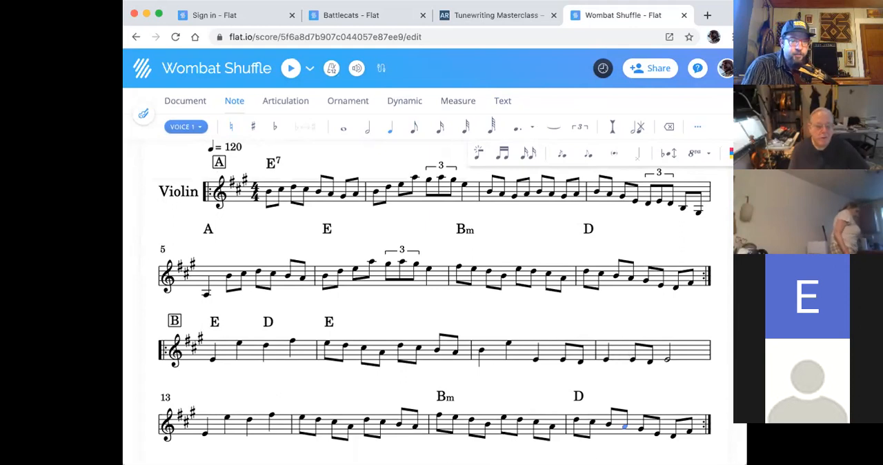
- Raise the first note of violin measure 12 by one step to F#
scroll(528, 327, "up", 1)
scroll(529, 327, "down", 2)
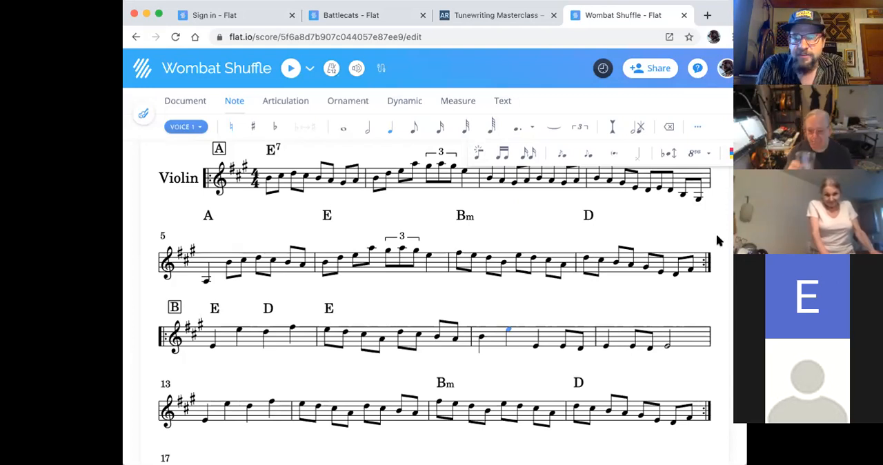
left_click(604, 345)
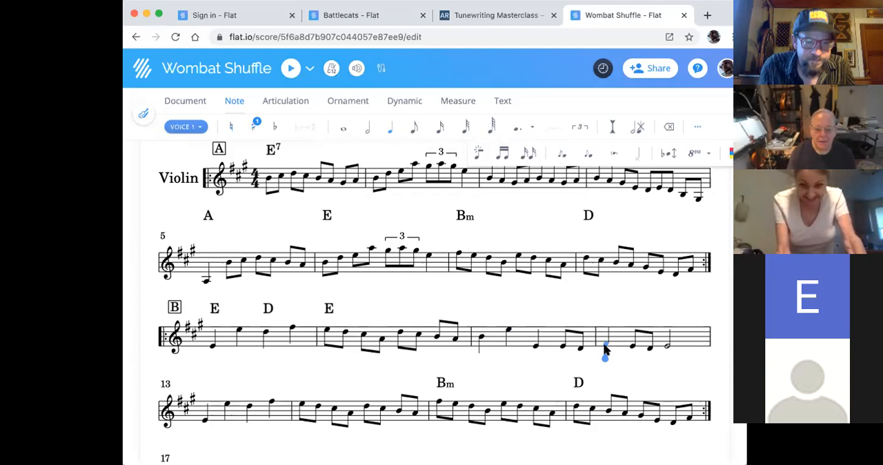
- Turn the half note E in violin measure 12 into a dotted quarter note and fill the remaining rest with an eighth-note D
left_click(663, 345)
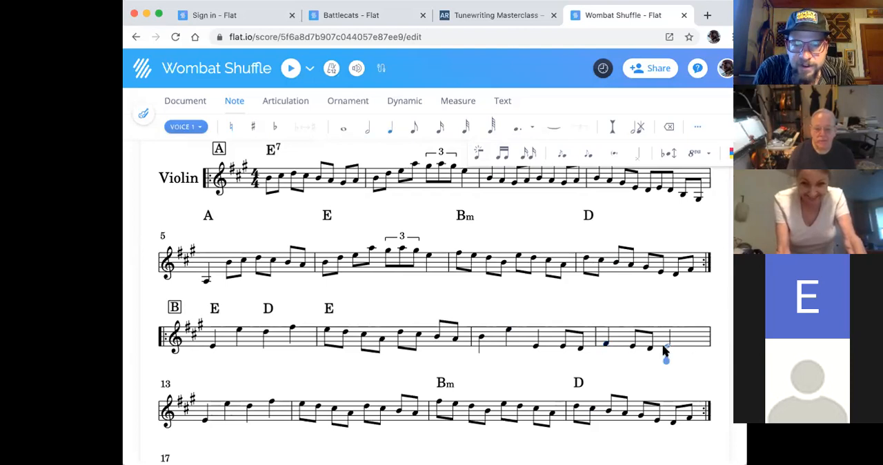
left_click(389, 130)
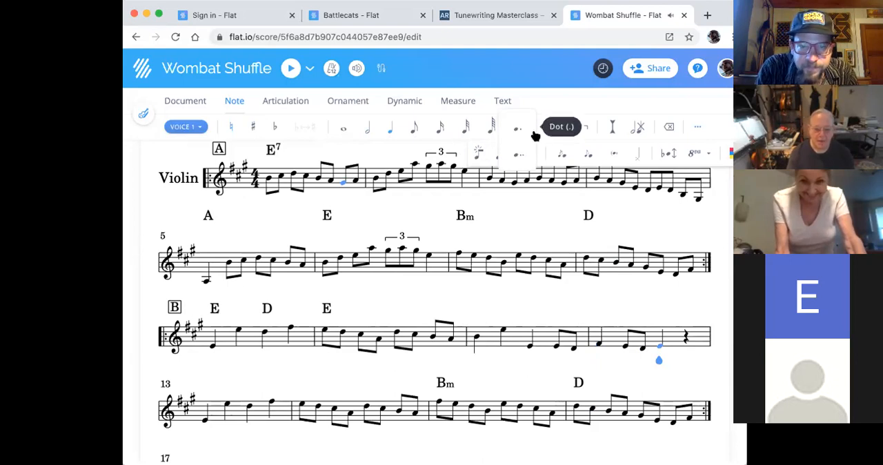
left_click(517, 131)
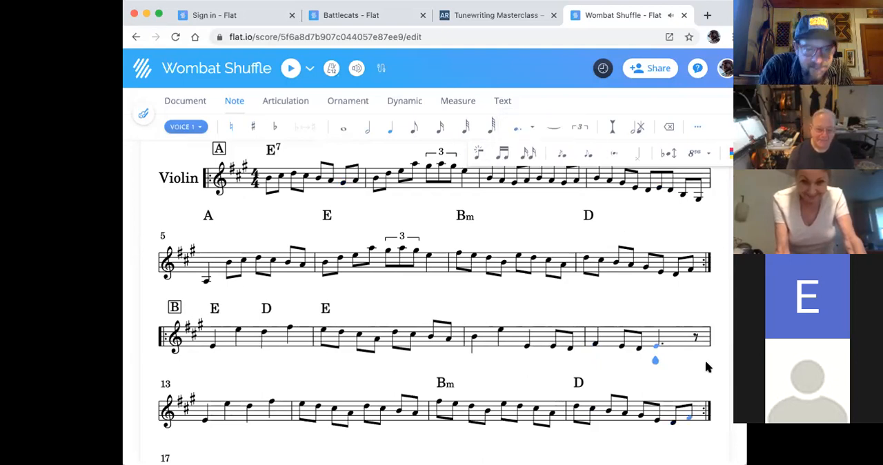
left_click(695, 339)
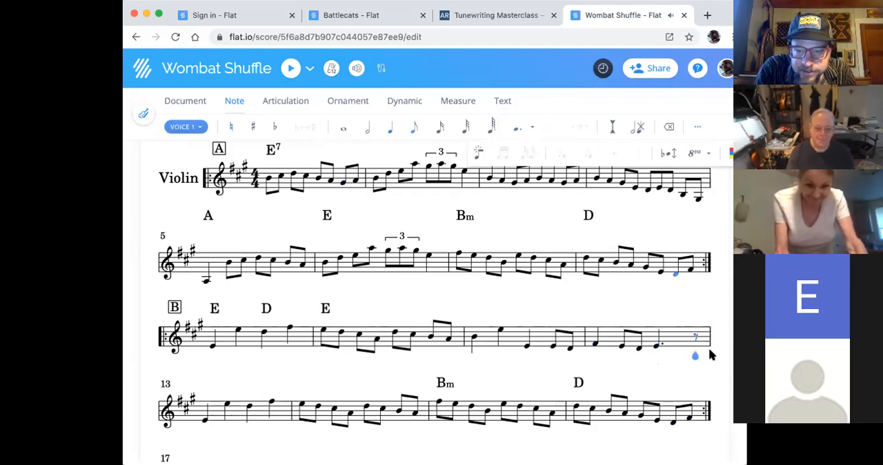
left_click(694, 350)
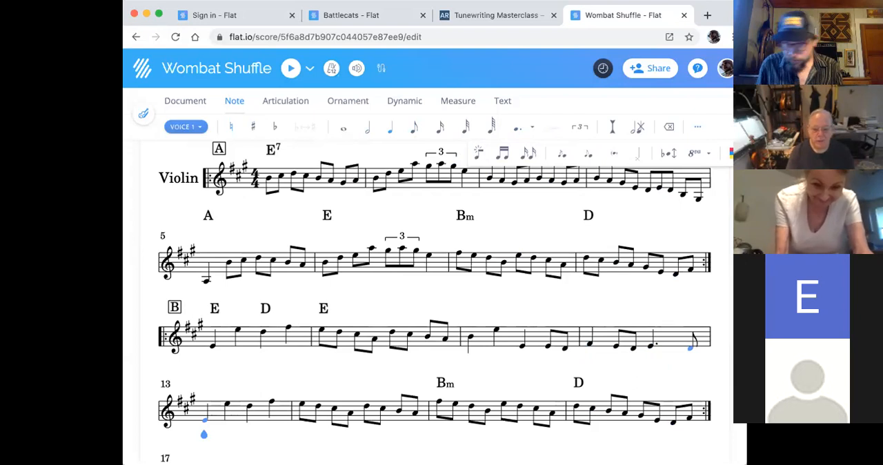
scroll(698, 314, "up", 2)
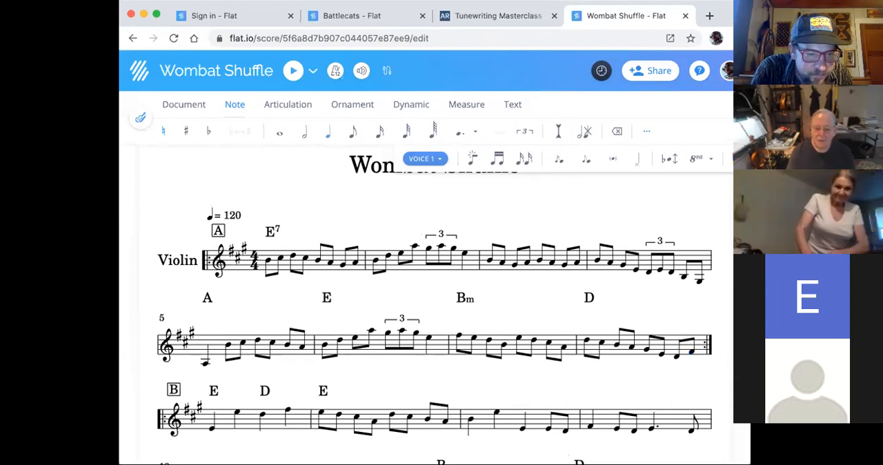
scroll(206, 383, "up", 1)
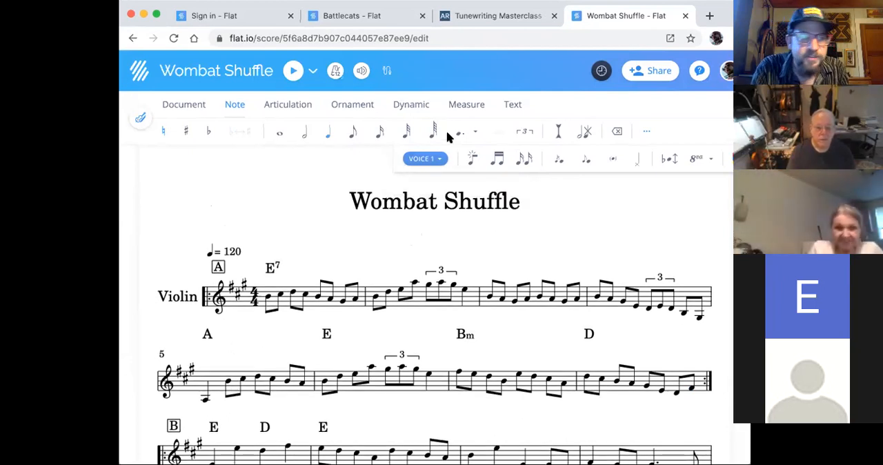
left_click(174, 106)
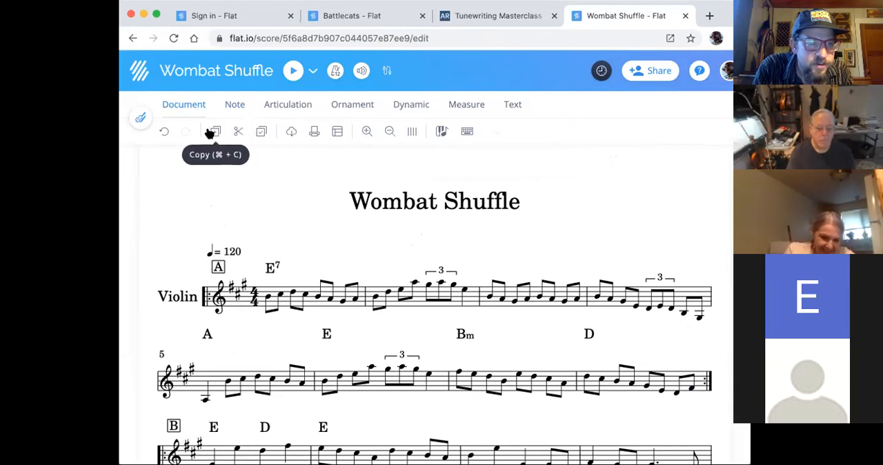
left_click(512, 105)
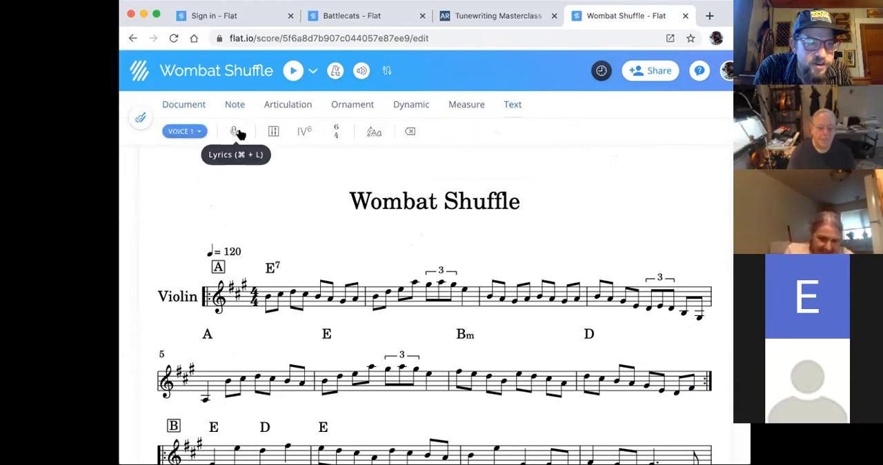
left_click(140, 118)
left_click(177, 105)
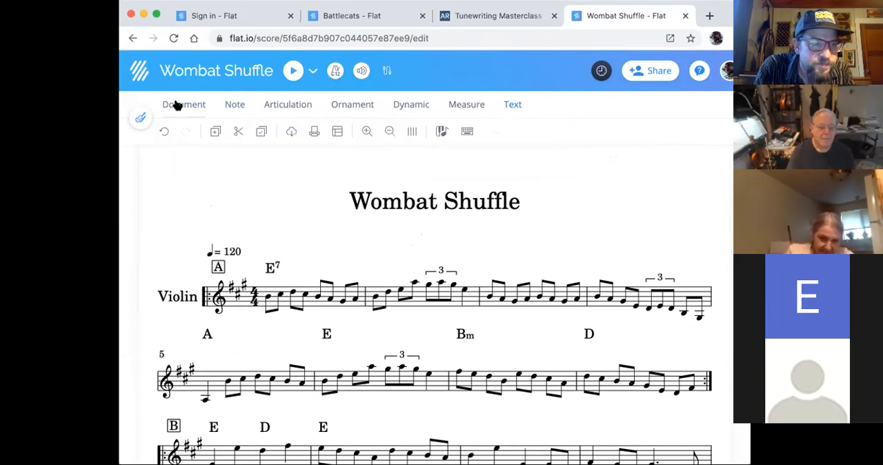
- Play the violin part from measure 13 with the metronome on Count-in, and stop the playback
left_click(335, 72)
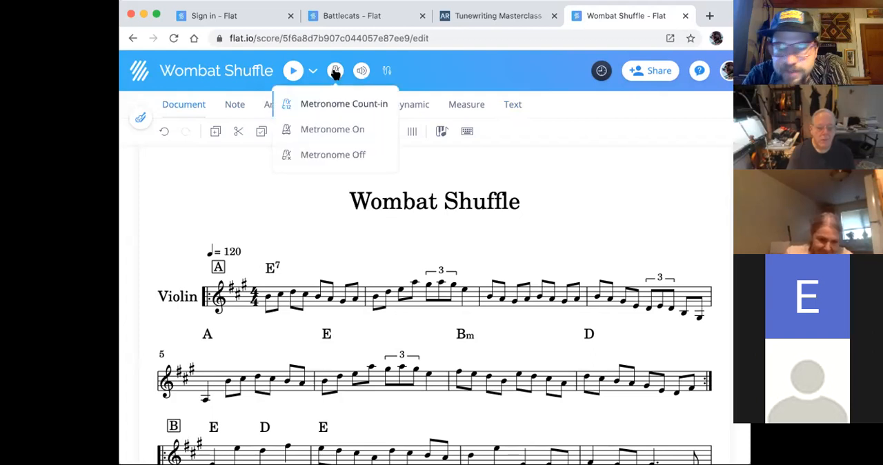
left_click(334, 109)
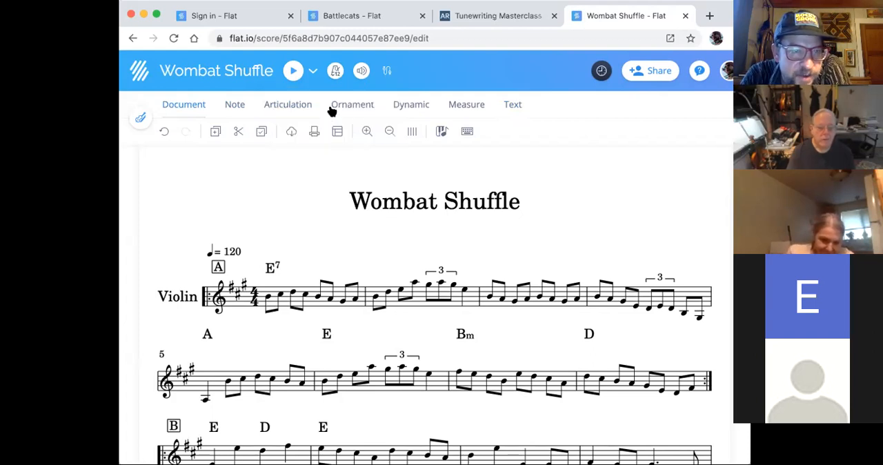
left_click(293, 71)
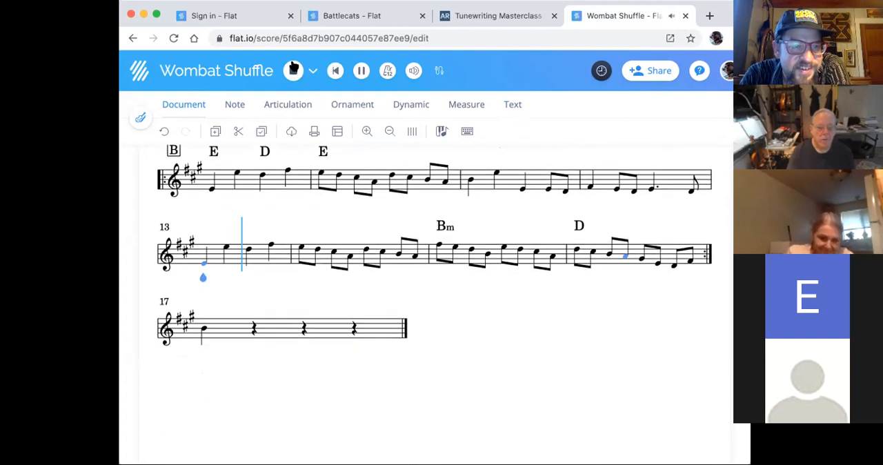
left_click(294, 71)
- Set the playback metronome to Metronome Off
scroll(355, 176, "up", 2)
scroll(352, 169, "up", 2)
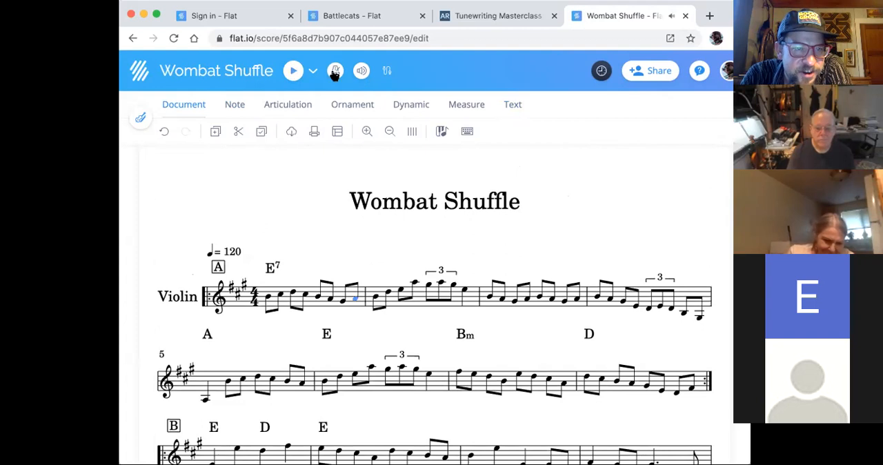
left_click(334, 71)
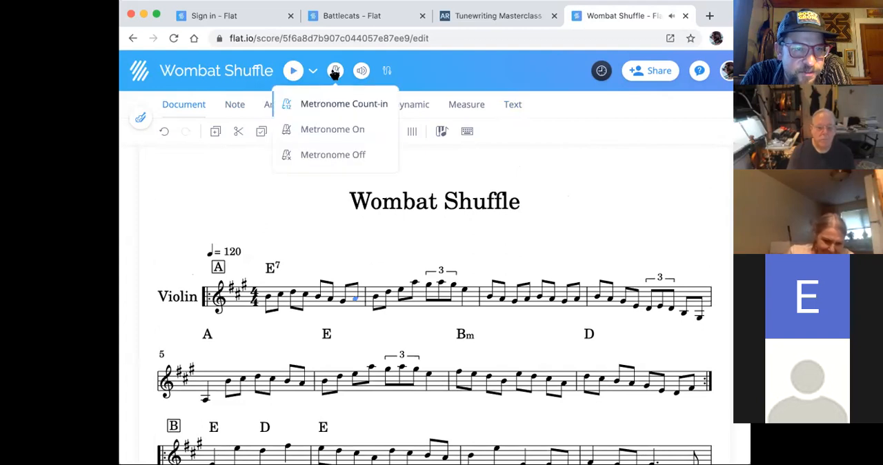
left_click(327, 155)
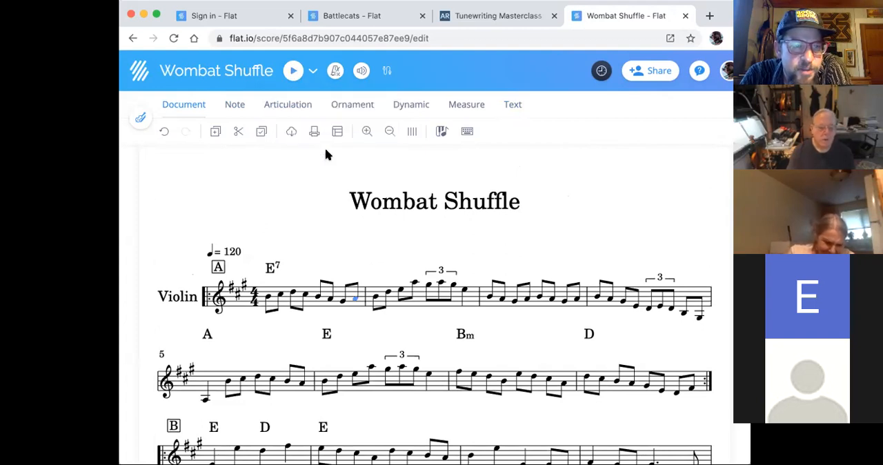
left_click(336, 71)
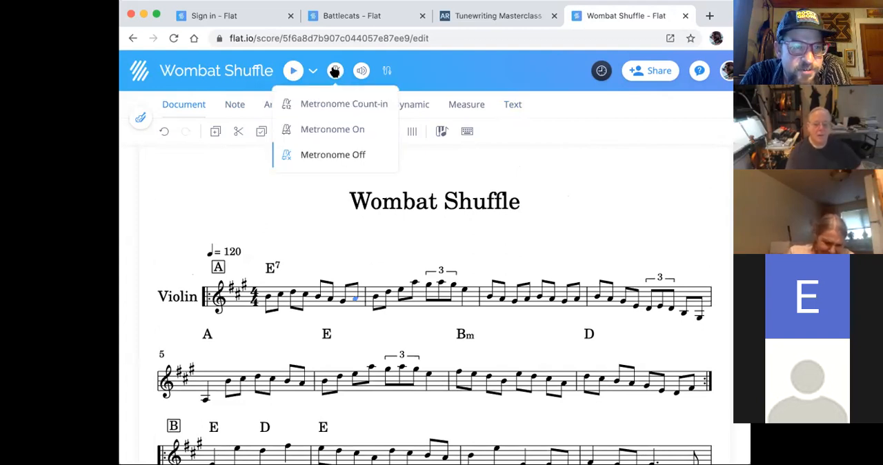
- Play the violin part from measure 13 without the metronome, stop the playback, and return to the beginning of the score
left_click(293, 71)
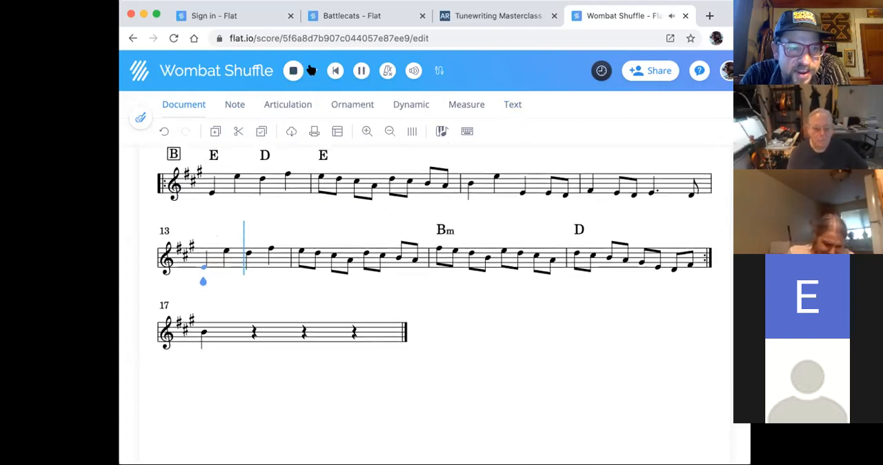
key("space")
scroll(396, 235, "up", 4)
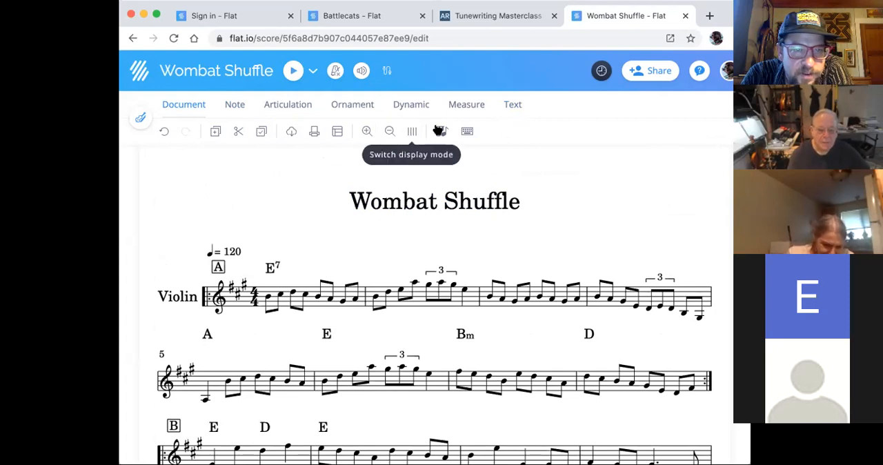
left_click(511, 104)
left_click(191, 134)
left_click(192, 133)
left_click(190, 104)
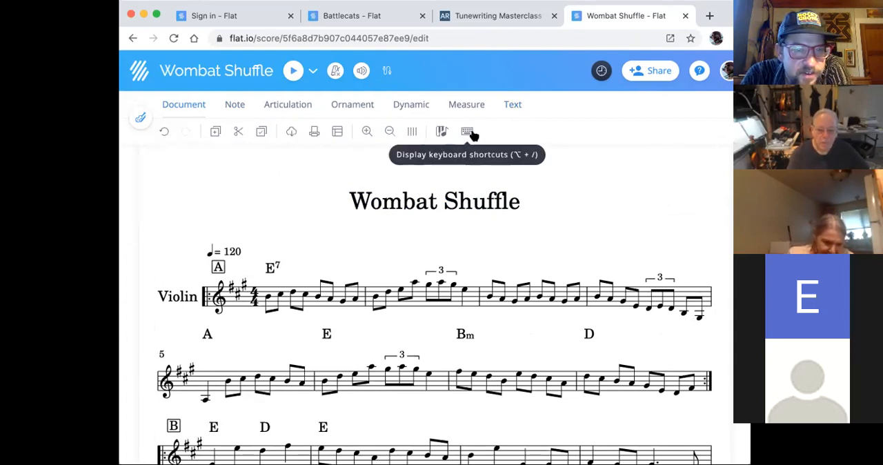
left_click(337, 132)
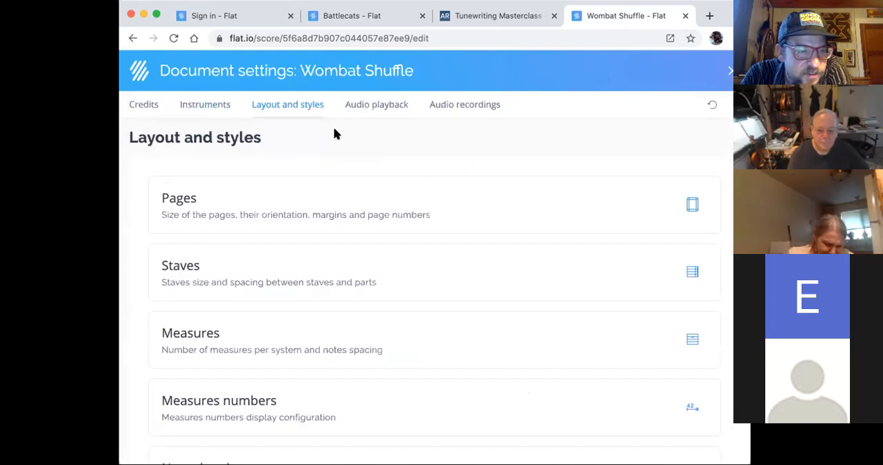
scroll(336, 132, "down", 5)
scroll(336, 134, "up", 5)
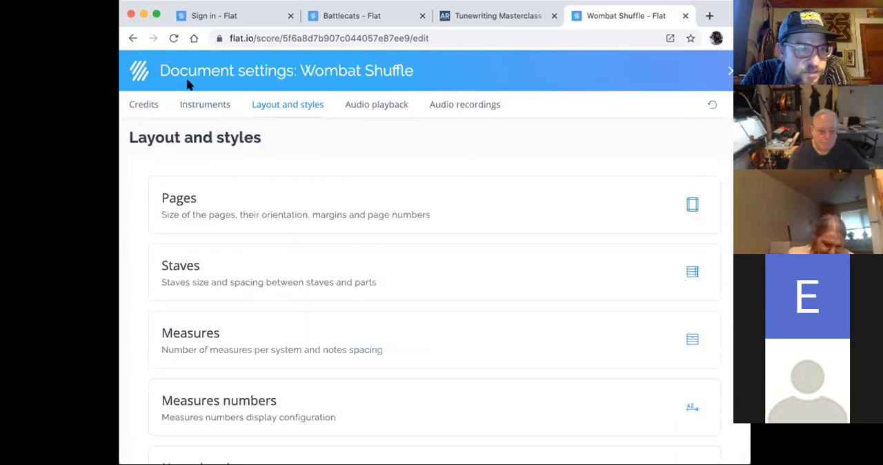
left_click(197, 108)
left_click(142, 108)
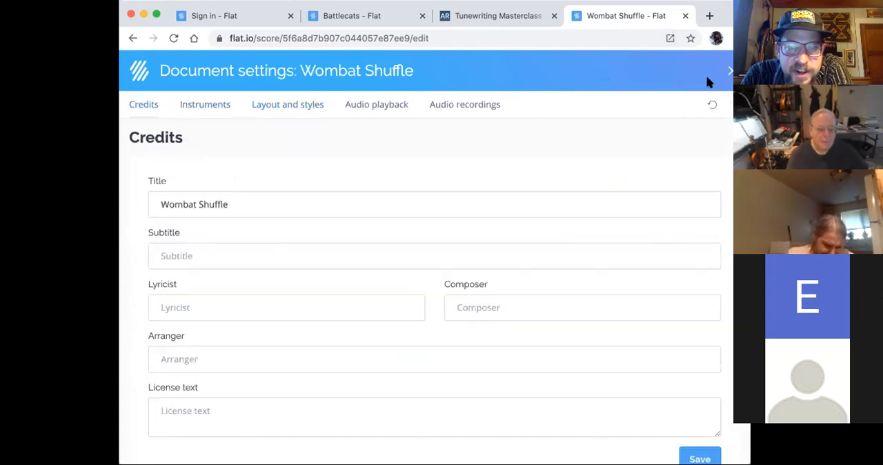
left_click(730, 71)
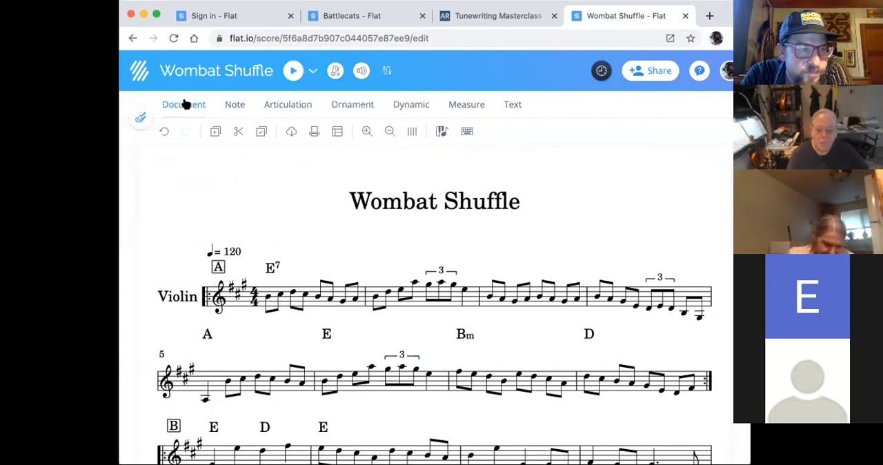
- Change the title in the document's credits settings to "Wombat Shuffle!"
left_click(337, 132)
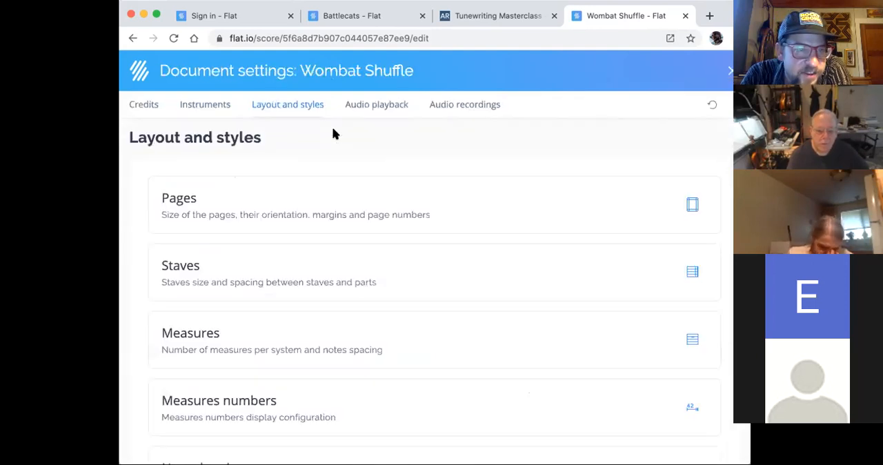
scroll(199, 164, "down", 5)
left_click(142, 104)
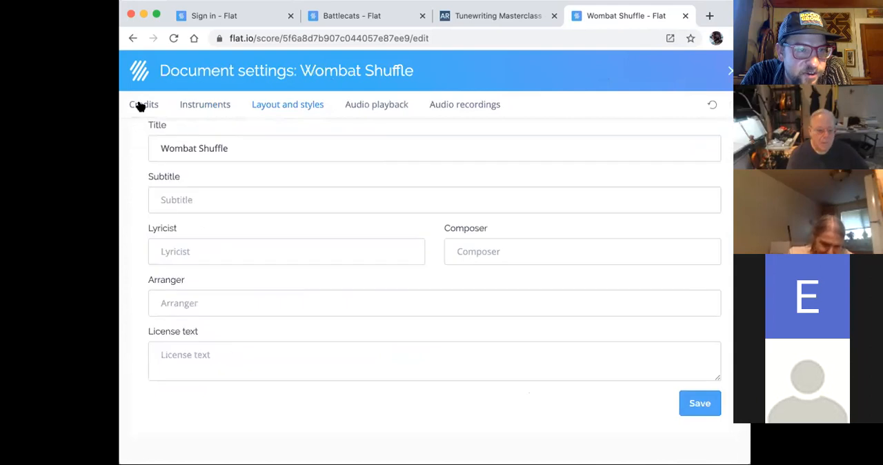
scroll(286, 157, "up", 2)
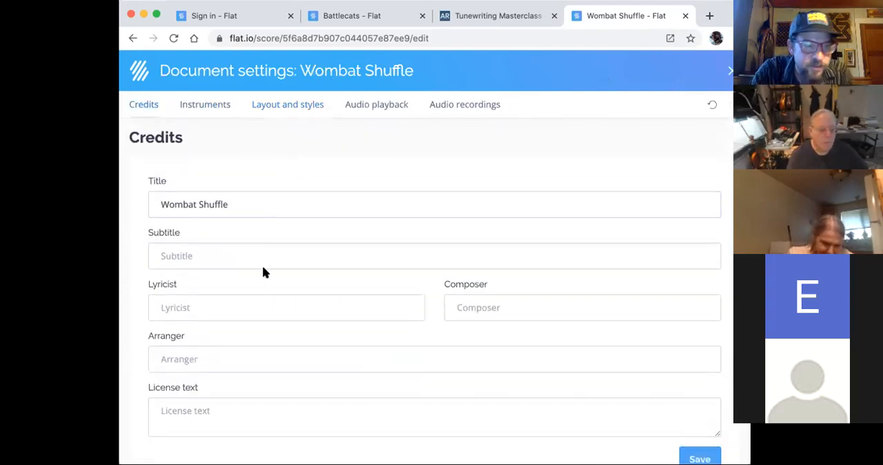
type("!")
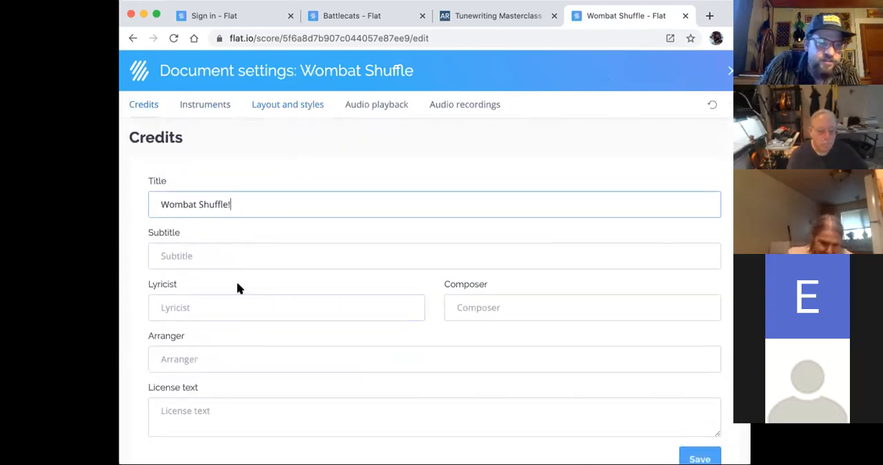
- Enter the composer's name, add a license text of "Copyright 2020" followed by the composer's name, and save the credits
left_click(475, 298)
type("Andy Reiner")
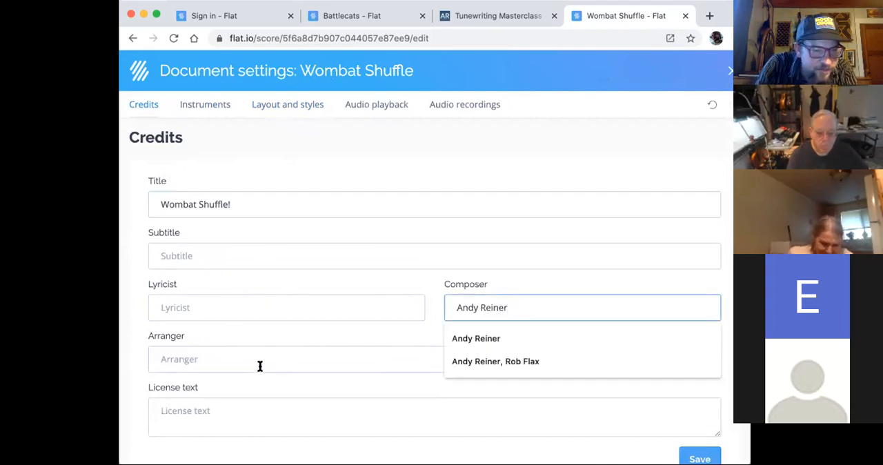
left_click(249, 417)
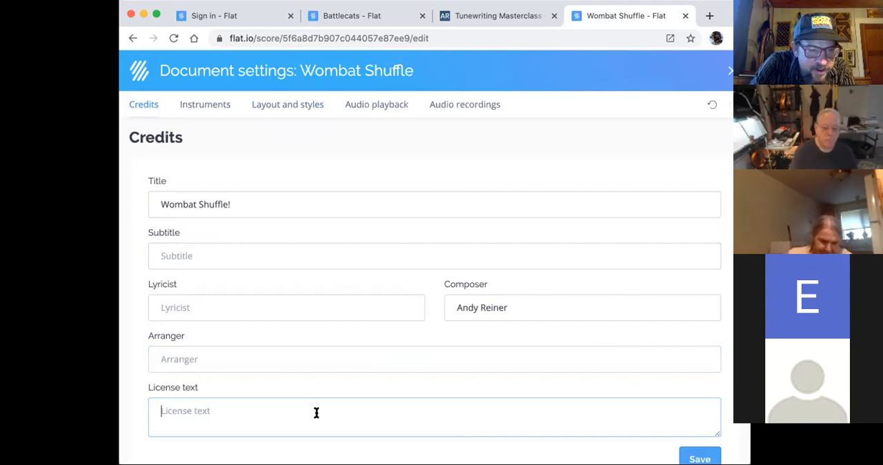
type("Copyright 20202")
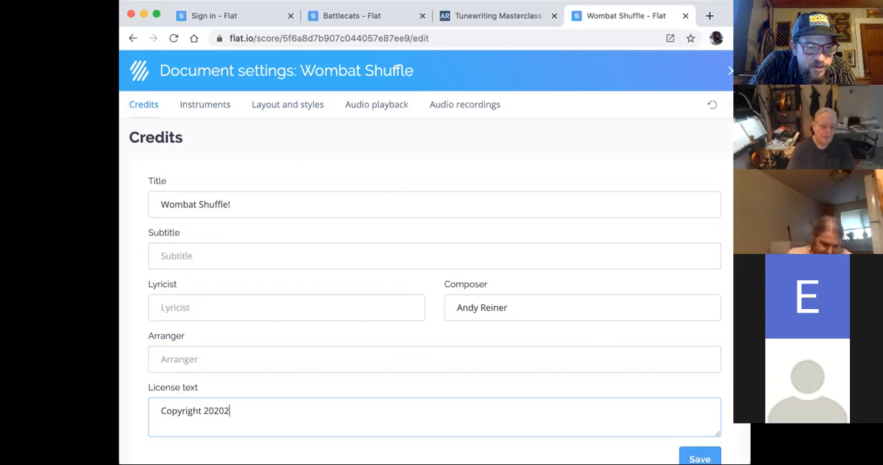
key("BackSpace")
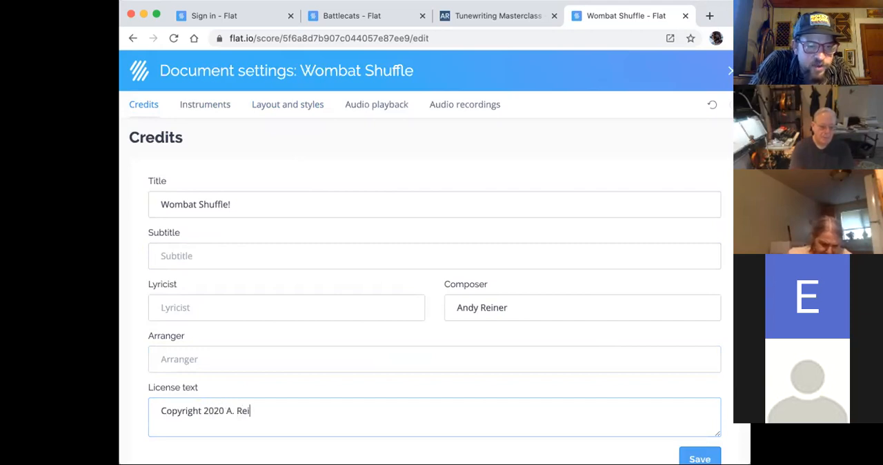
left_click(700, 459)
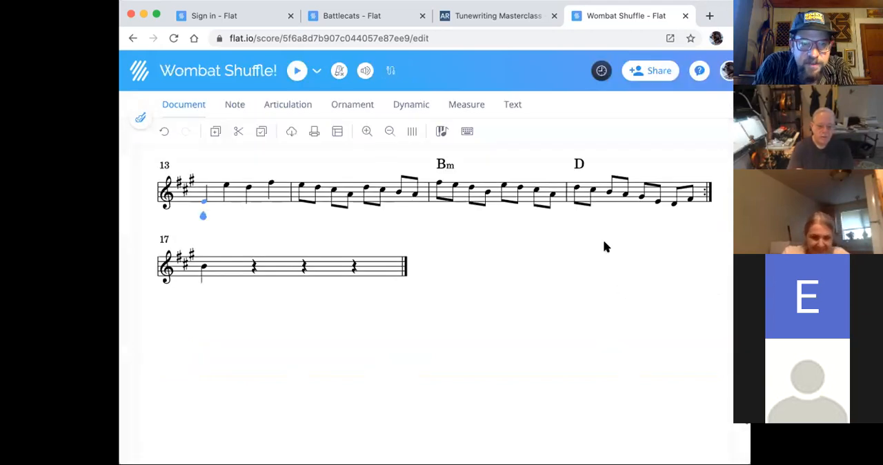
- Remove the final measure, measure 17, so the violin part ends at the B section's closing repeat
scroll(603, 242, "down", 2)
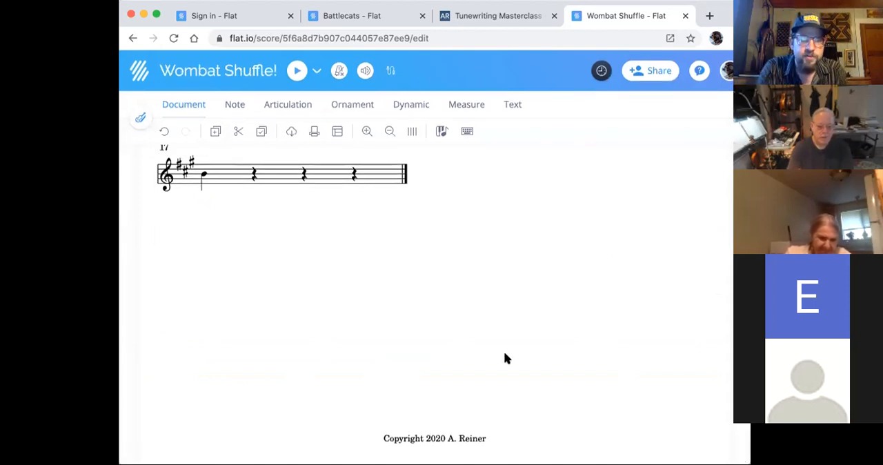
scroll(504, 358, "up", 5)
left_click(298, 326)
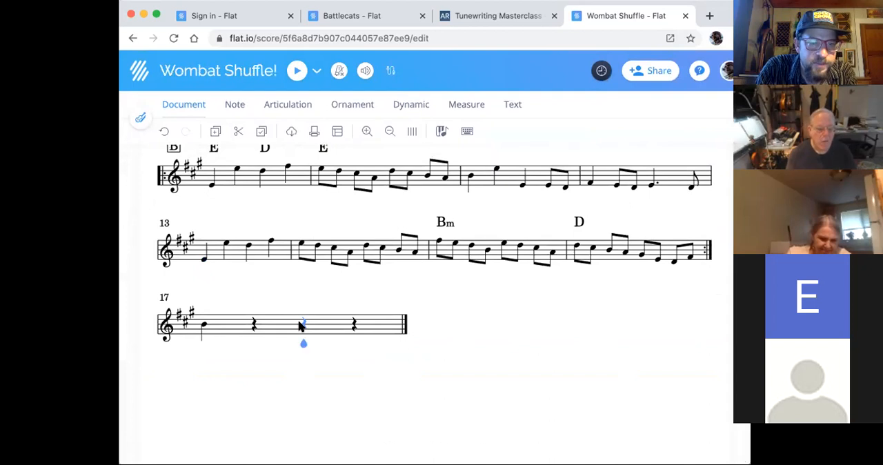
left_click(233, 107)
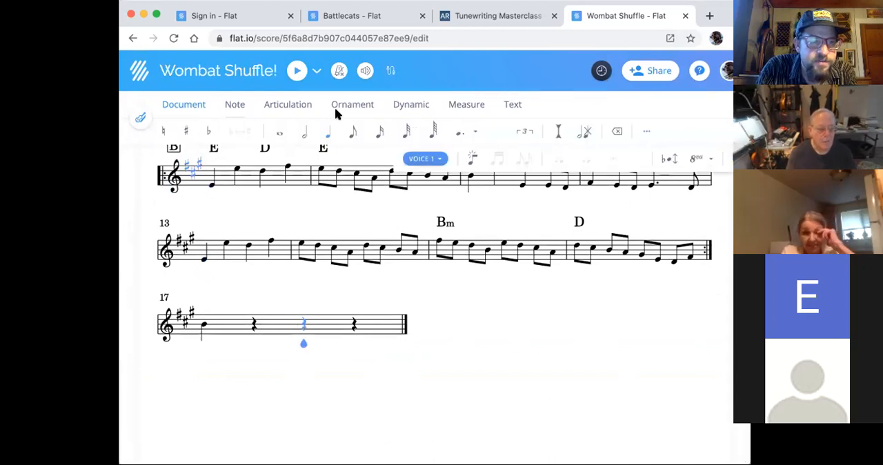
left_click(468, 109)
left_click(251, 131)
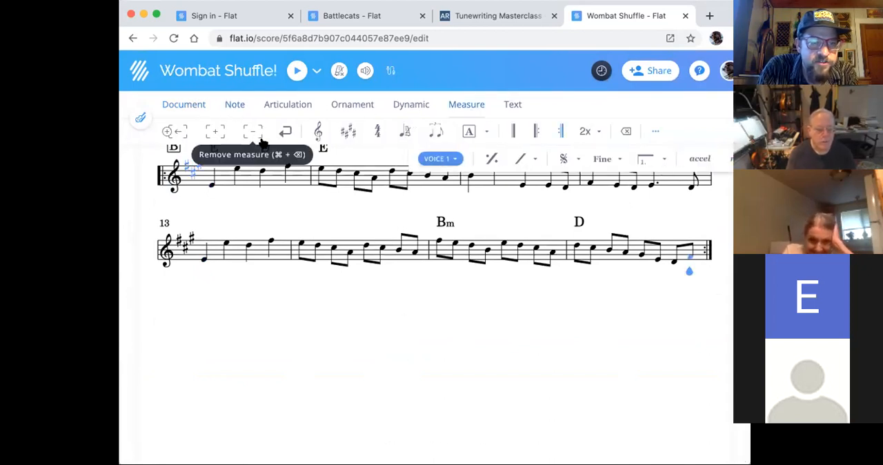
- Review the score from the title to the last measure and inspect the settings of the opening tempo marking
scroll(430, 352, "up", 6)
scroll(432, 357, "down", 5)
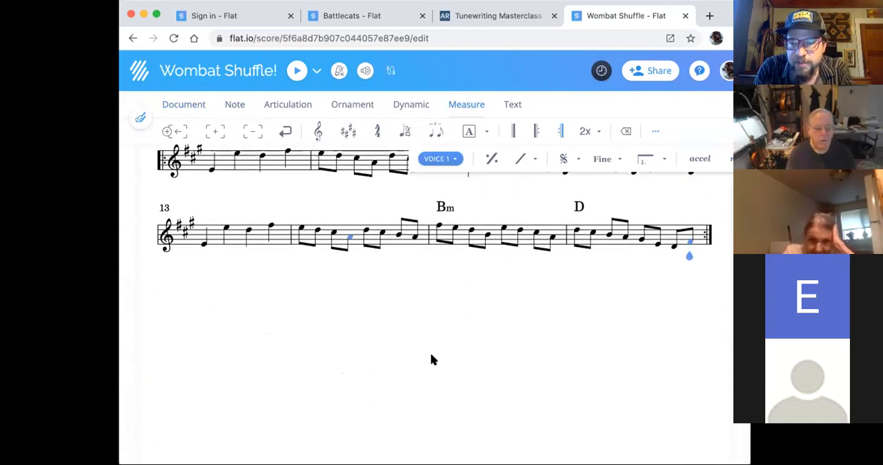
scroll(432, 357, "up", 7)
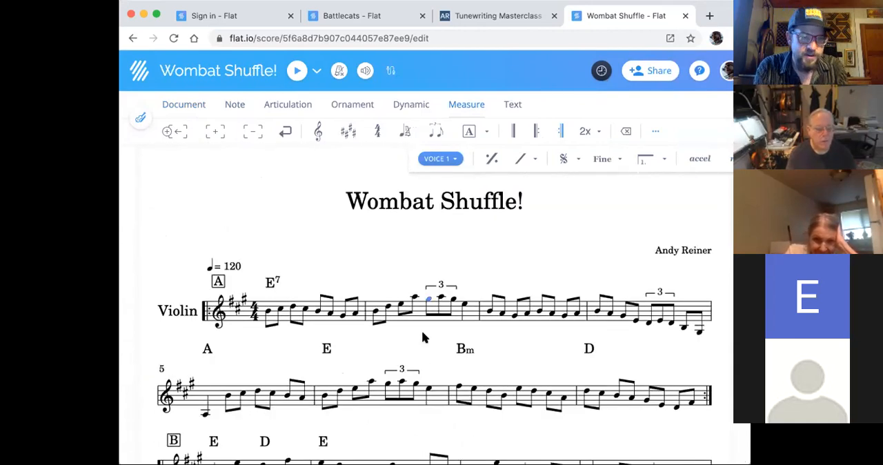
scroll(422, 333, "down", 5)
scroll(422, 333, "up", 4)
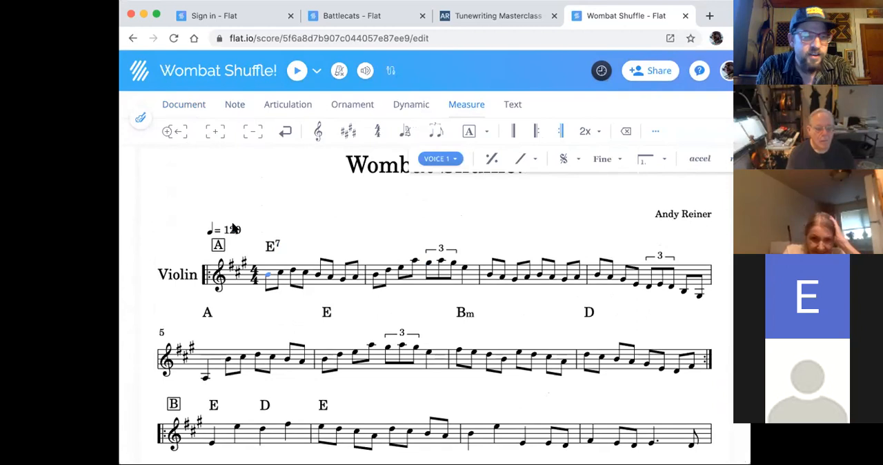
left_click(231, 228)
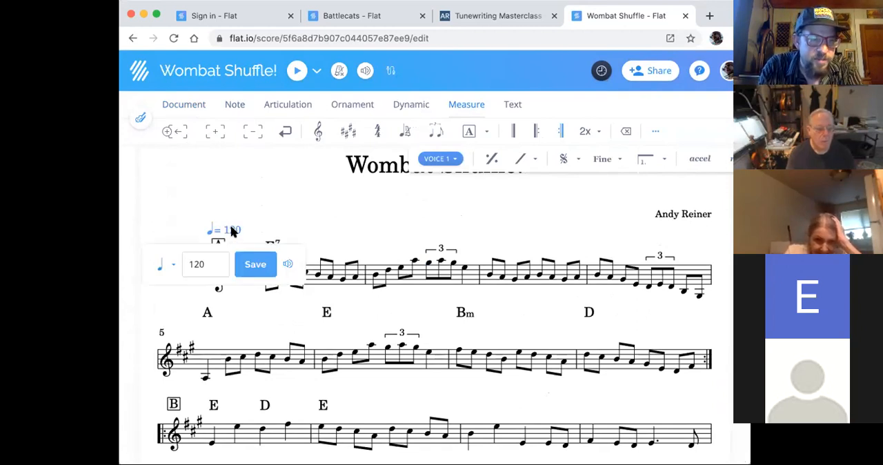
left_click(238, 213)
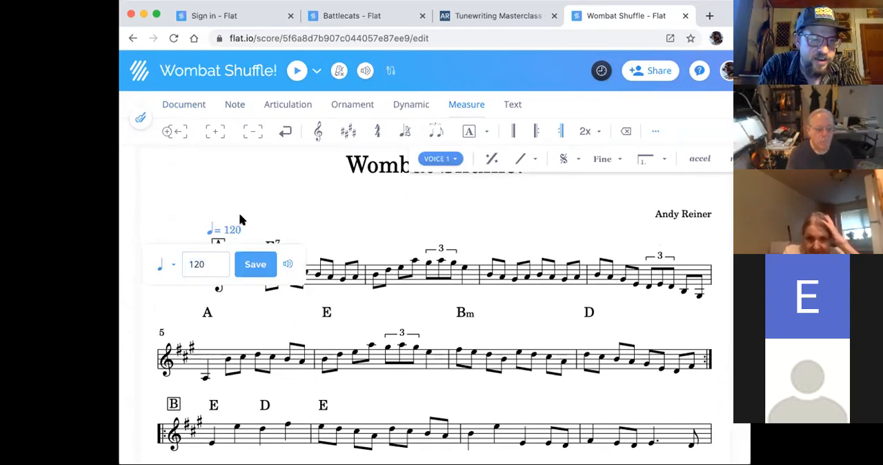
left_click(233, 229)
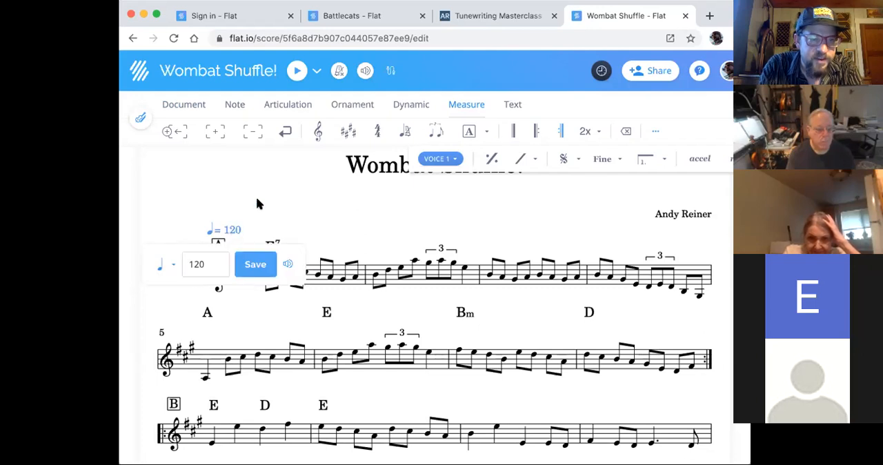
scroll(282, 189, "up", 1)
left_click(253, 296)
- Open the sharing options for the Wombat Shuffle! score
scroll(327, 231, "down", 2)
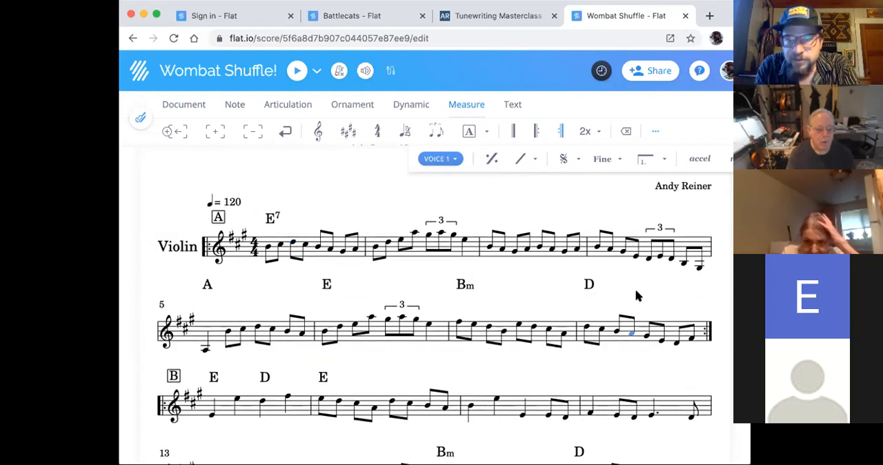
scroll(642, 304, "down", 2)
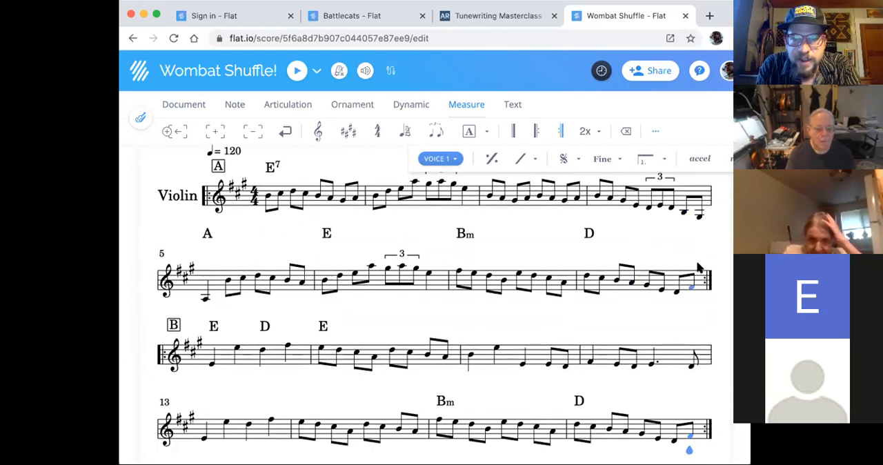
left_click(656, 72)
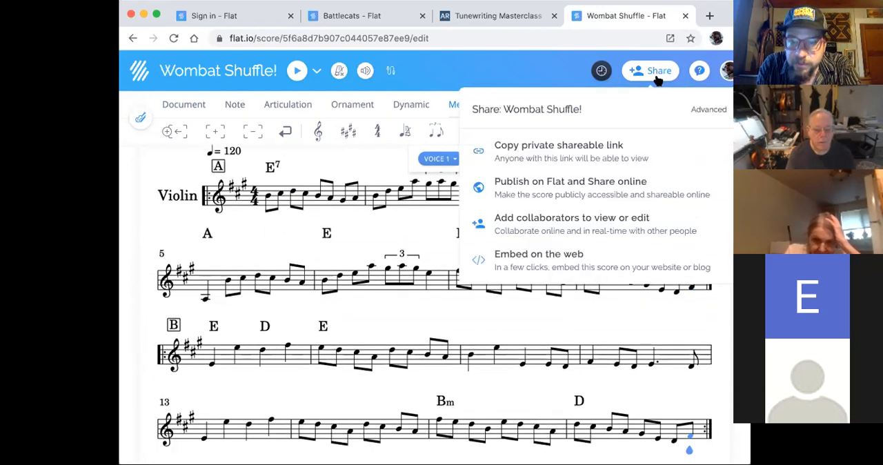
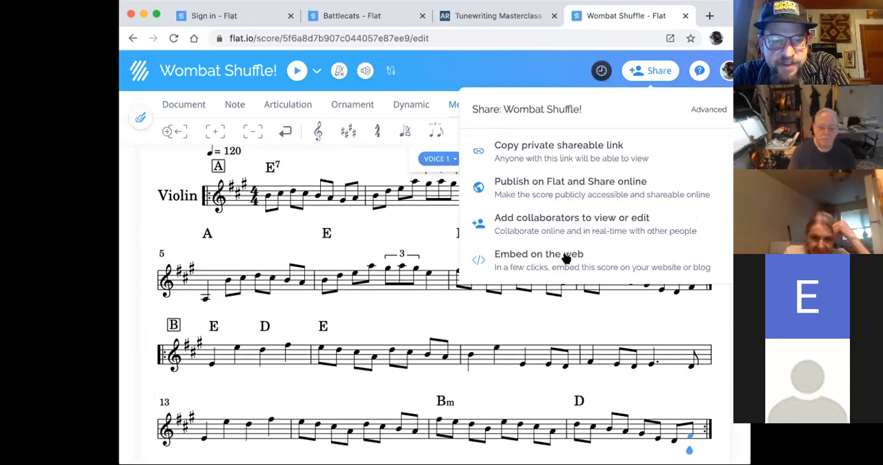
left_click(527, 261)
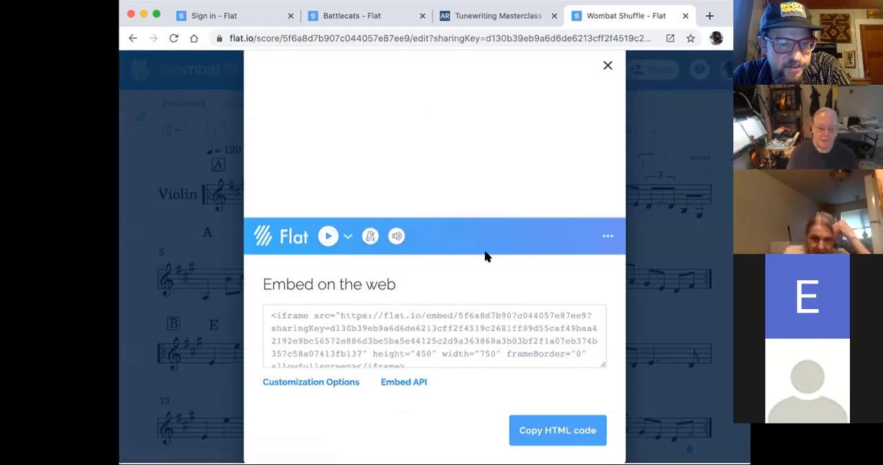
left_click(408, 385)
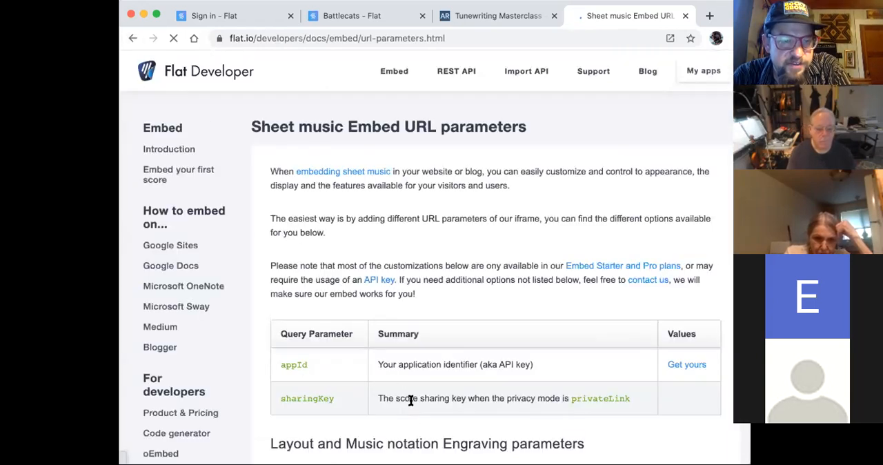
left_click(133, 38)
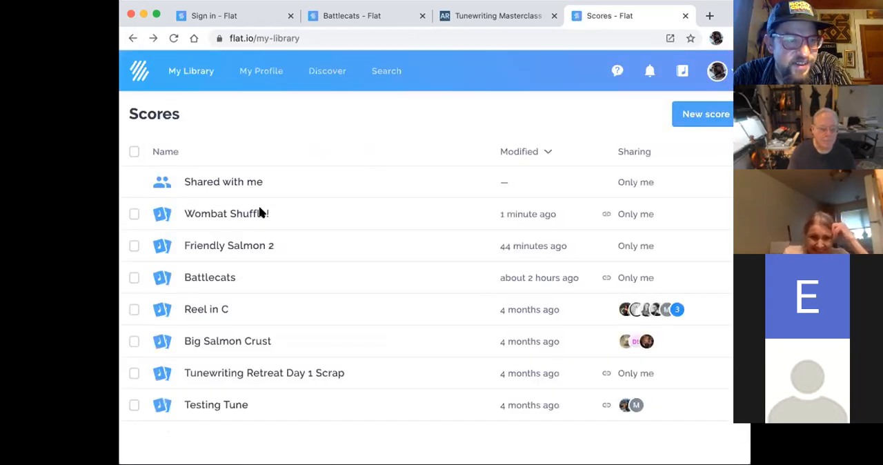
- Reopen the Wombat Shuffle! score, open the customization options for embedding it on the web, and copy its Flat score URL
left_click(260, 213)
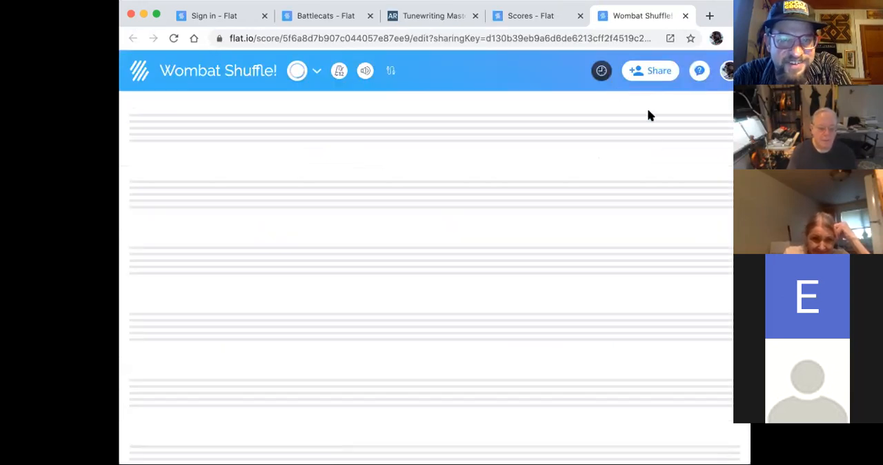
left_click(662, 72)
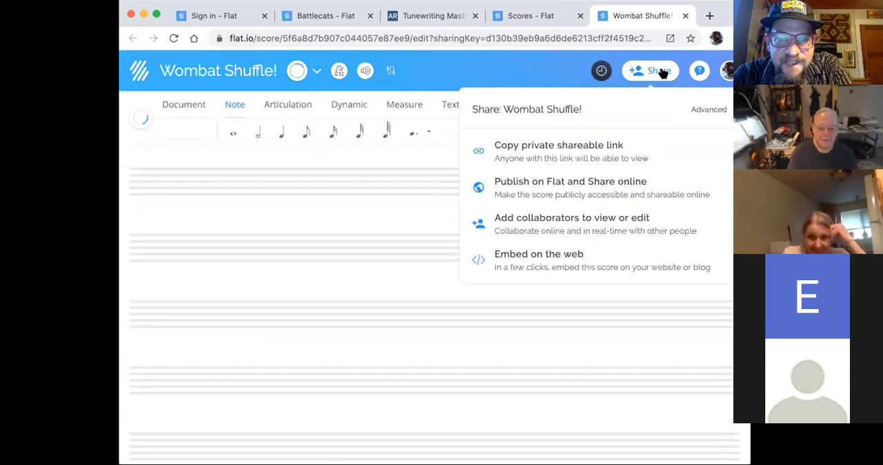
left_click(542, 261)
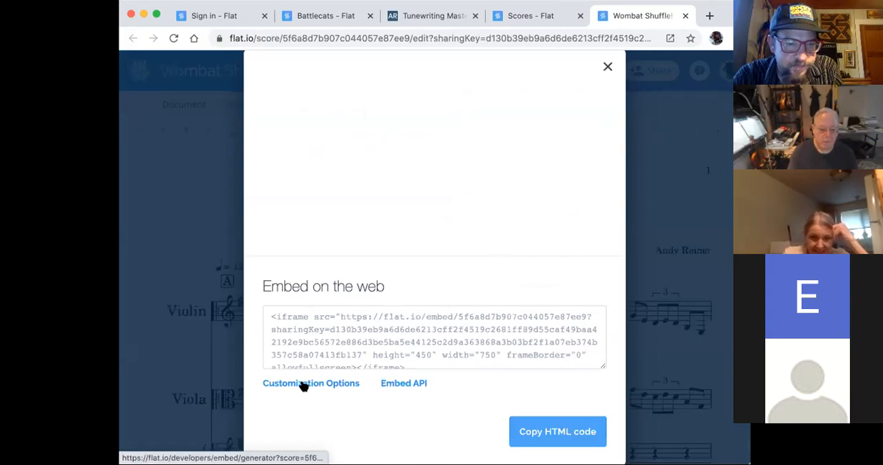
left_click(304, 383)
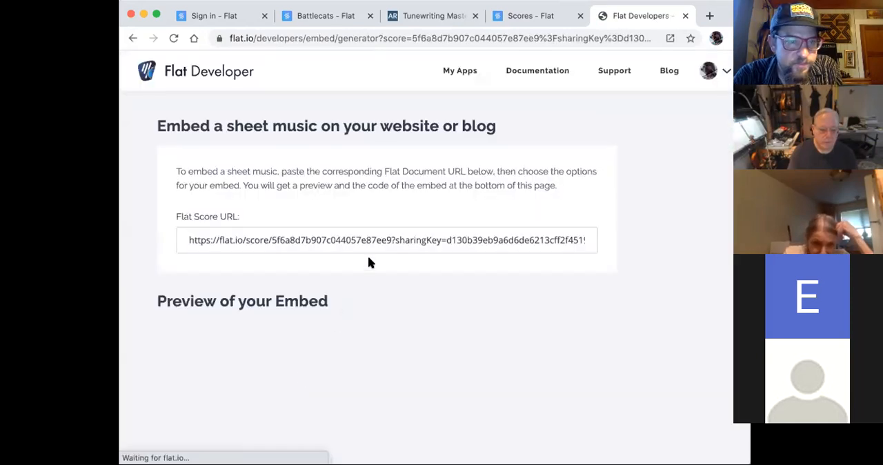
left_click(366, 239)
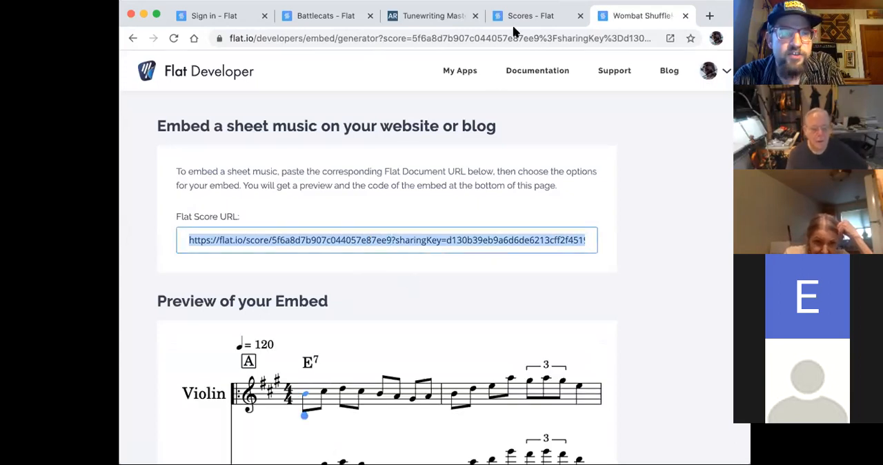
- Switch to the Tunewriting Masterclass page in Squarespace and review it from the course outline through the testimonials to the payment options and closing text
left_click(444, 17)
scroll(693, 286, "down", 5)
scroll(693, 286, "up", 5)
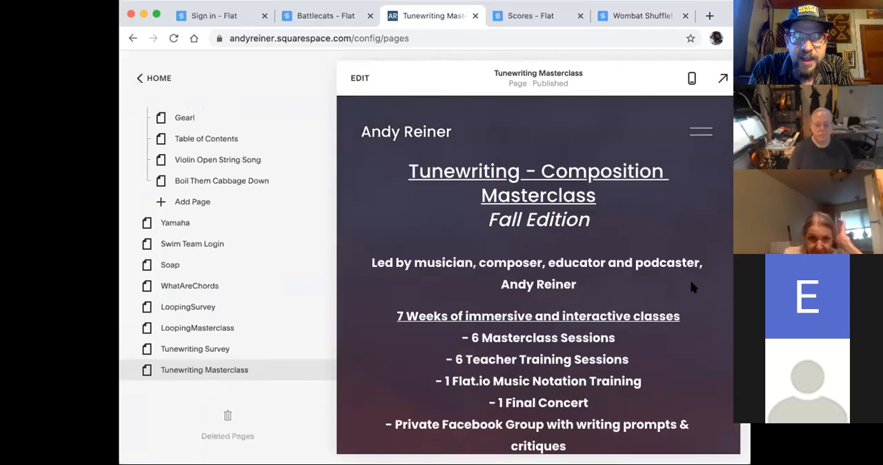
scroll(693, 286, "down", 3)
scroll(693, 286, "down", 2)
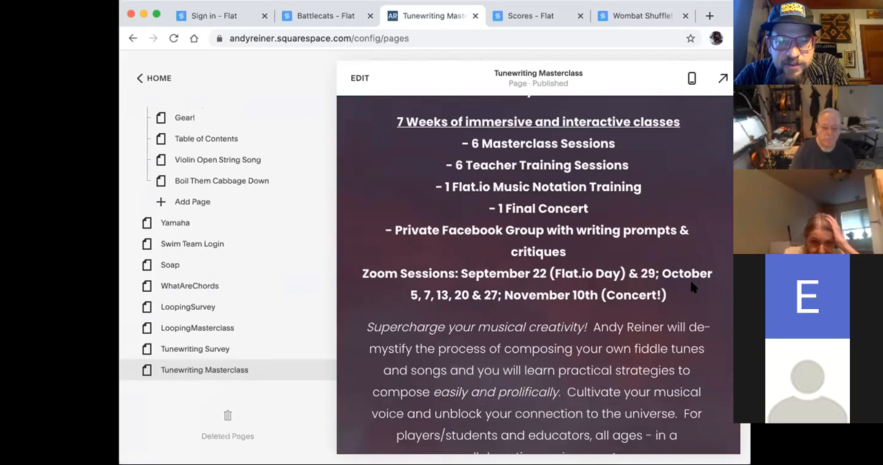
scroll(638, 187, "down", 2)
scroll(636, 191, "up", 2)
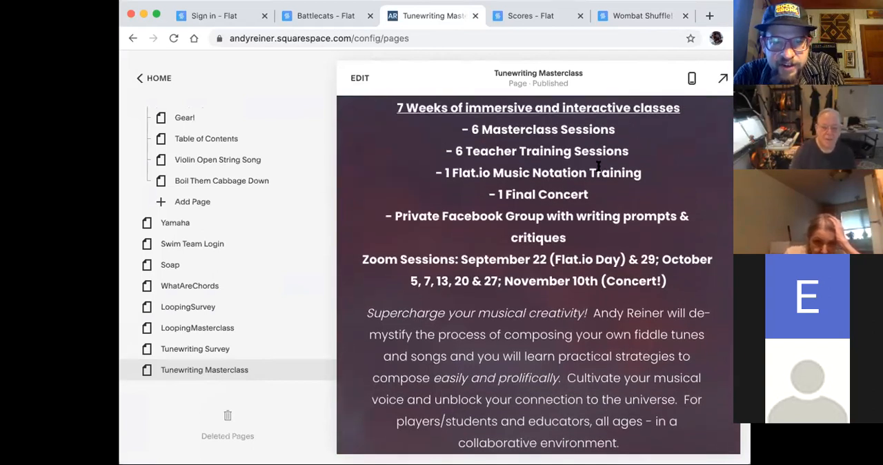
scroll(517, 226, "down", 15)
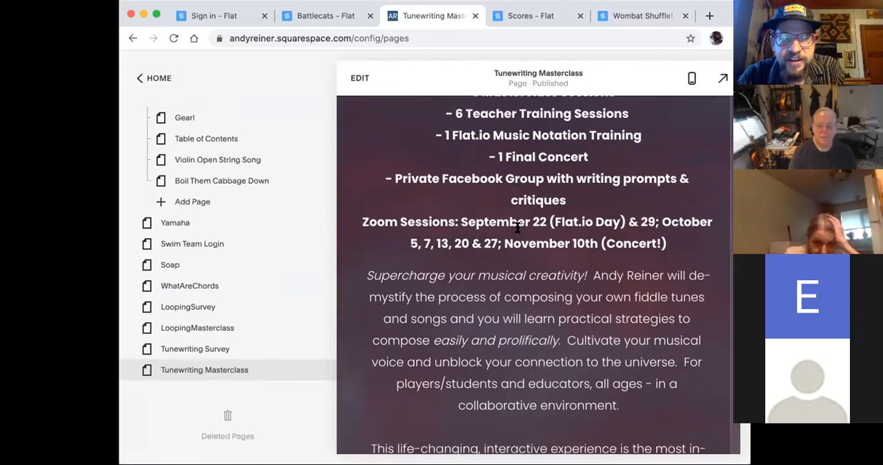
scroll(519, 232, "down", 15)
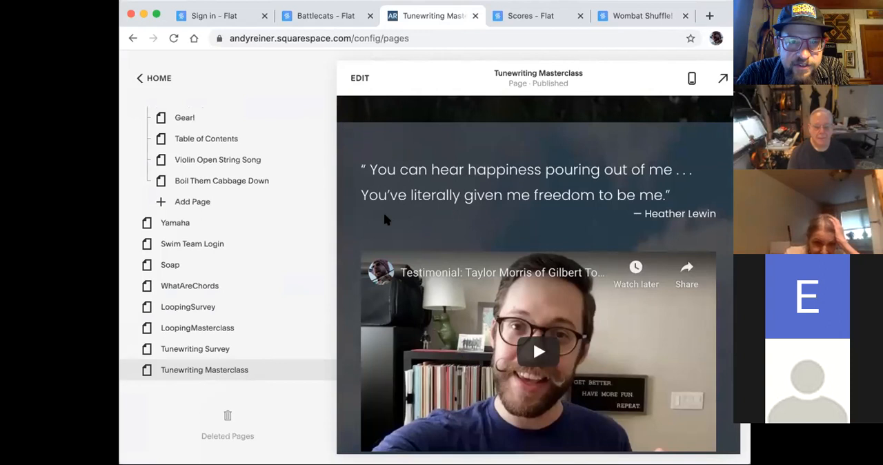
scroll(491, 169, "down", 5)
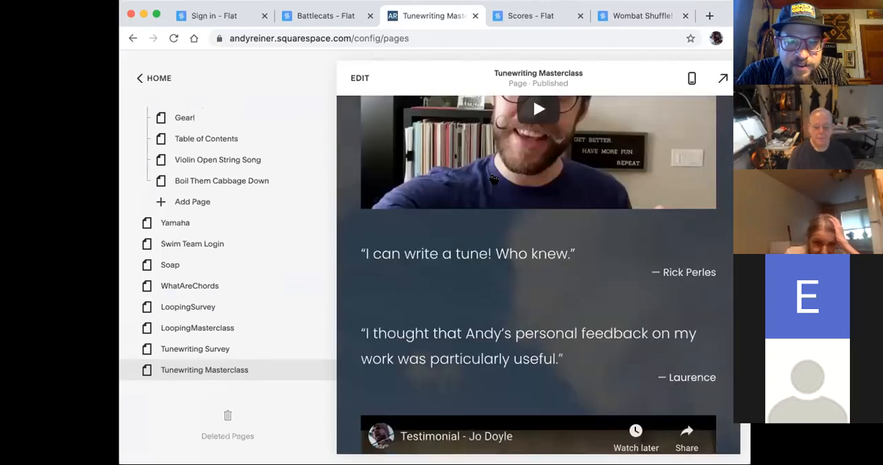
scroll(505, 272, "down", 12)
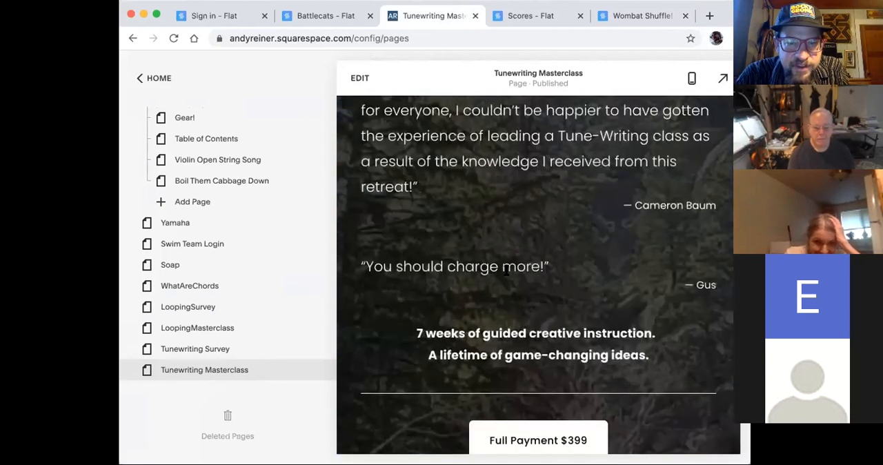
scroll(528, 243, "down", 15)
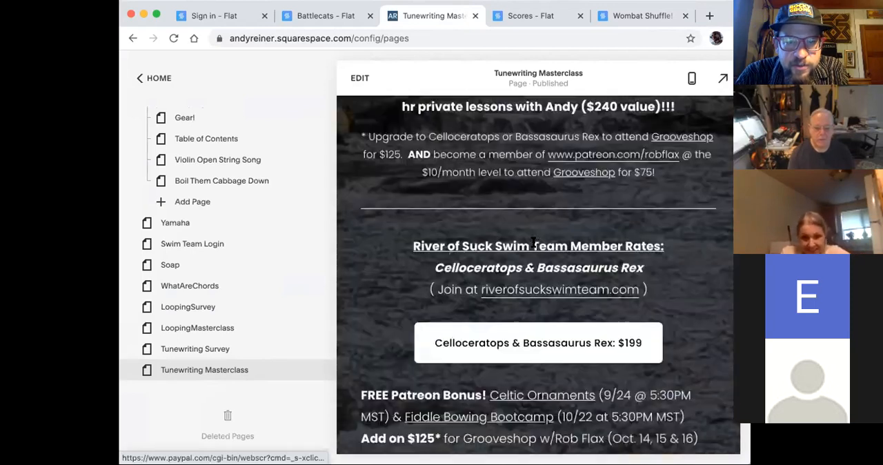
scroll(533, 238, "down", 10)
- Start editing the Tunewriting Masterclass page and add an Embed block below the closing section's consultation paragraph
double_click(534, 235)
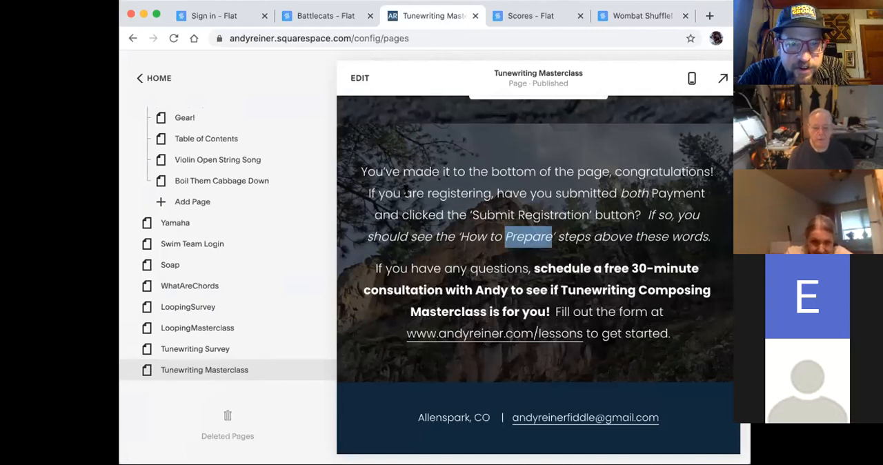
double_click(413, 194)
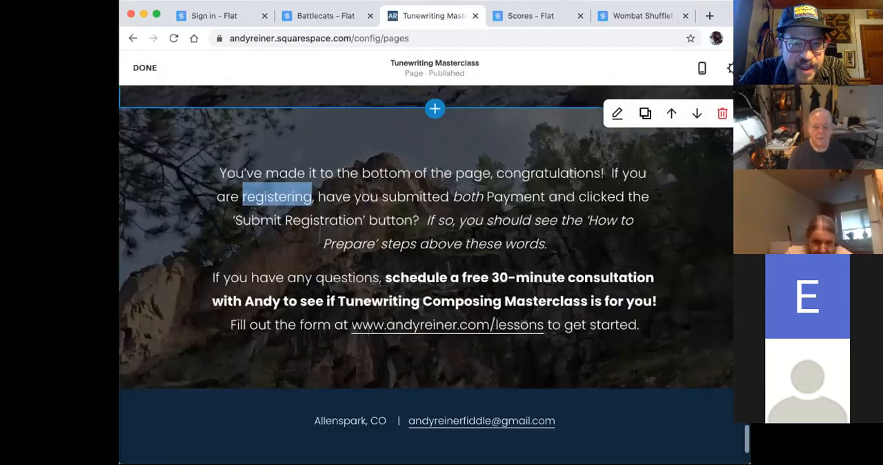
scroll(194, 411, "up", 15)
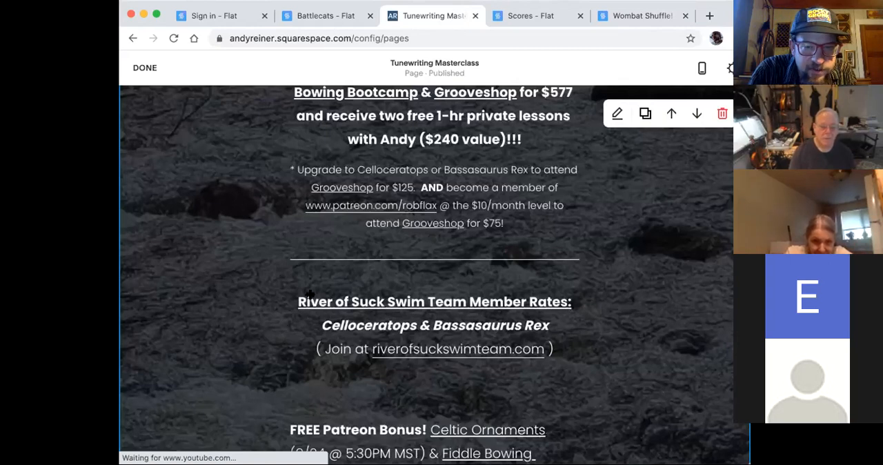
scroll(310, 295, "up", 6)
scroll(310, 295, "down", 4)
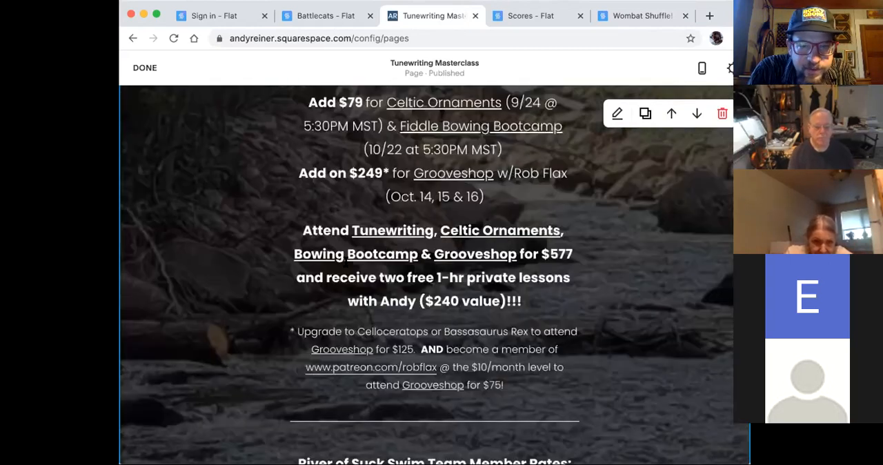
scroll(335, 203, "down", 12)
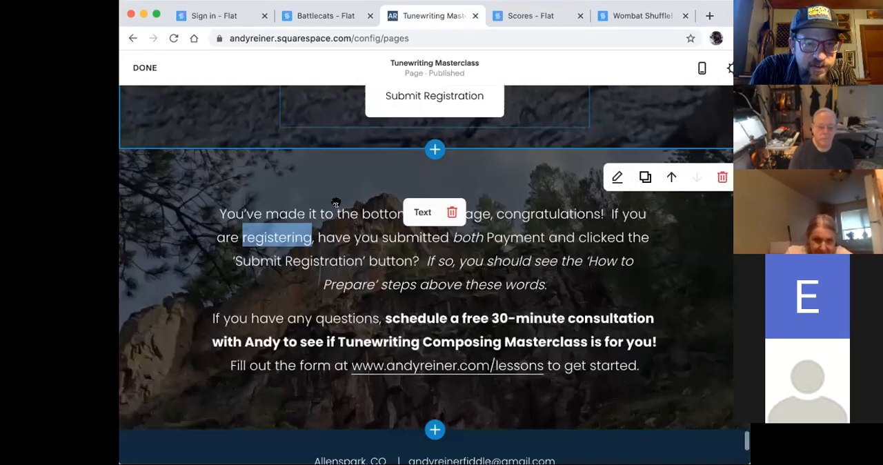
left_click(201, 391)
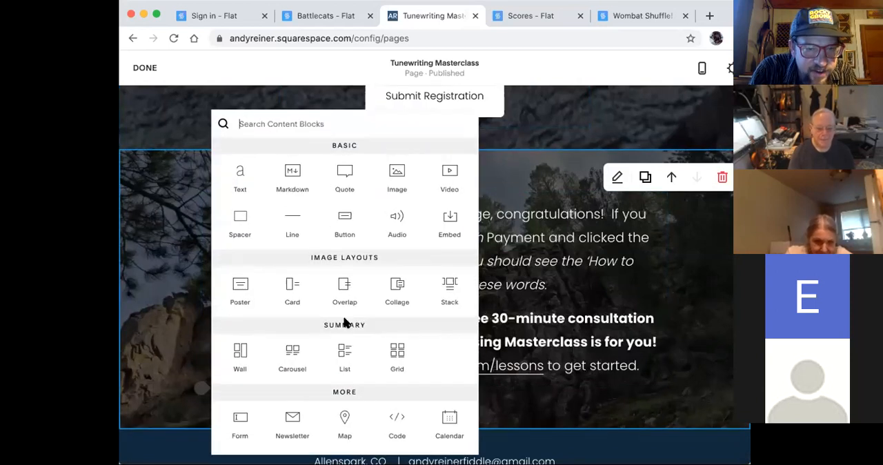
left_click(449, 222)
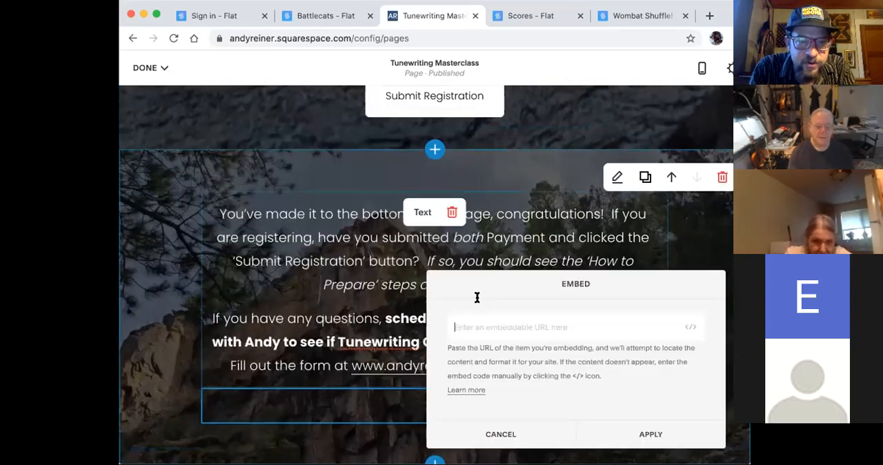
- Try to apply the copied Flat score URL to the new Embed block
left_click(536, 321)
key("super+v")
left_click(652, 431)
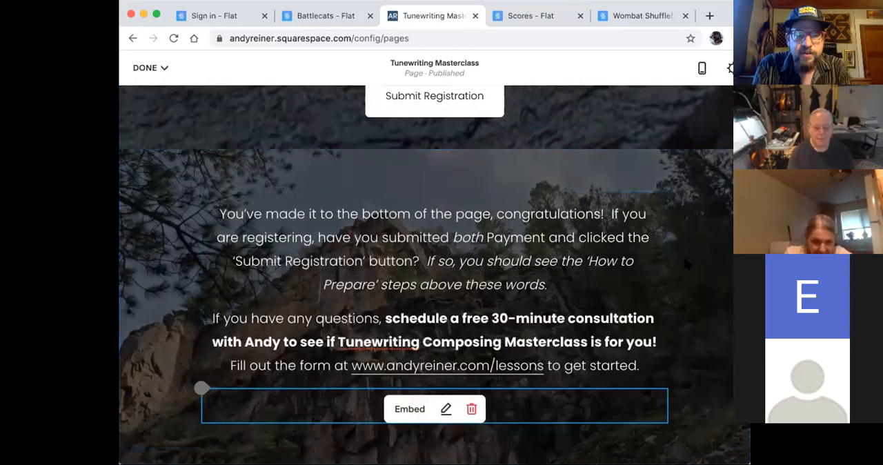
- Edit the Embed block below the closing text, paste the copied Flat score URL as its source, and apply it
scroll(686, 264, "down", 2)
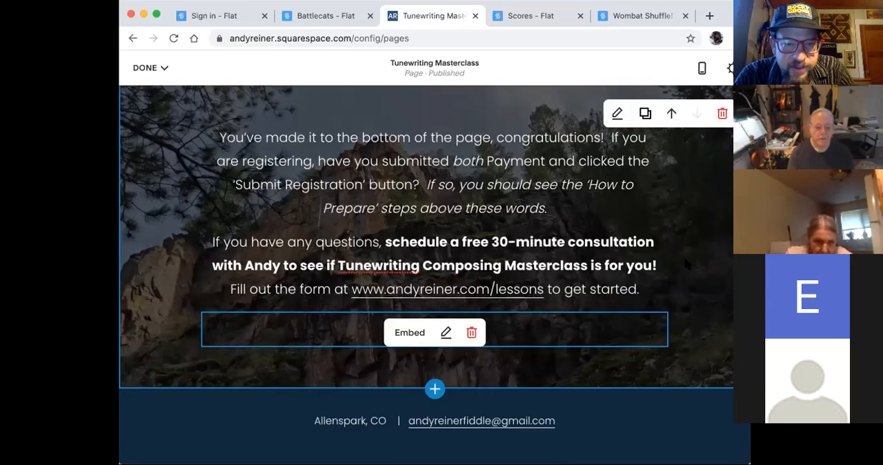
left_click(445, 332)
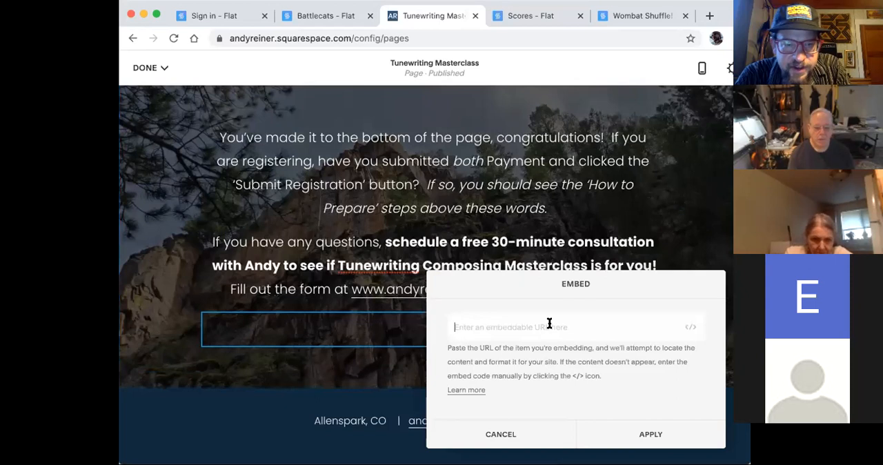
key("super+v")
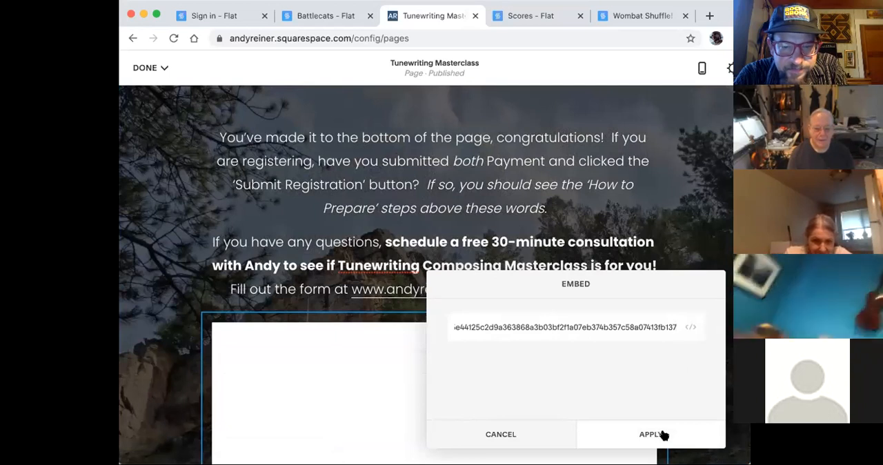
left_click(661, 434)
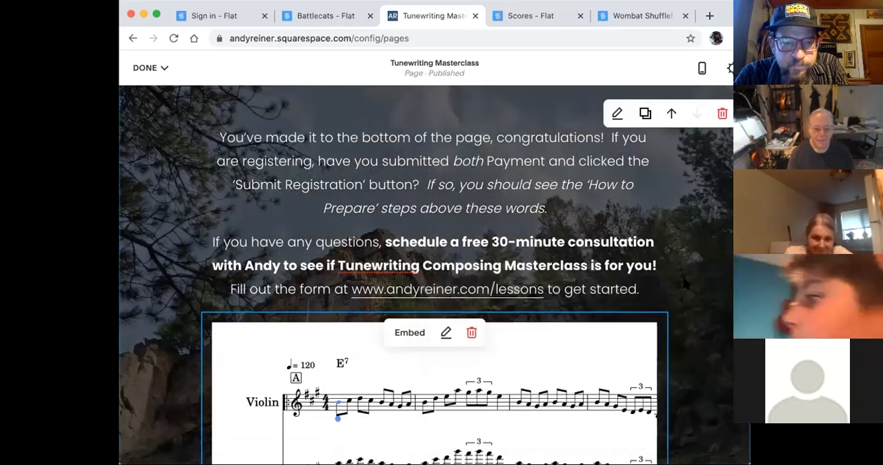
- Save the changes to the Tunewriting Masterclass page and leave editing
scroll(685, 283, "down", 3)
left_click(146, 67)
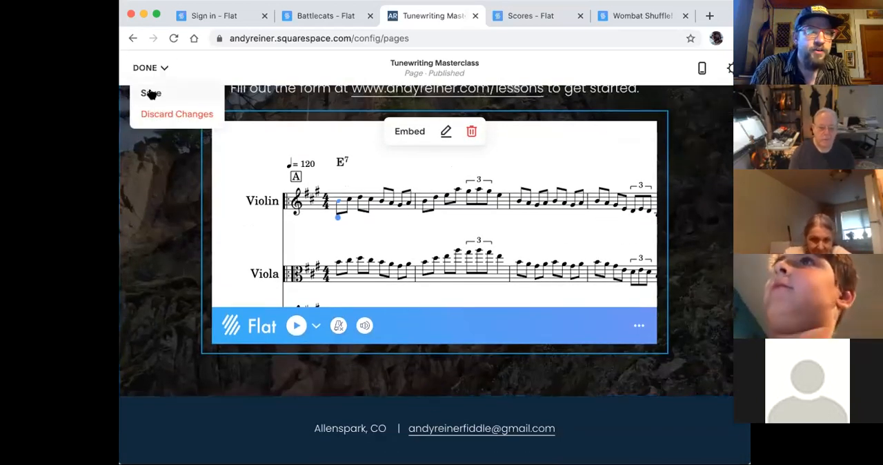
left_click(150, 91)
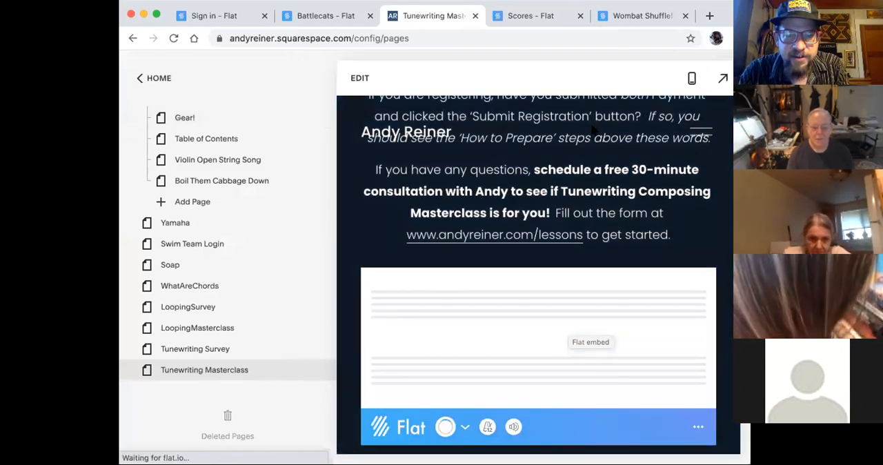
- Play the embedded Wombat Shuffle! score briefly on the saved page, stop it, and look through its measures and instrument staves
scroll(576, 273, "down", 3)
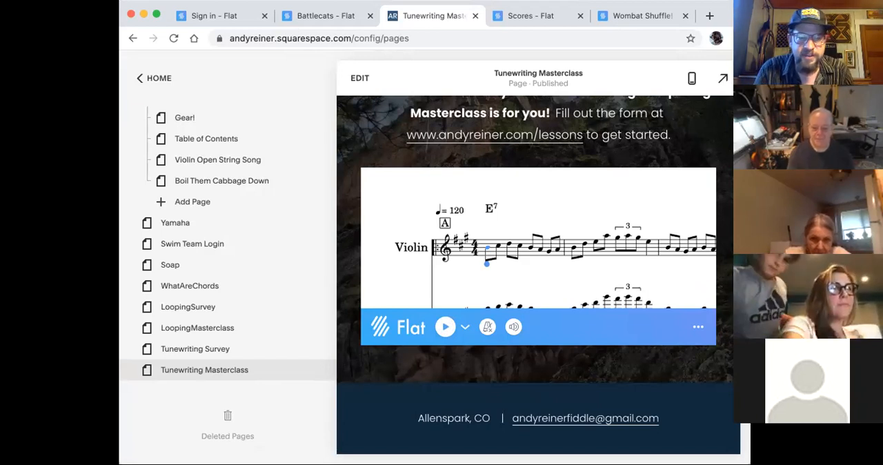
left_click(445, 326)
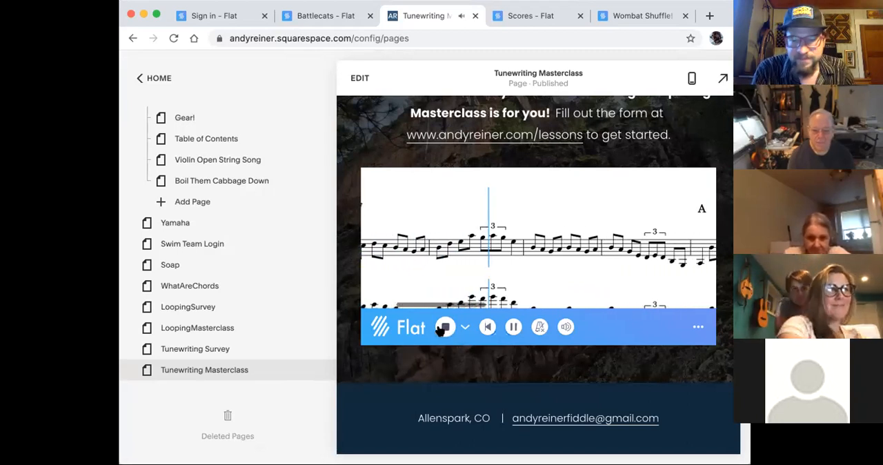
left_click(445, 326)
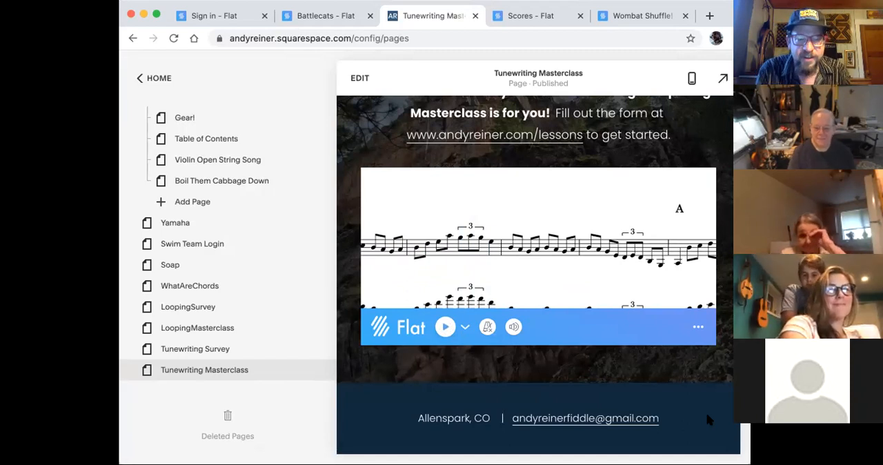
scroll(663, 323, "up", 2)
scroll(662, 330, "right", 5)
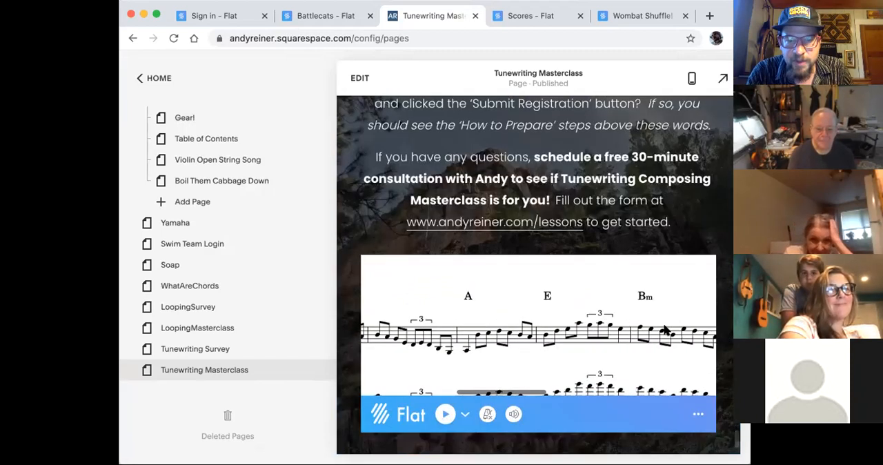
scroll(663, 329, "down", 3)
scroll(663, 329, "left", 5)
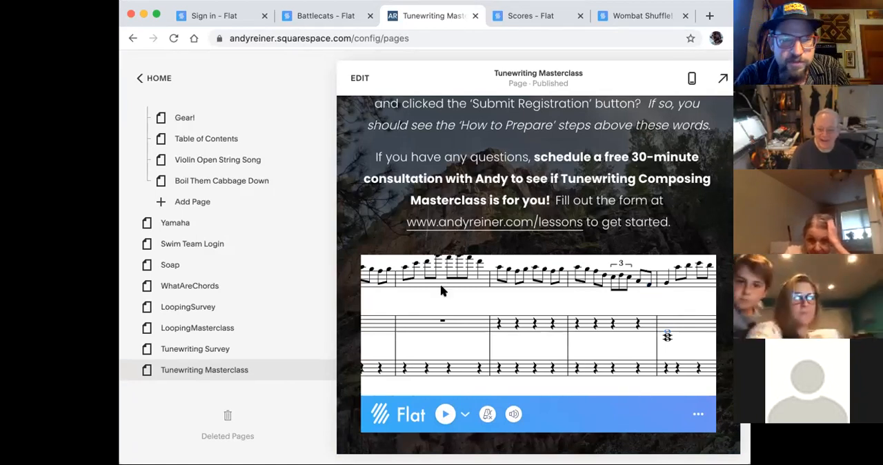
- Look over the Wombat Shuffle! score URL and embed preview on the Flat embed generator page
left_click(554, 16)
left_click(634, 15)
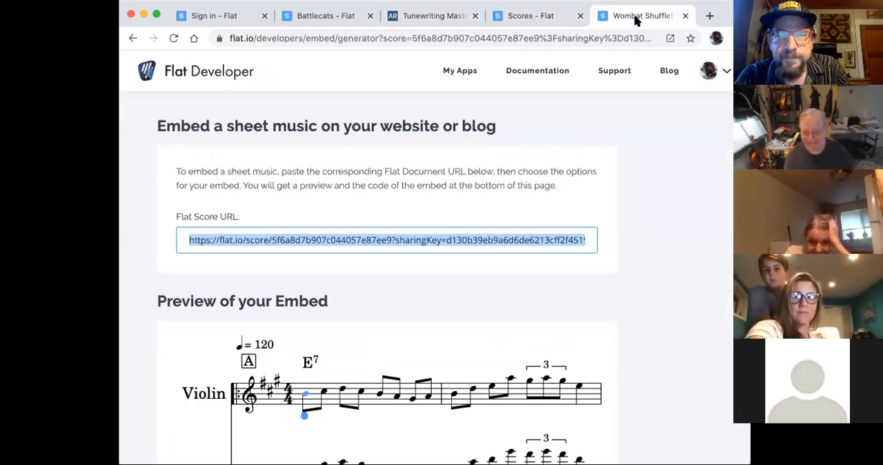
scroll(537, 285, "down", 3)
scroll(537, 281, "down", 2)
scroll(536, 281, "up", 2)
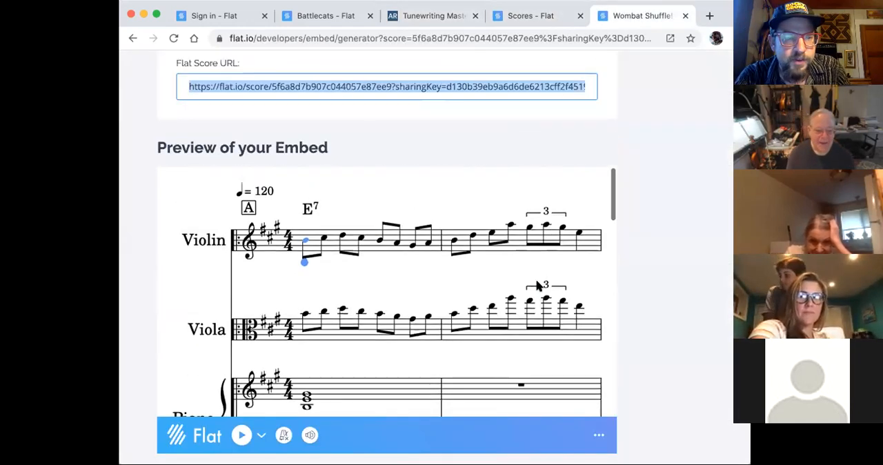
scroll(537, 281, "down", 1)
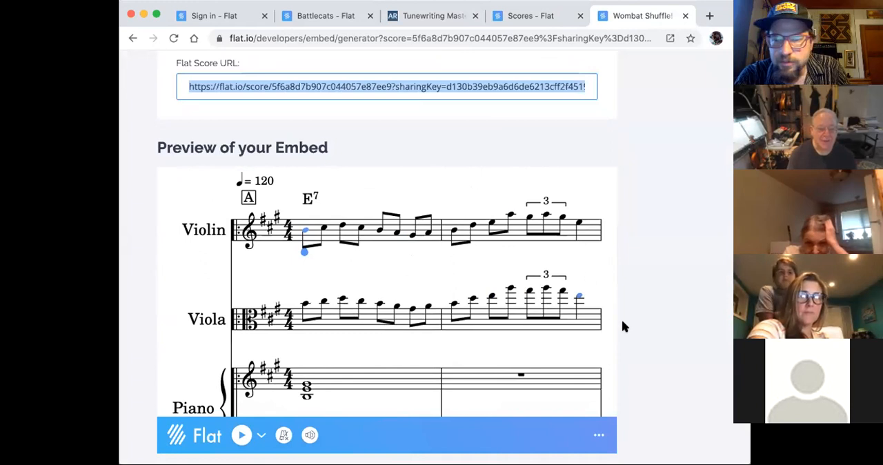
scroll(623, 322, "up", 3)
scroll(623, 326, "down", 1)
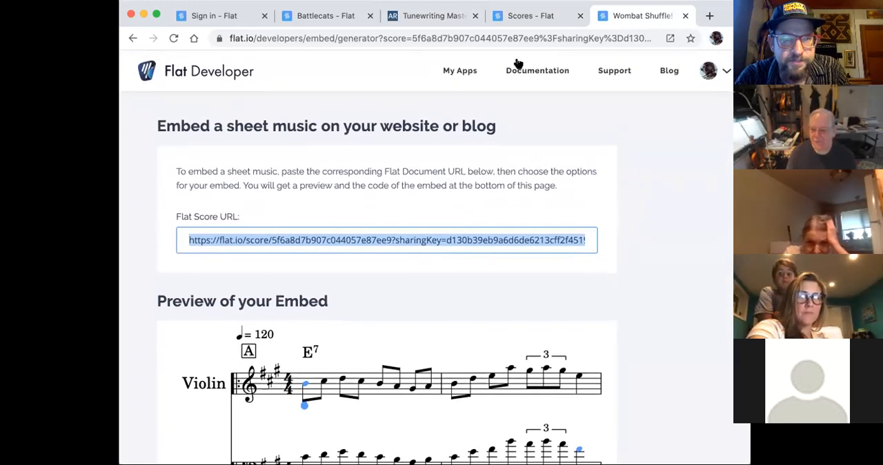
- Return to the Flat score library and start a new private score titled Groupszyea
left_click(701, 73)
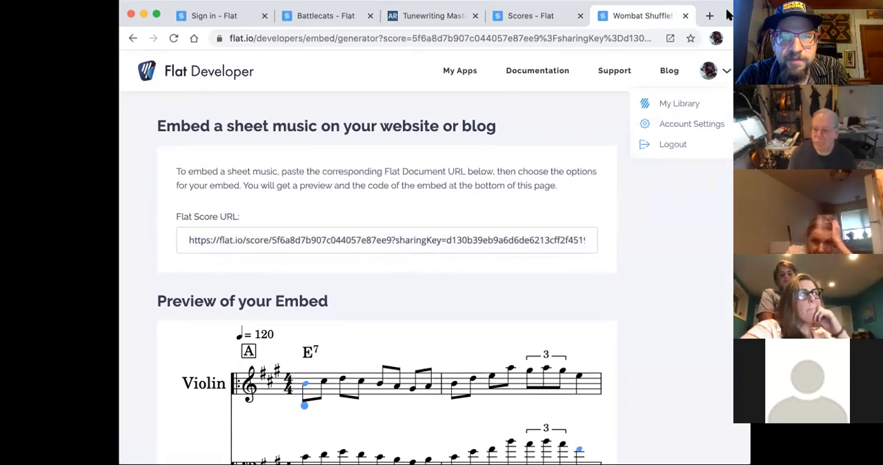
left_click(552, 21)
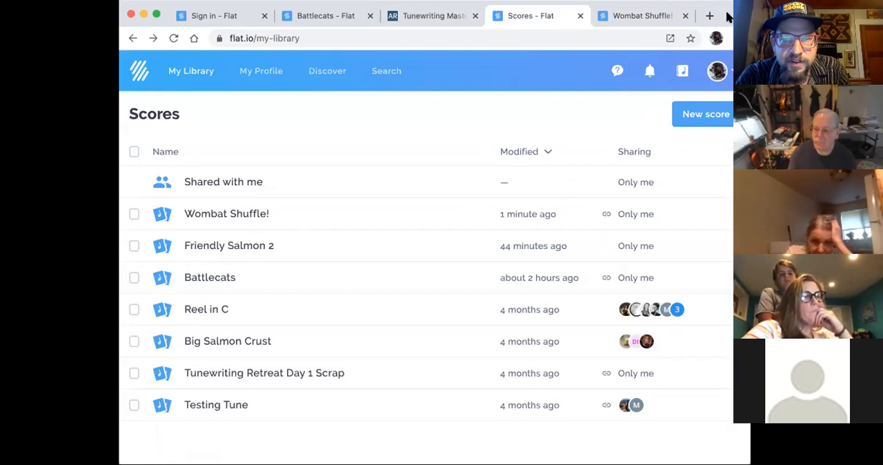
left_click(698, 116)
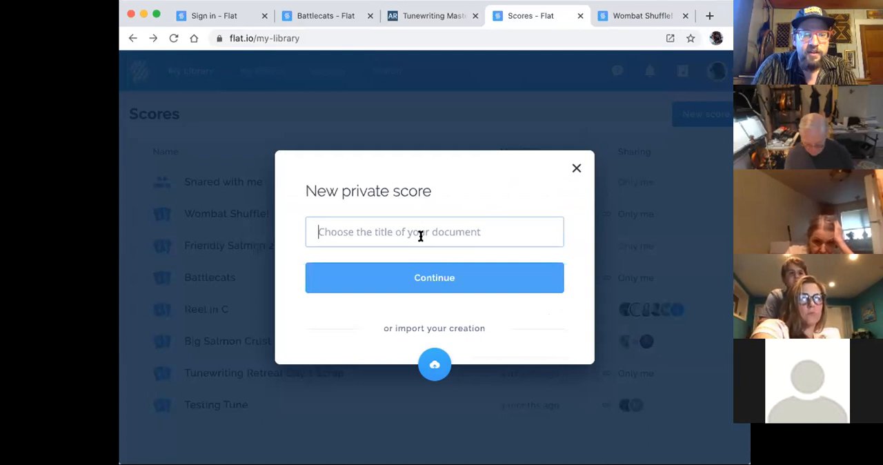
type("Groupsz")
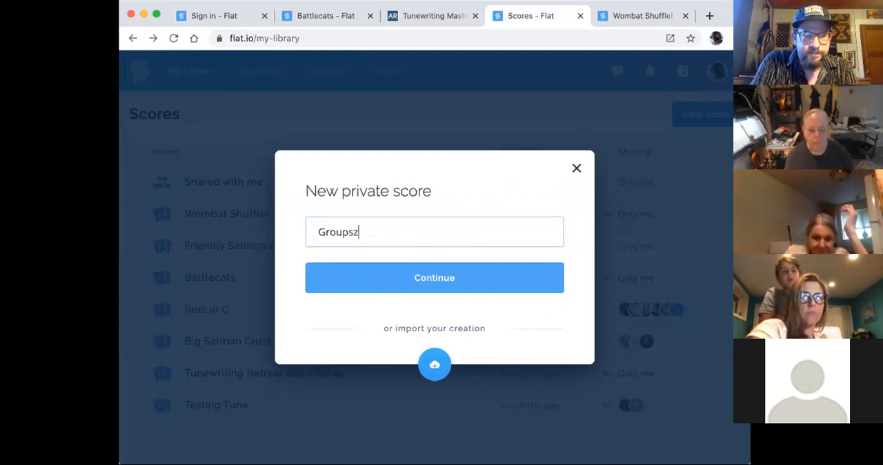
type("yea")
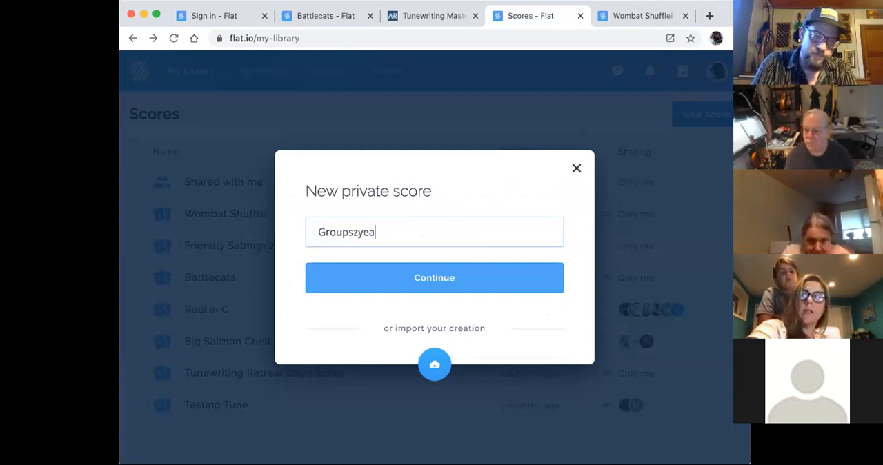
left_click(426, 278)
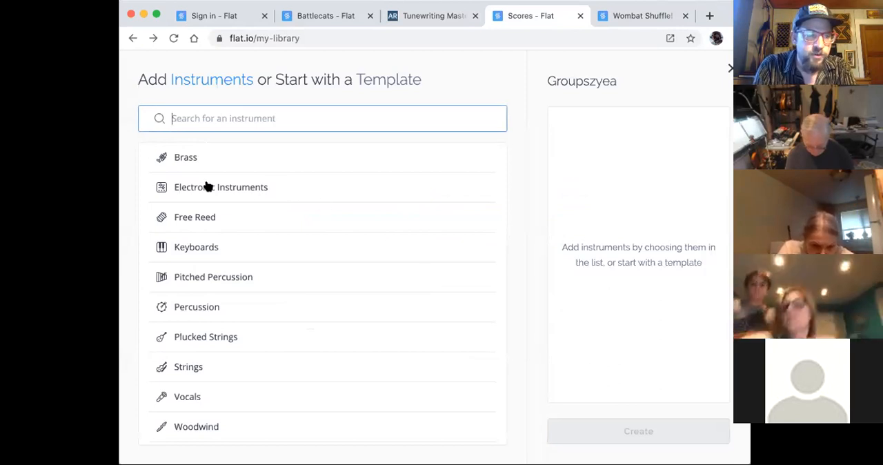
- Add the standard Violin from the Strings family as the only instrument and create the score
left_click(198, 367)
scroll(207, 389, "down", 1)
left_click(196, 369)
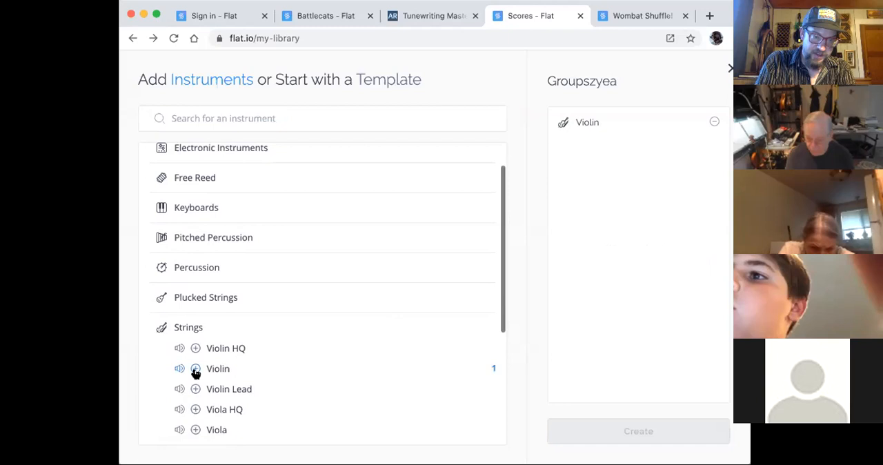
left_click(659, 433)
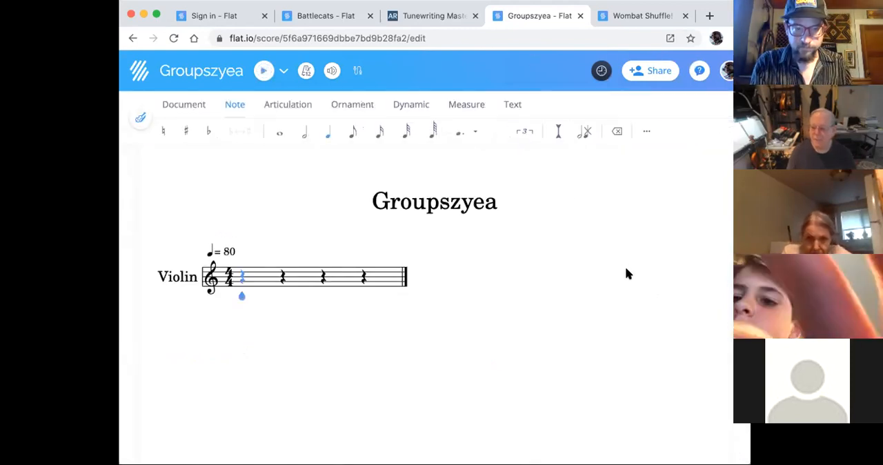
left_click(648, 71)
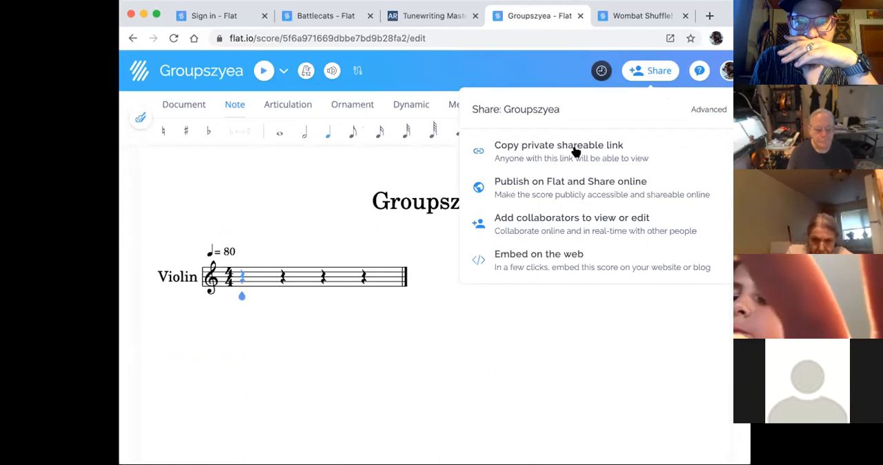
left_click(583, 220)
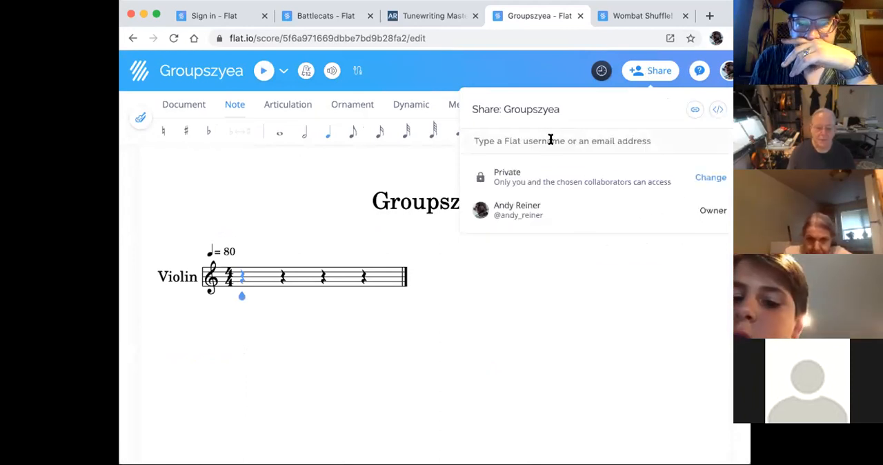
left_click(653, 72)
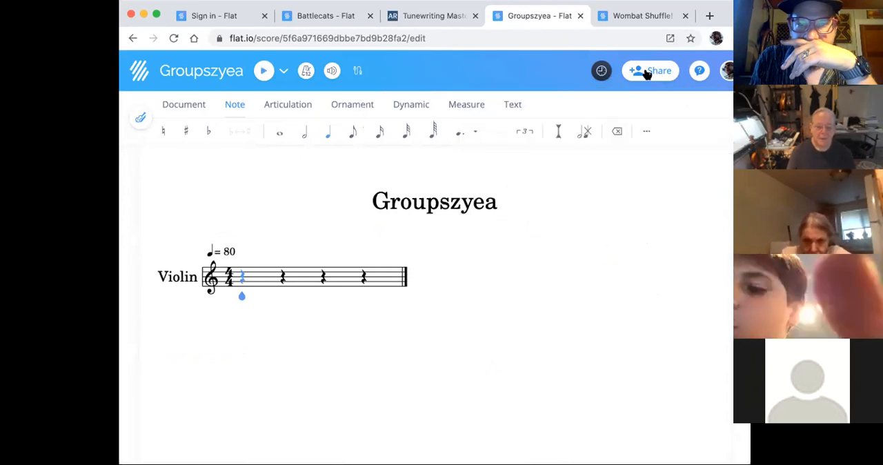
- Open collaborator sharing for the Groupszyea score and add the first three participants' e-mail addresses to the invitation
left_click(647, 74)
left_click(540, 226)
left_click(504, 140)
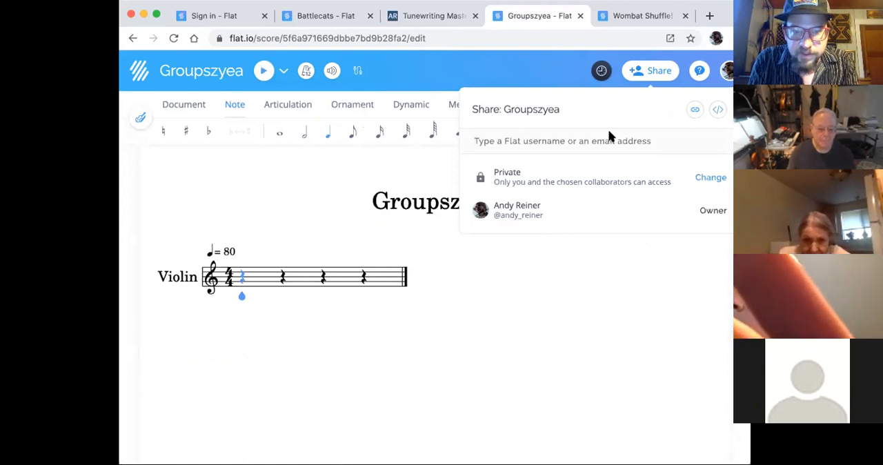
key("super+v")
left_click(633, 178)
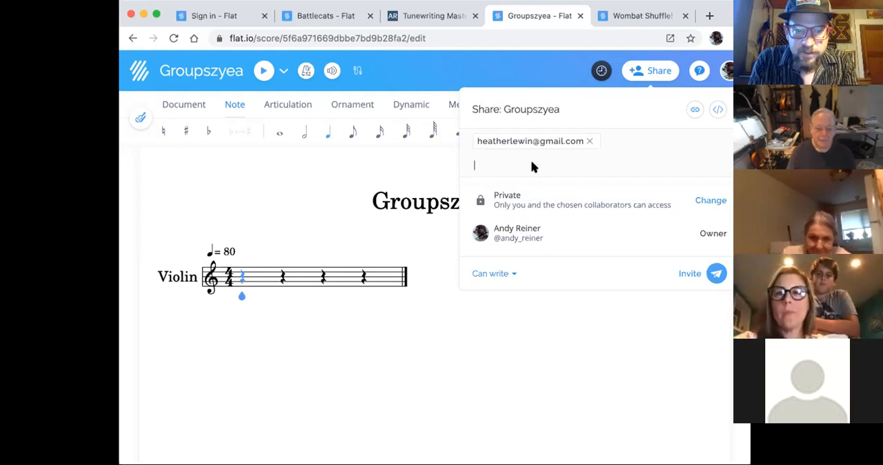
key("super+v")
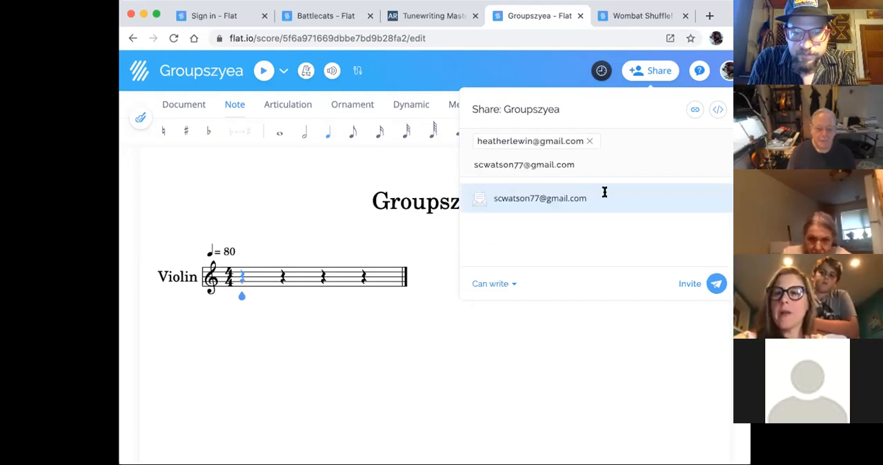
key("Return")
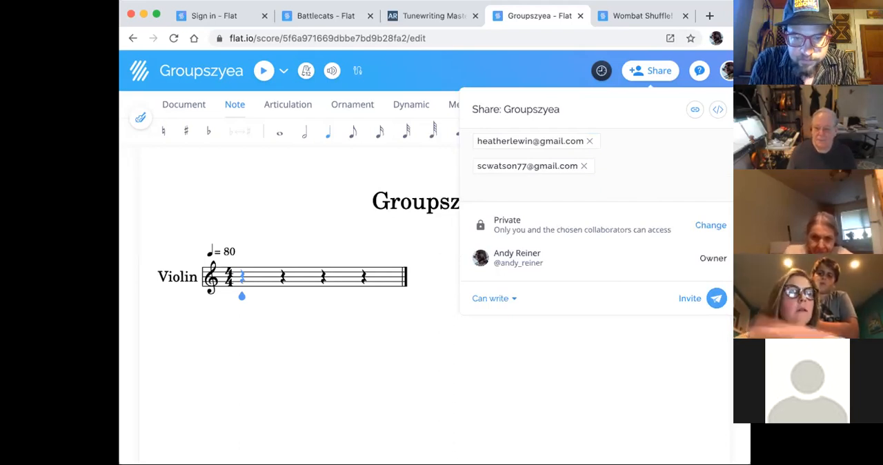
key("super+v")
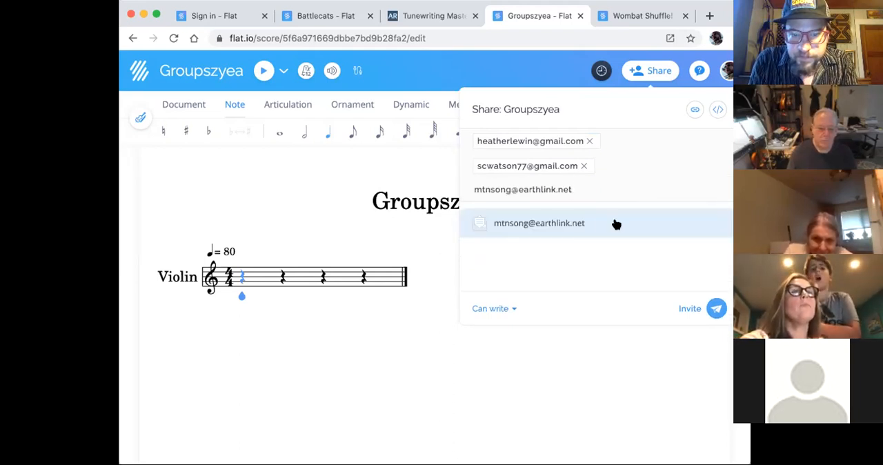
left_click(594, 219)
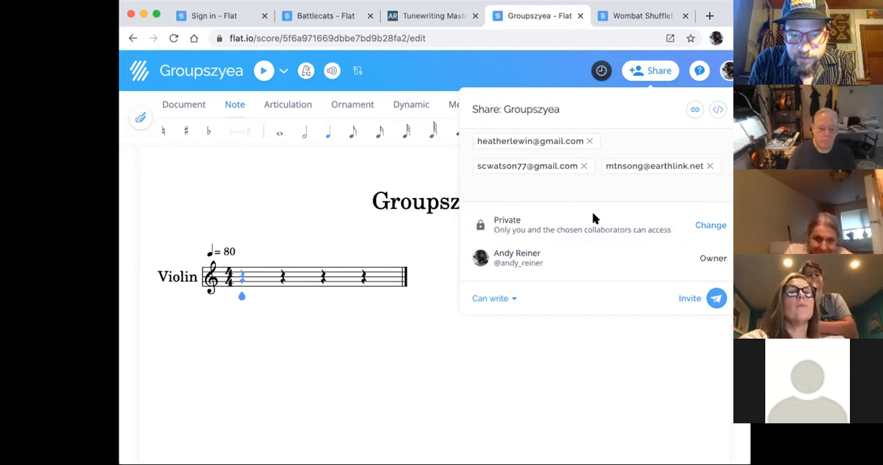
- Check the permission levels for the invitation, keep Can write, and add a fourth participant's e-mail address
left_click(493, 301)
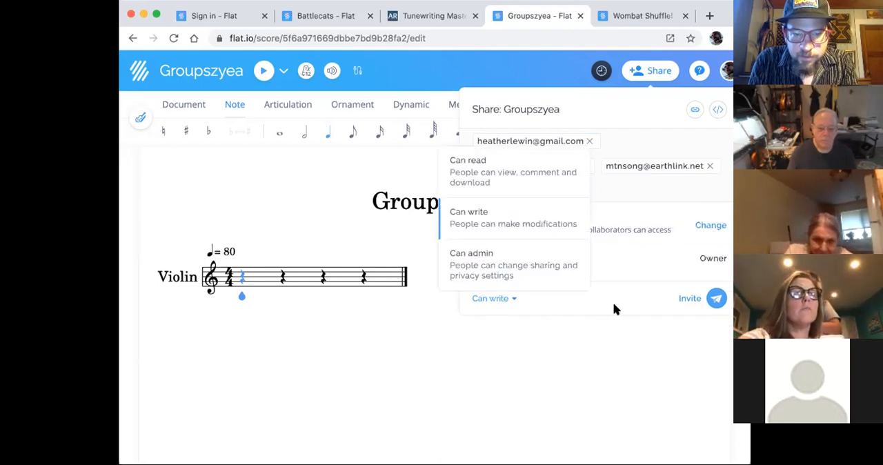
left_click(638, 235)
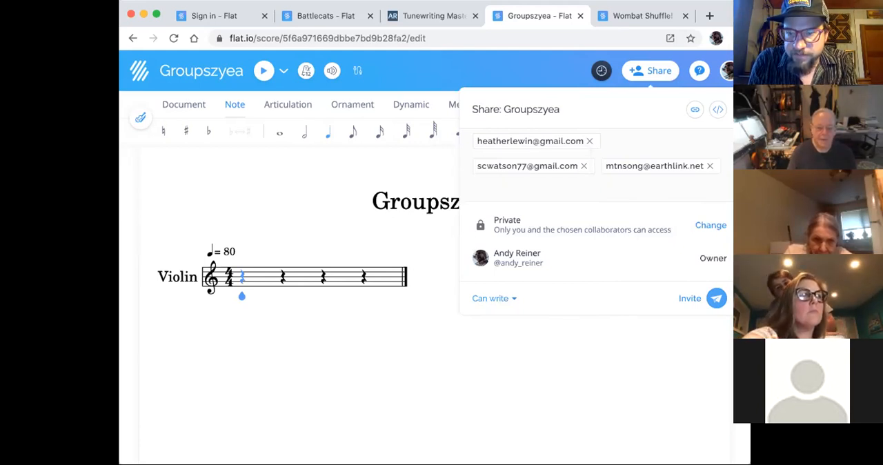
left_click(506, 186)
key("super+v")
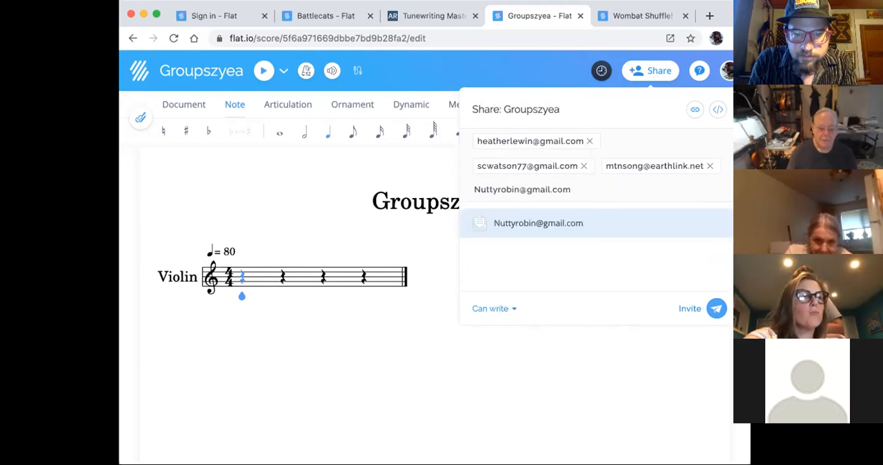
left_click(593, 223)
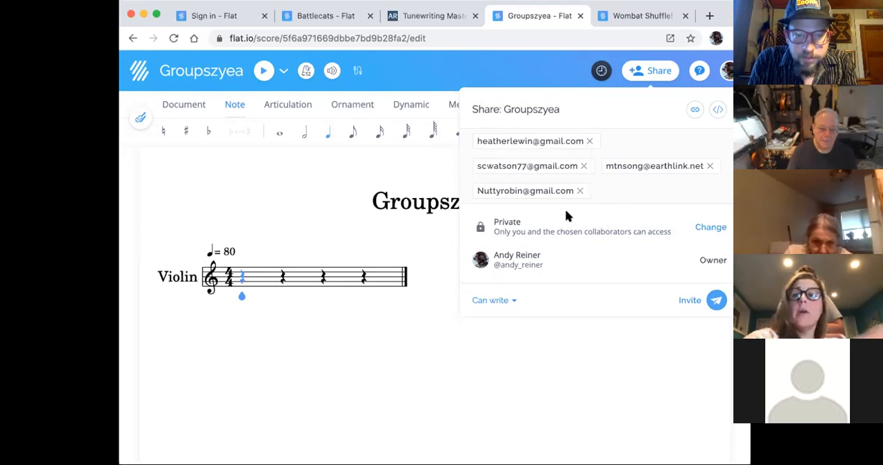
- Add the fifth, sixth and seventh participants' e-mail addresses to the collaborator invitation
key("super+v")
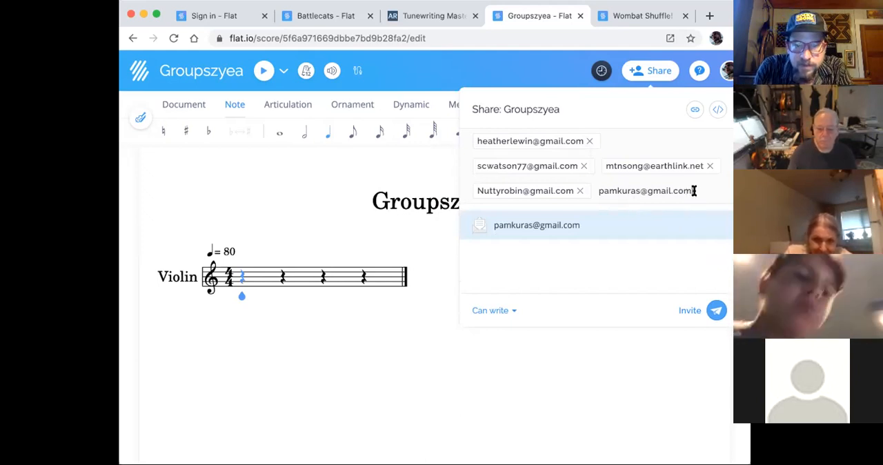
key("Return")
key("ctrl+v")
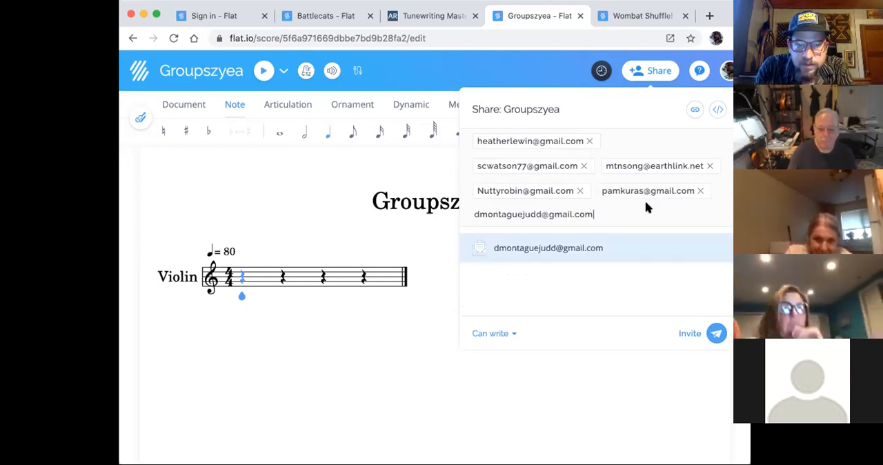
left_click(623, 249)
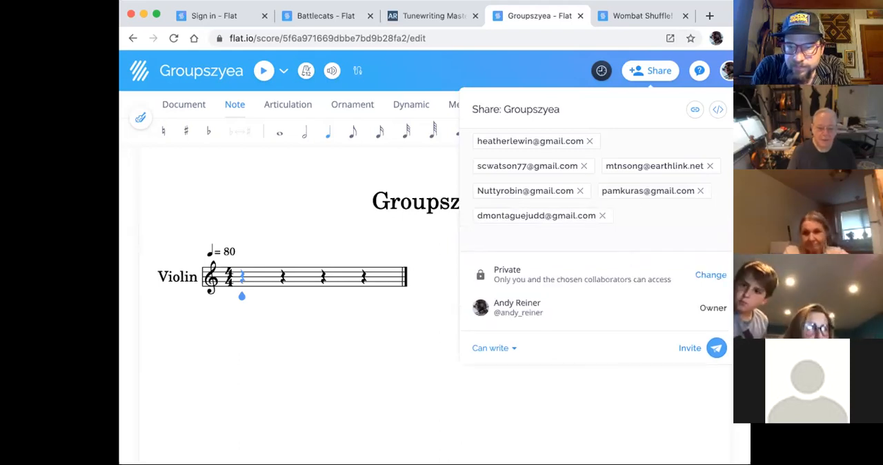
key("ctrl+v")
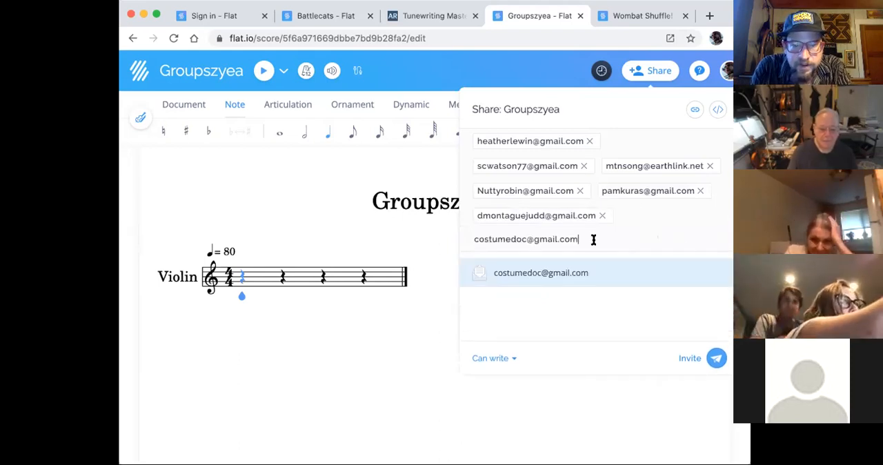
left_click(584, 279)
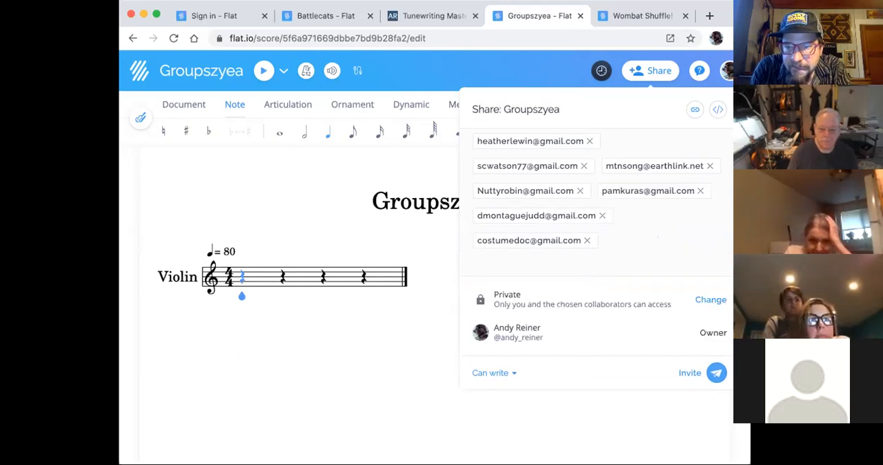
- Add the e-mail addresses of the eighth through eleventh participants to the collaborator invitation
key("ctrl+v")
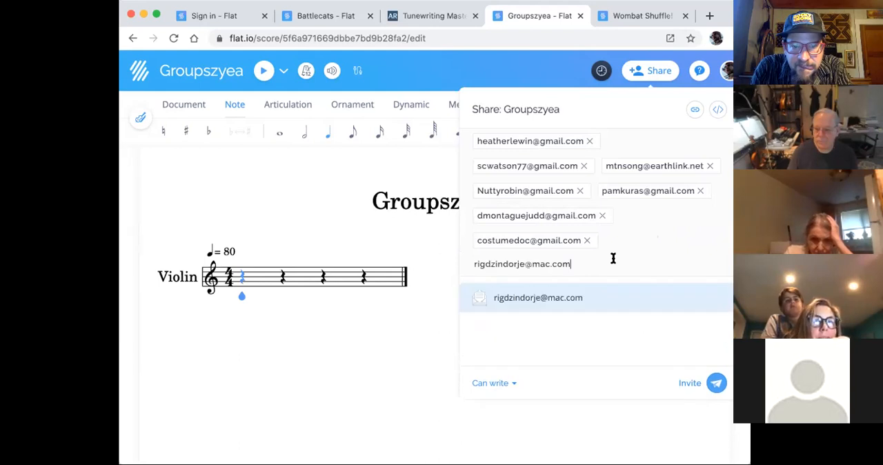
left_click(610, 290)
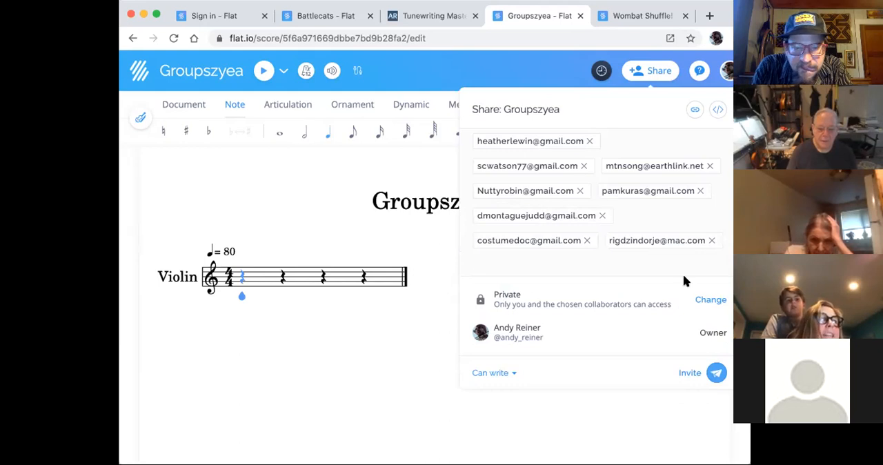
key("ctrl+v")
left_click(573, 300)
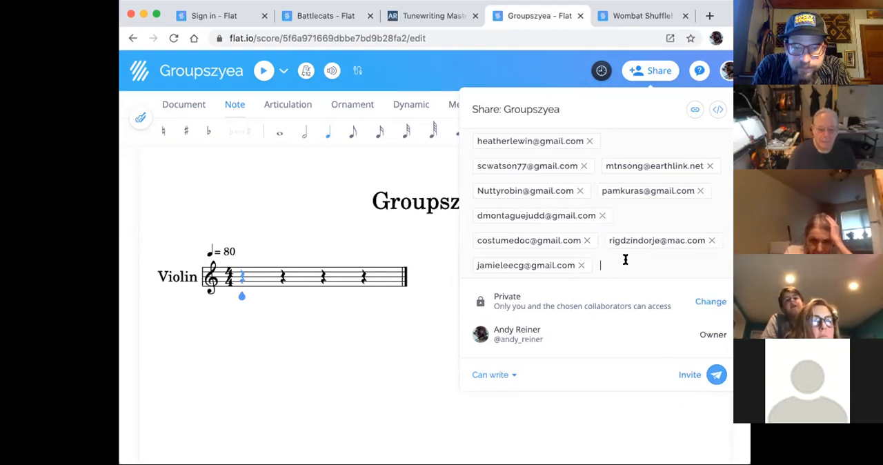
key("super+v")
left_click(630, 300)
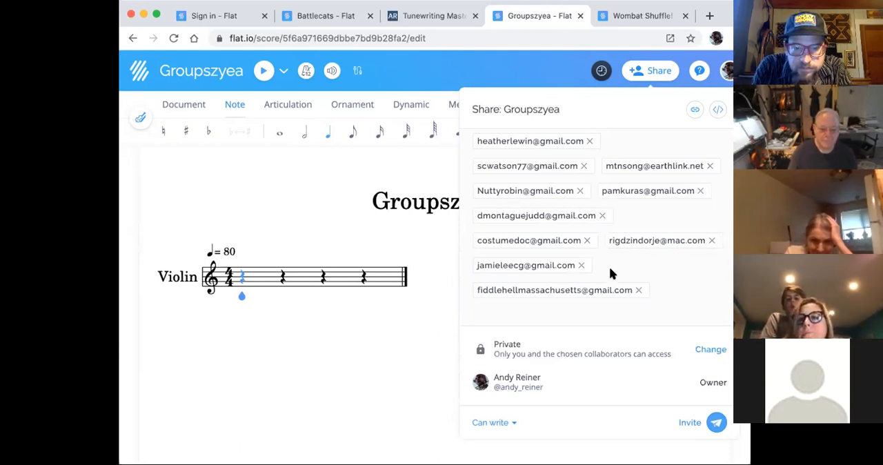
key("ctrl+v")
key("Return")
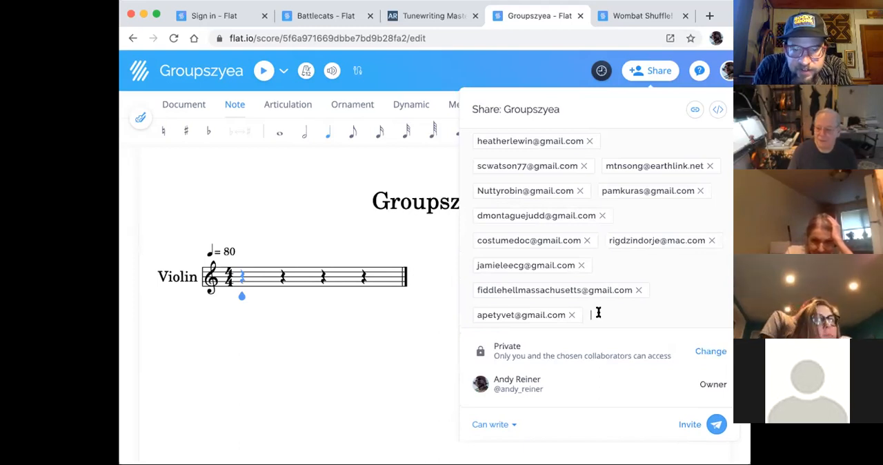
- Add the e-mail addresses of the twelfth through fourteenth participants to the collaborator invitation
key("super+v")
left_click(561, 351)
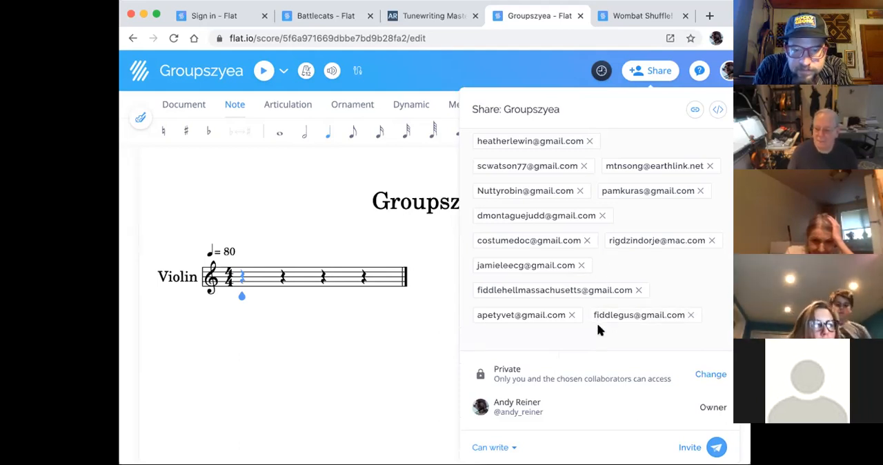
key("super+v")
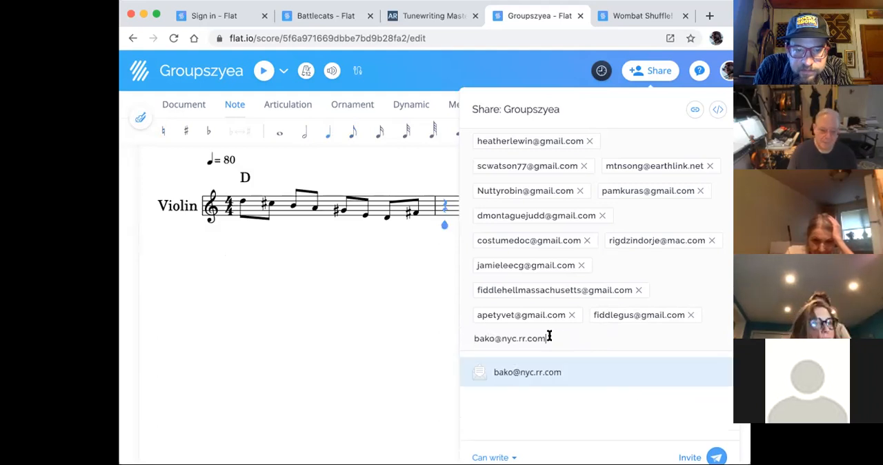
left_click(605, 373)
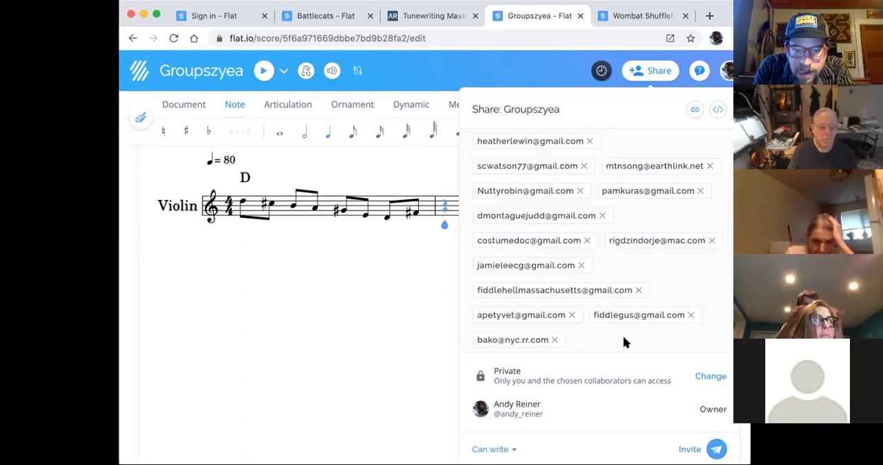
key("super+v")
left_click(577, 376)
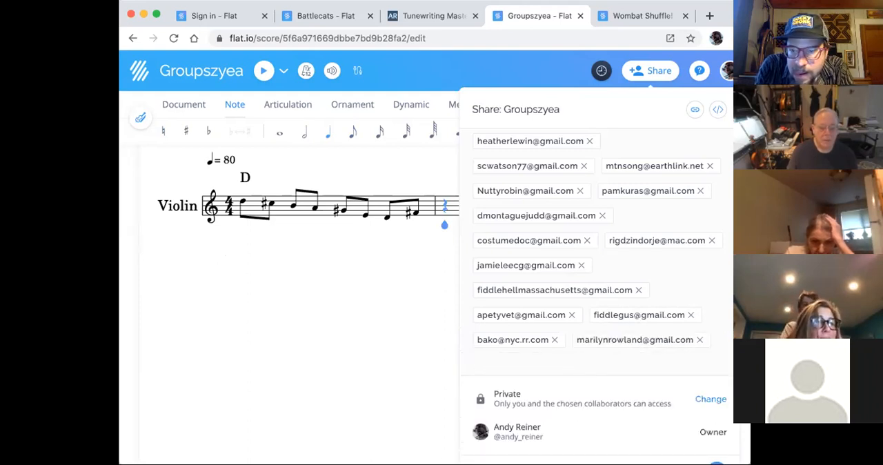
- Add the fifteenth, sixteenth and seventeenth participants' e-mail addresses to the collaborator invitation
key("super+v")
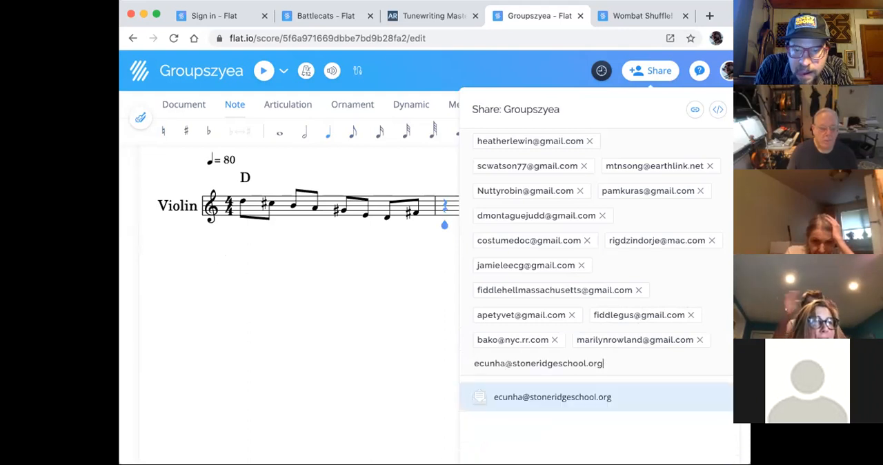
left_click(636, 398)
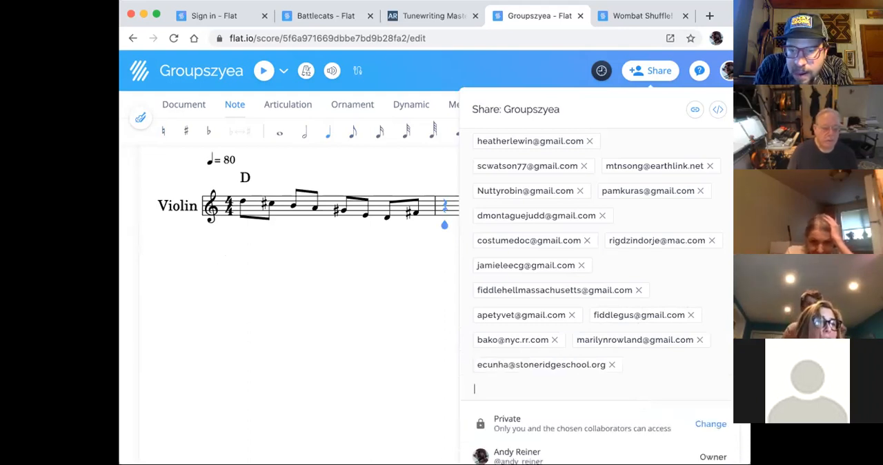
key("super+v")
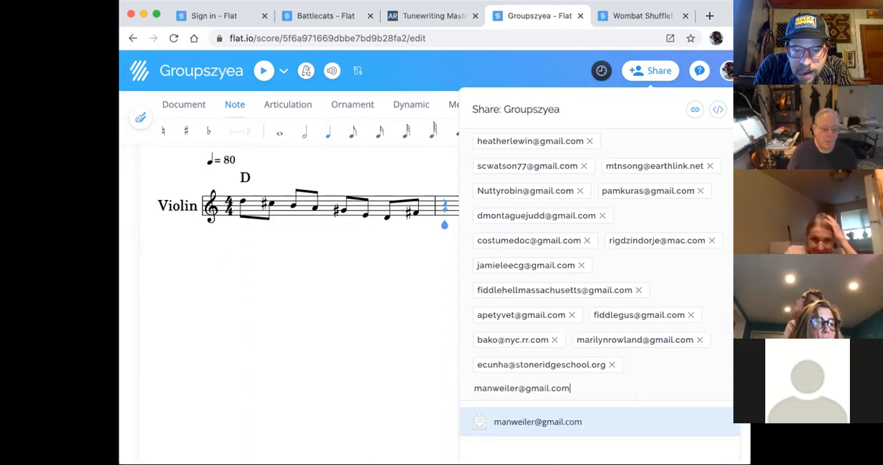
left_click(565, 424)
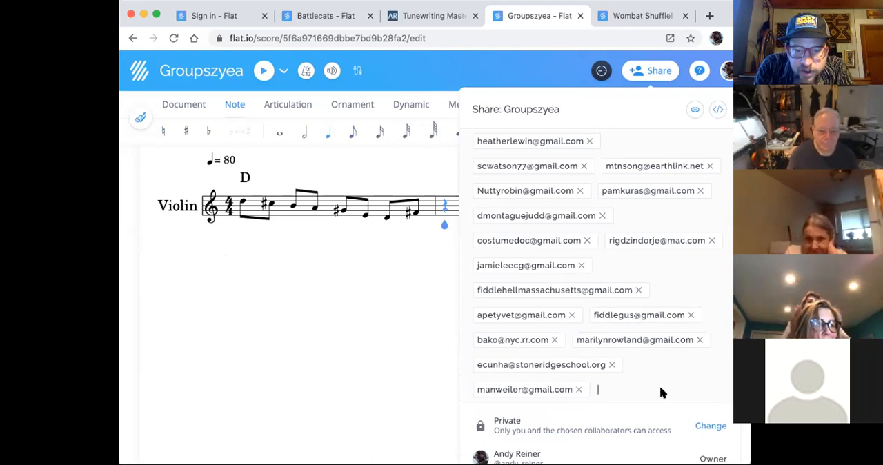
key("super+v")
key("Return")
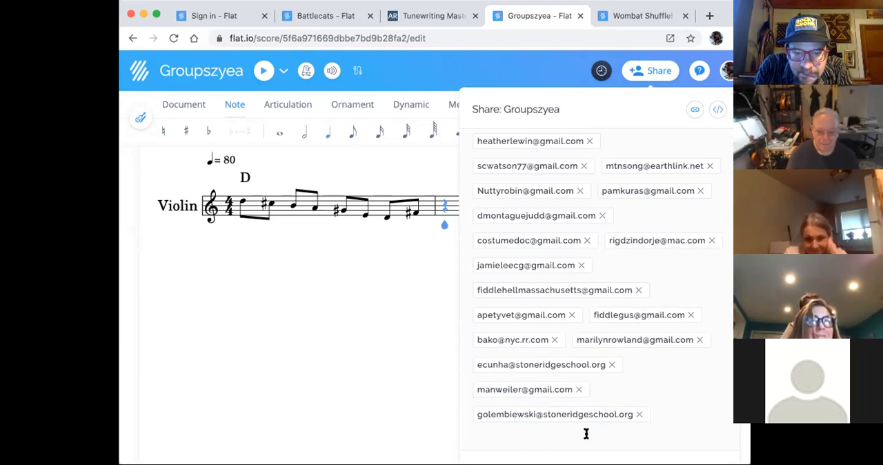
- Add the e-mail addresses of the eighteenth and nineteenth participants to the collaborator invitation
key("super+v")
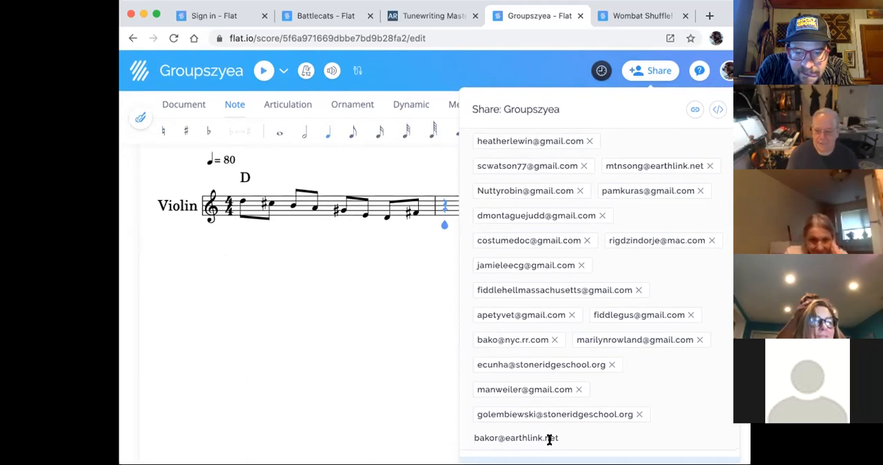
key("Return")
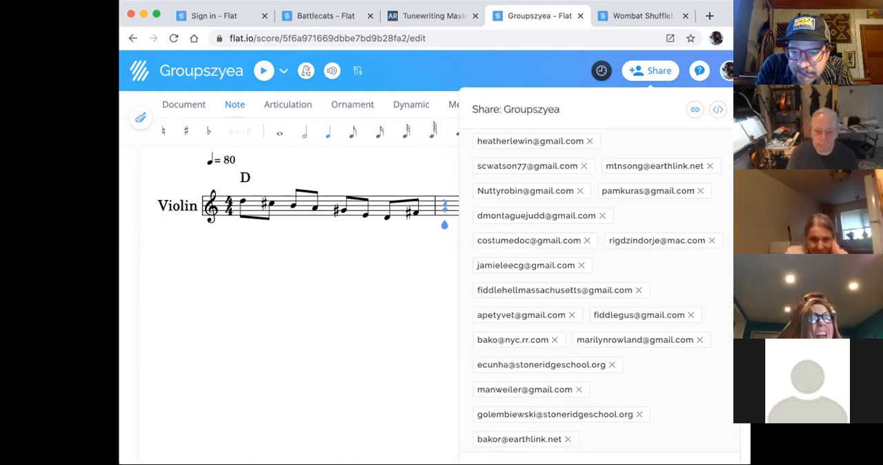
key("super+v")
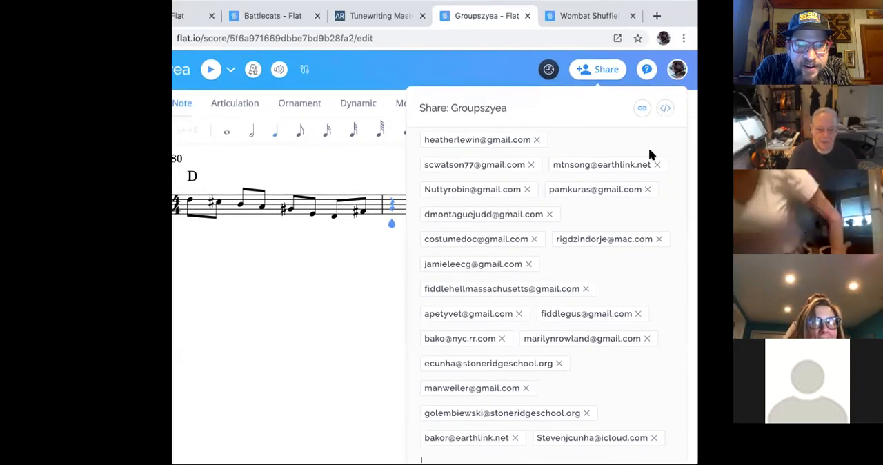
- Copy the private sharing link for the Groupszyea score, and open and close its web embed code
scroll(627, 133, "down", 1)
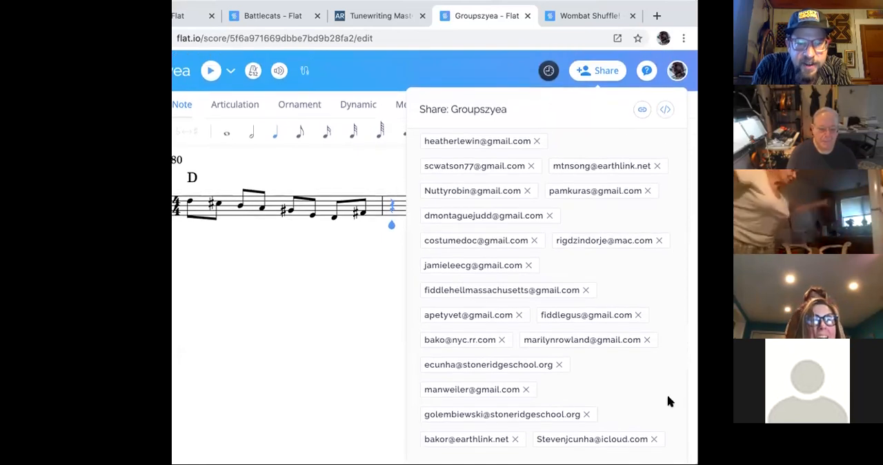
left_click_drag(697, 463, 818, 387)
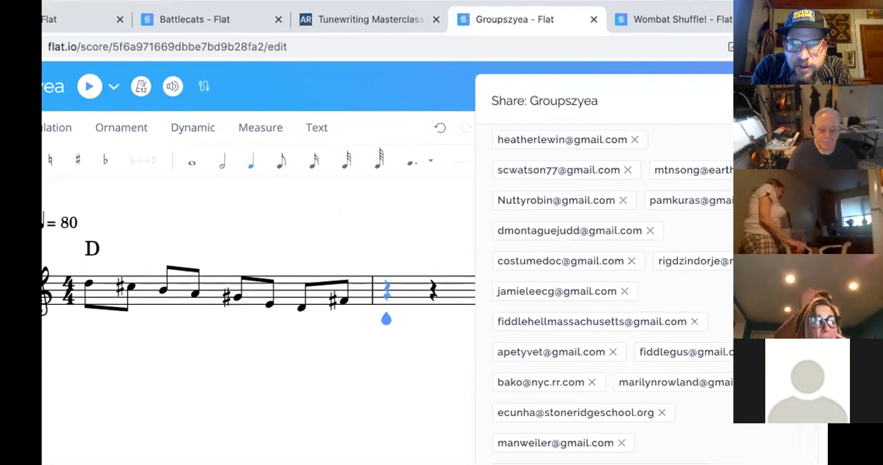
left_click(736, 102)
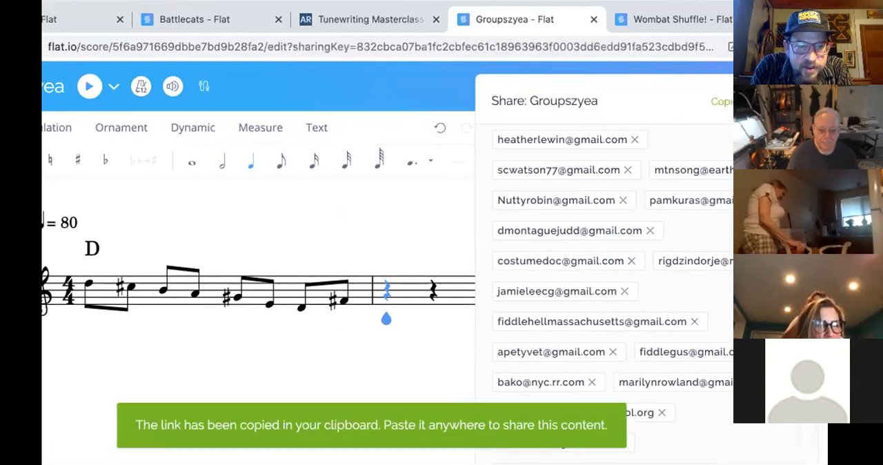
left_click(776, 102)
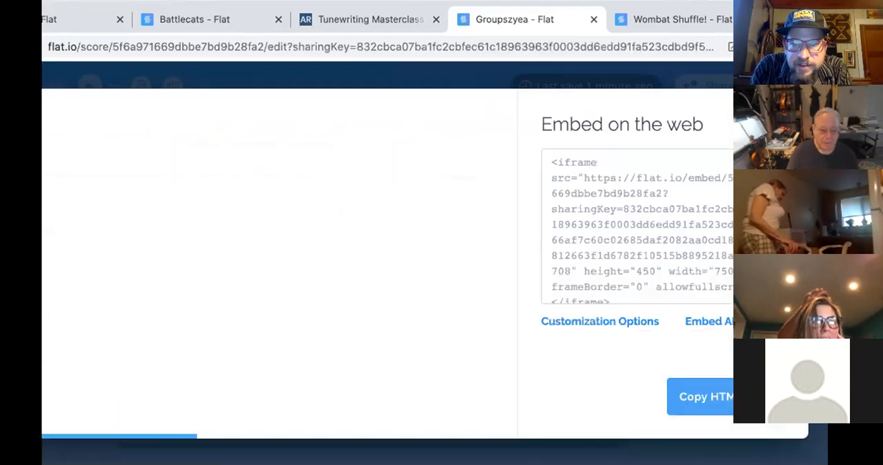
left_click(787, 108)
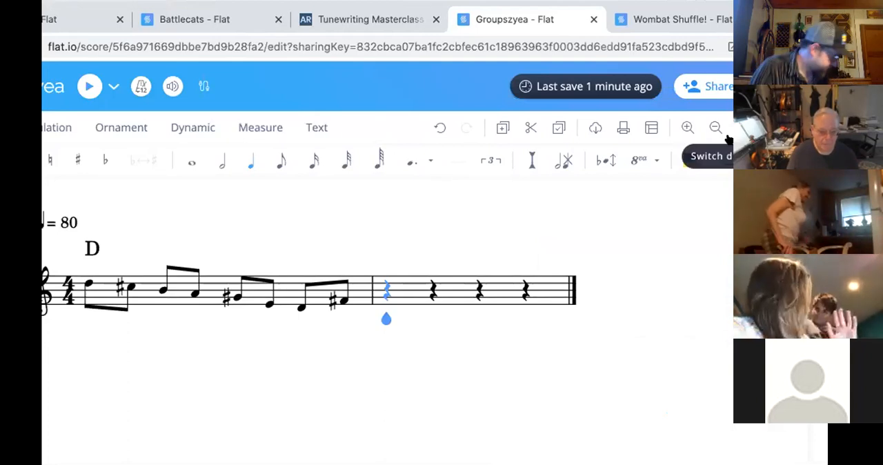
scroll(634, 238, "up", 3)
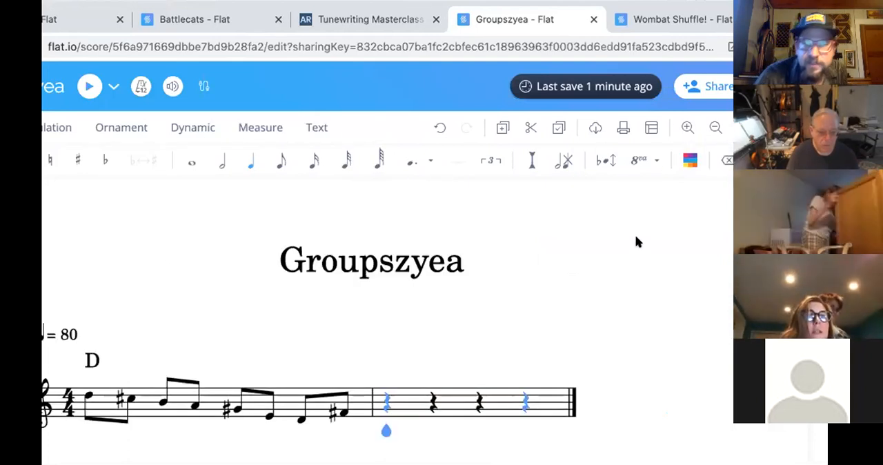
left_click(721, 84)
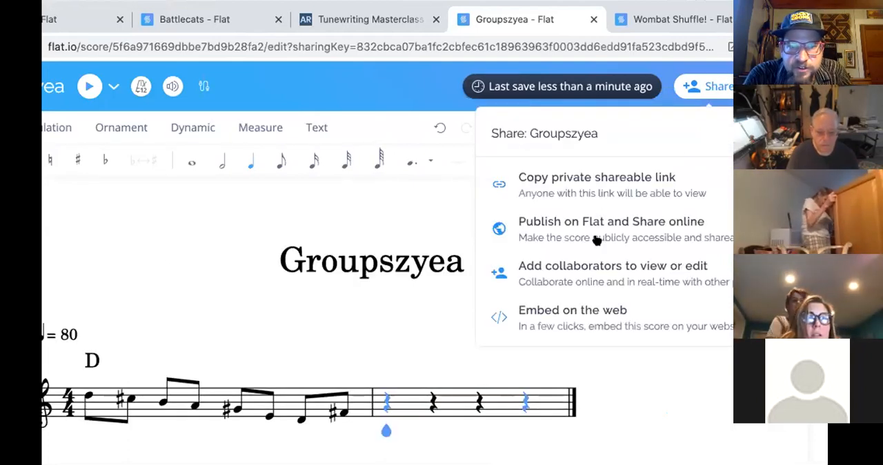
left_click(585, 269)
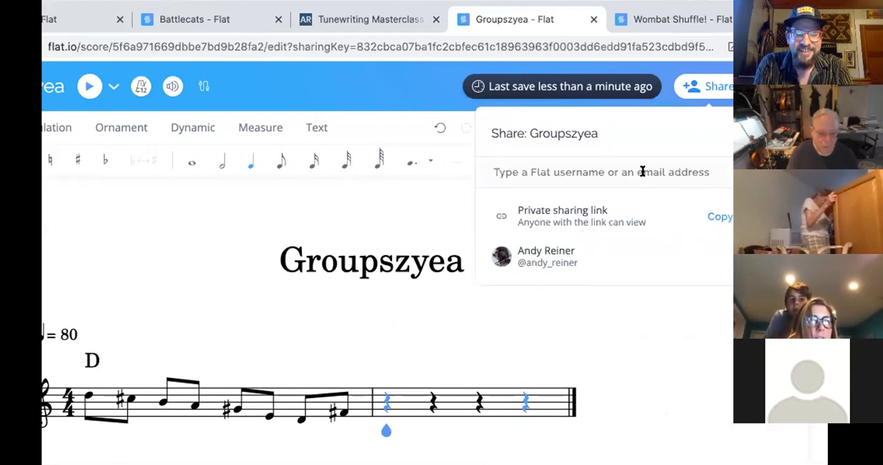
key("ctrl+v")
key("ctrl+a")
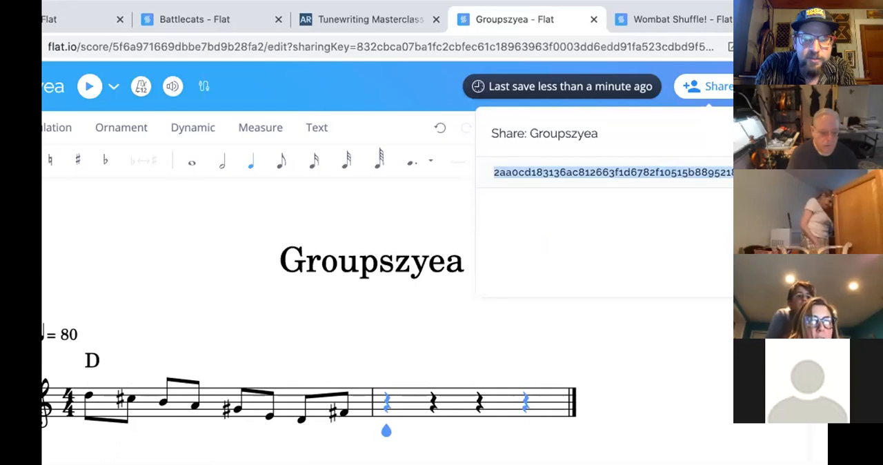
key("BackSpace")
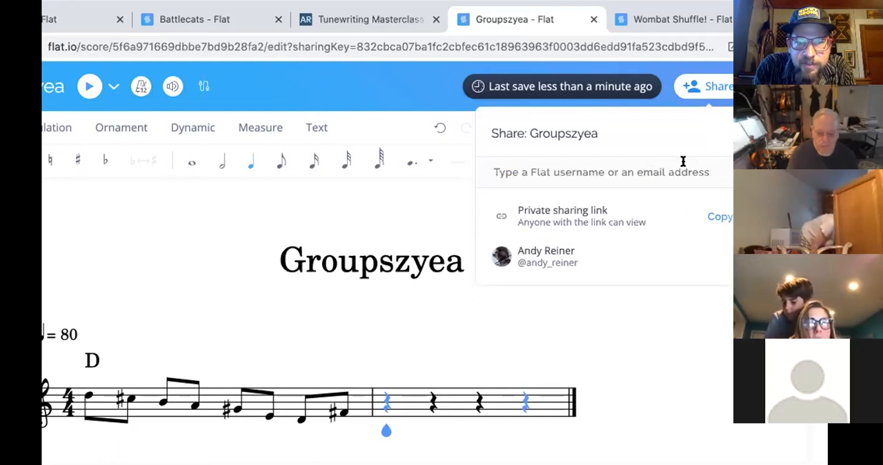
left_click(700, 88)
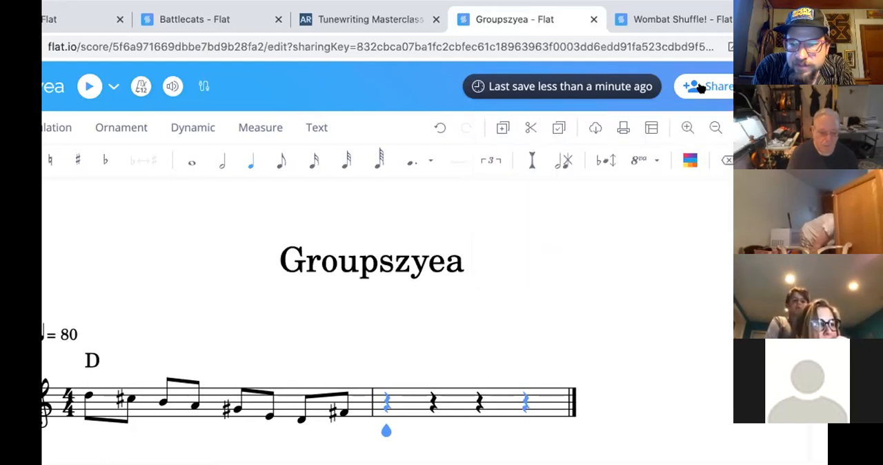
- Reopen collaborator sharing for Groupszyea and invite one participant by school e-mail address with Can write permission
left_click(700, 87)
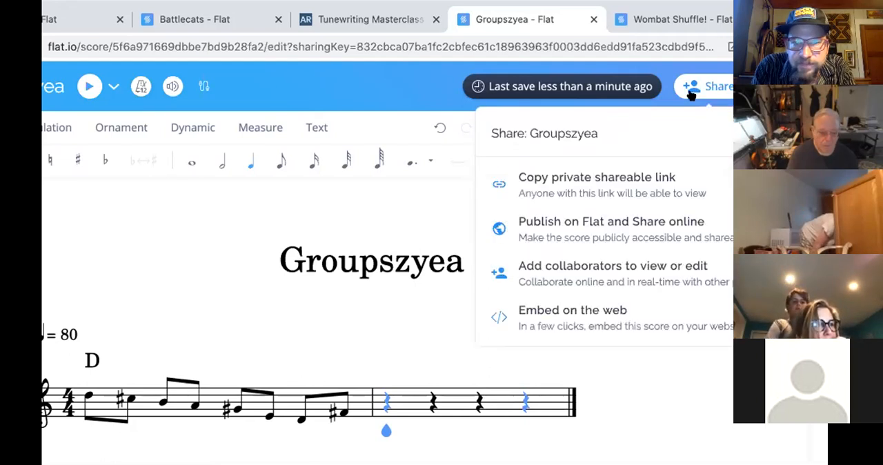
left_click(591, 273)
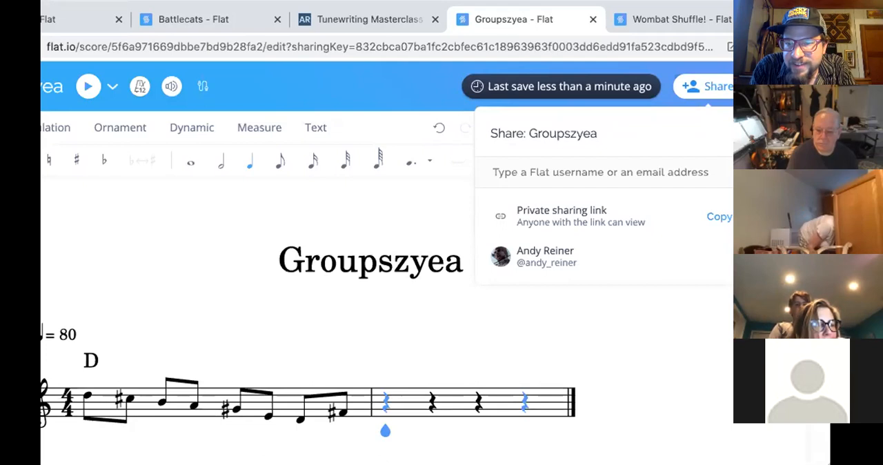
left_click(605, 172)
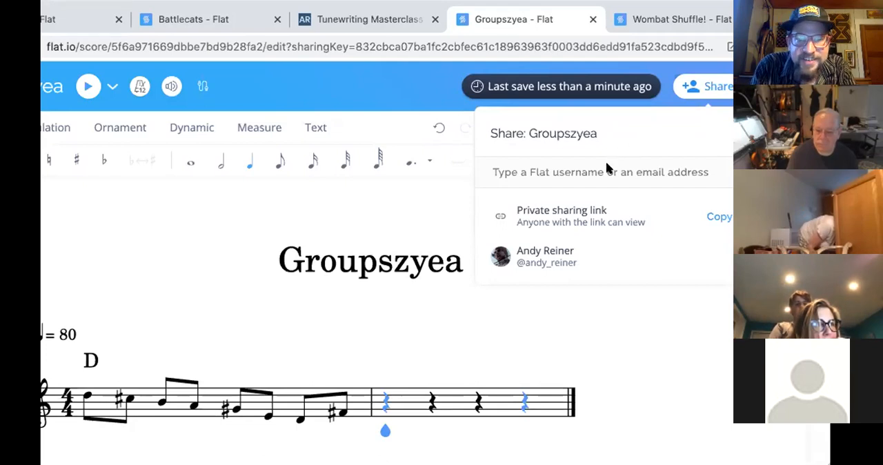
key("ctrl+v")
key("Return")
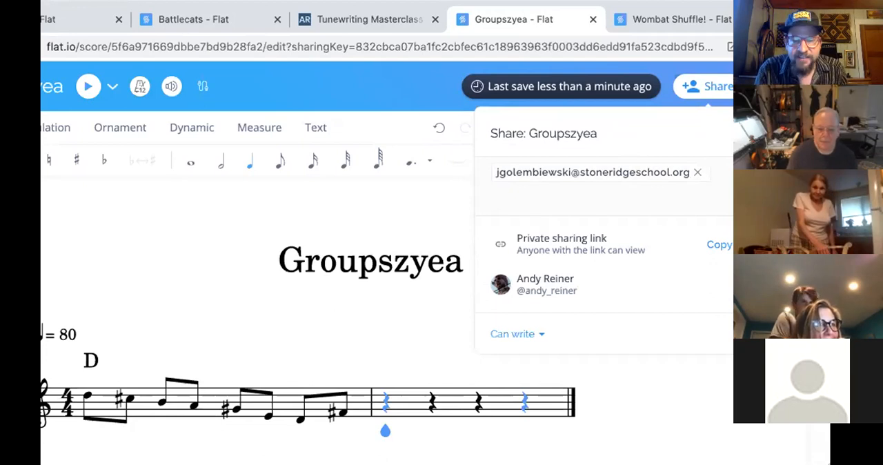
key("Return")
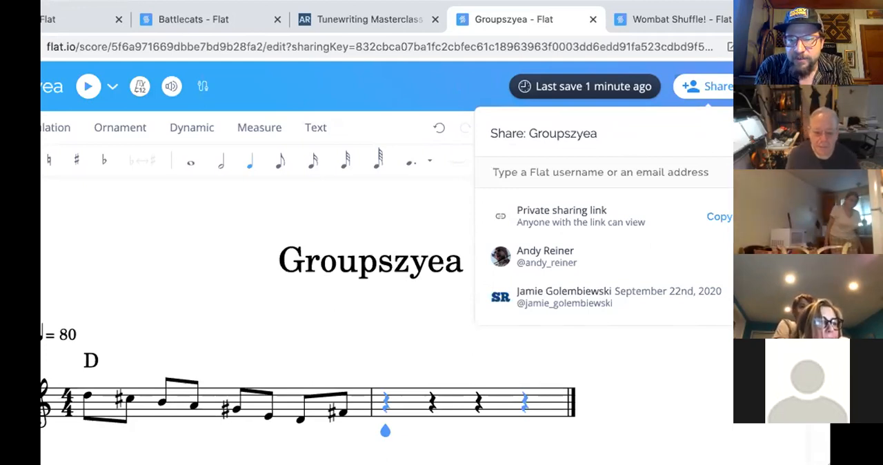
- Add two more participants' e-mail addresses to a Can write invitation and send it
key("ctrl+v")
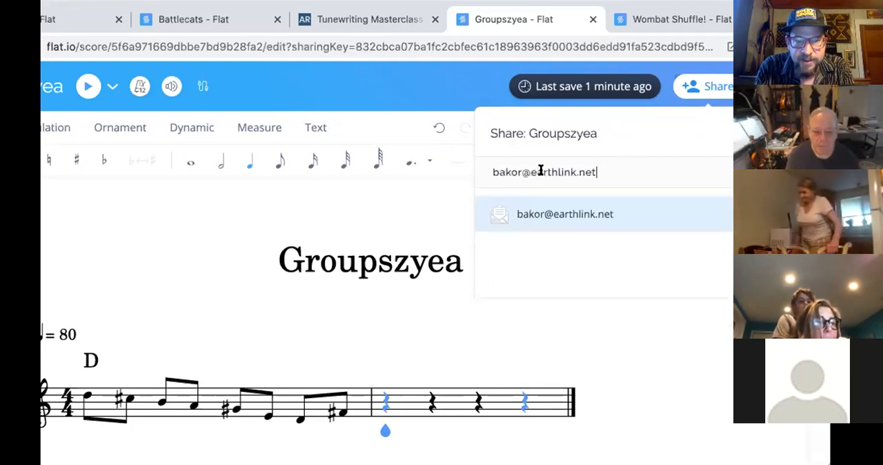
left_click(611, 220)
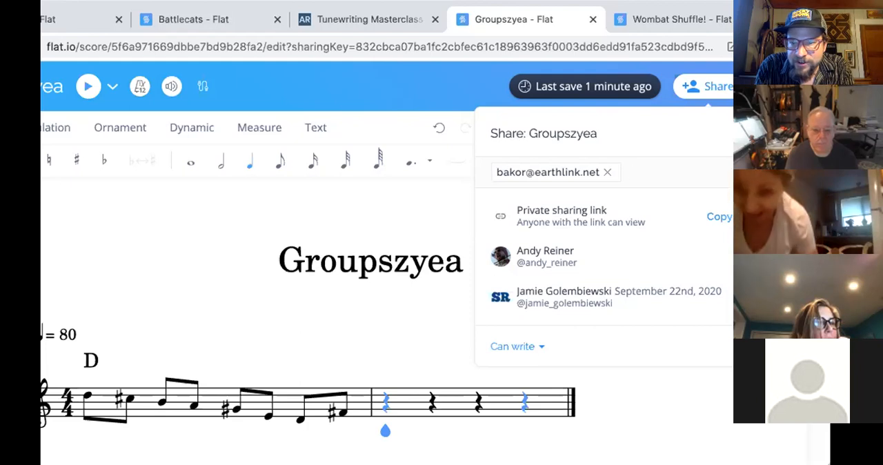
key("ctrl+v")
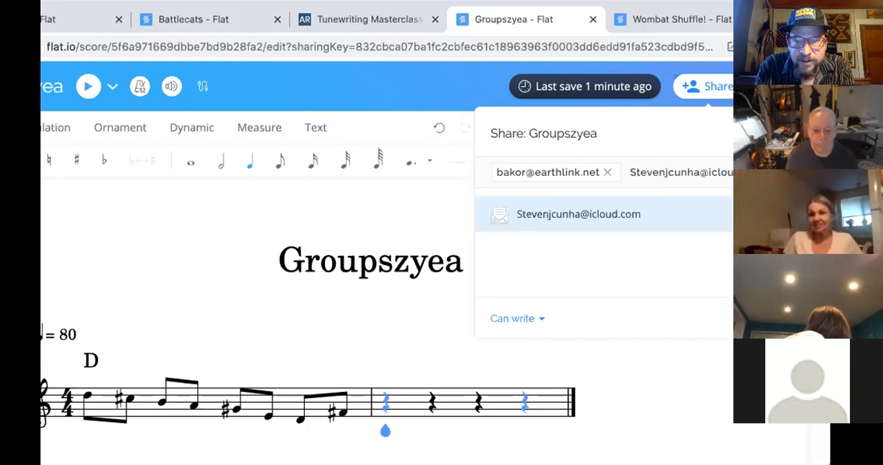
key("Return")
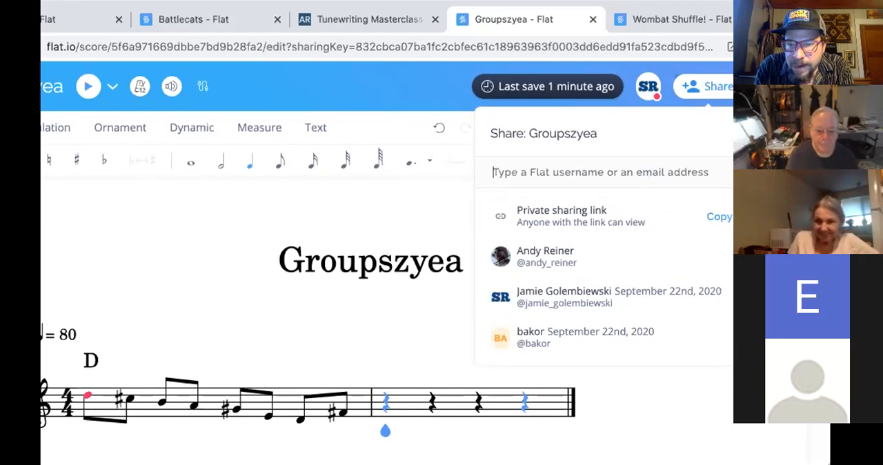
- Invite another participant to collaborate on the Groupszyea score using their e-mail address
left_click(691, 172)
key("ctrl+v")
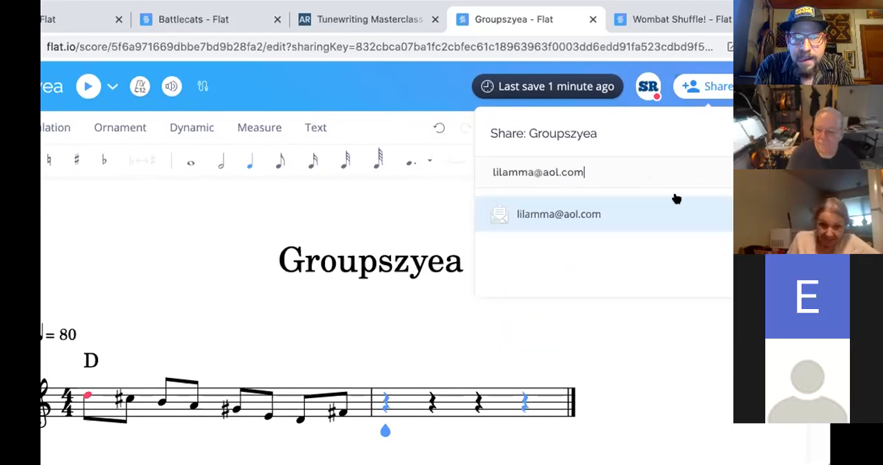
left_click(627, 215)
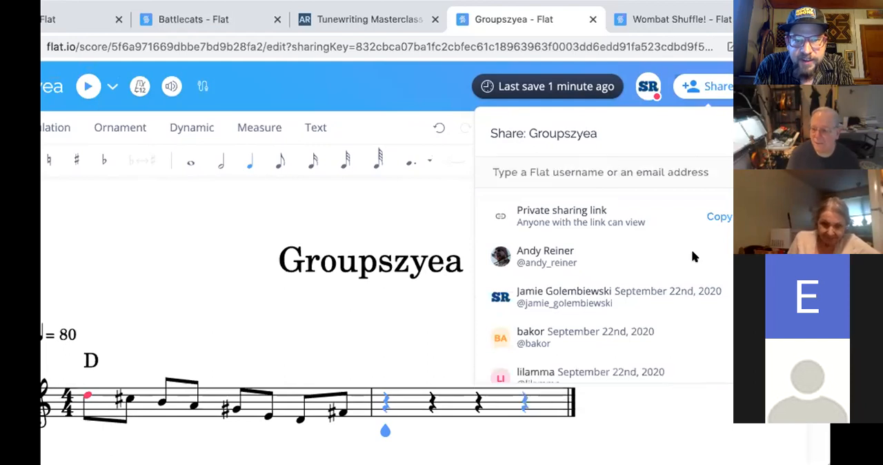
scroll(692, 251, "up", 1)
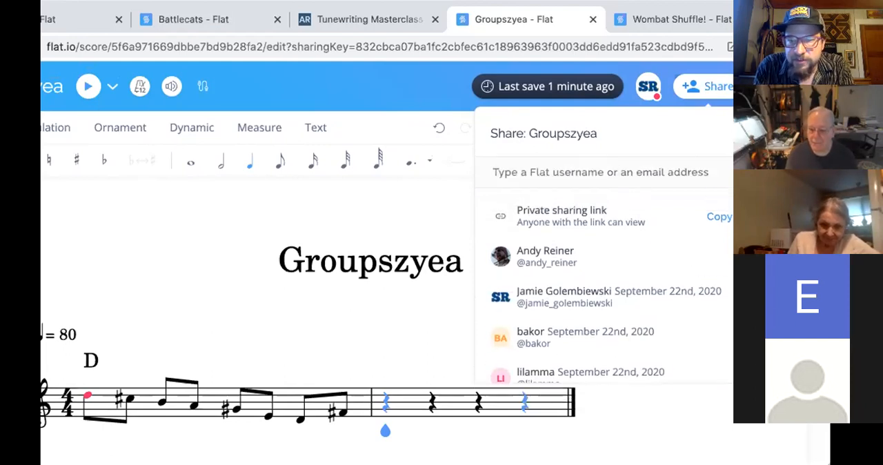
- Invite two more participants to Groupszyea with Can write permission, one by Gmail address and one by school e-mail address
scroll(692, 303, "down", 1)
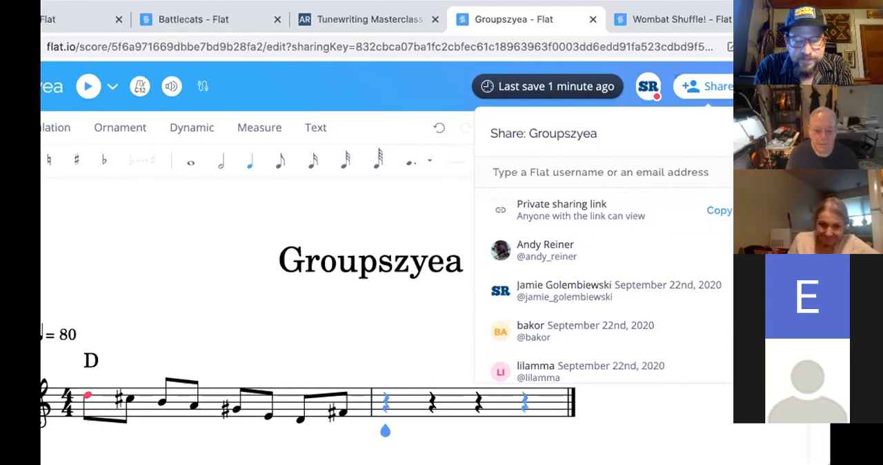
scroll(658, 241, "up", 1)
key("ctrl+v")
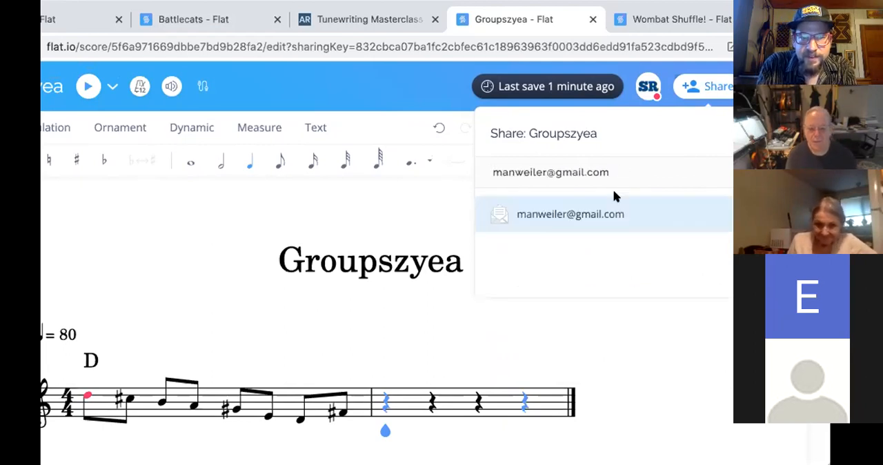
left_click(618, 214)
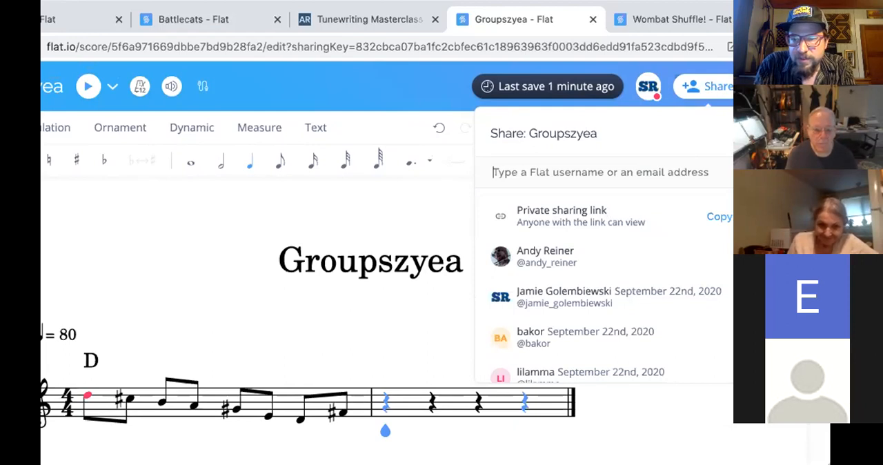
key("ctrl+v")
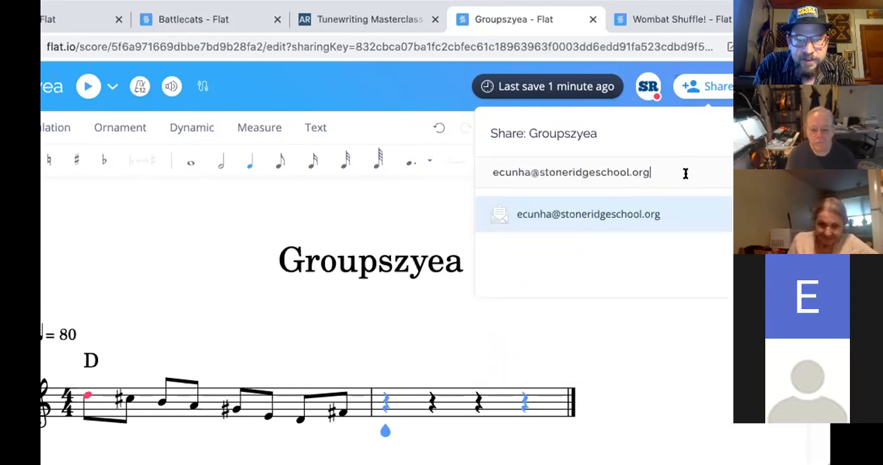
left_click(657, 222)
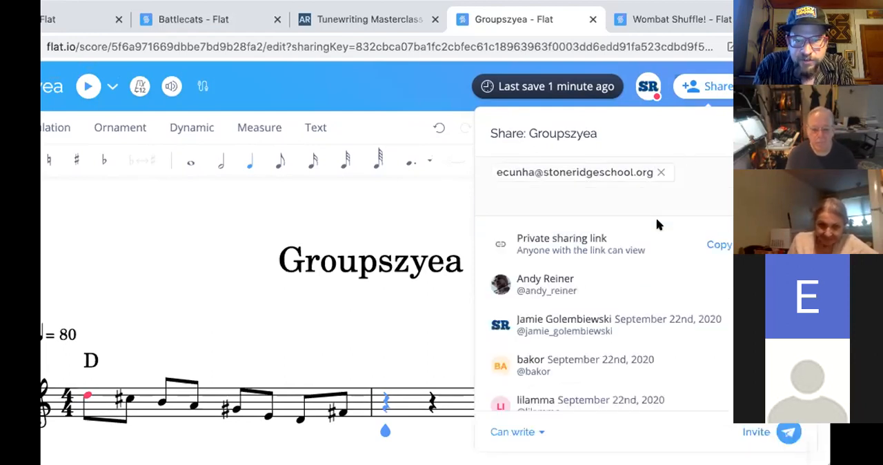
left_click(789, 431)
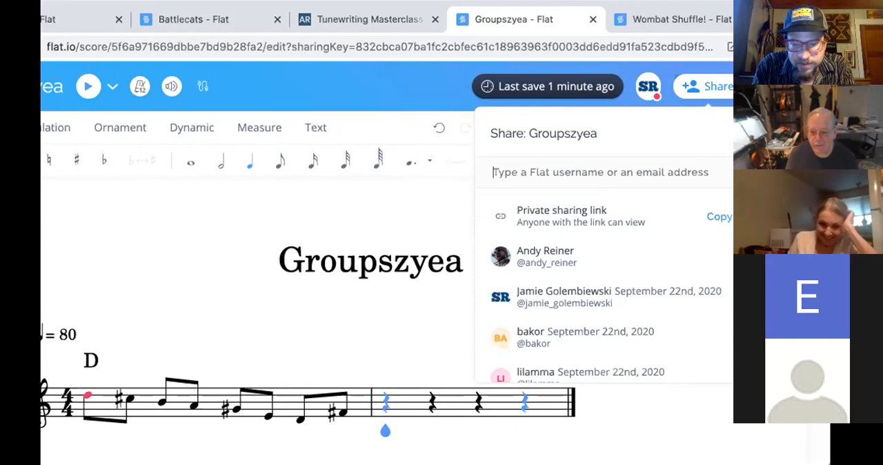
- Send separate Can write invitations to a participant's Gmail address and to another participant's nyc.rr.com e-mail address
key("ctrl+v")
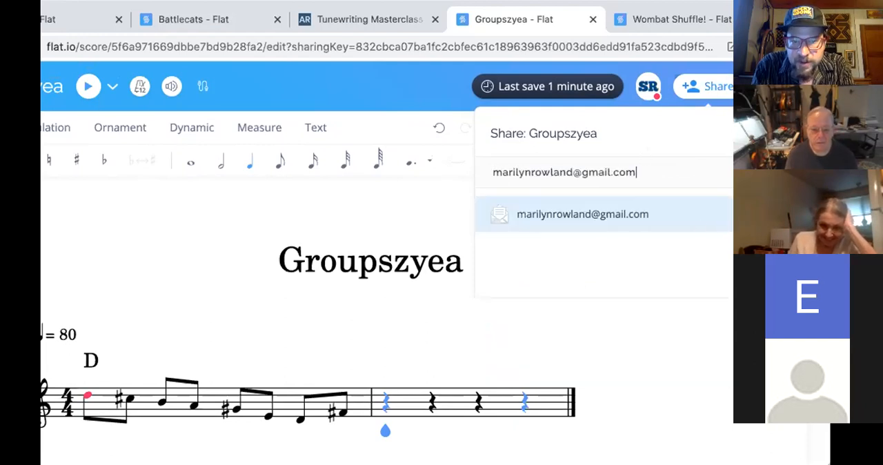
left_click(697, 222)
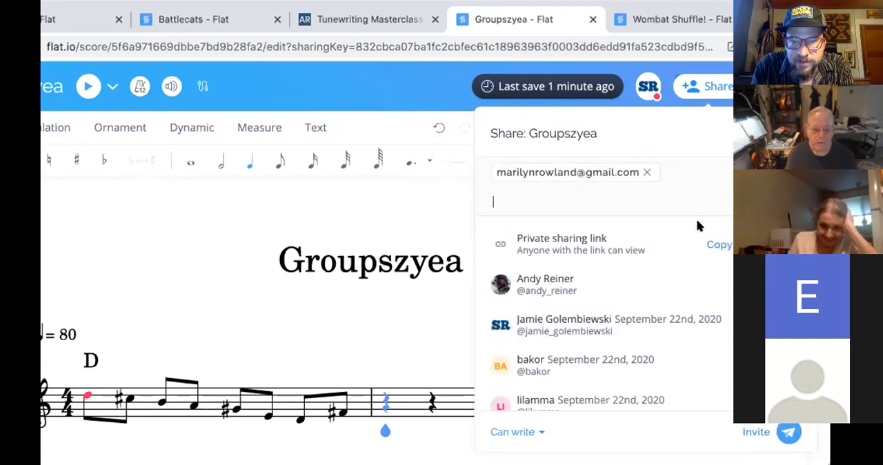
left_click(789, 430)
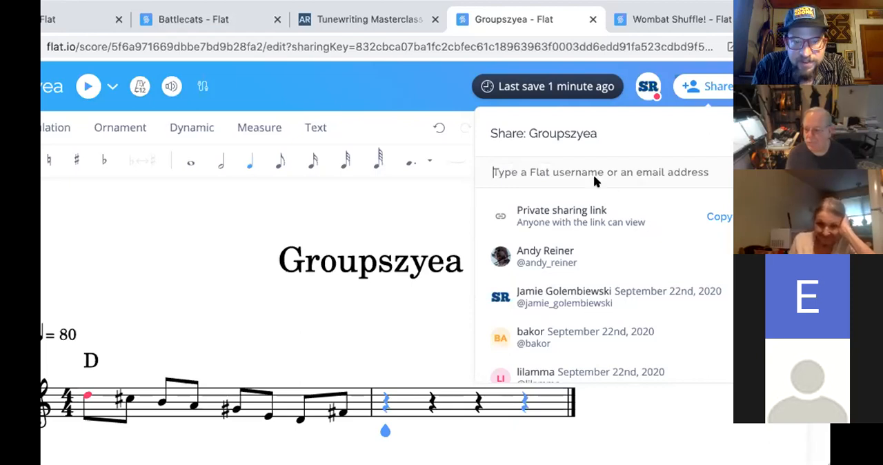
key("ctrl+v")
left_click(583, 215)
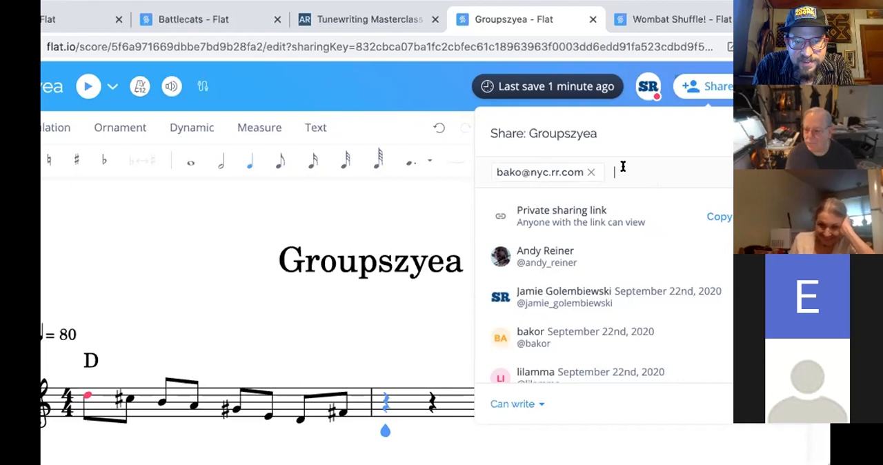
left_click(782, 427)
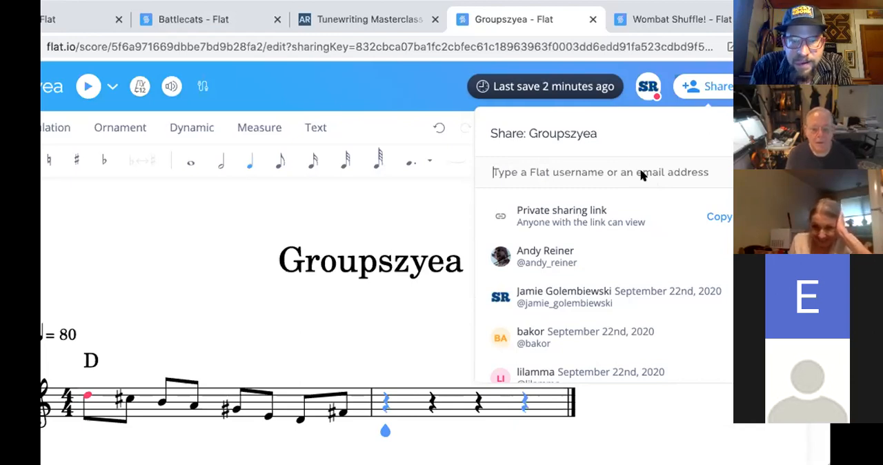
- Invite two further participants to the Groupszyea score, one after the other, using their Gmail addresses
key("ctrl+v")
left_click(650, 227)
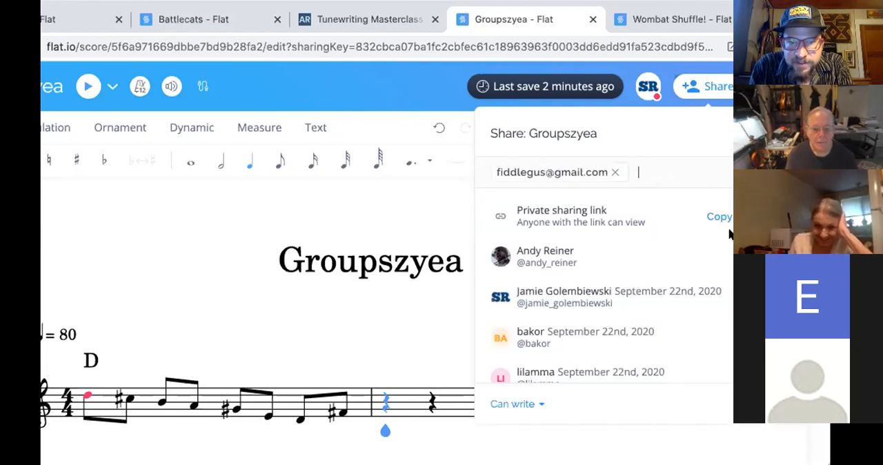
left_click(745, 404)
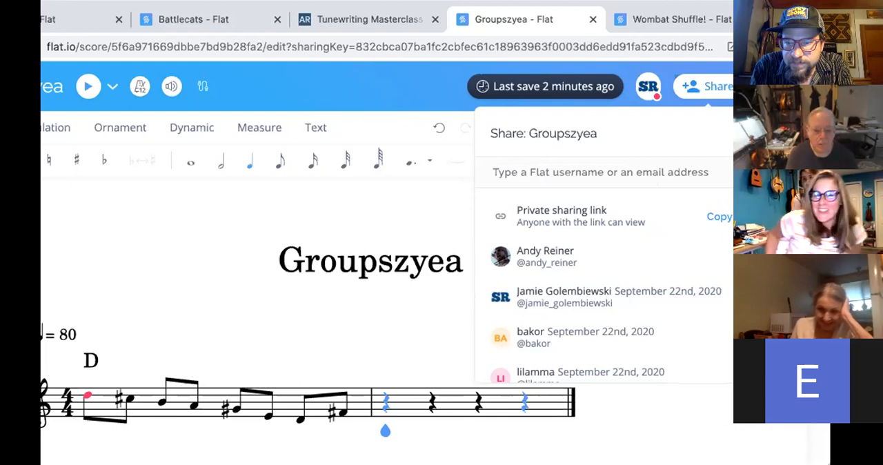
key("ctrl+v")
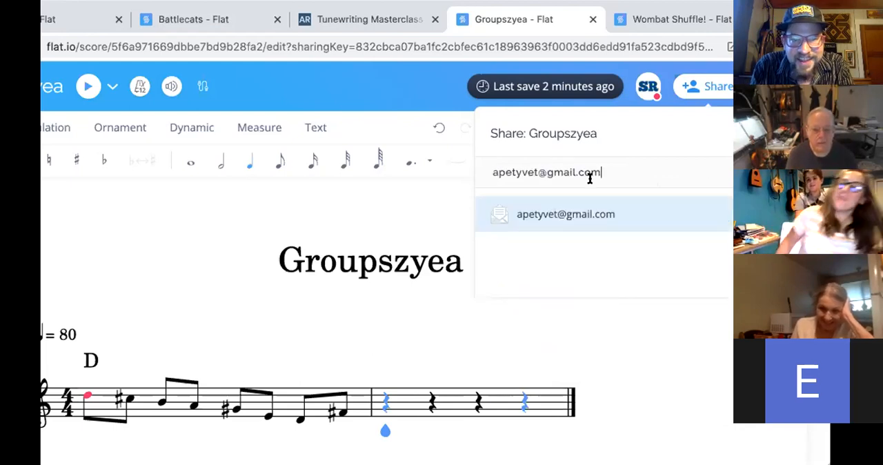
left_click(595, 213)
key("Return")
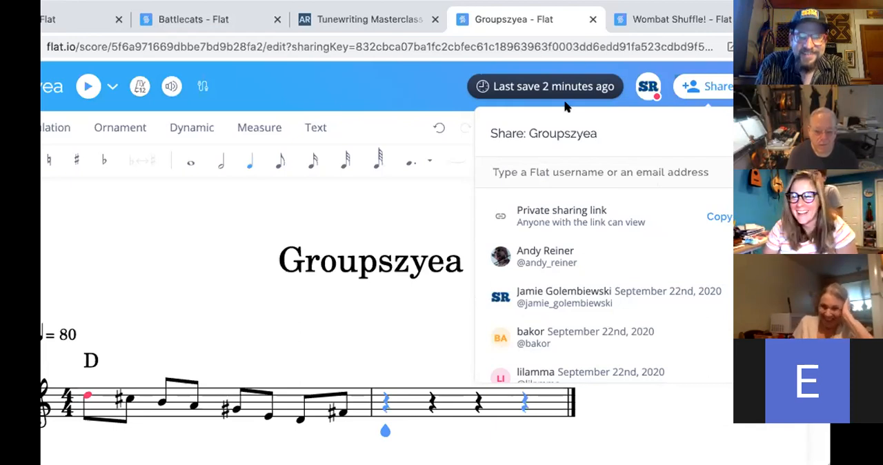
- Invite the fiddle organization's Gmail address with Can write permission, and send a separate invitation to another participant's Gmail address
key("ctrl+v")
left_click(641, 213)
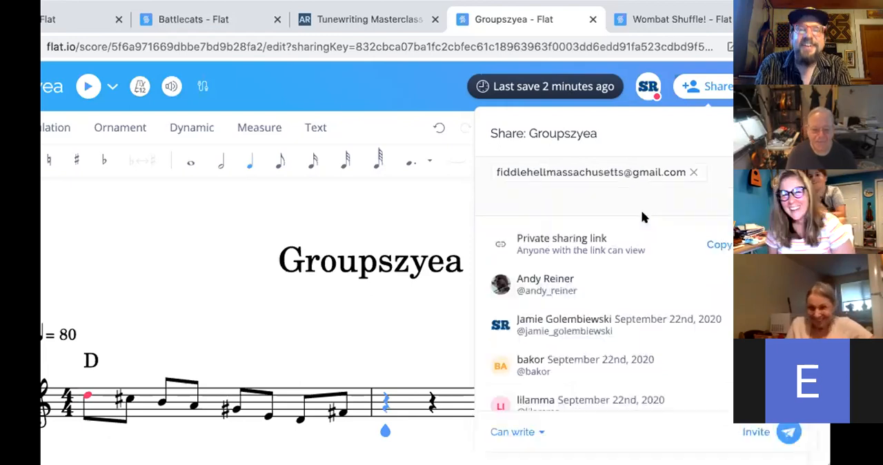
left_click(788, 433)
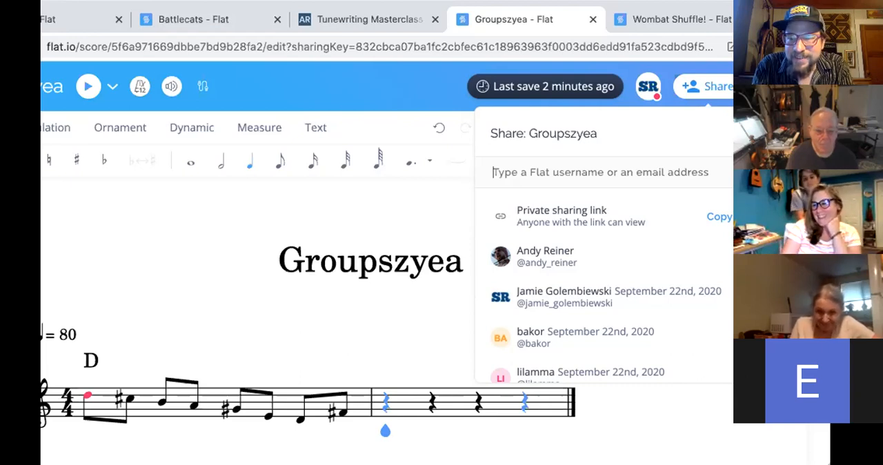
key("ctrl+v")
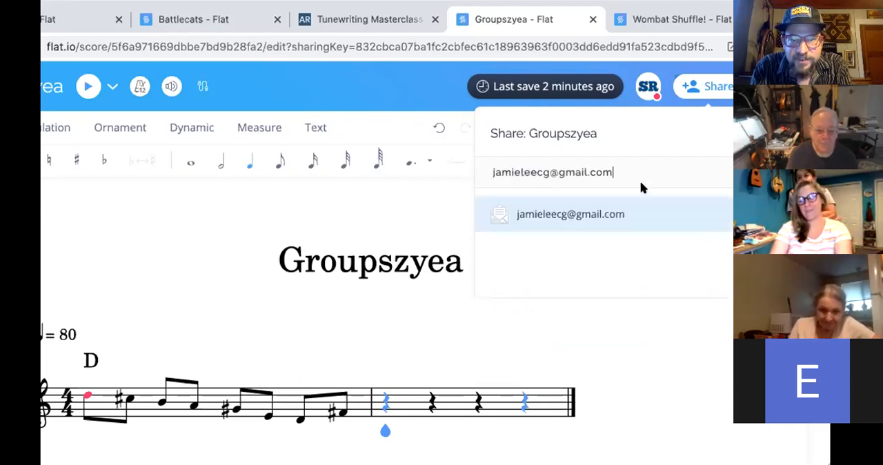
left_click(632, 213)
left_click(788, 404)
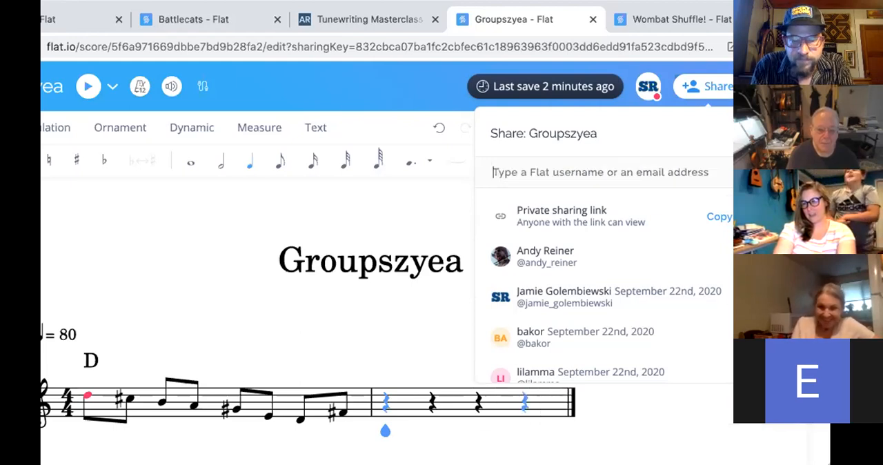
- Send collaboration invitations for Groupszyea to a participant's mac.com e-mail address and to another participant's Gmail address
key("ctrl+v")
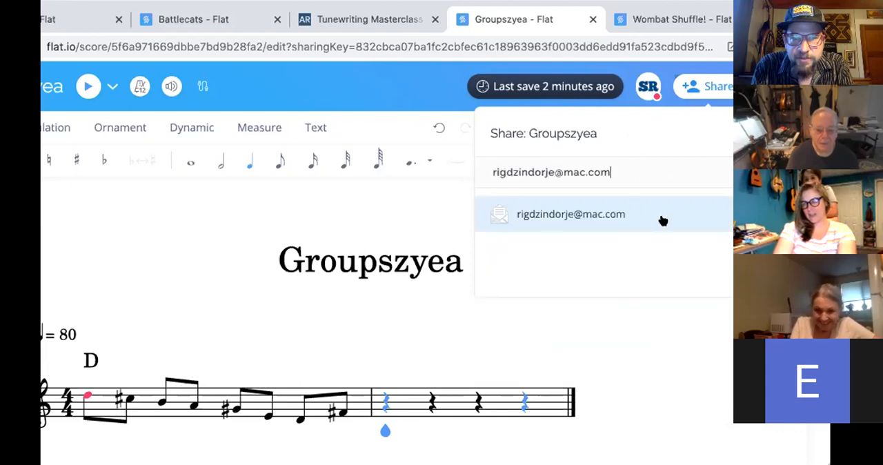
left_click(662, 220)
left_click(766, 404)
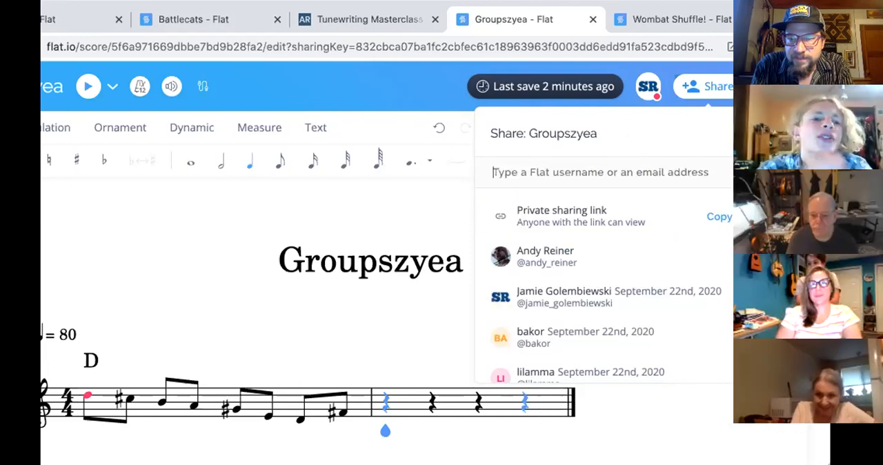
key("ctrl+v")
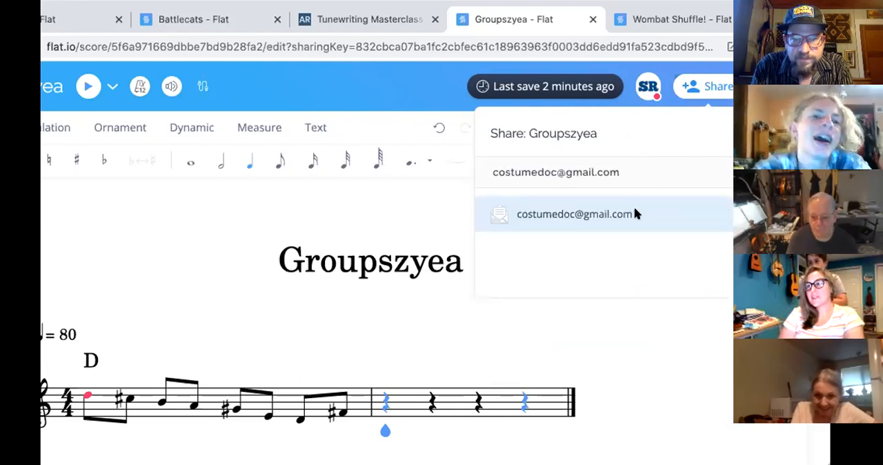
left_click(635, 210)
left_click(756, 429)
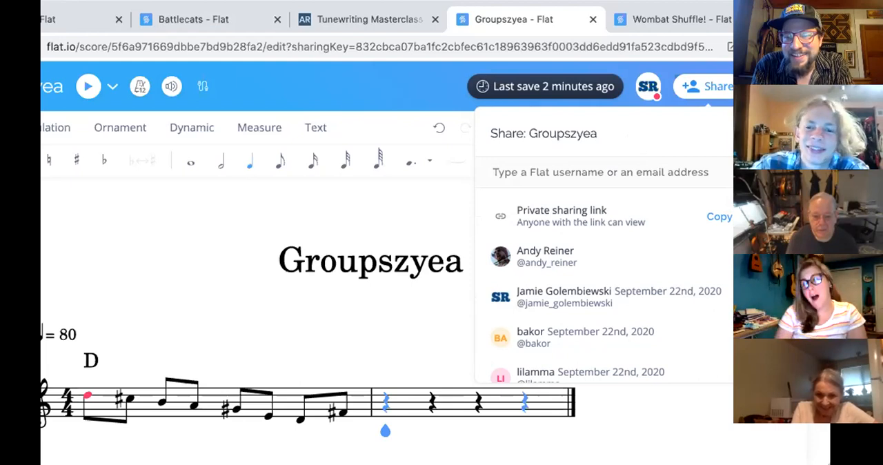
- Invite one participant by Gmail address and the next participant by e-mail address to collaborate on Groupszyea
left_click(656, 169)
key("ctrl+v")
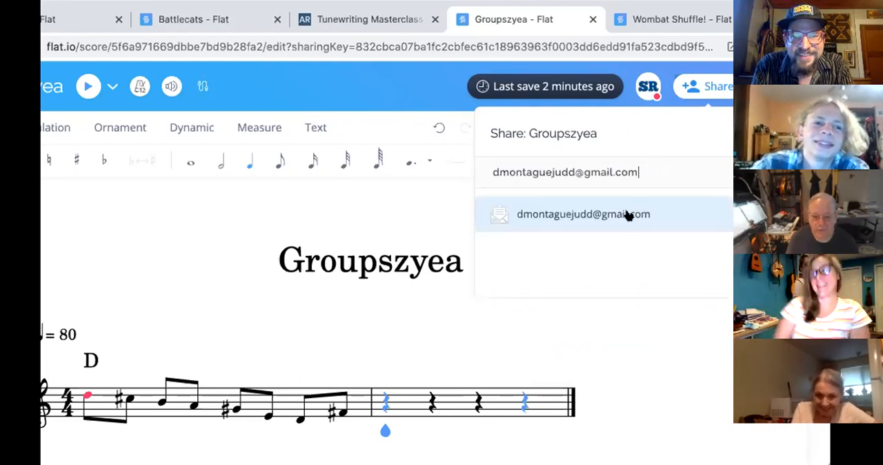
left_click(628, 215)
left_click(759, 429)
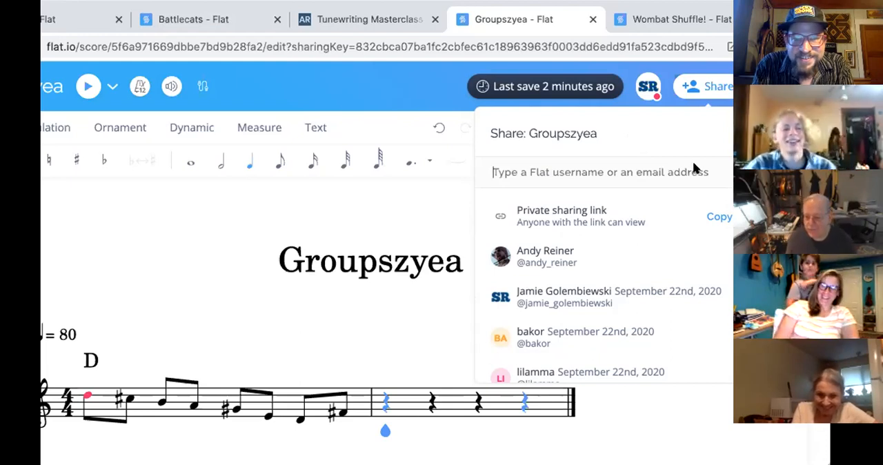
key("ctrl+v")
left_click(698, 216)
left_click(755, 404)
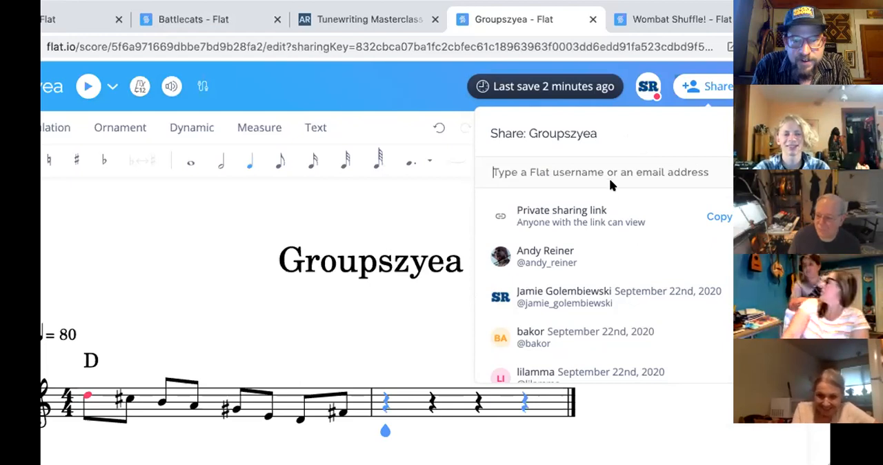
- Invite the next participant by e-mail, and send a Can write invitation to another participant's EarthLink e-mail address
key("ctrl+v")
left_click(653, 202)
left_click(755, 404)
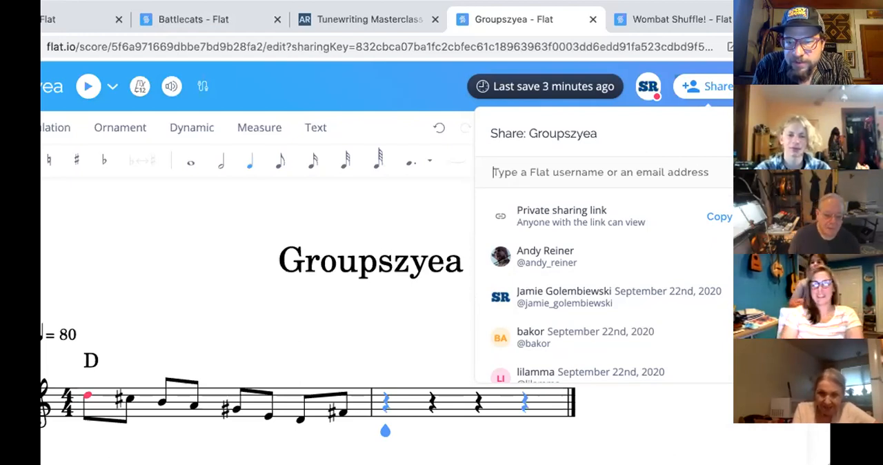
key("ctrl+v")
left_click(656, 210)
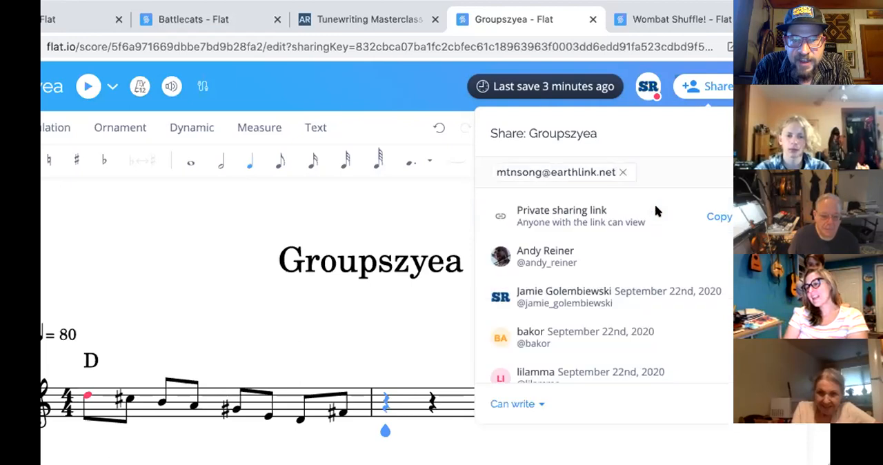
left_click(755, 404)
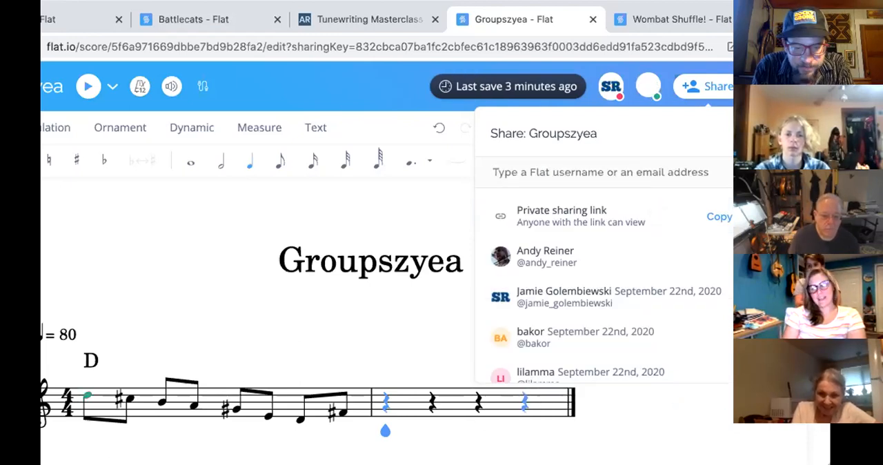
- Send the last two participants' e-mail invitations, the first to a Gmail address with Can write permission, and close the sharing options
key("ctrl+v")
left_click(662, 211)
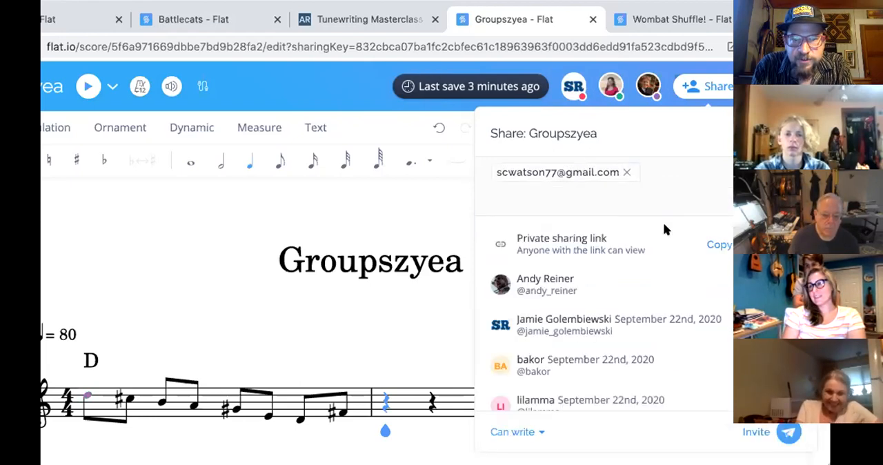
left_click(784, 434)
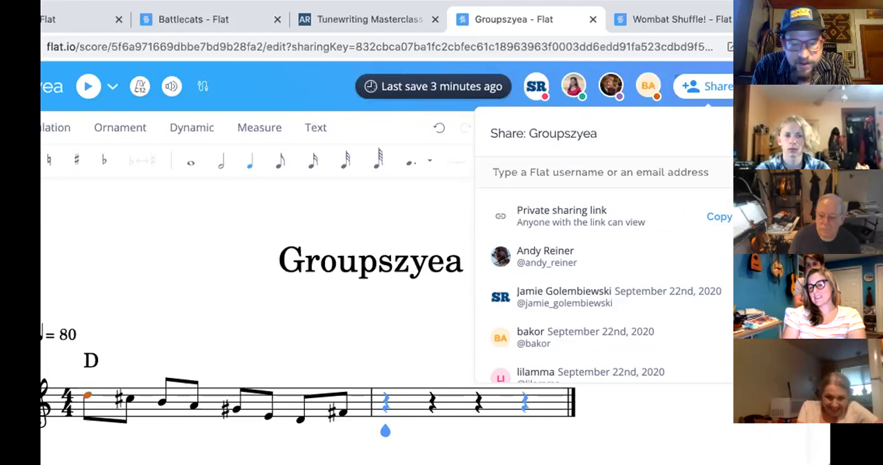
key("ctrl+v")
left_click(625, 212)
left_click(787, 430)
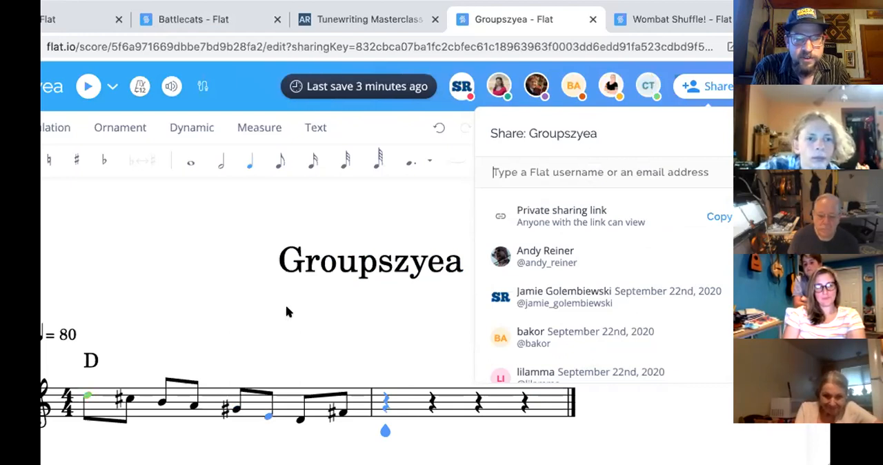
left_click(287, 328)
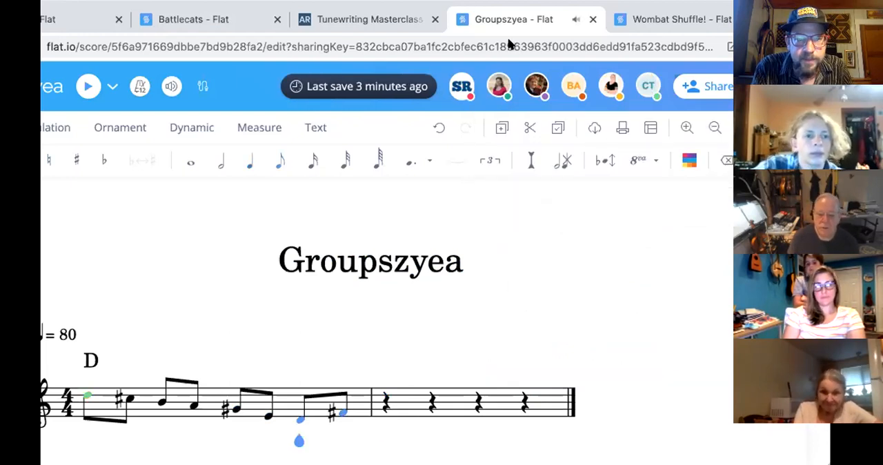